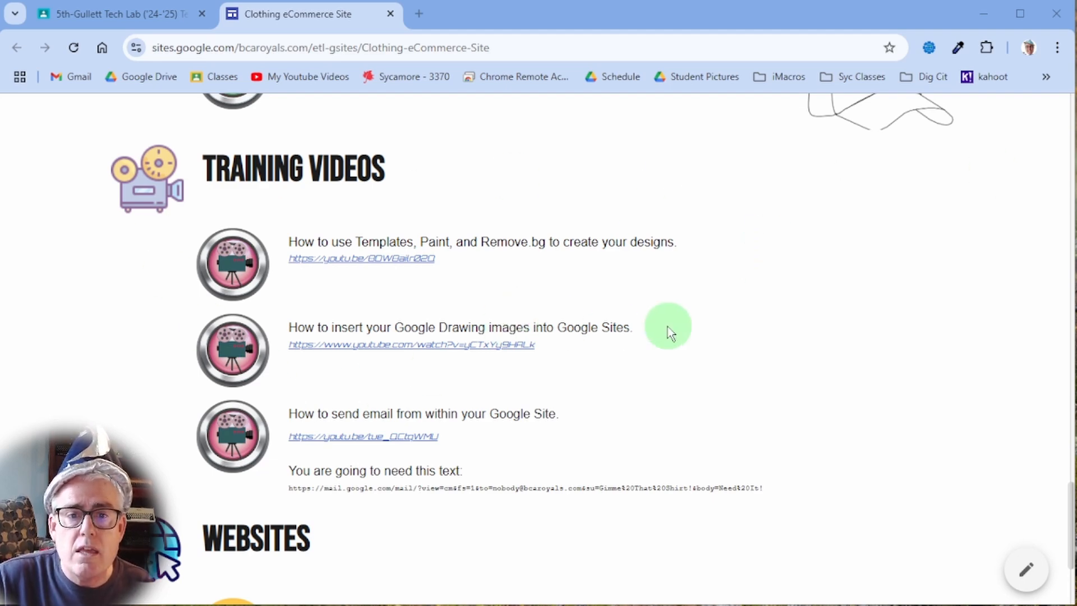
- Open sites.google.com from the Resources link in a new tab and start a blank site
scroll(476, 256, up, 3)
scroll(476, 255, down, 4)
scroll(497, 270, up, 2)
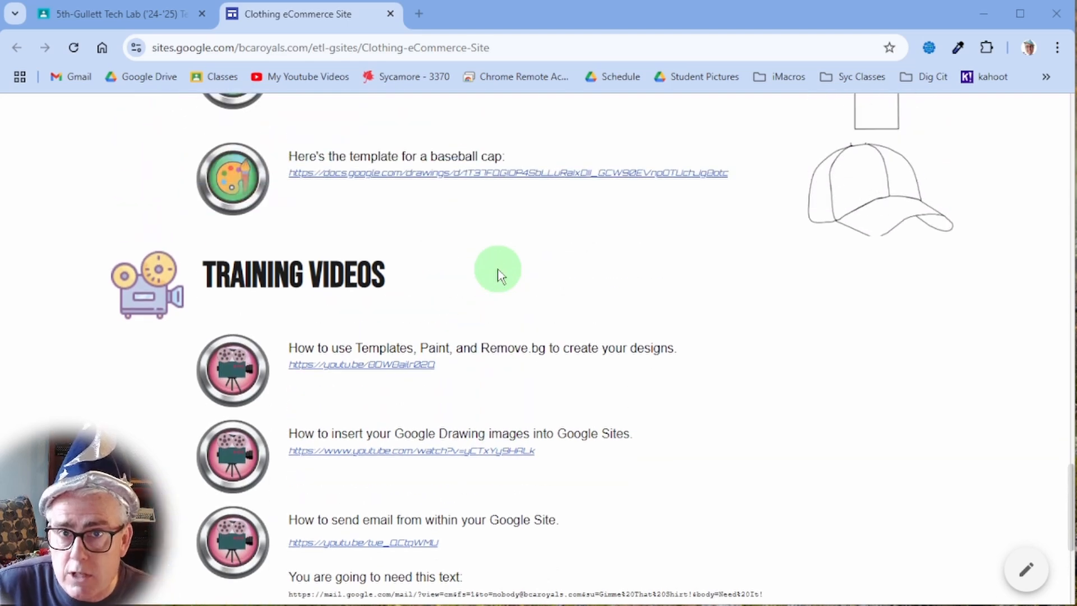
scroll(717, 381, down, 2)
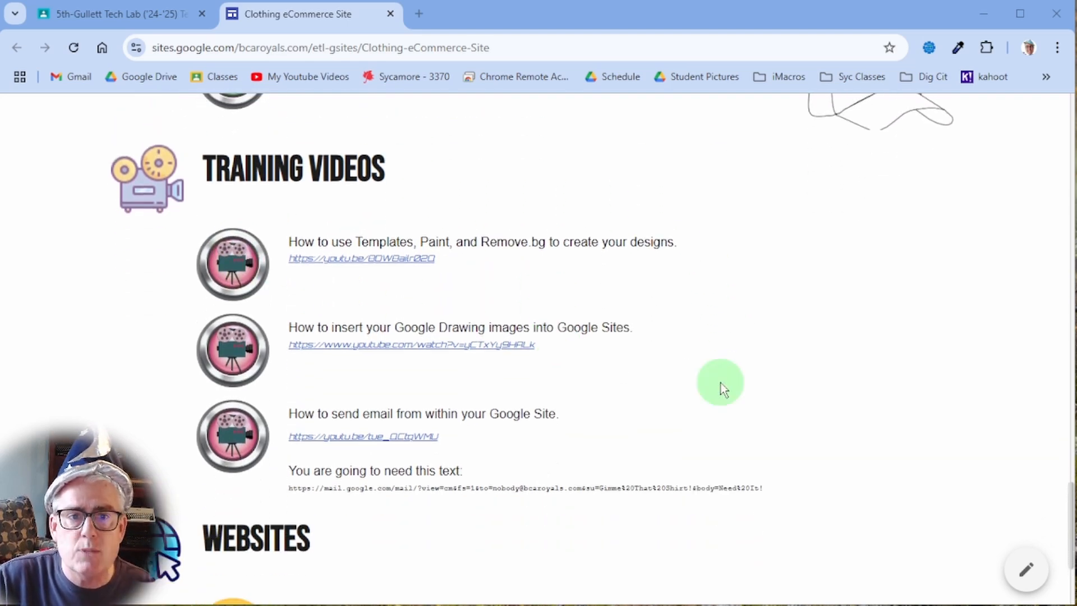
scroll(715, 373, up, 2)
scroll(715, 374, down, 2)
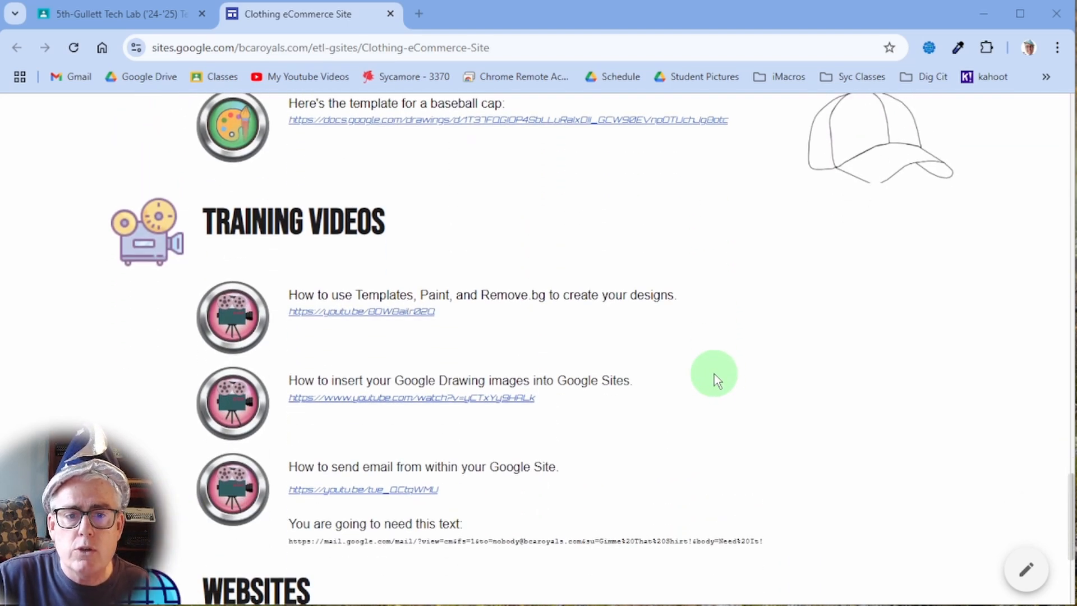
scroll(714, 374, up, 6)
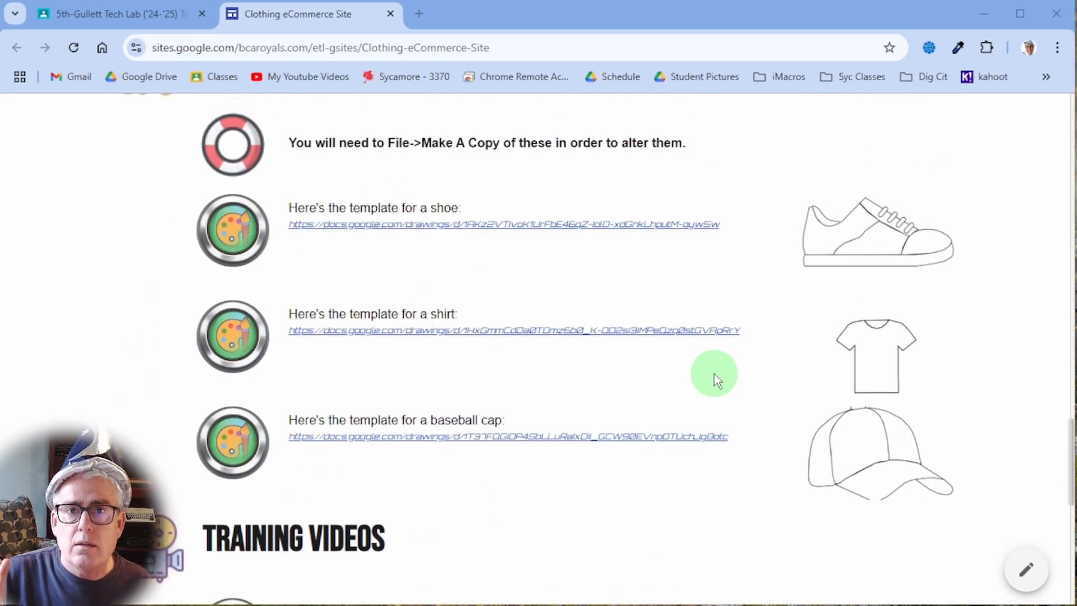
scroll(715, 381, up, 6)
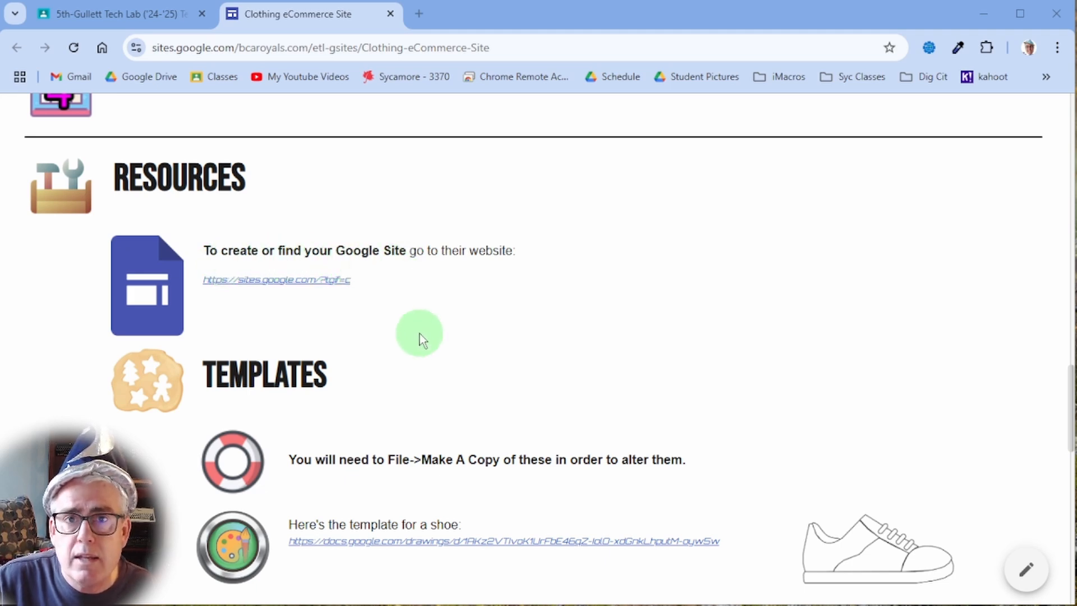
click(275, 283)
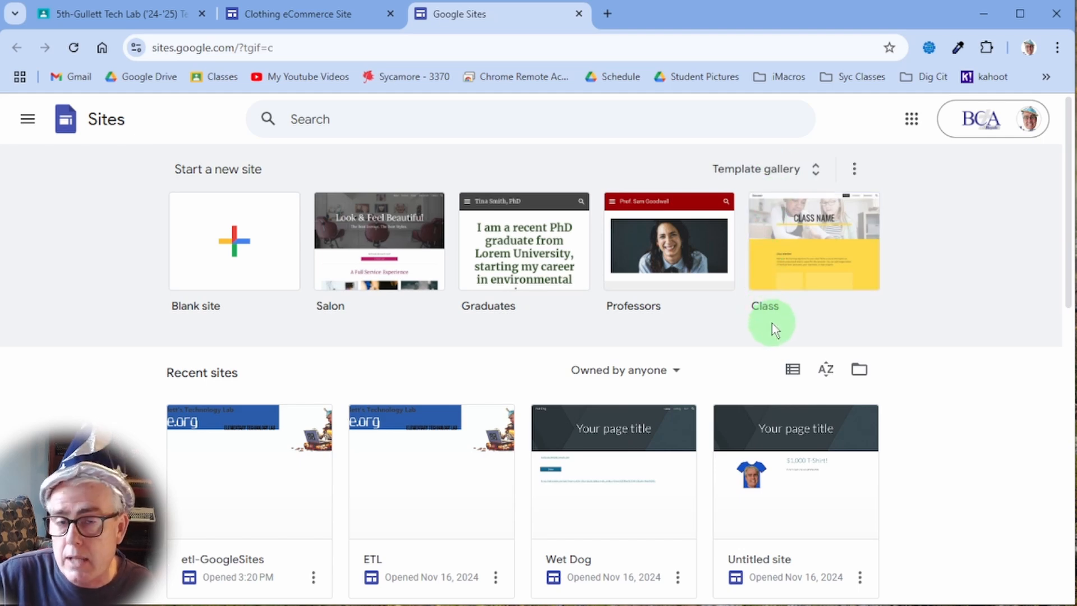
click(237, 247)
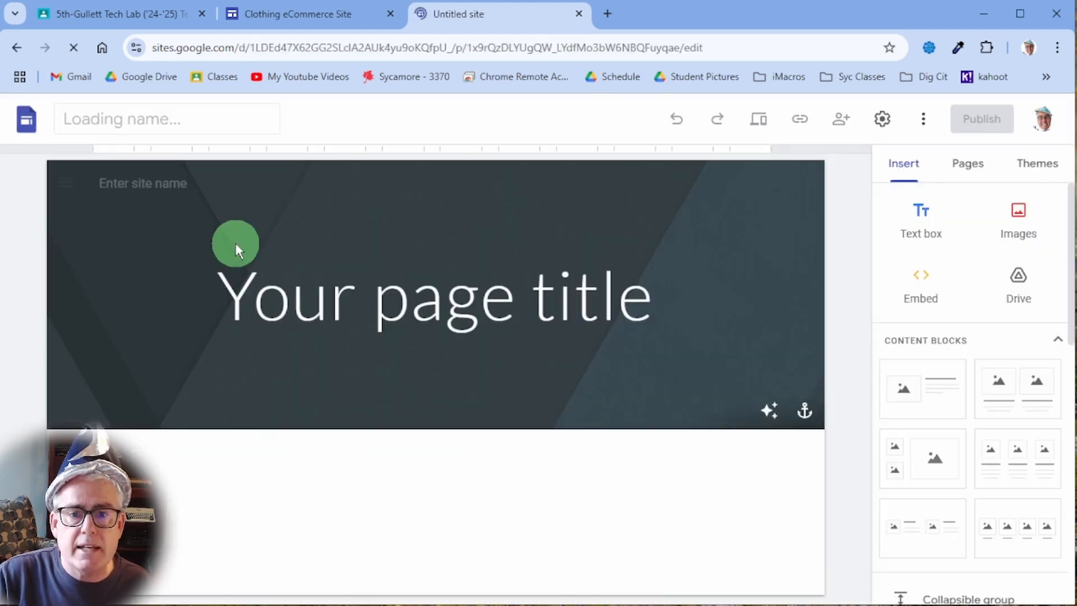
- Rename the Untitled site to the owner's initials plus 'RadClothingeCommerce', fixing the misspelled ending
click(236, 244)
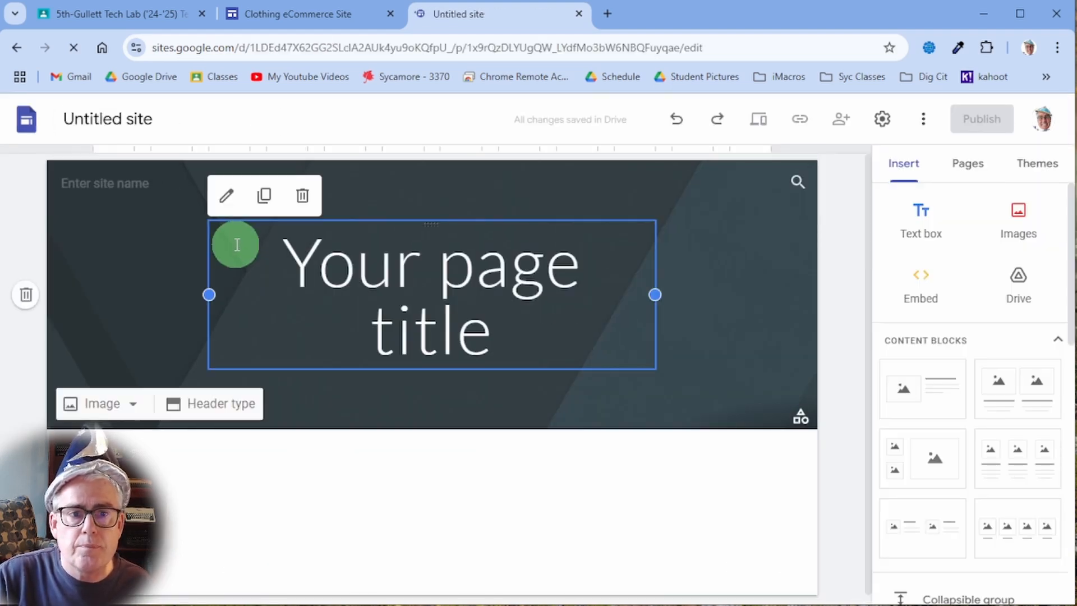
click(119, 118)
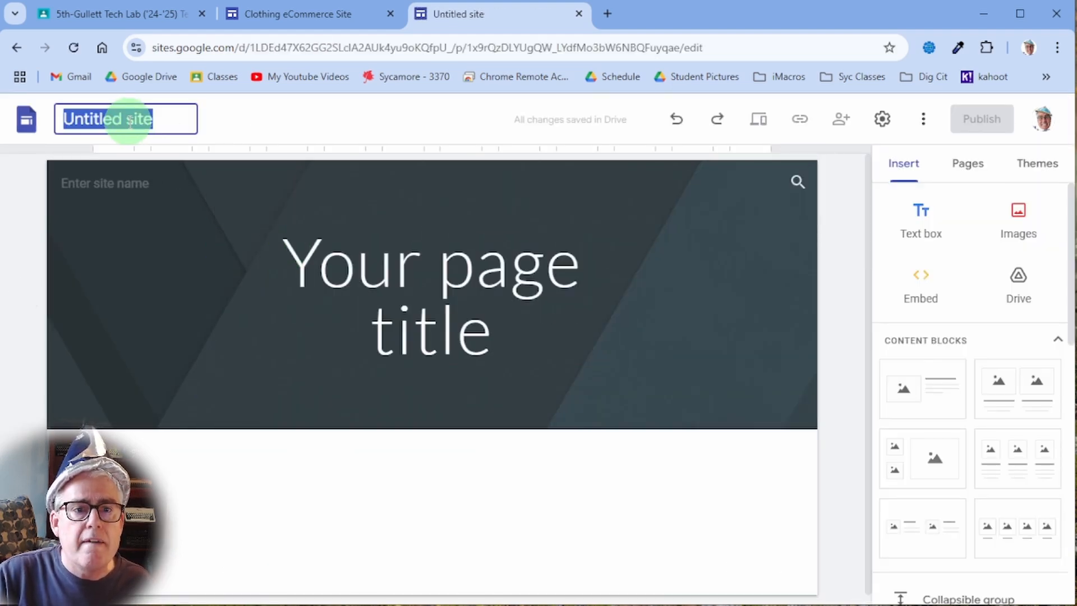
click(357, 196)
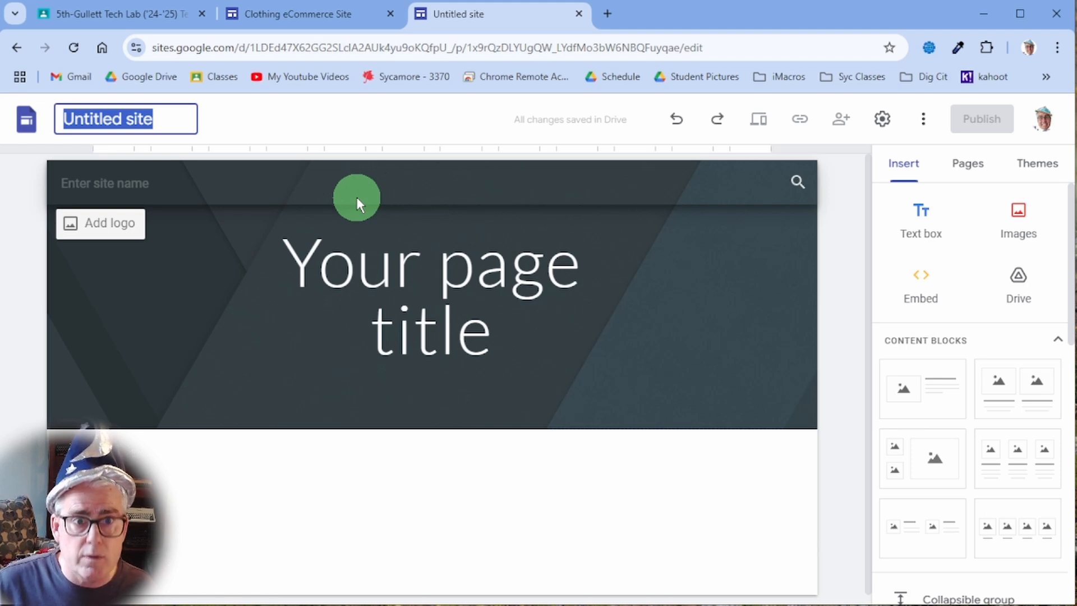
text(djg)
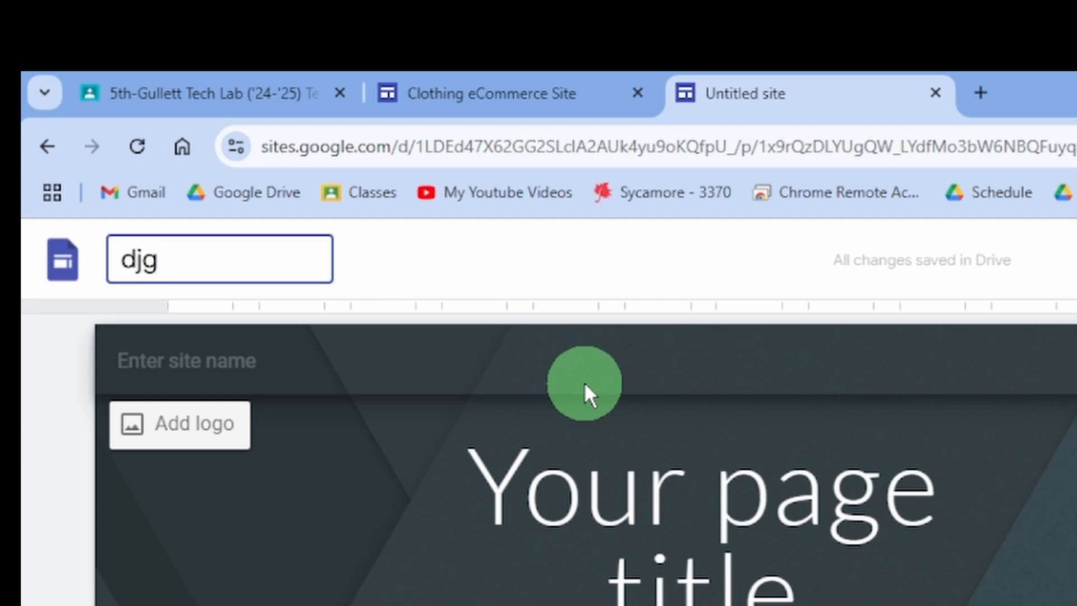
text(Rad)
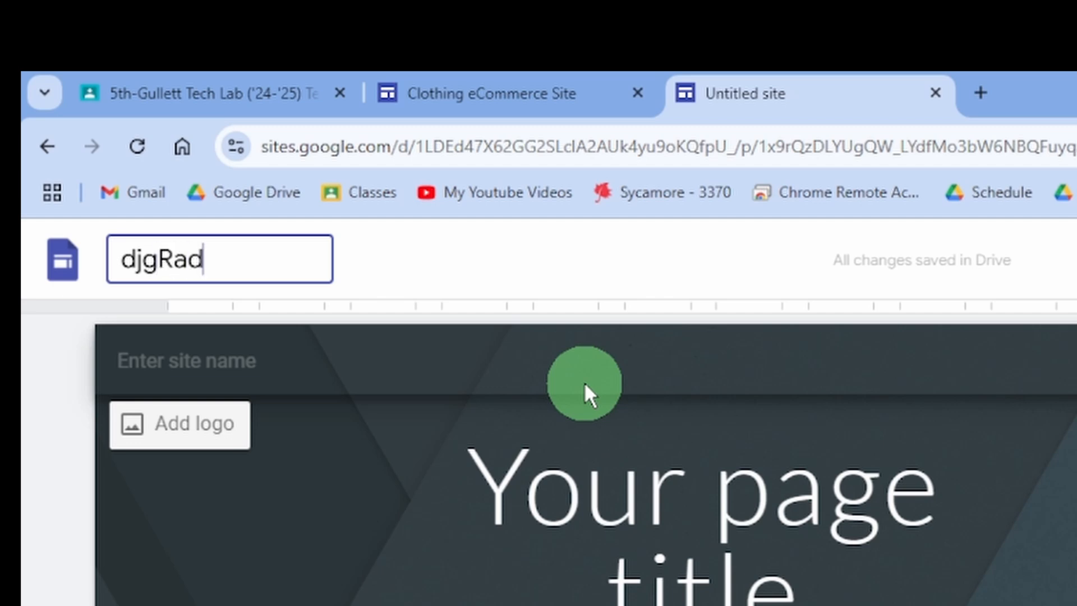
text(Clothing)
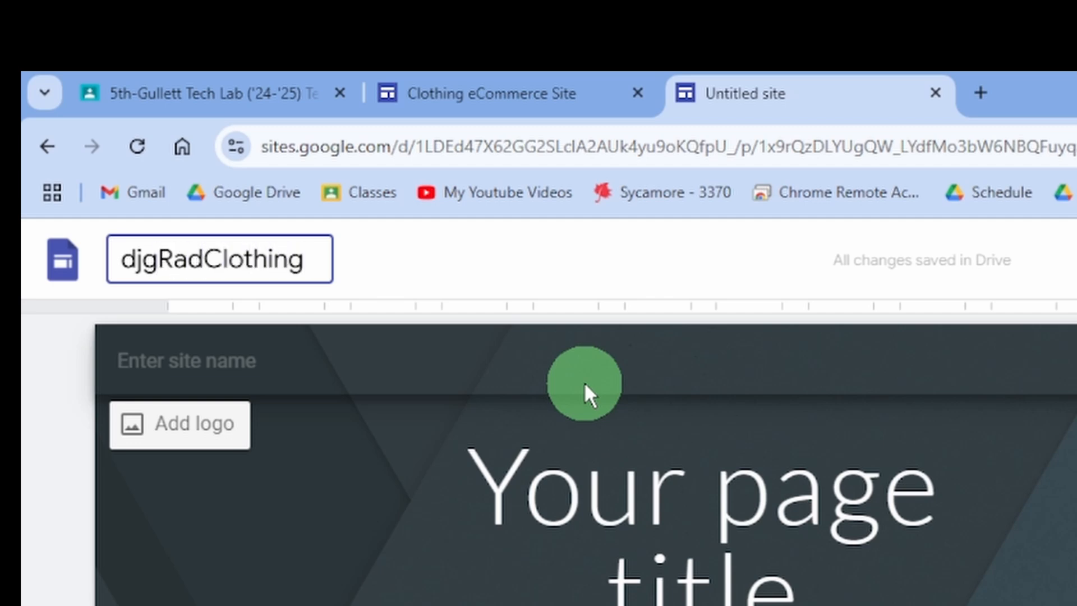
text(eCommerse)
key(BackSpace)
key(BackSpace)
text(c)
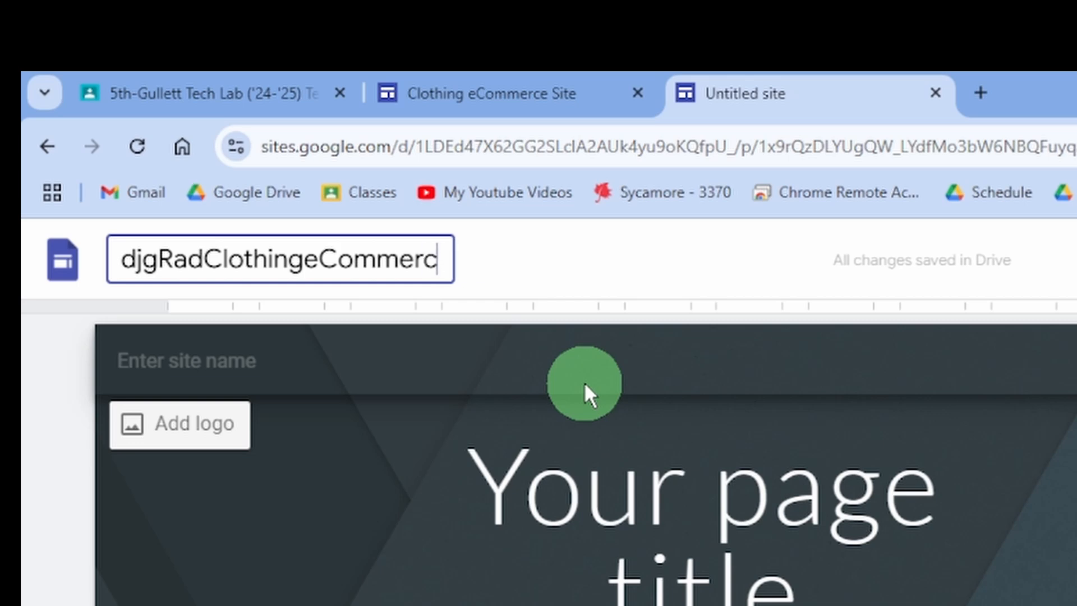
text(e)
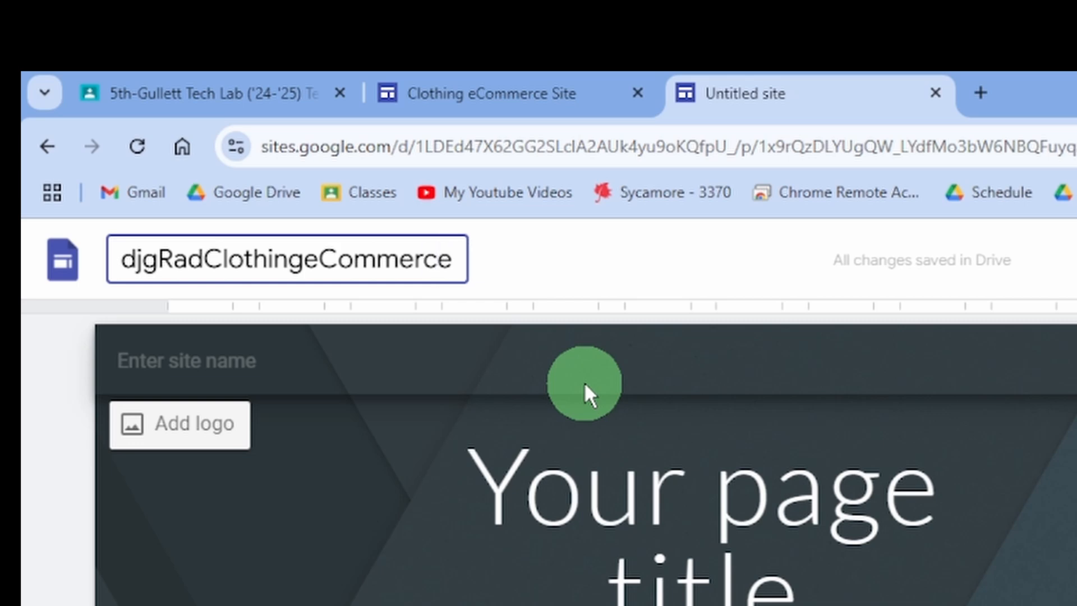
key(Return)
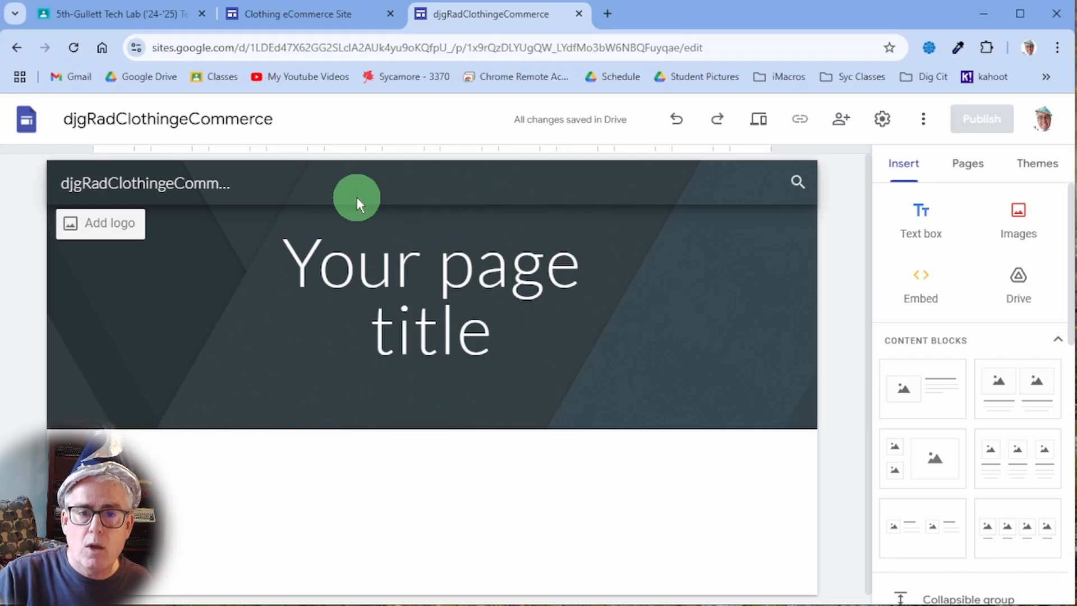
click(729, 546)
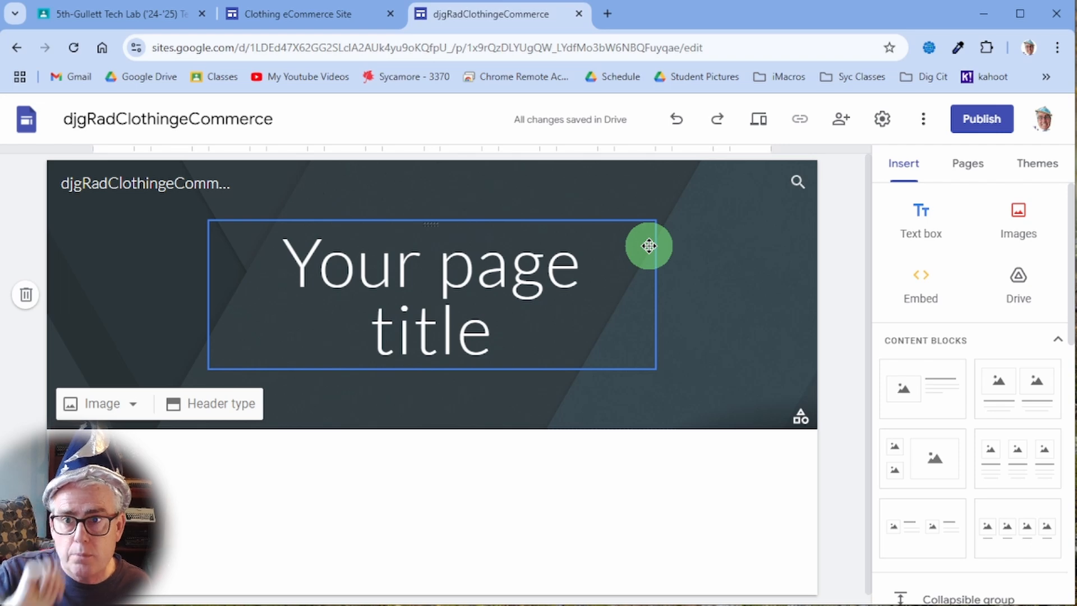
- Create a new page named 'Merch!' from the Pages panel
click(976, 166)
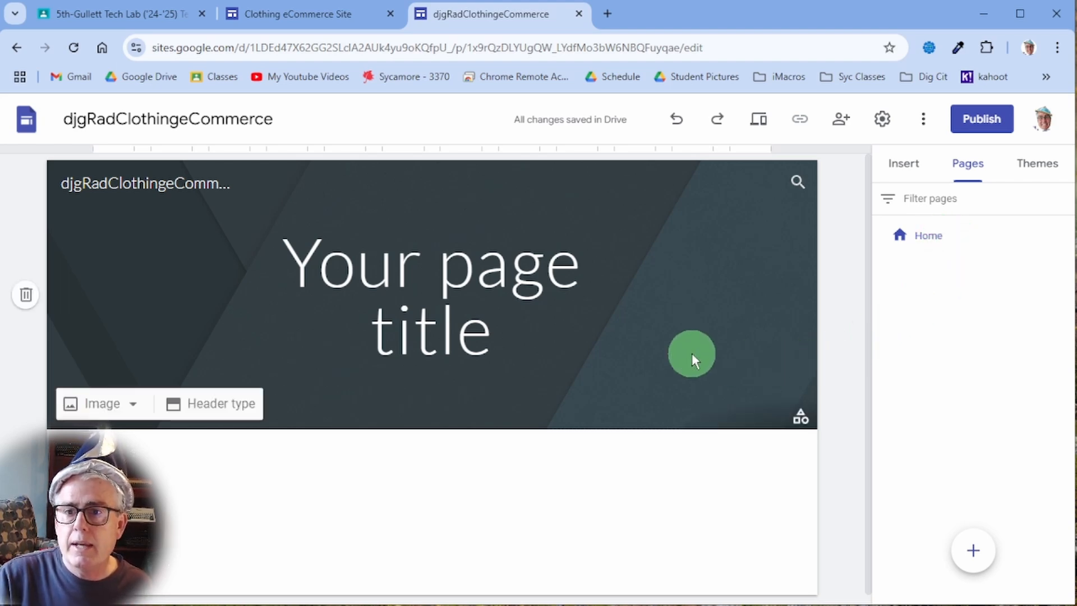
click(974, 558)
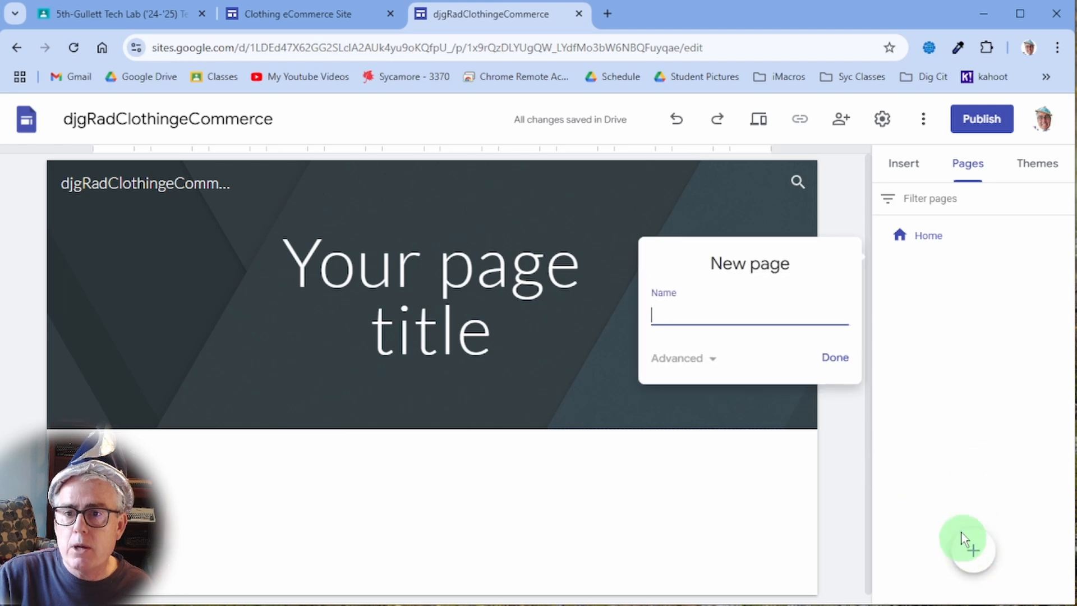
text(M)
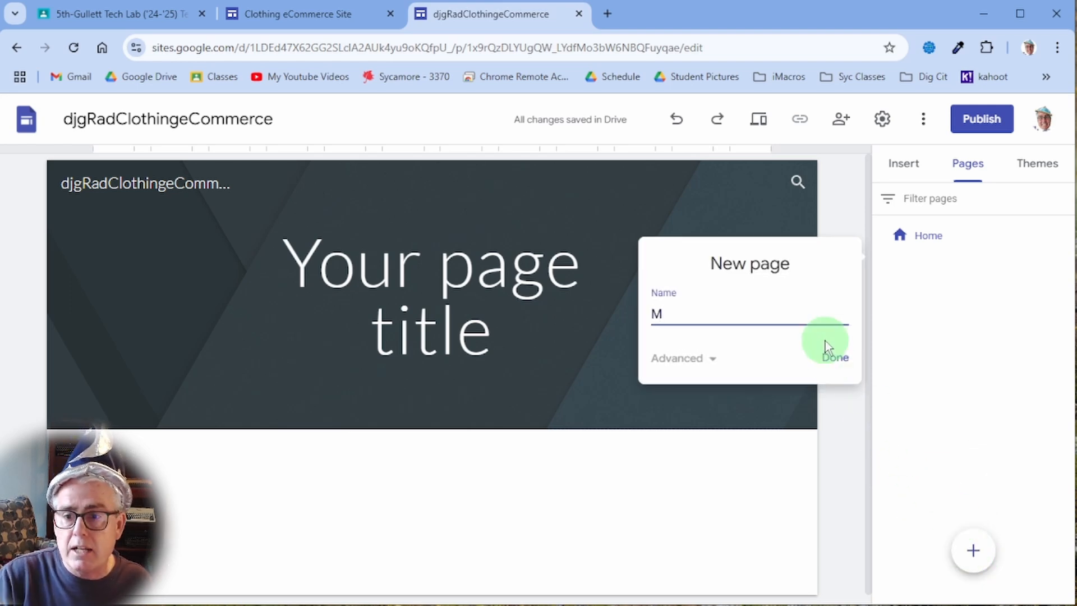
text(erch!)
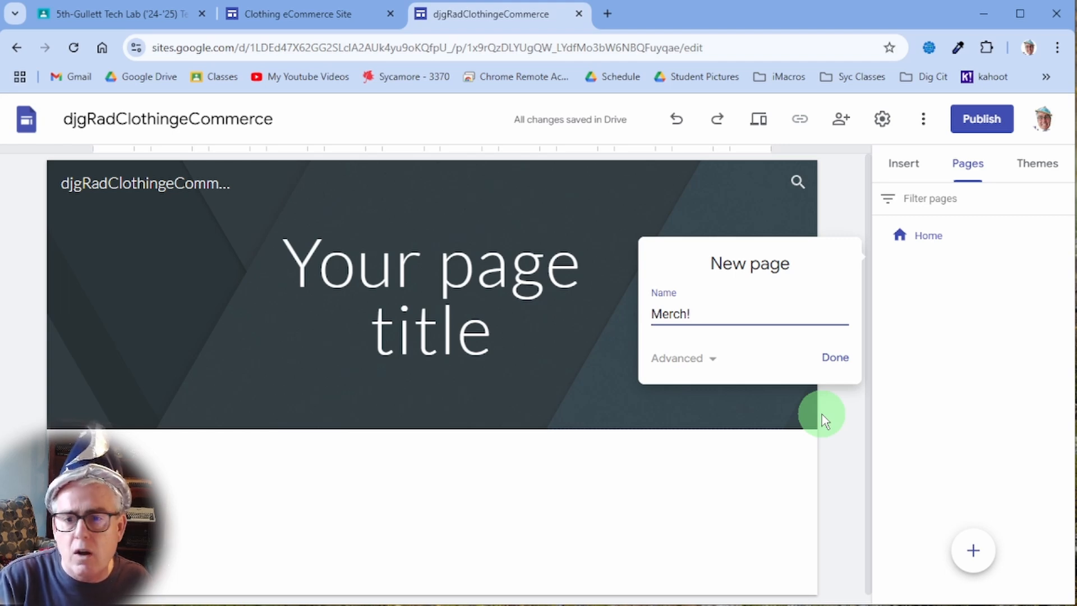
click(841, 365)
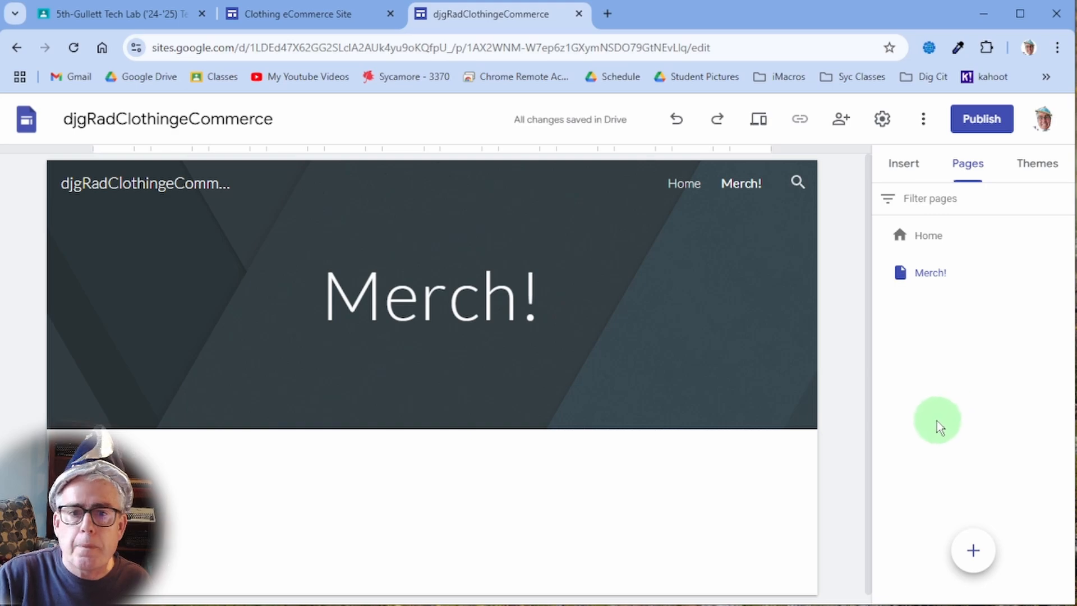
click(753, 265)
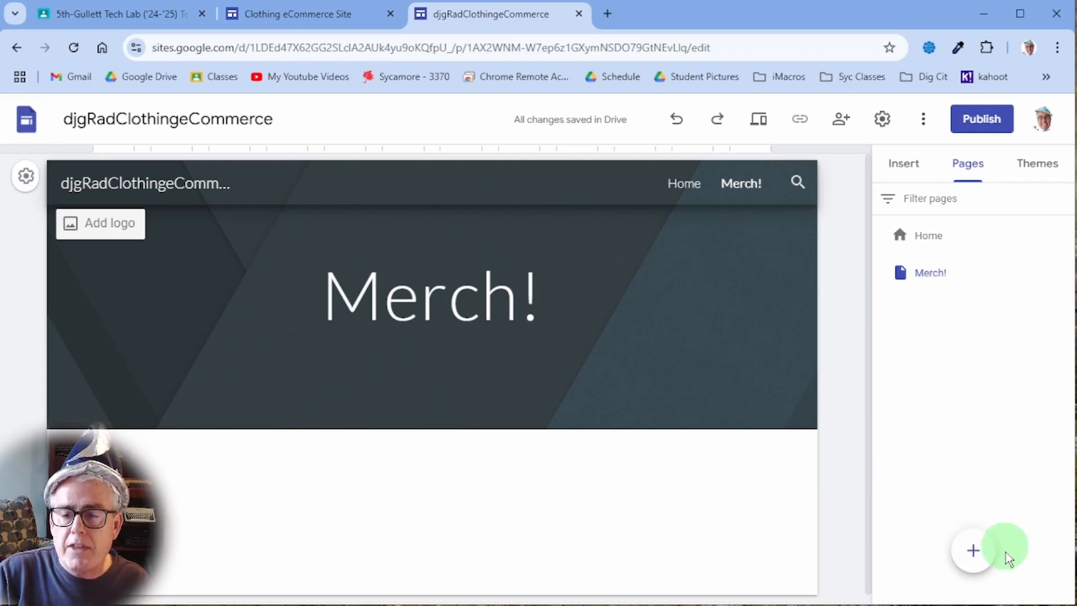
mouse_move(975, 561)
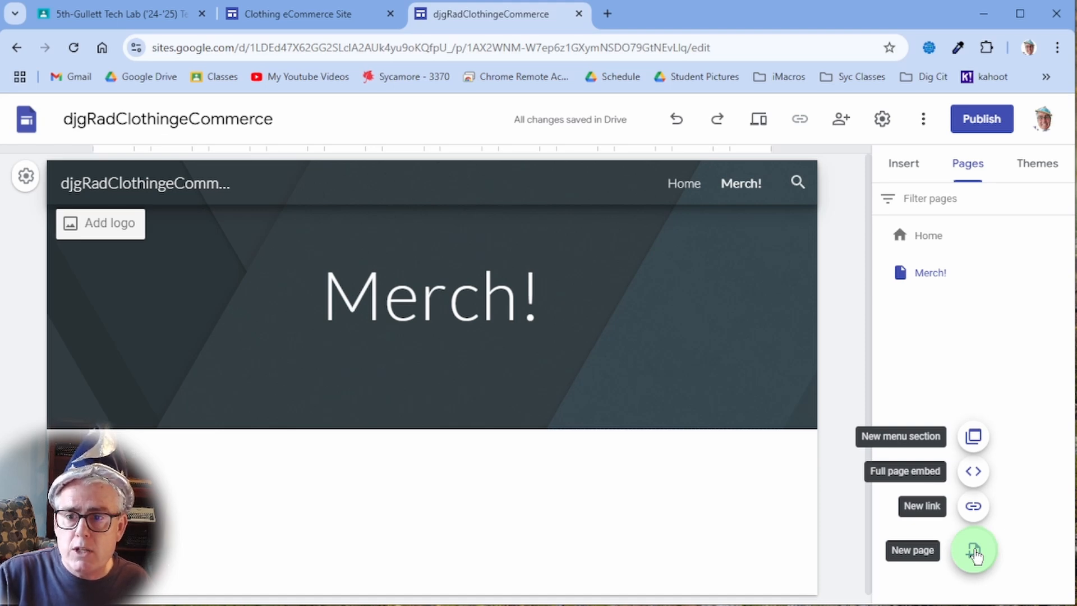
- Add a new page named 'Inspiration', correcting the typos in its name
click(974, 552)
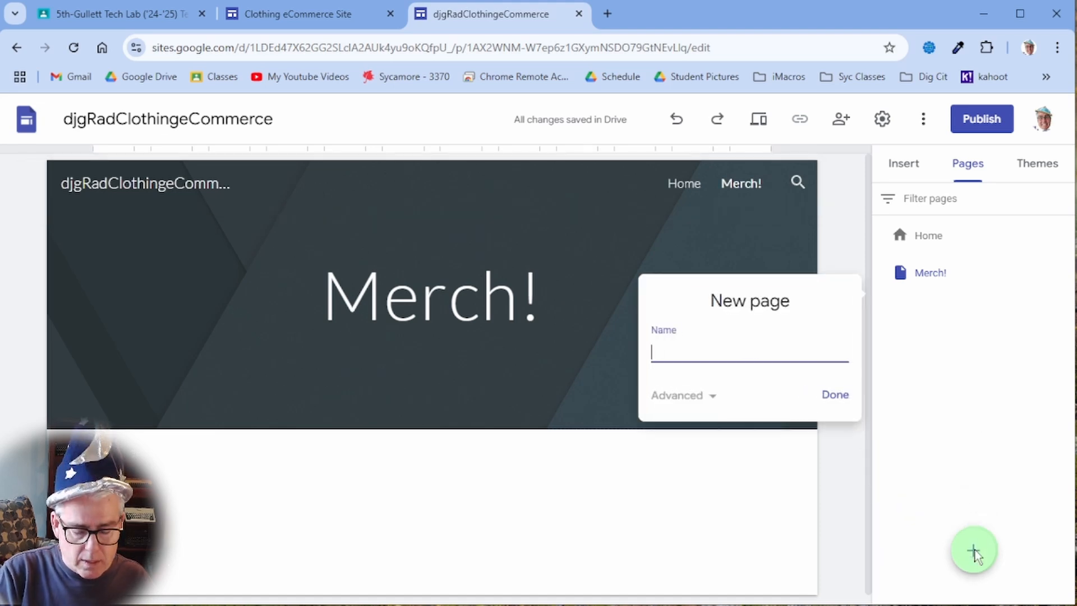
text(My)
key(BackSpace)
key(BackSpace)
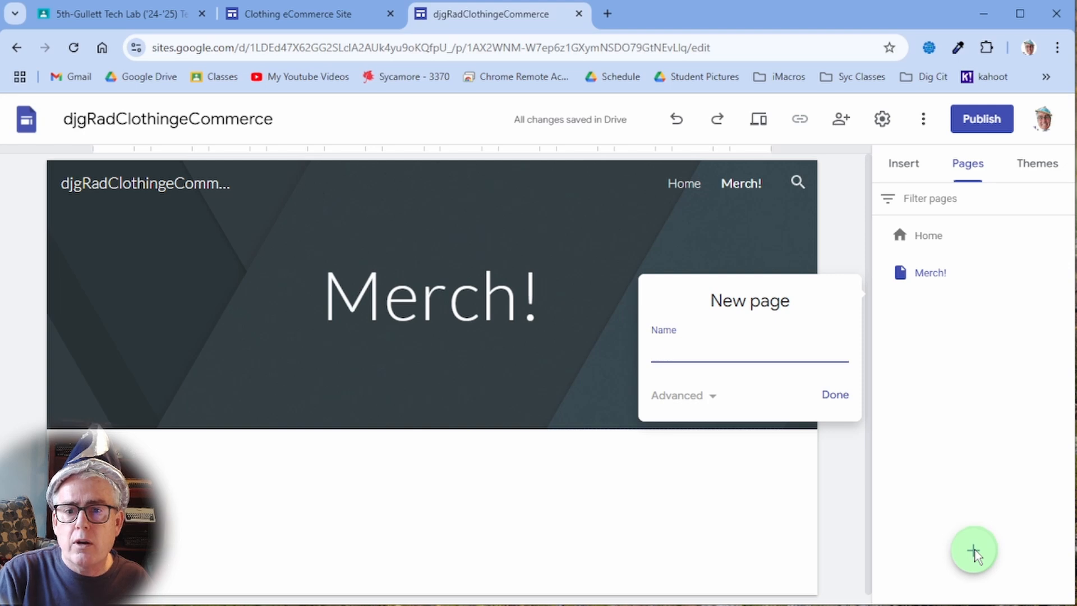
text(Inpsira)
key(BackSpace)
key(BackSpace)
key(BackSpace)
key(BackSpace)
key(BackSpace)
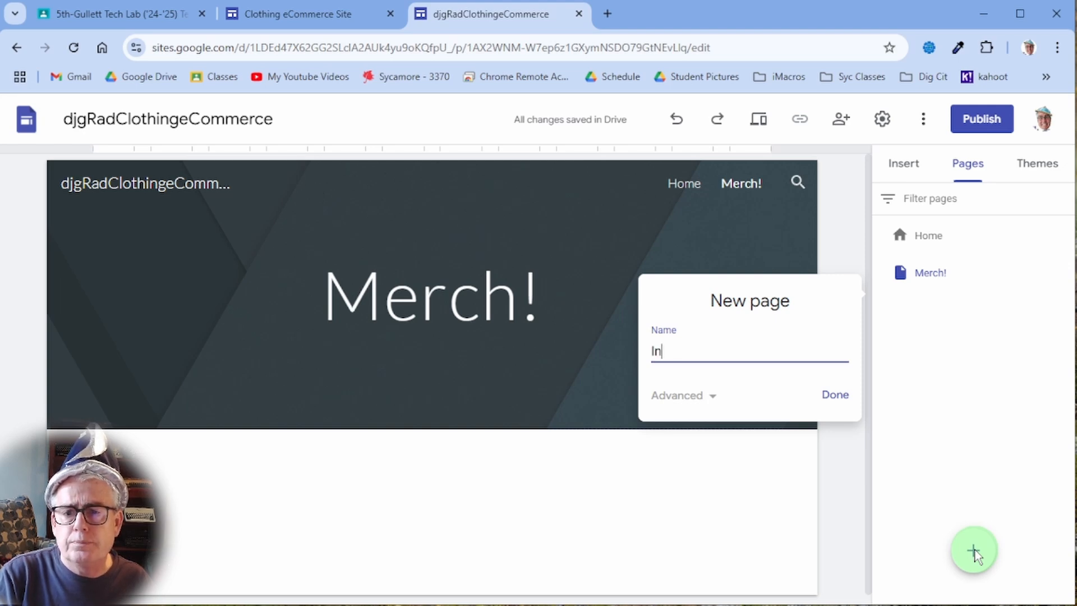
text(spiration)
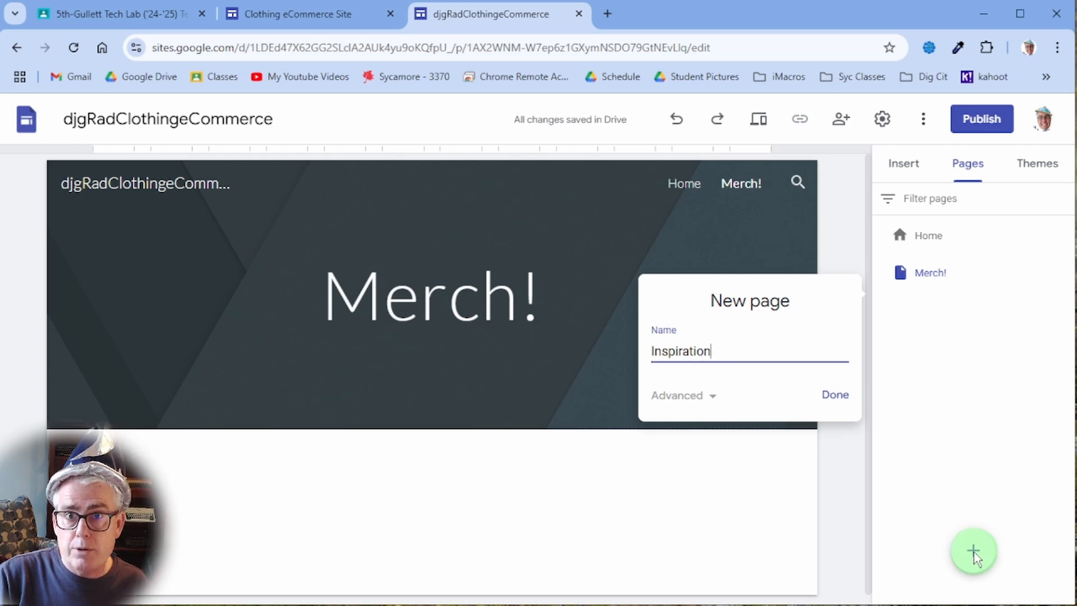
click(828, 395)
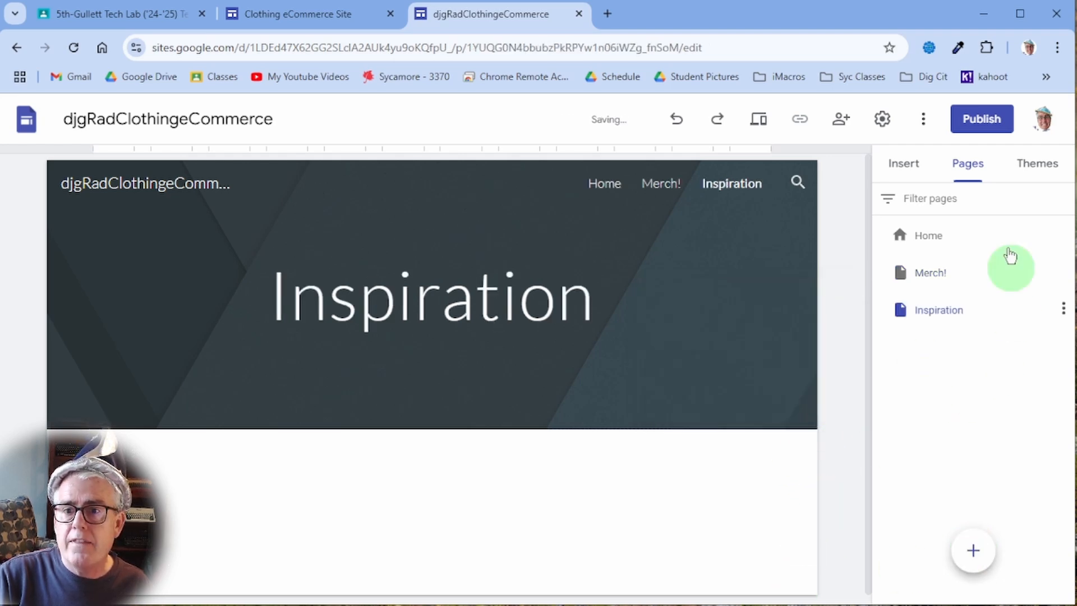
- Add another page named 'Meet The Designer!'
click(973, 550)
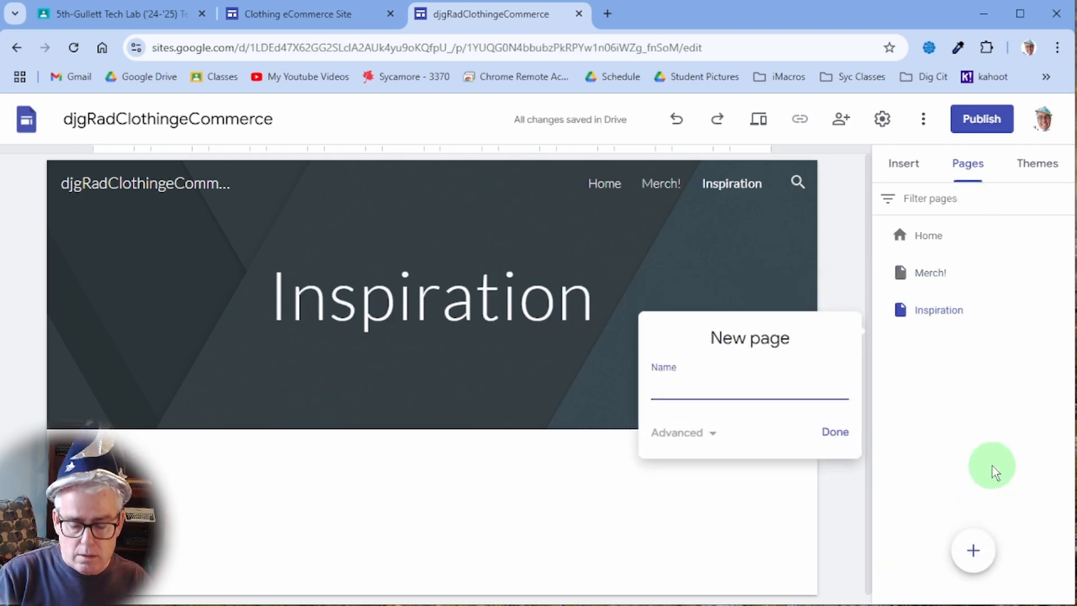
text(Meet The Des)
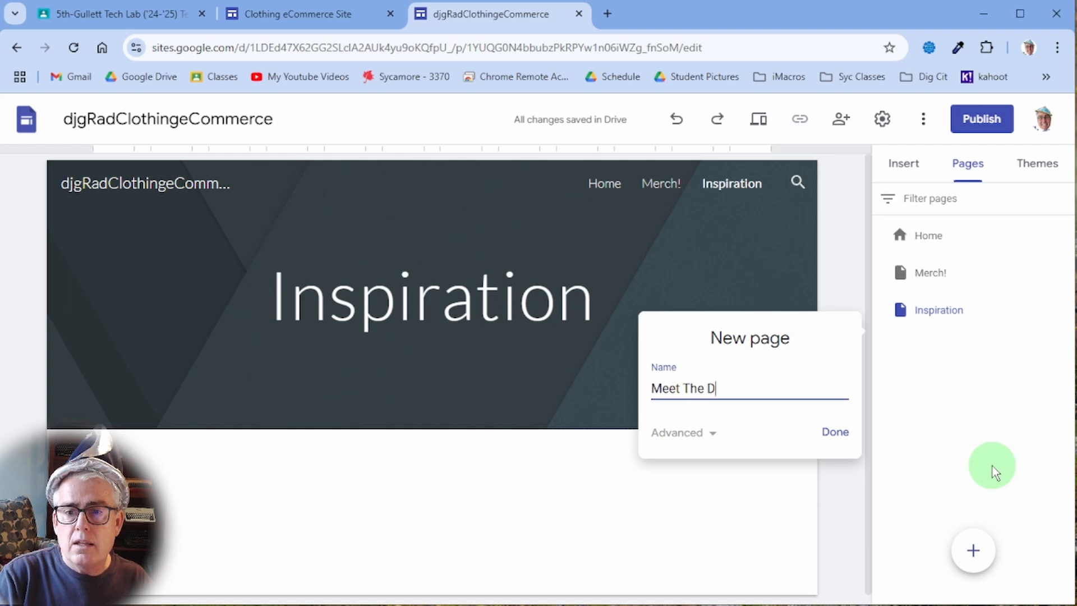
key(BackSpace)
key(BackSpace)
text(esigner!)
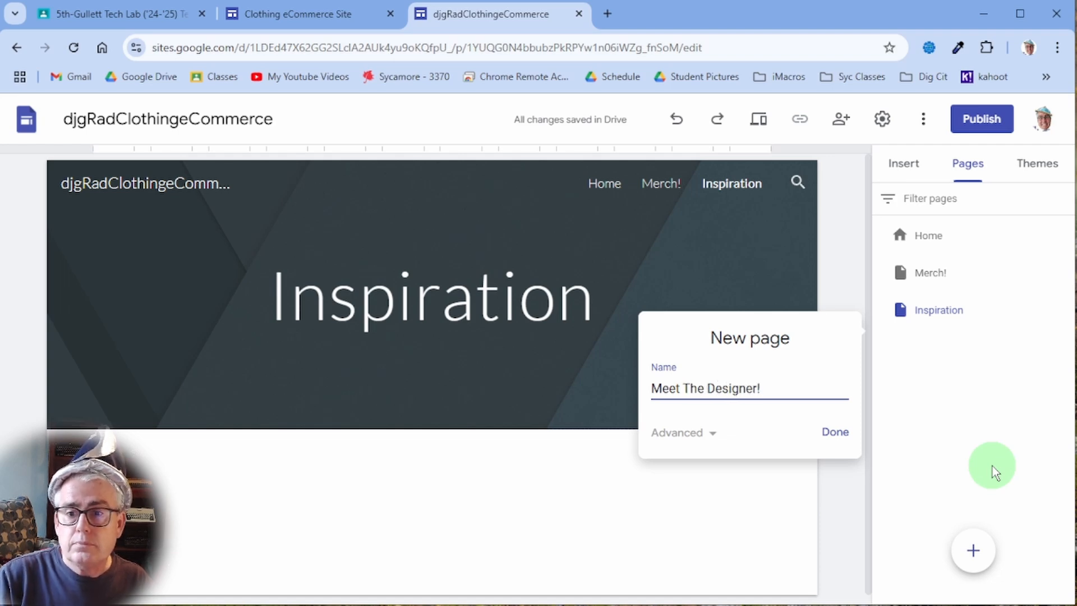
click(834, 433)
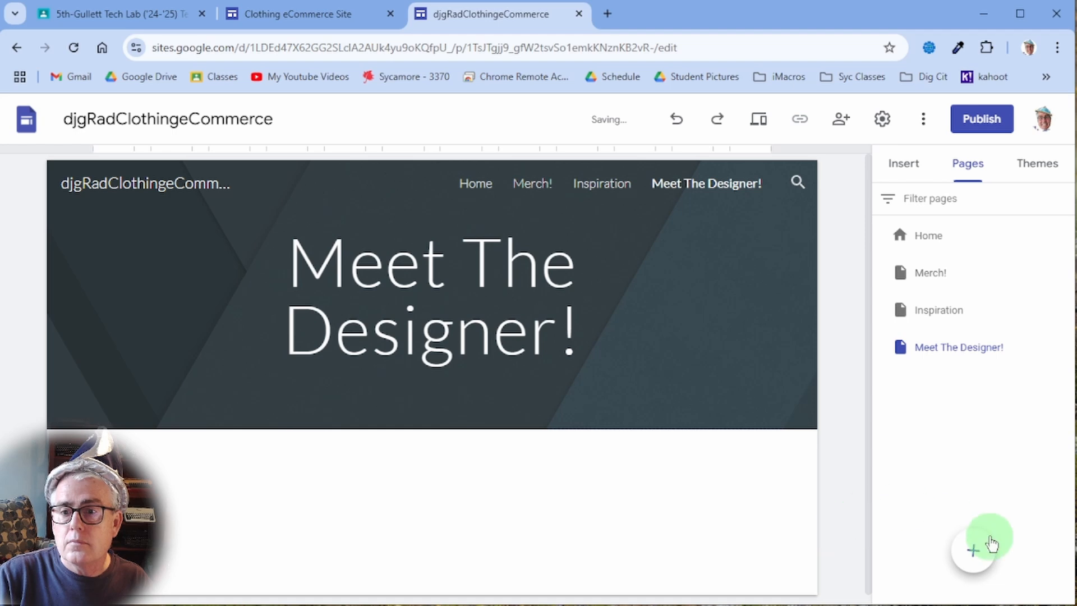
- Rename the Inspiration page to 'Inspiration!', then switch to the Home page and select its title
click(937, 311)
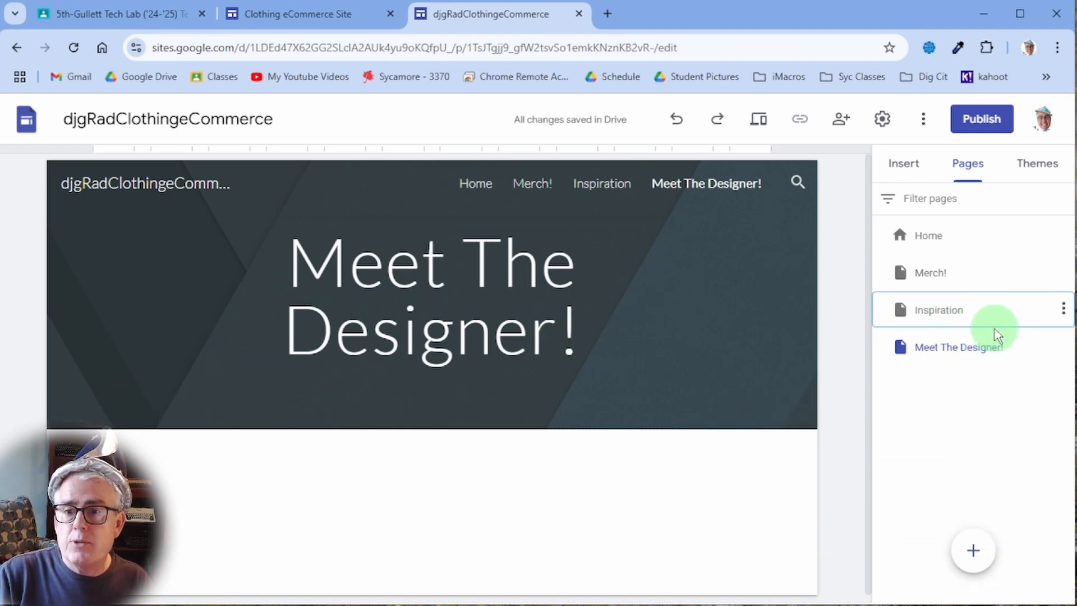
double_click(981, 310)
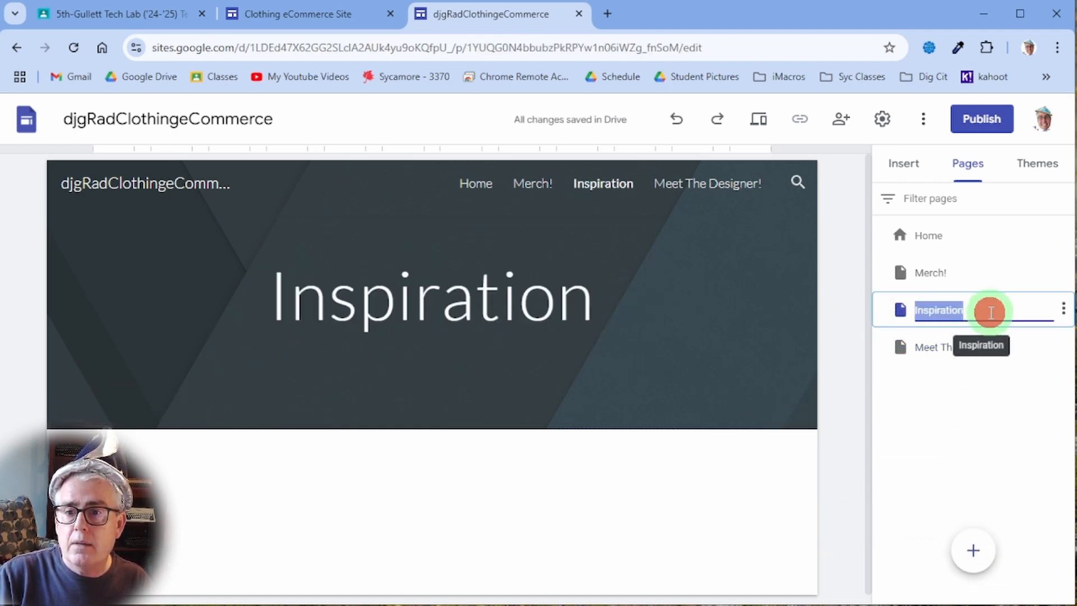
click(984, 309)
text(!)
key(Return)
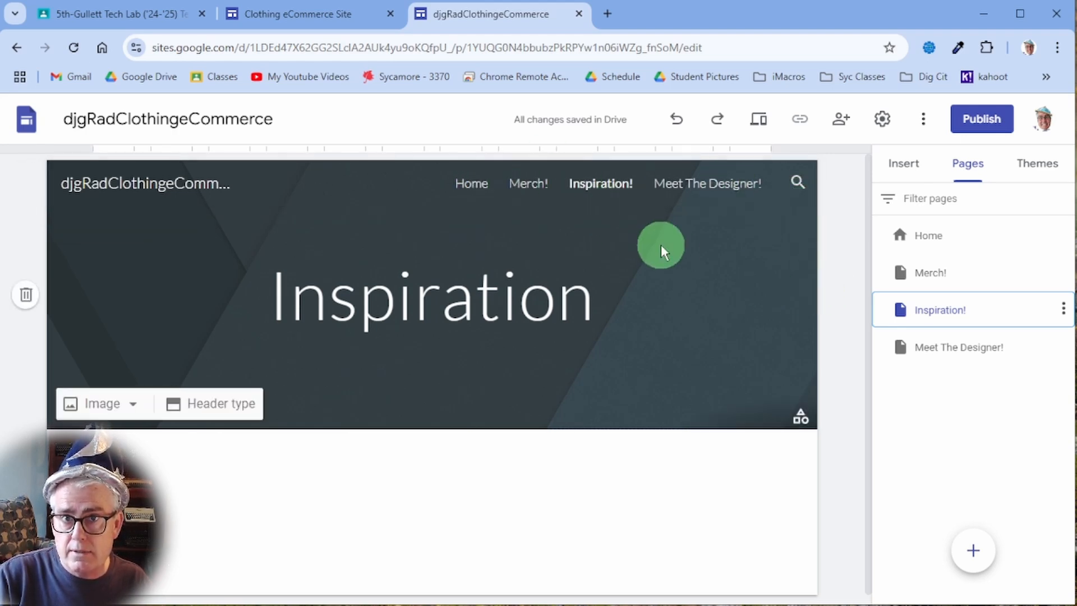
click(968, 235)
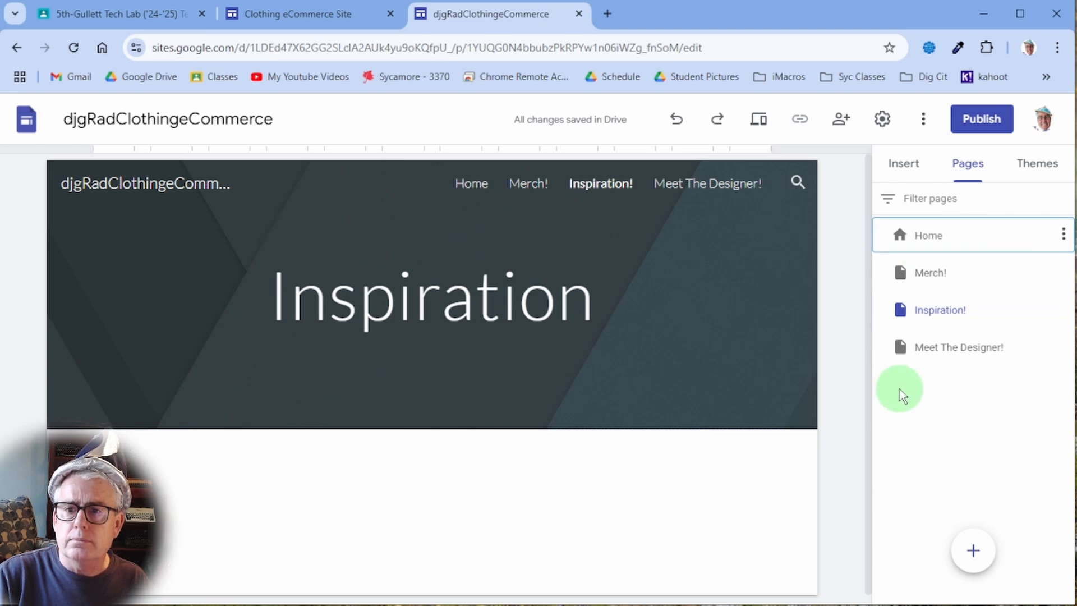
click(422, 324)
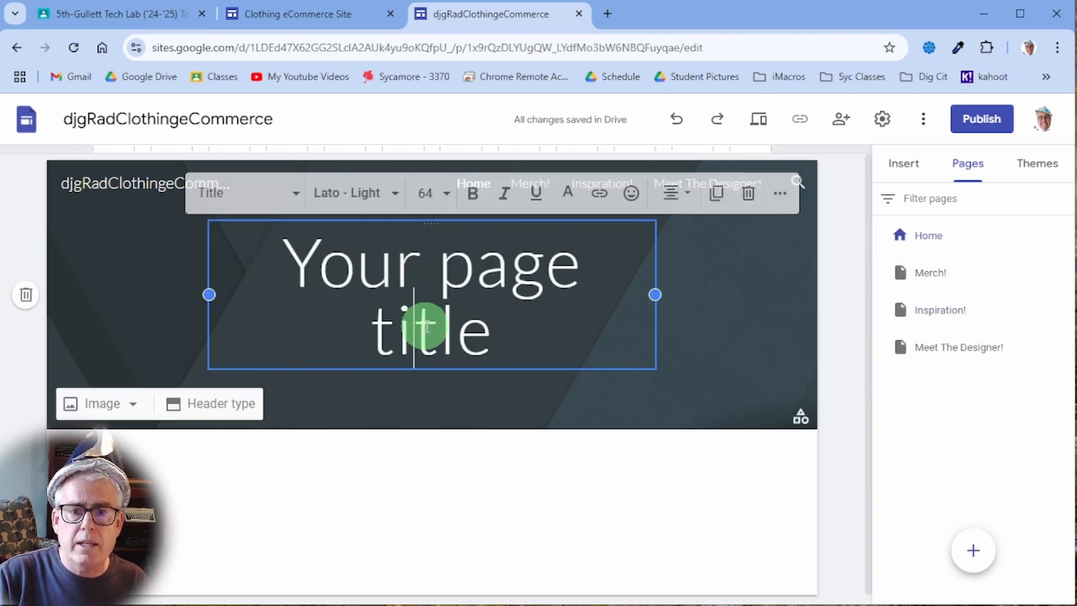
- Replace the Home page's placeholder title with 'Rad Clothing!'
click(493, 340)
key(shift+Up)
key(shift+Up)
key(Delete)
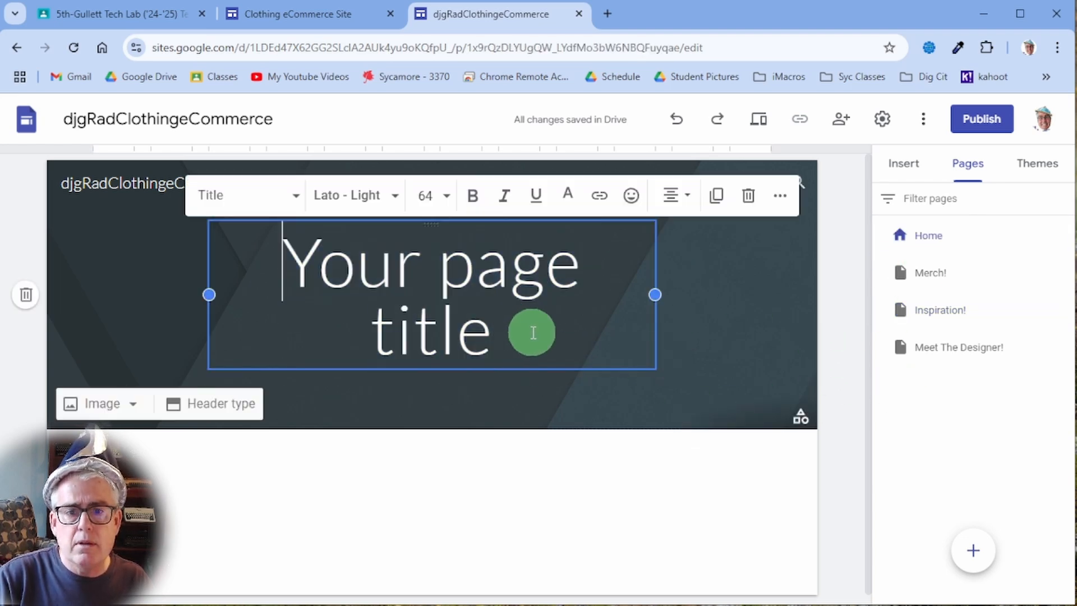
key(ctrl+a)
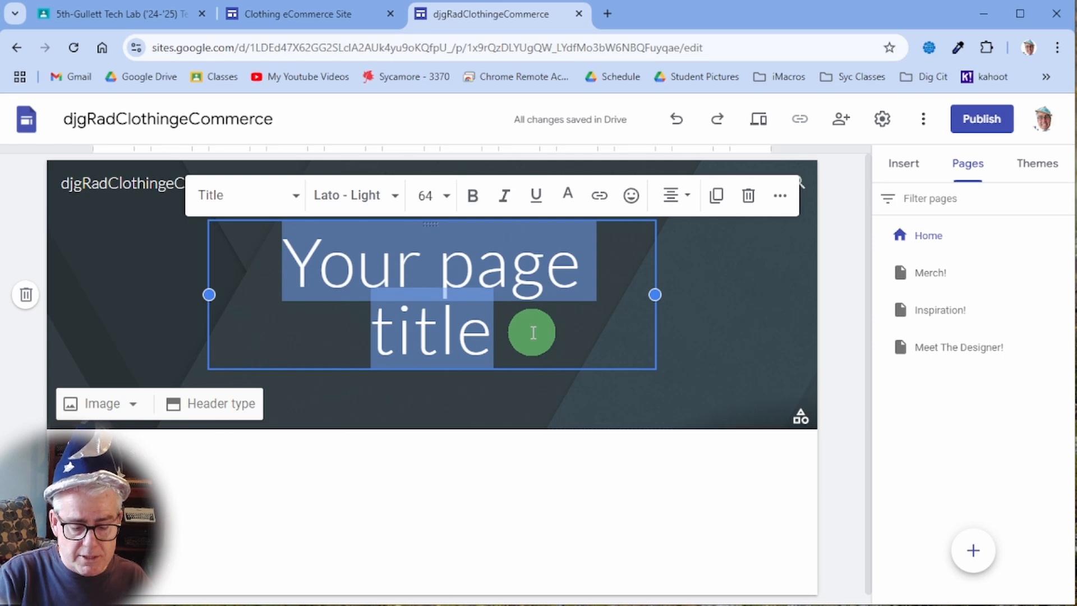
text(R)
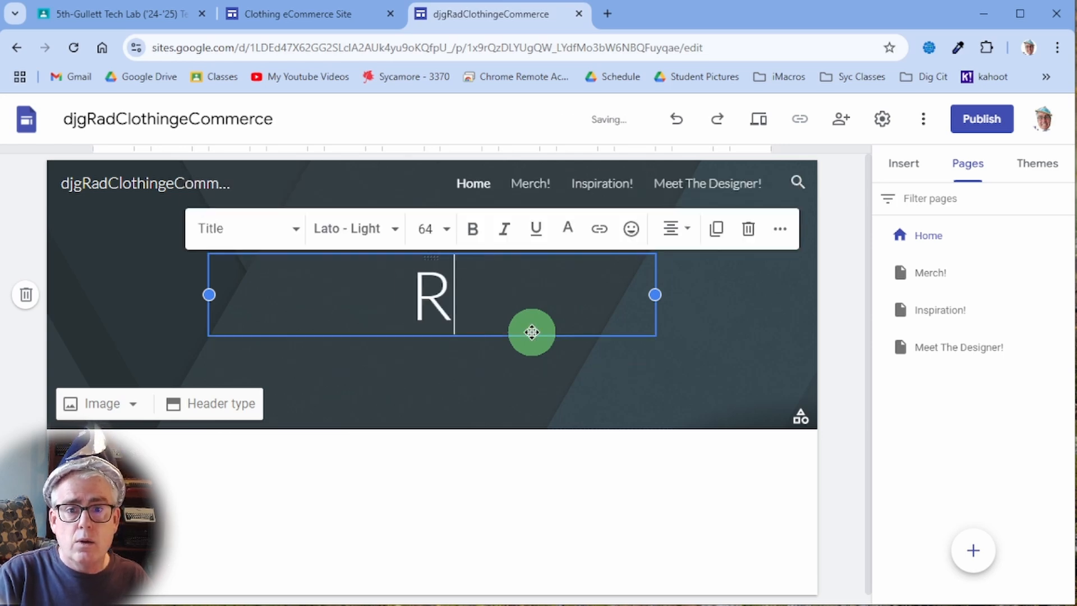
text(ad Clothing!)
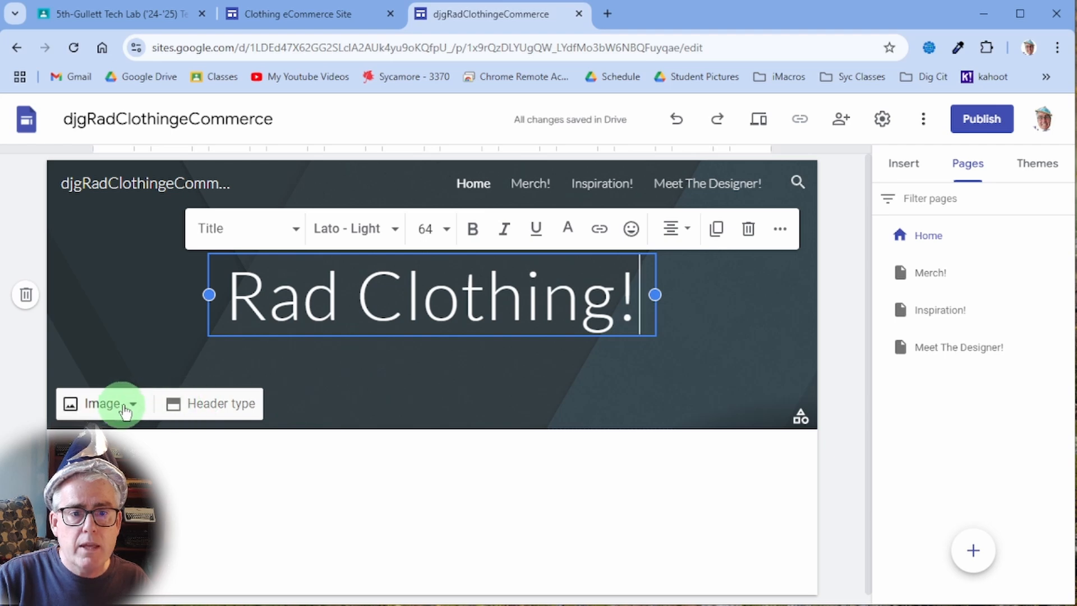
click(381, 415)
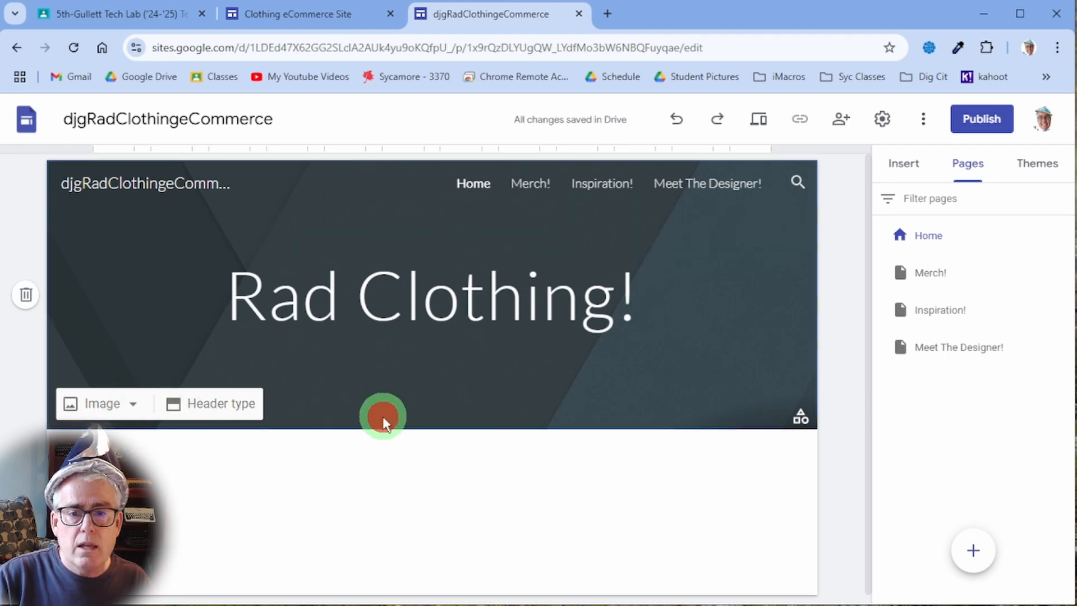
- Set the rainbow geometric gallery pattern as the Home header's background image
click(129, 404)
click(115, 486)
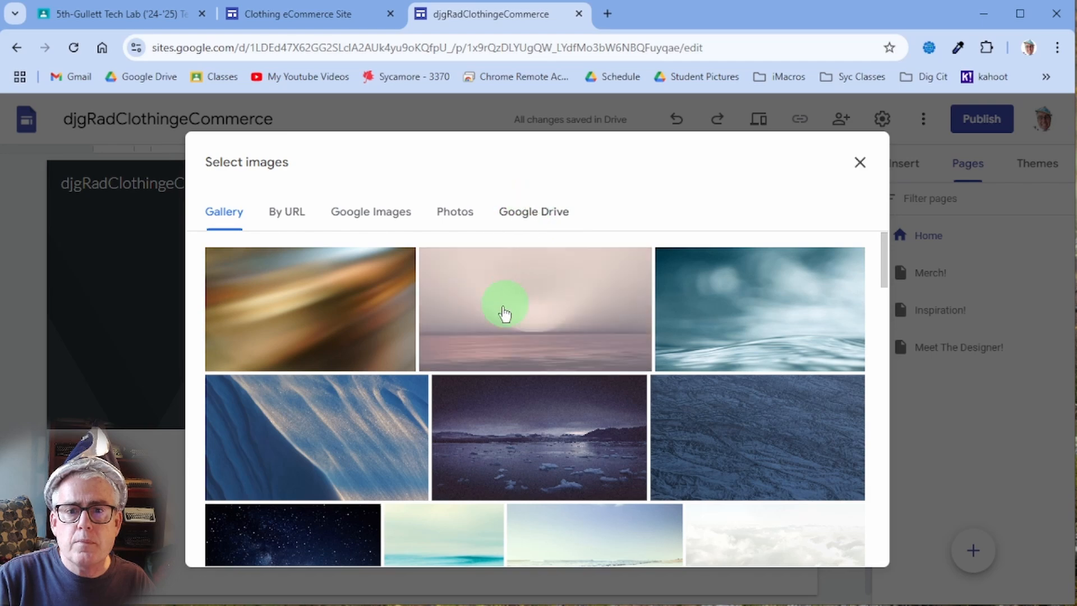
scroll(622, 430, down, 5)
scroll(625, 430, down, 12)
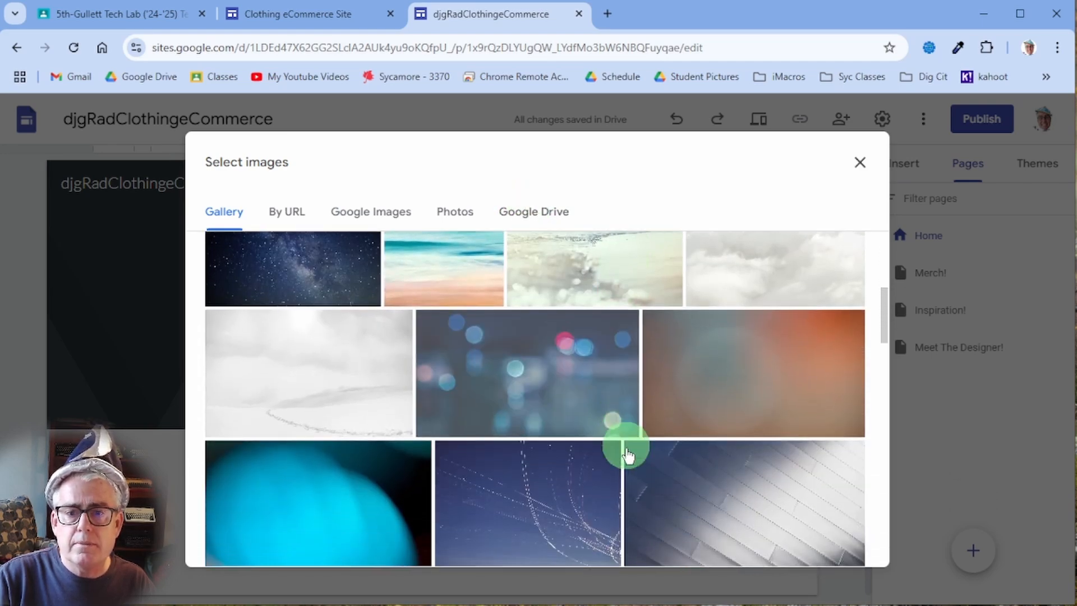
scroll(631, 482, down, 15)
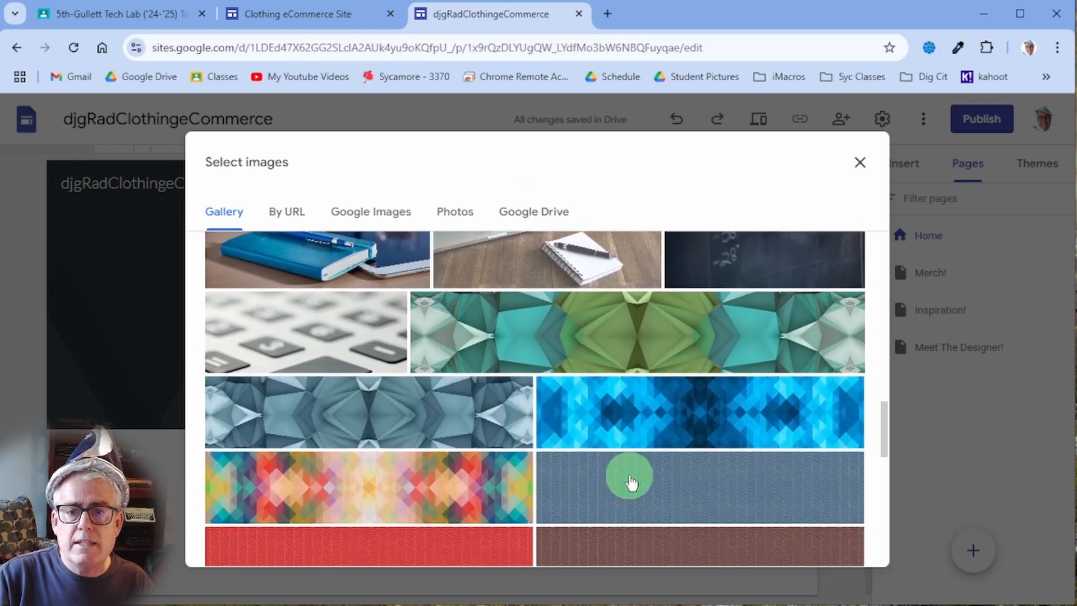
scroll(630, 480, down, 15)
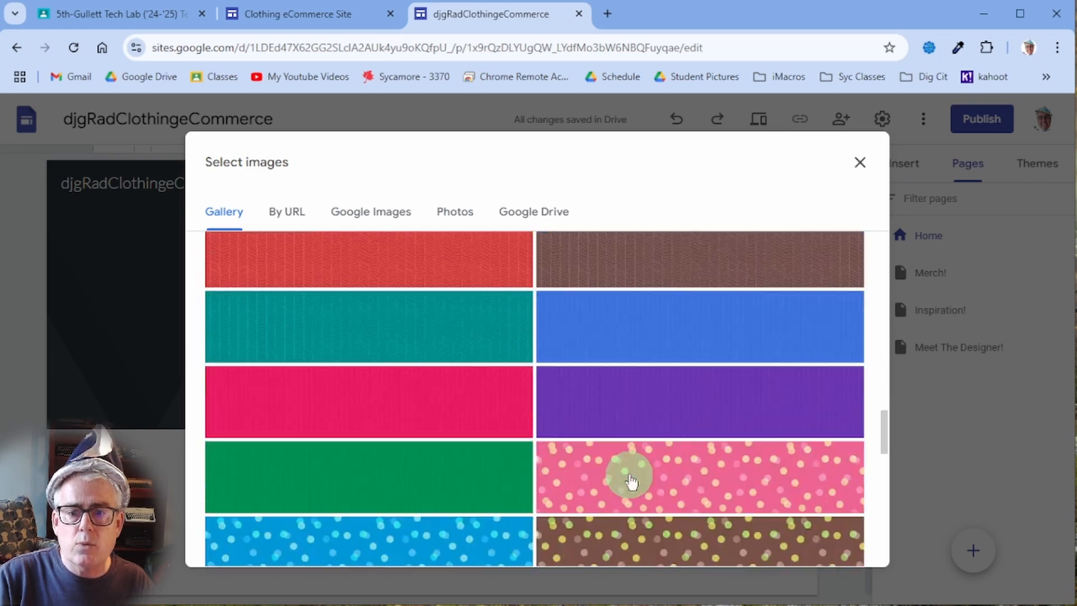
scroll(631, 480, down, 3)
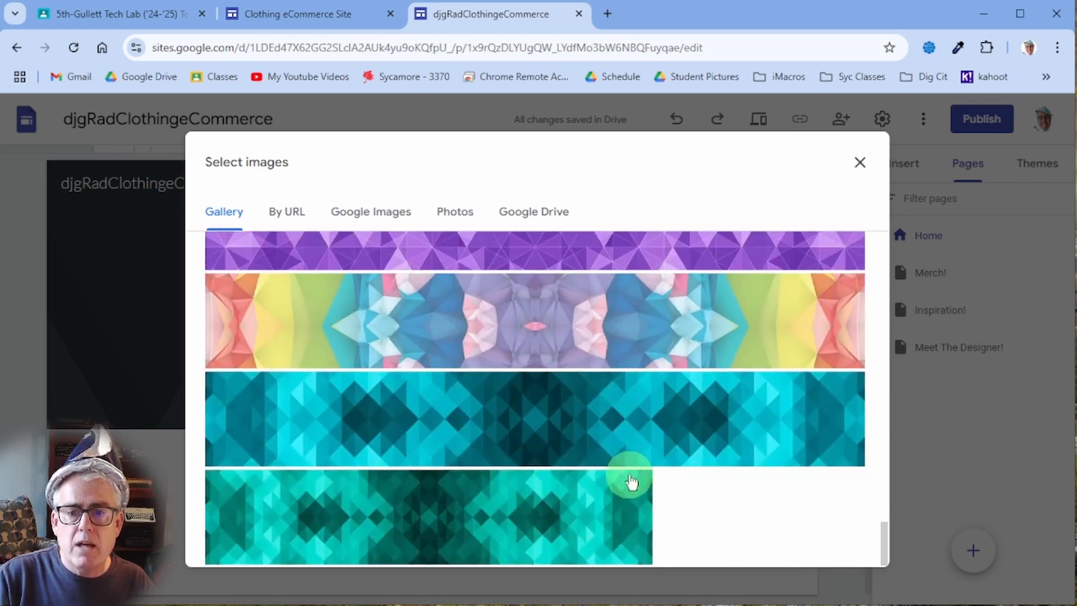
click(577, 325)
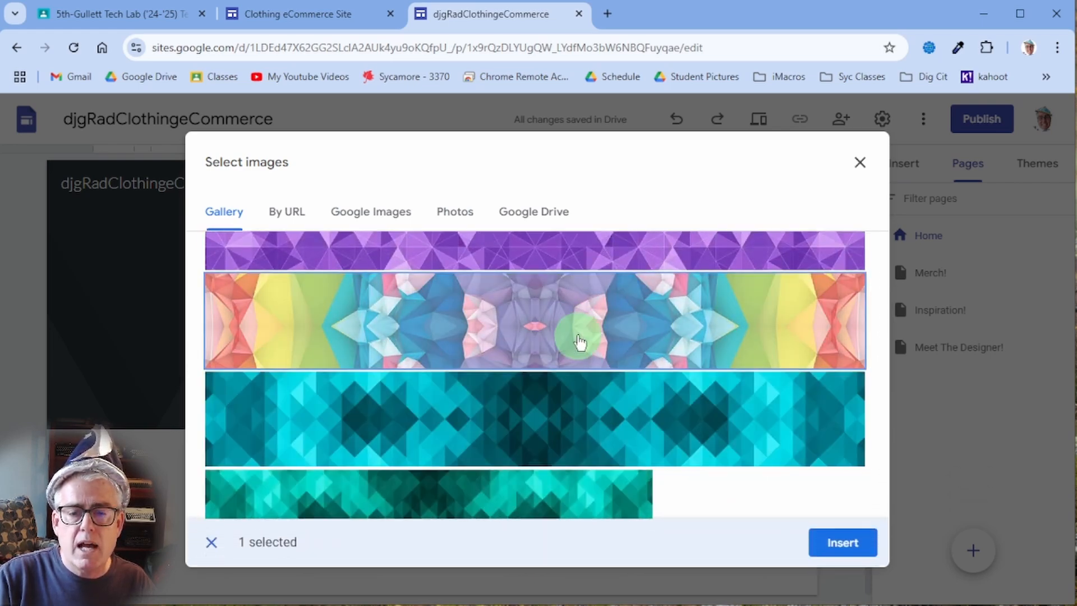
click(834, 544)
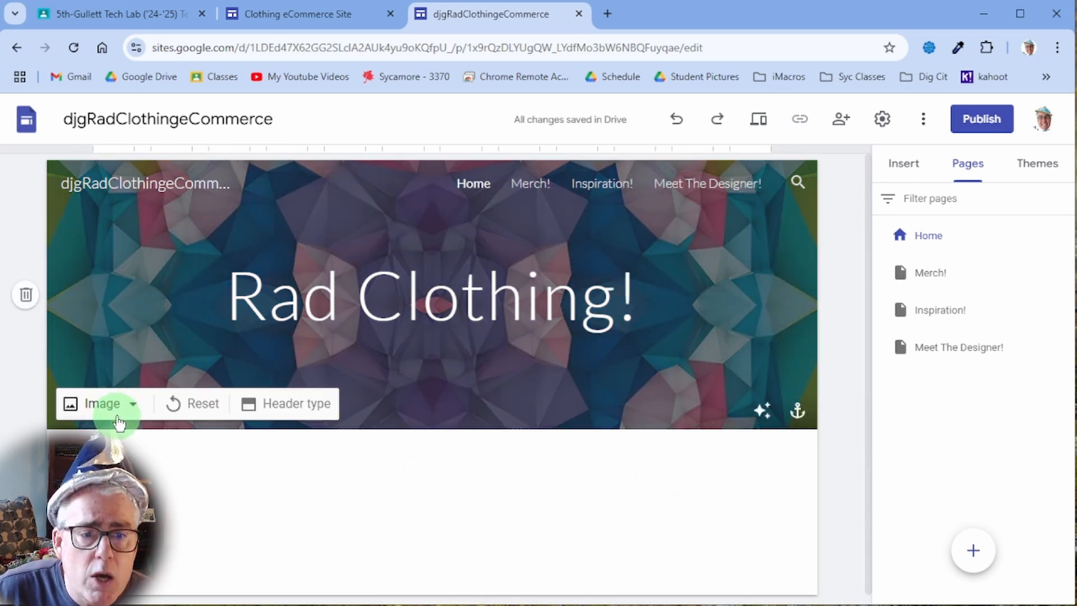
- Dismiss the header image menu and show the Insert panel's element list
click(122, 416)
click(343, 511)
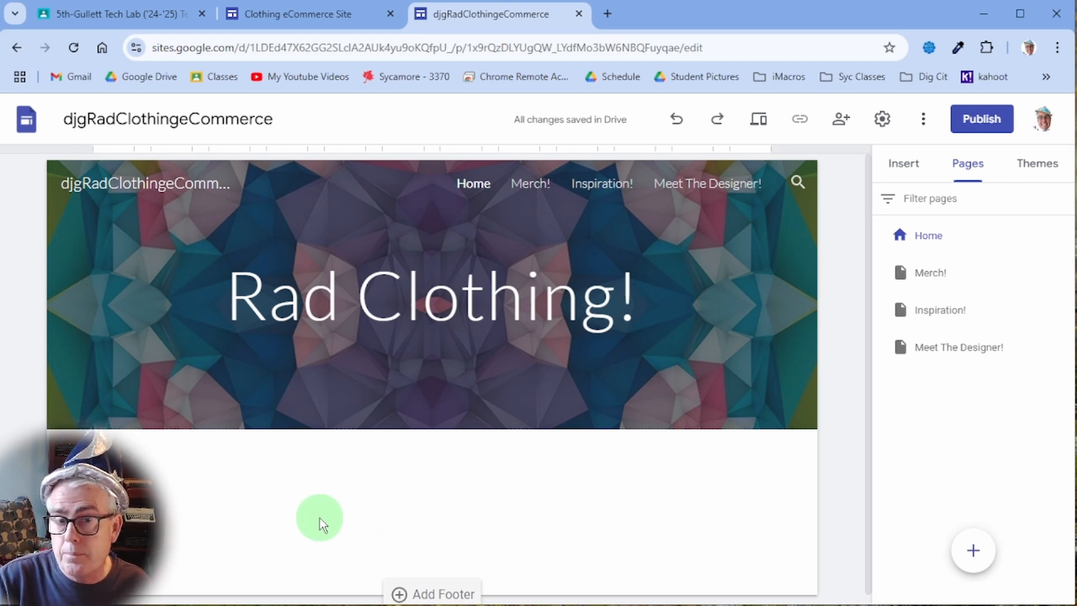
scroll(436, 473, down, 1)
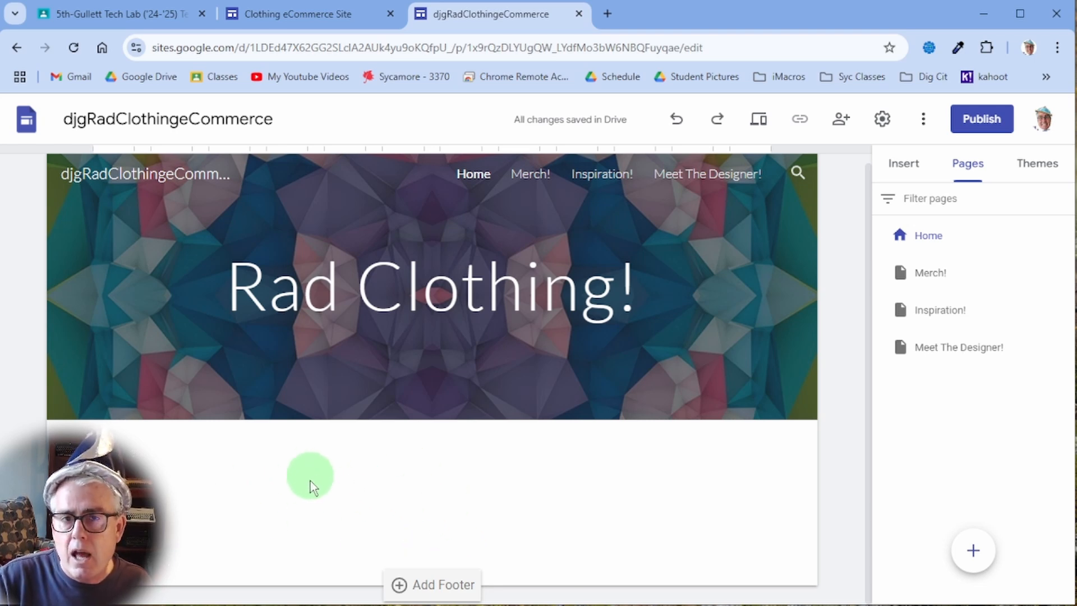
click(902, 163)
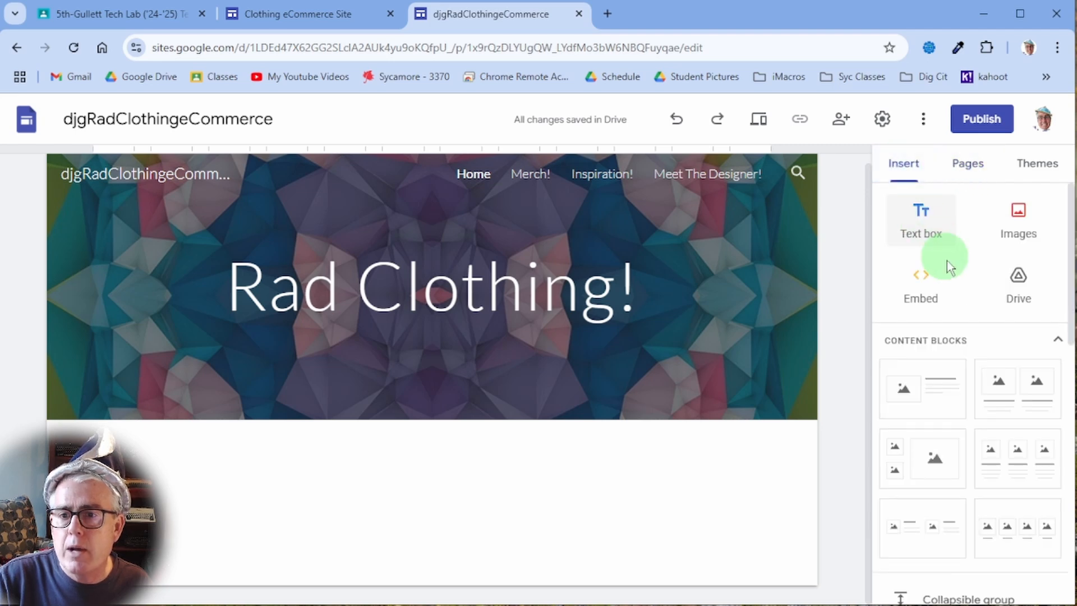
- Add a text box saying Rad Clothing opened in 2002 to share the designer's world via clothing
click(923, 220)
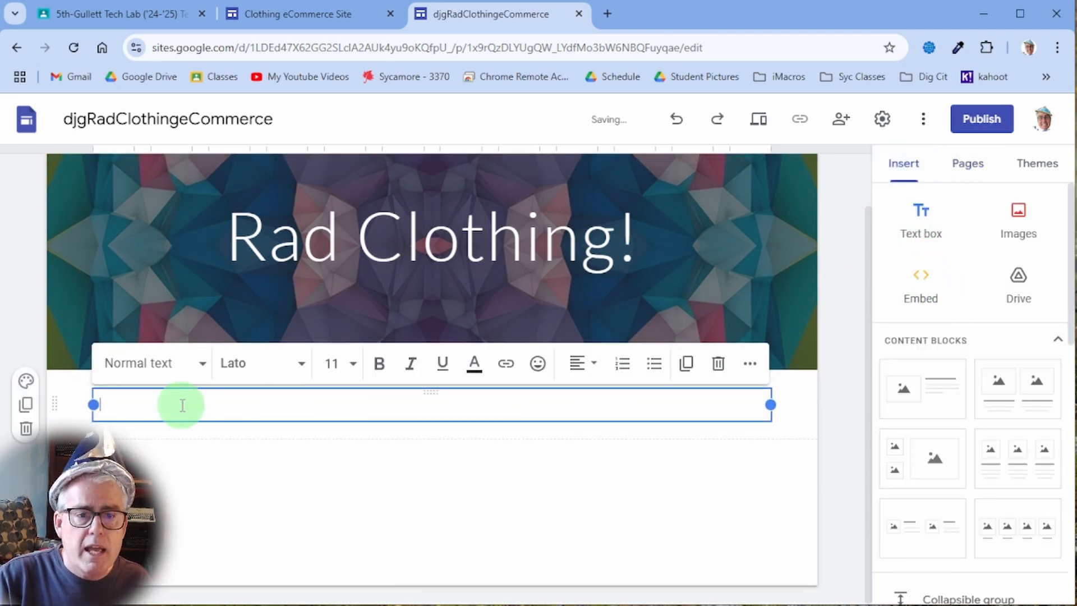
text(')
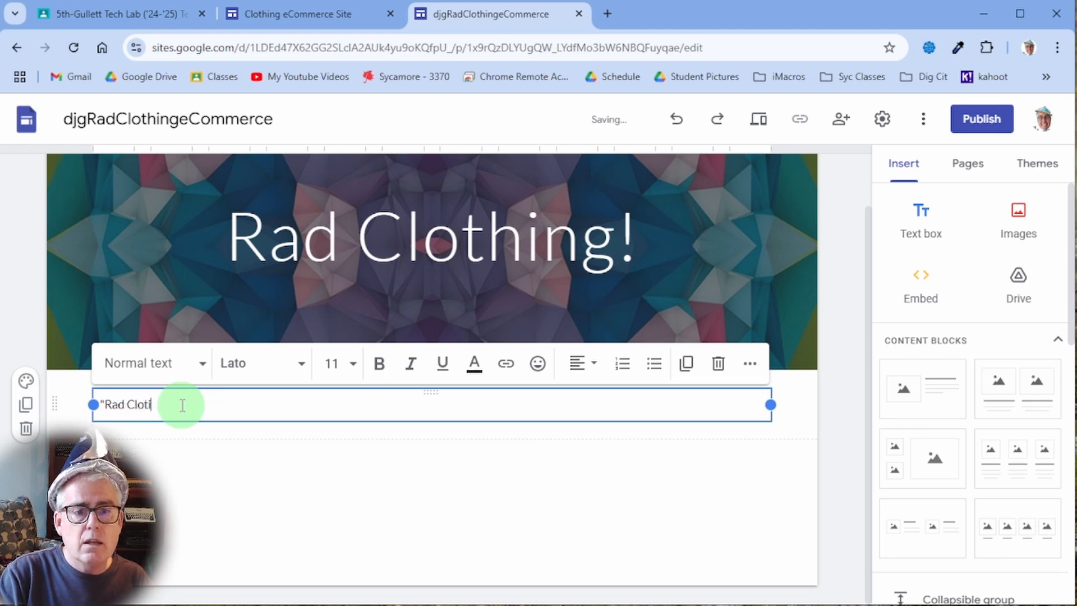
text(Rad Clothing" opened it)
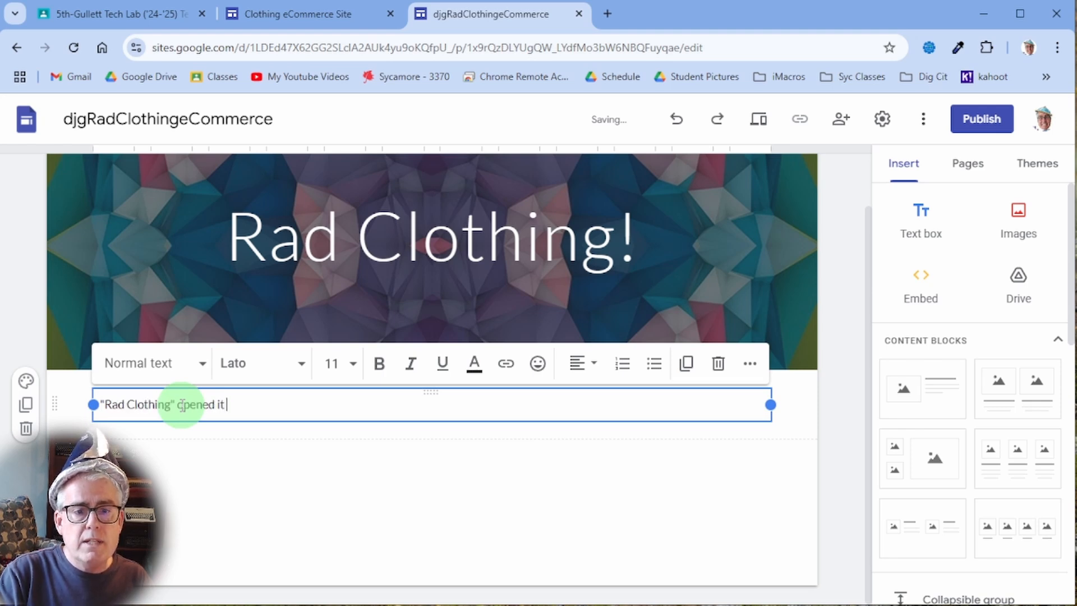
text(s doors in)
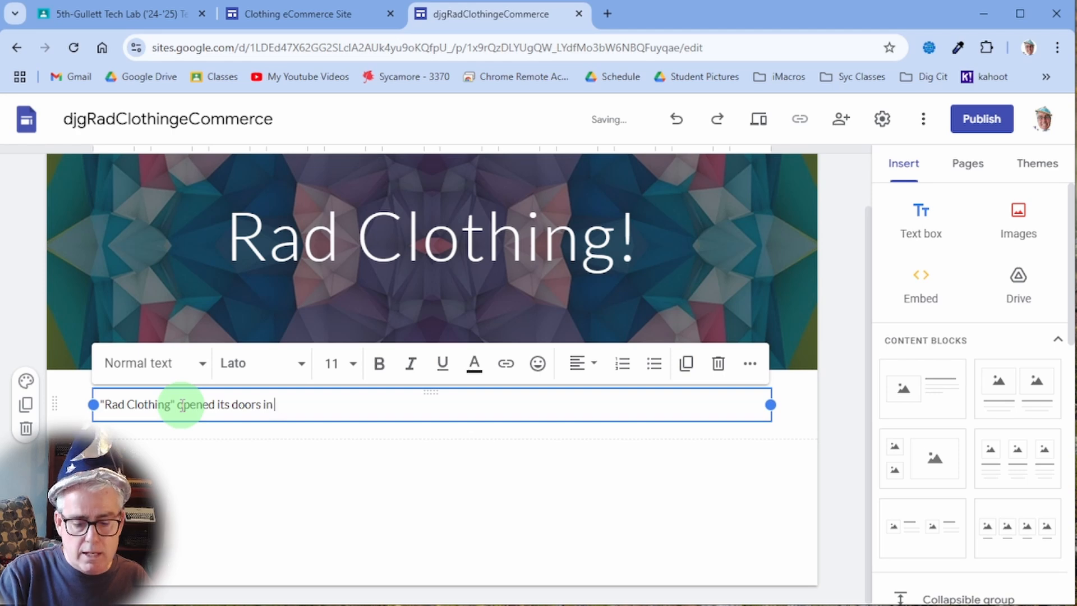
text( 2002)
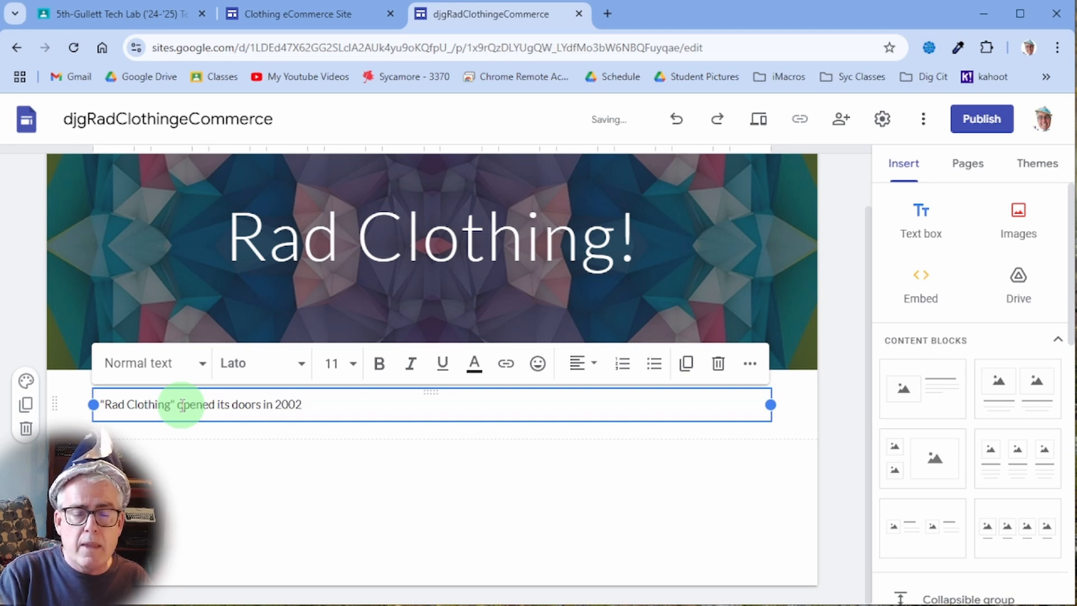
text( to s)
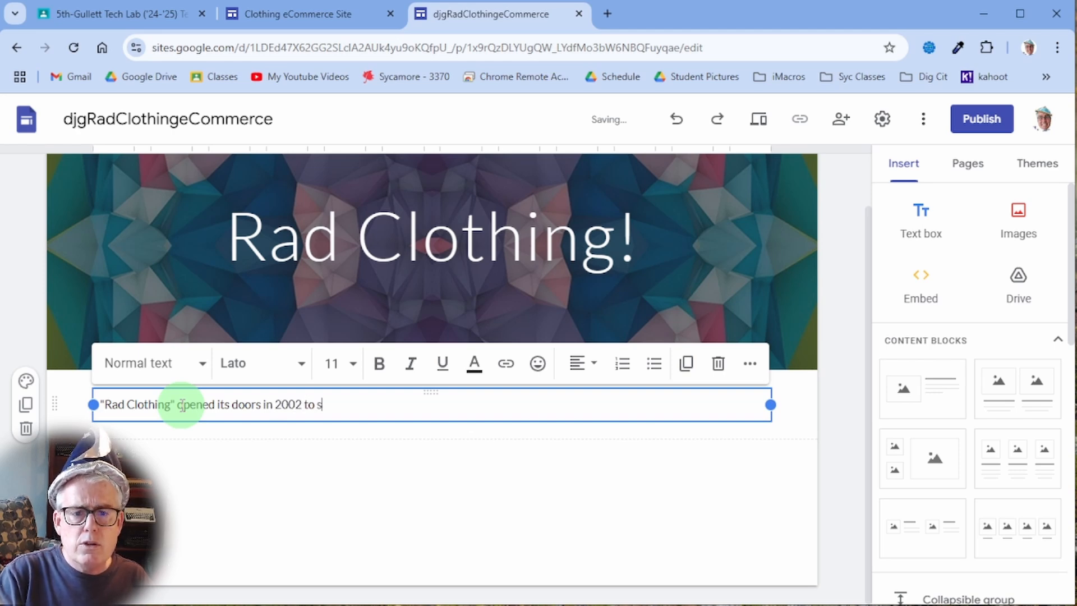
text(hare the)
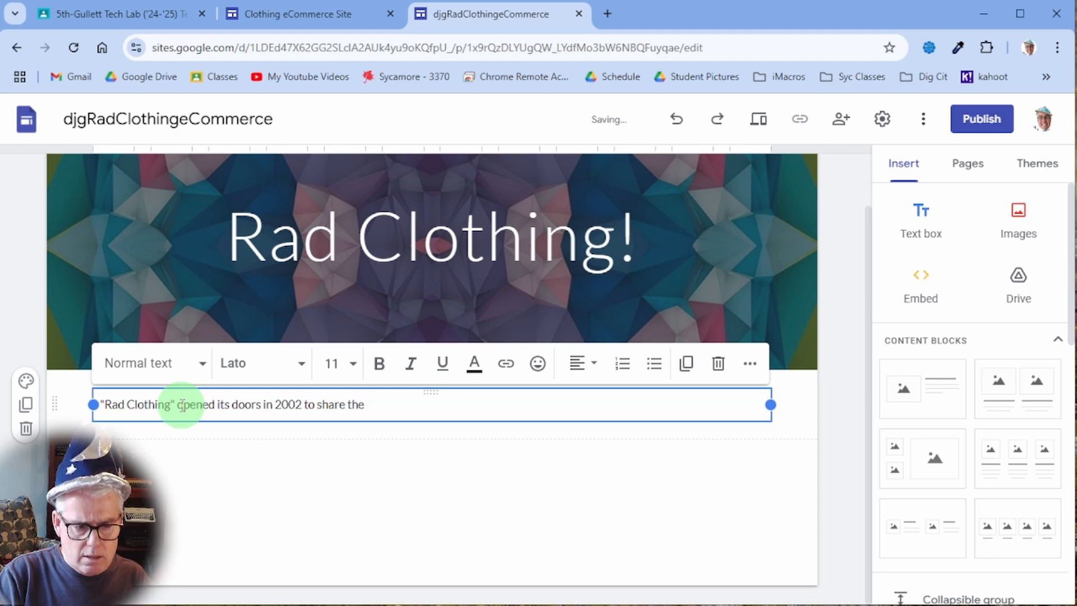
text( worl)
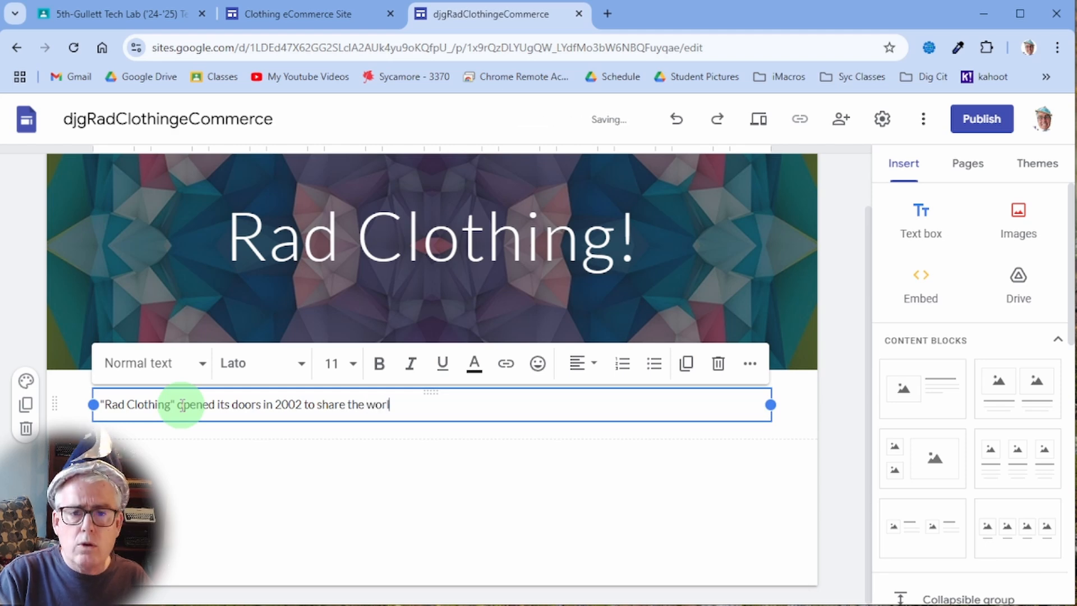
text(d of Mr. Gull)
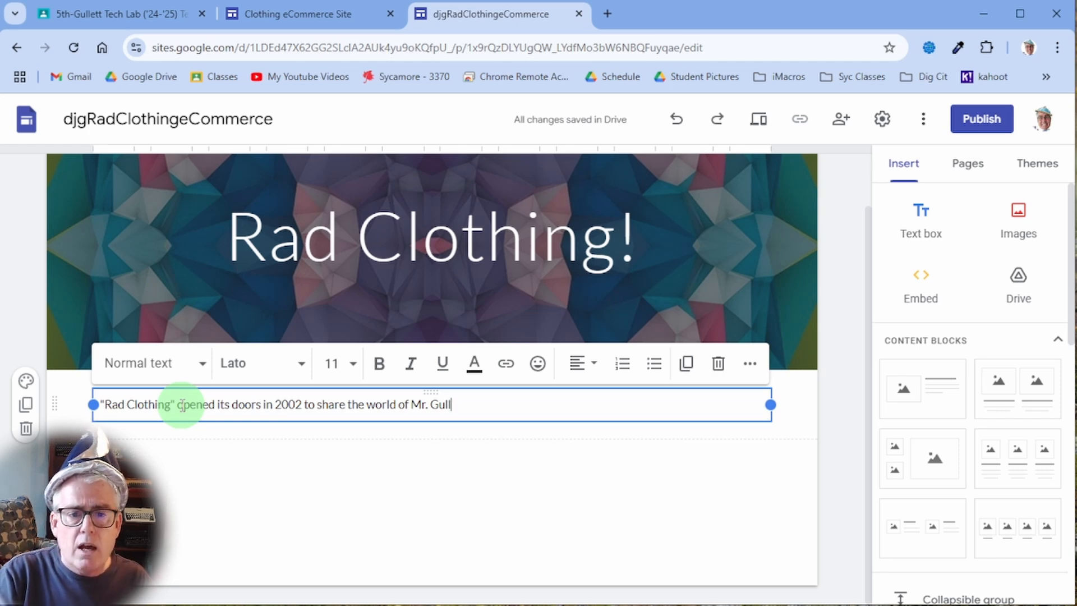
text(e)
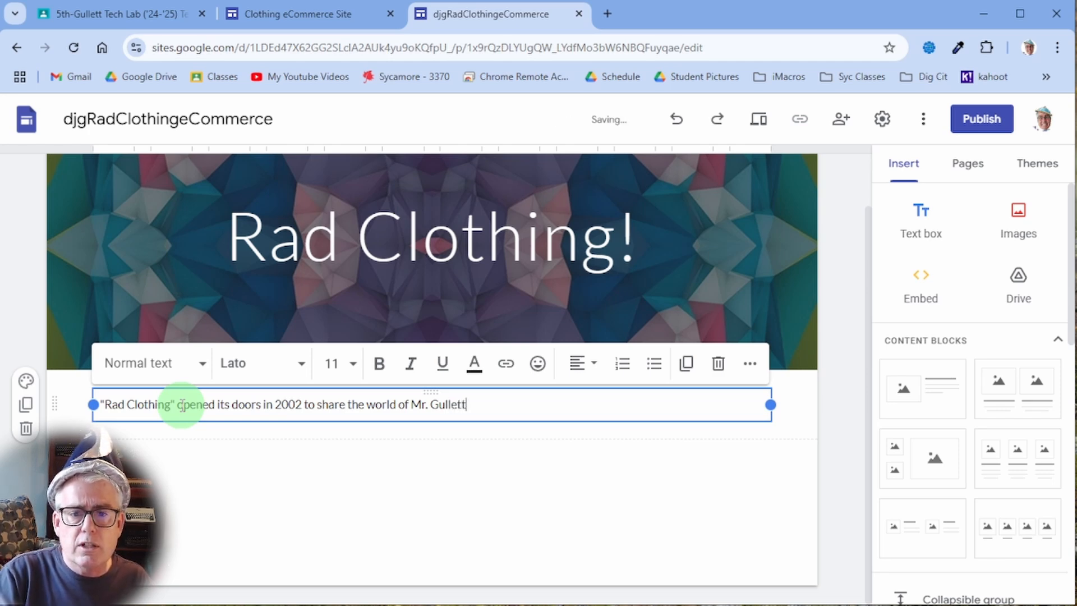
text(tt)
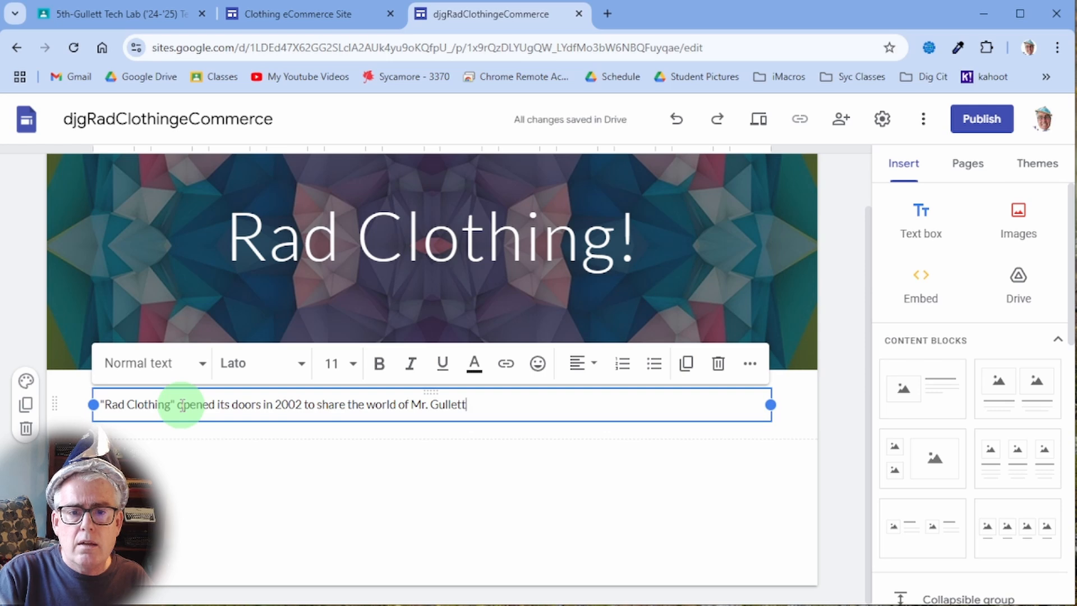
text( via clothing!)
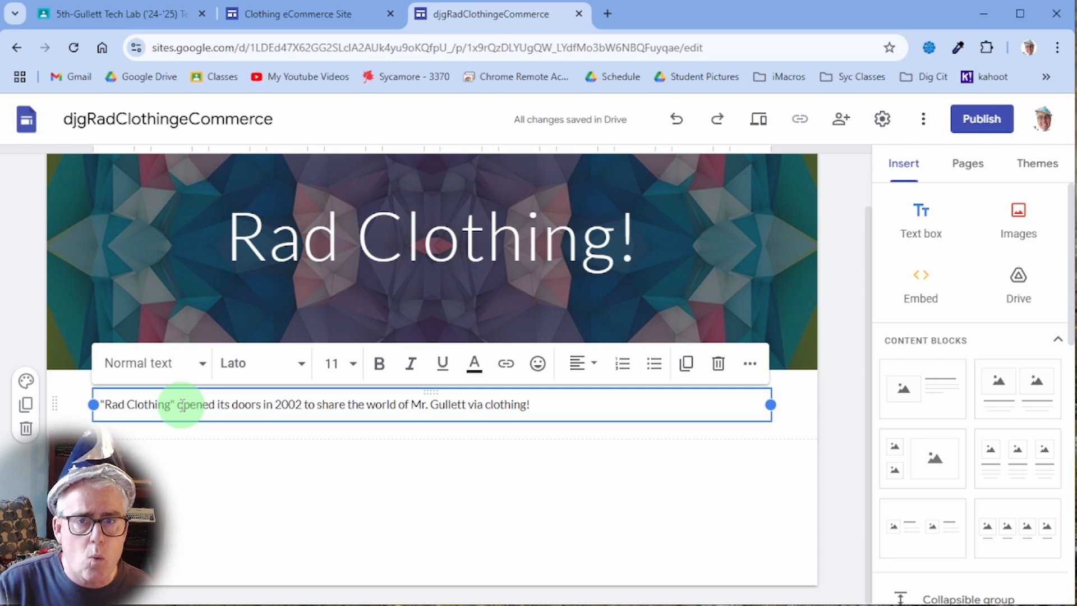
click(343, 486)
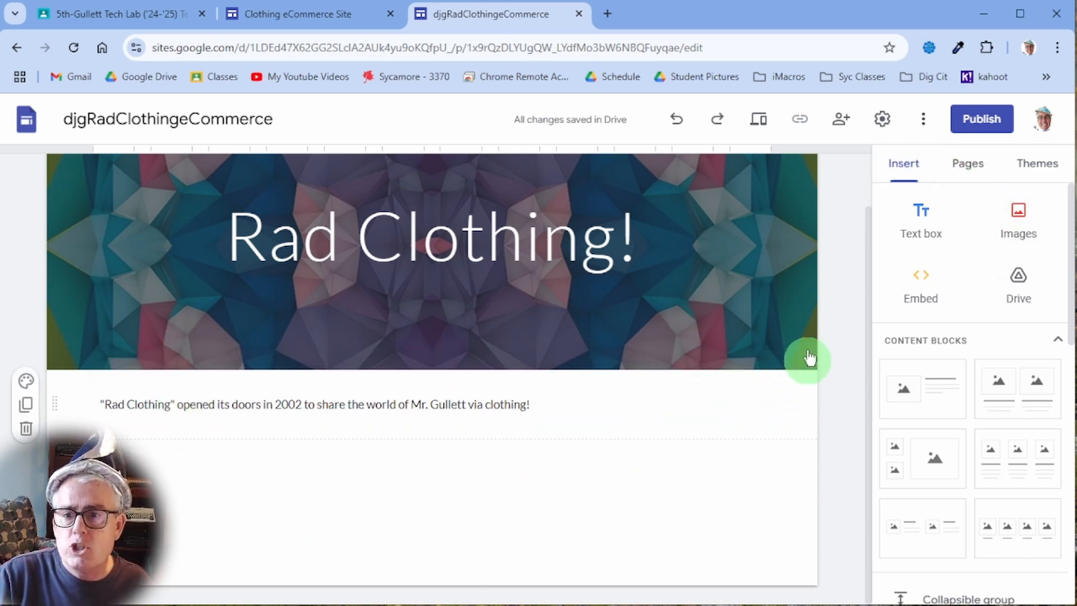
scroll(675, 281, up, 1)
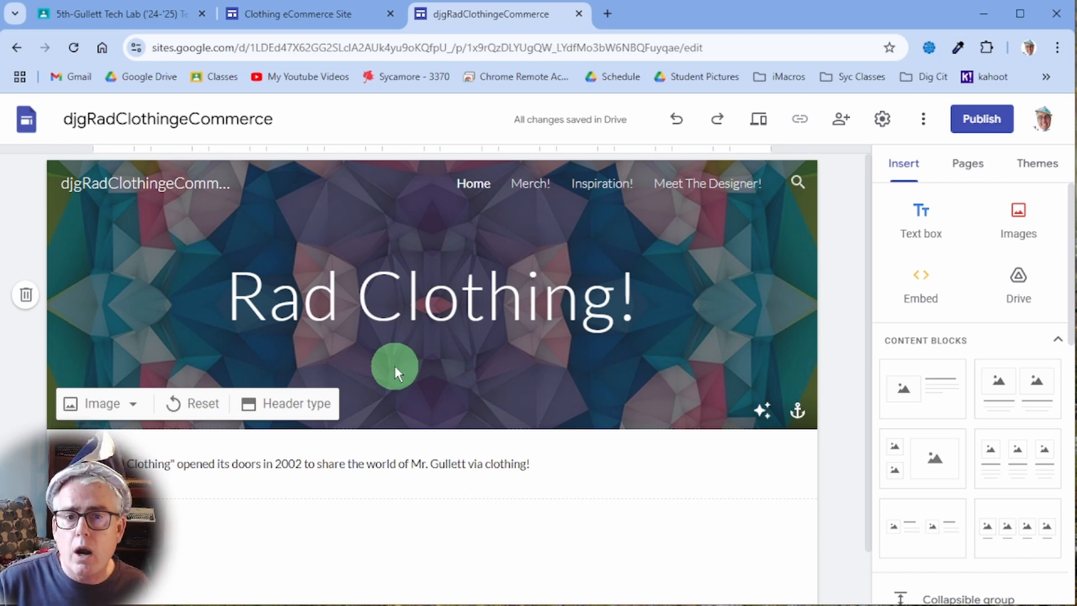
- Insert a Collapsible group element from the Insert panel beneath the 2002 intro line
click(969, 165)
click(903, 162)
scroll(954, 314, down, 2)
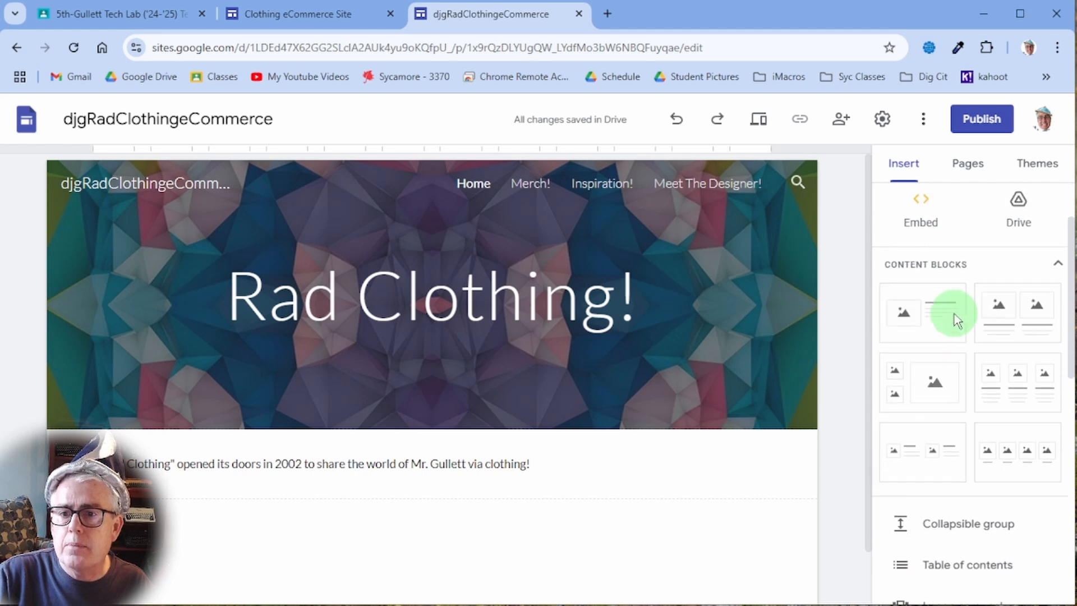
scroll(1004, 377, up, 2)
scroll(1005, 380, down, 6)
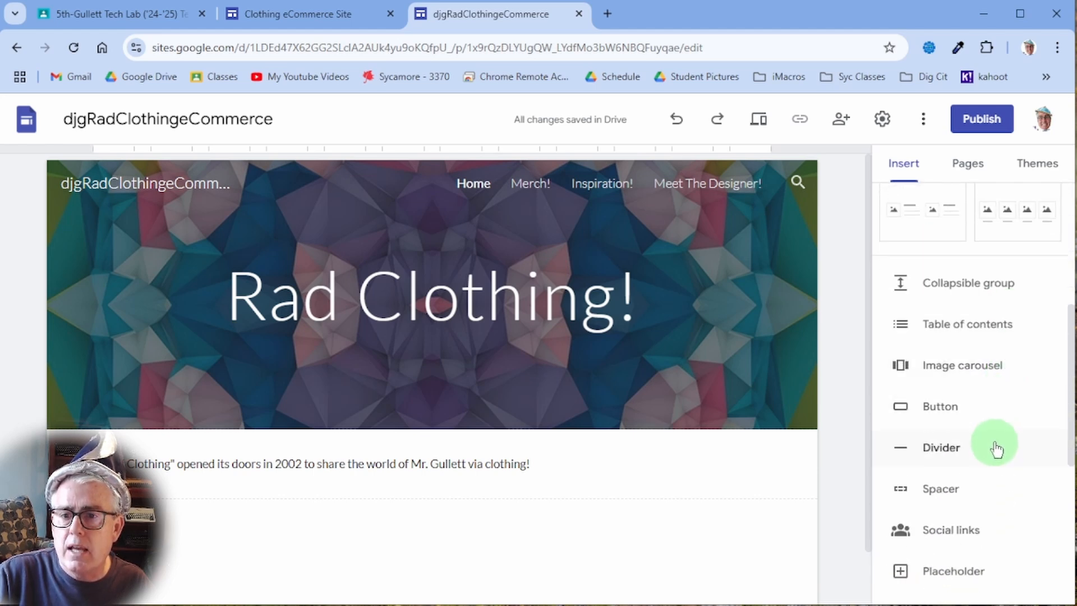
scroll(995, 447, down, 2)
scroll(994, 466, down, 2)
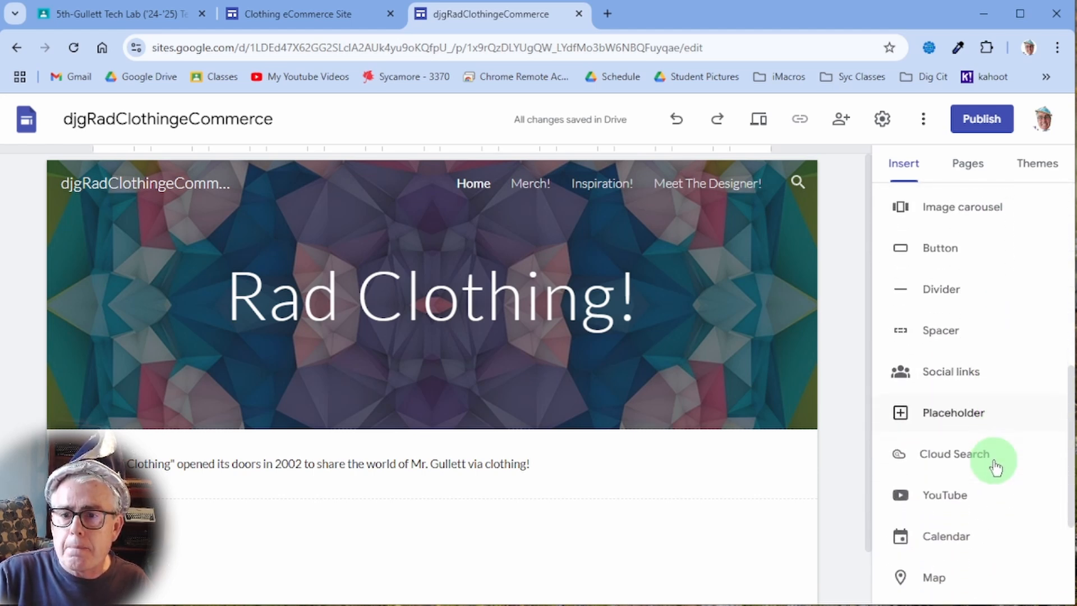
scroll(994, 465, up, 2)
scroll(993, 463, up, 2)
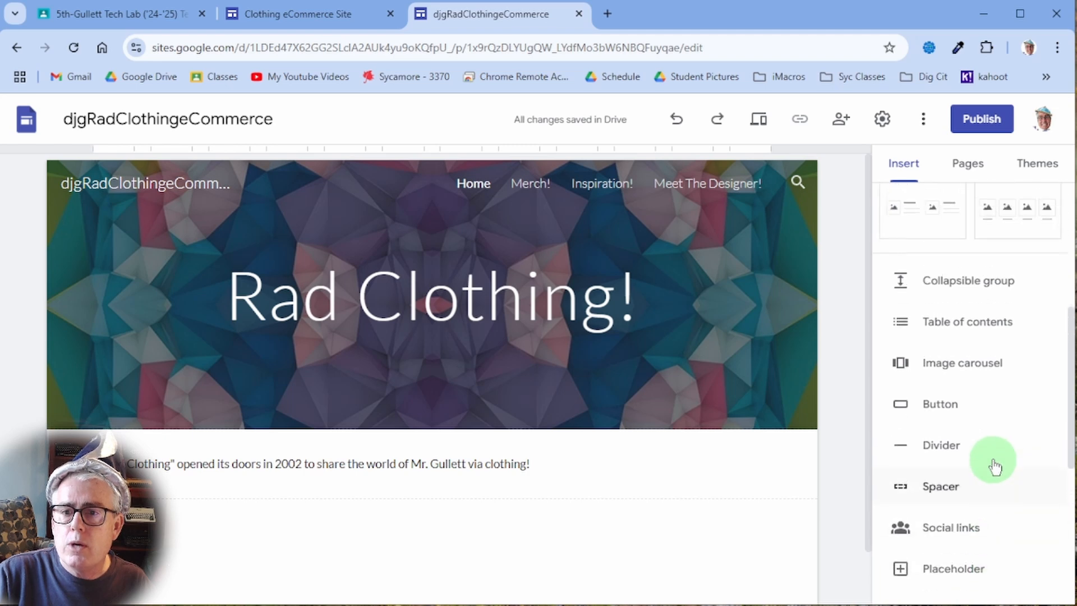
scroll(992, 426, down, 1)
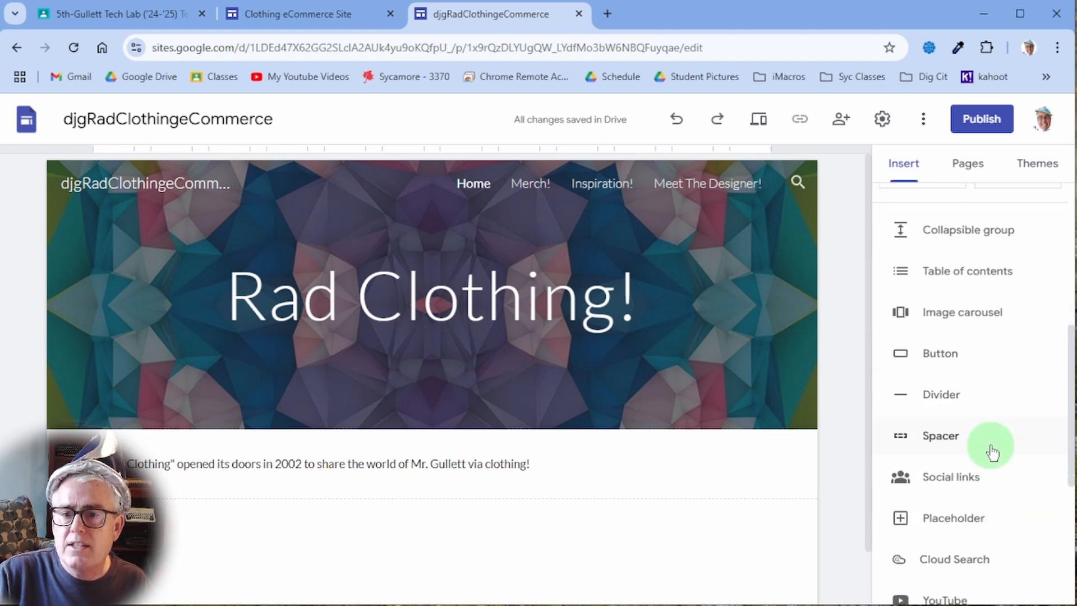
scroll(988, 447, down, 3)
scroll(989, 443, up, 3)
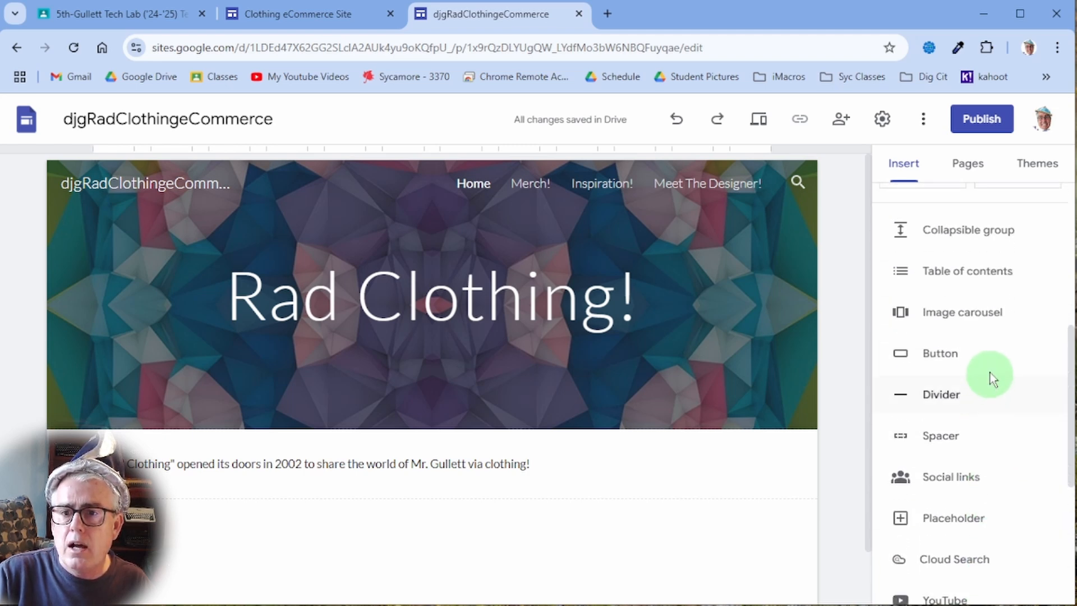
click(962, 236)
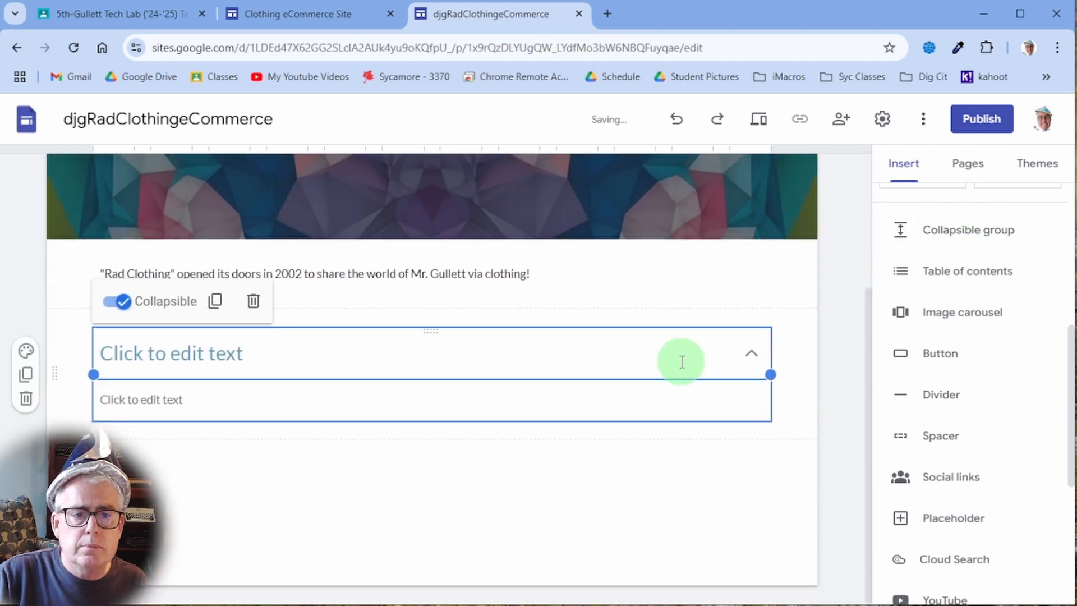
- Title the collapsible group 'Wet Dog', add sample body text, and leave it collapsed
click(255, 352)
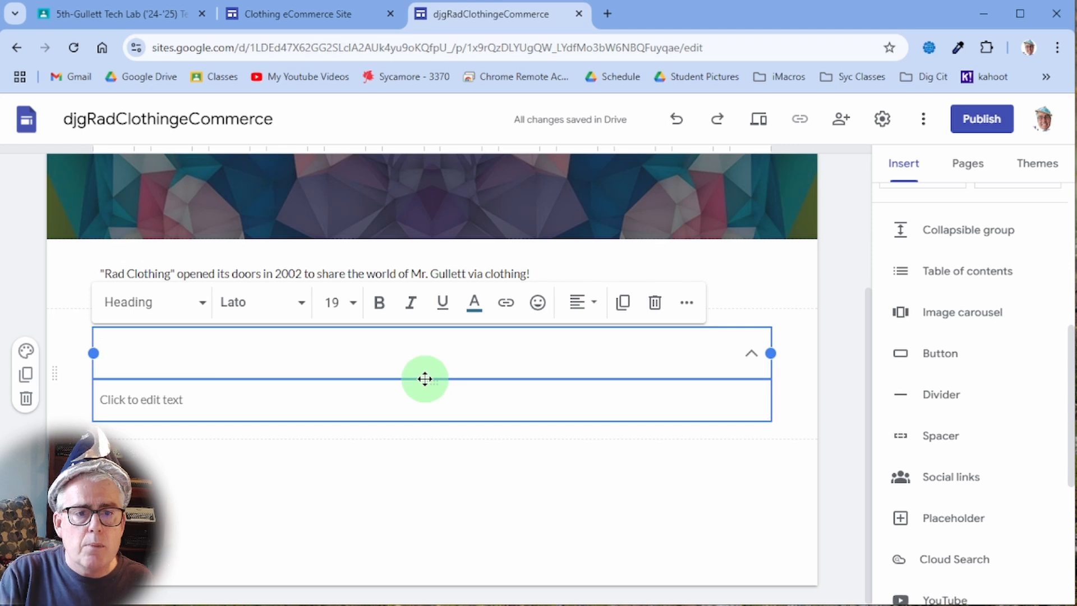
text(Wet Dog)
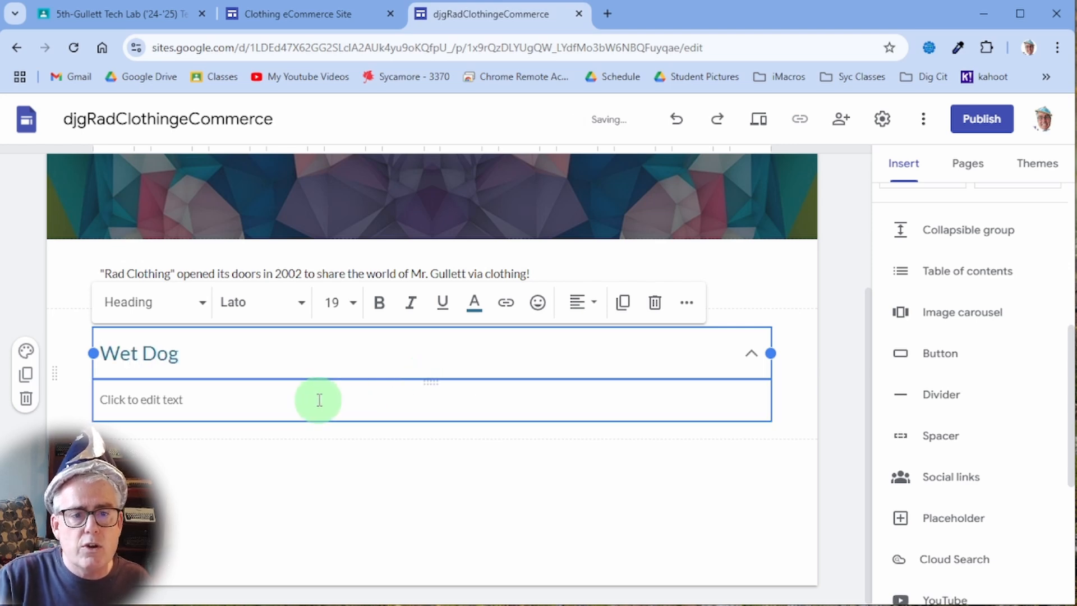
click(319, 400)
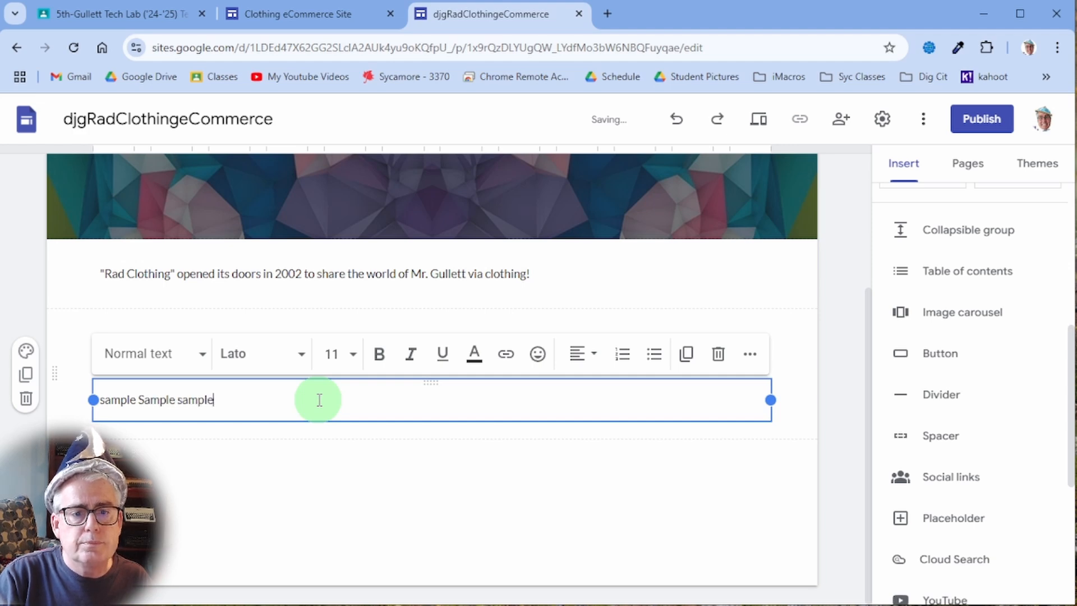
click(351, 452)
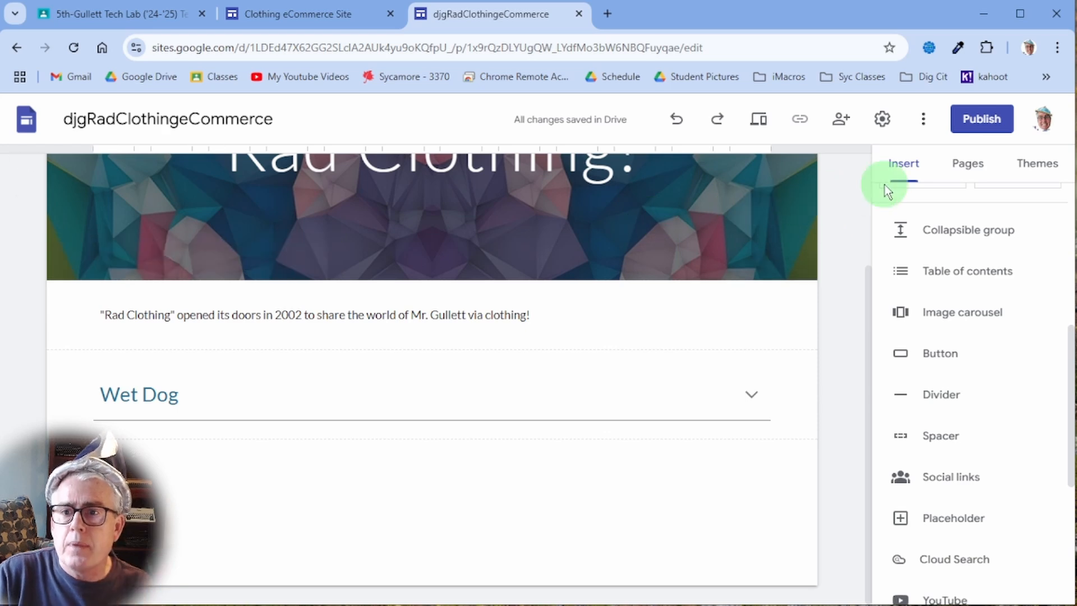
- Set the published site's access to Public and return to the publish settings
click(975, 121)
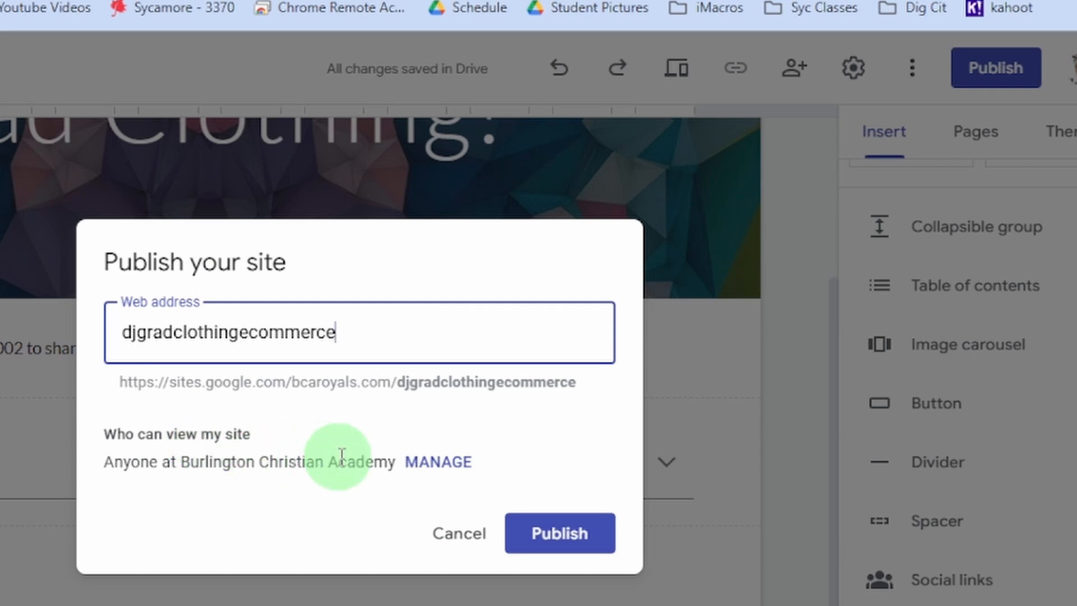
click(437, 468)
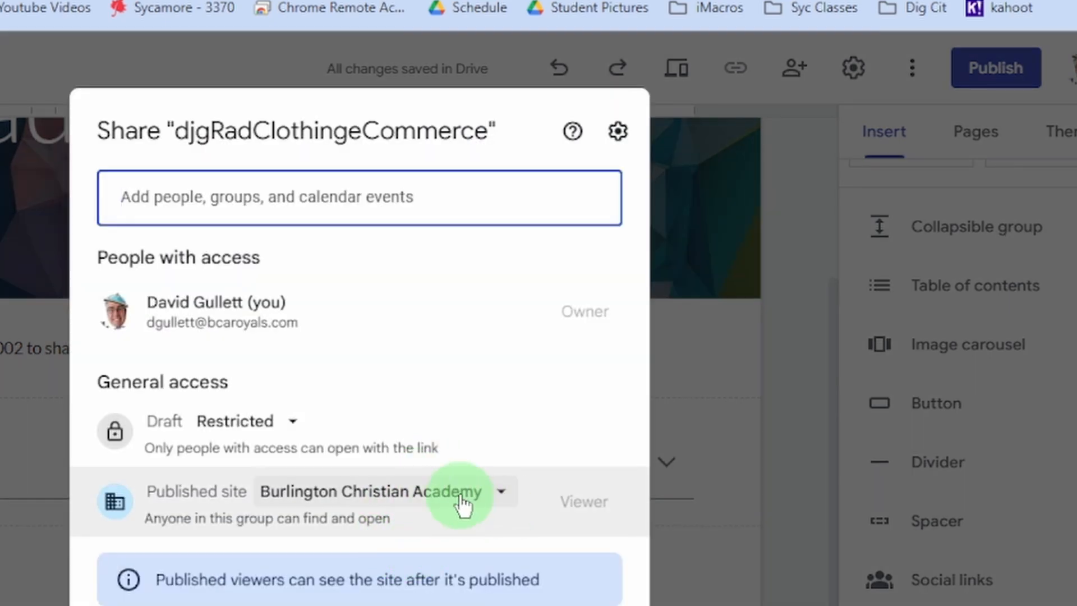
click(500, 494)
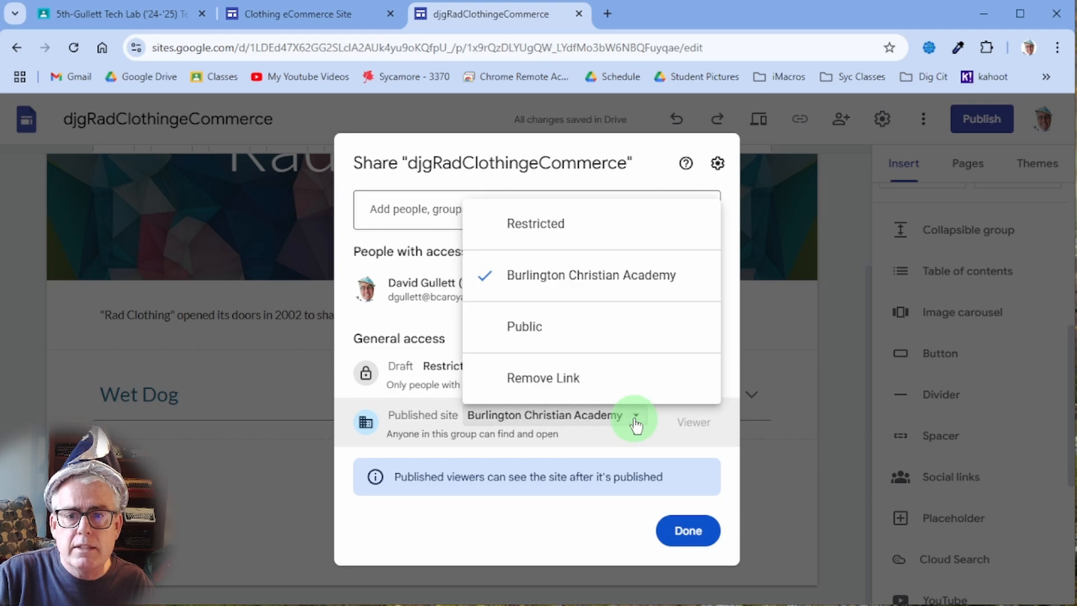
click(617, 336)
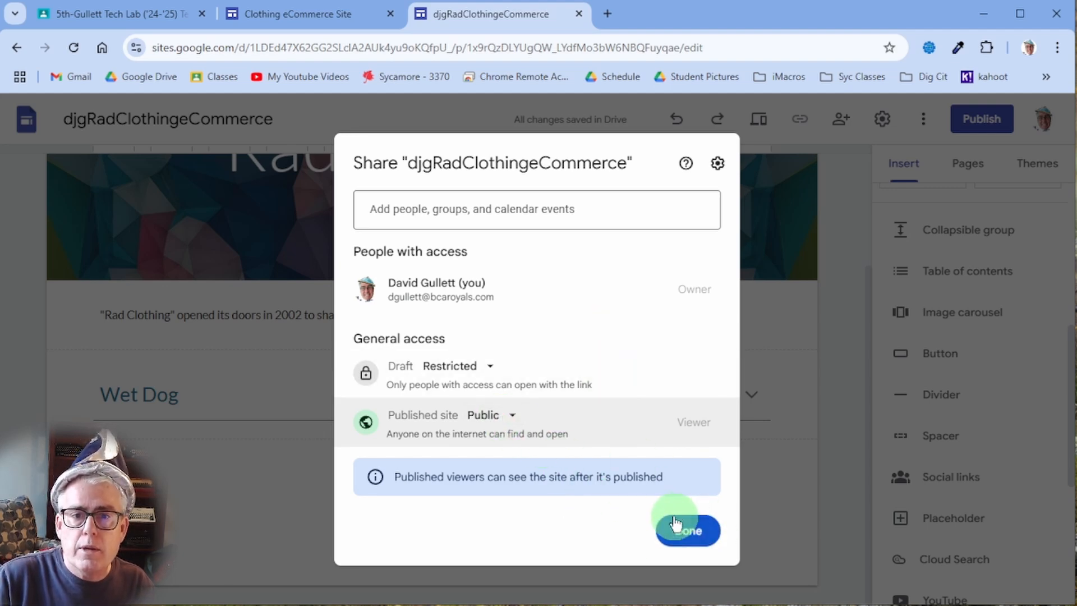
click(689, 531)
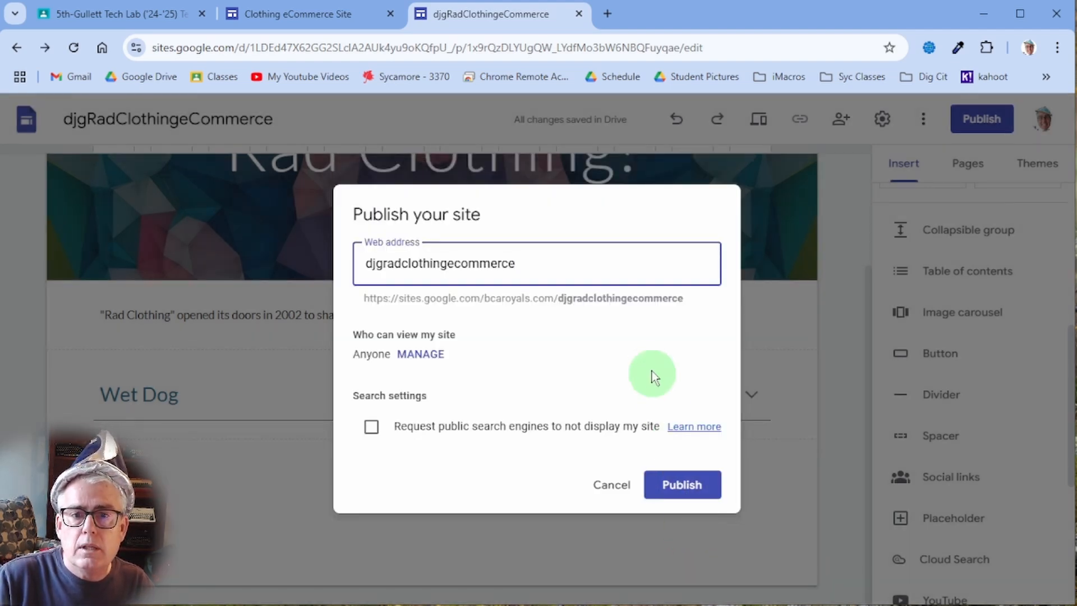
- Publish the site and open View published site from the Publish options
click(680, 481)
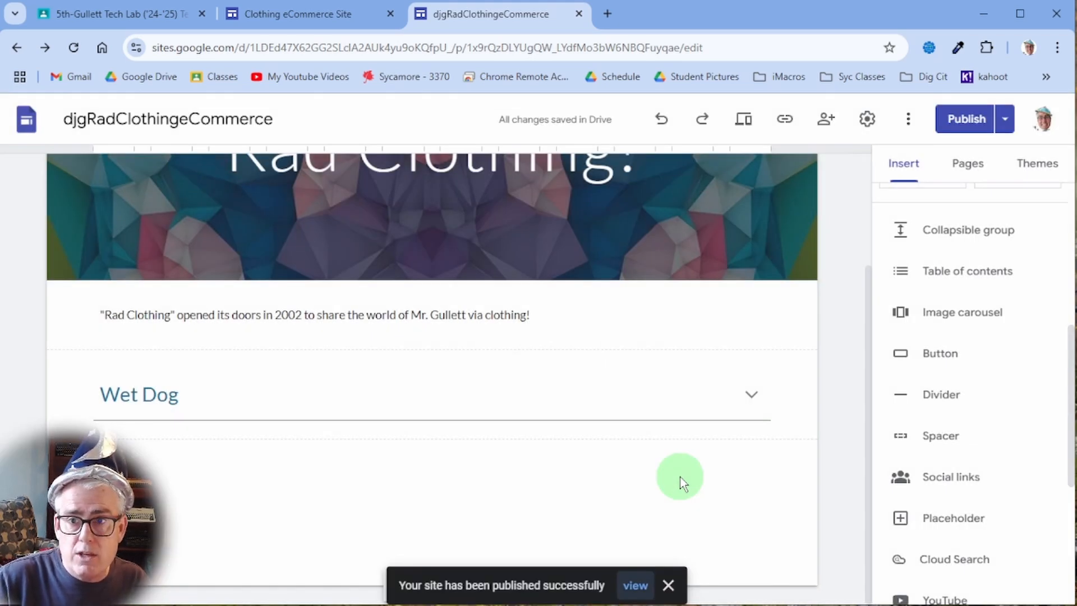
right_click(680, 416)
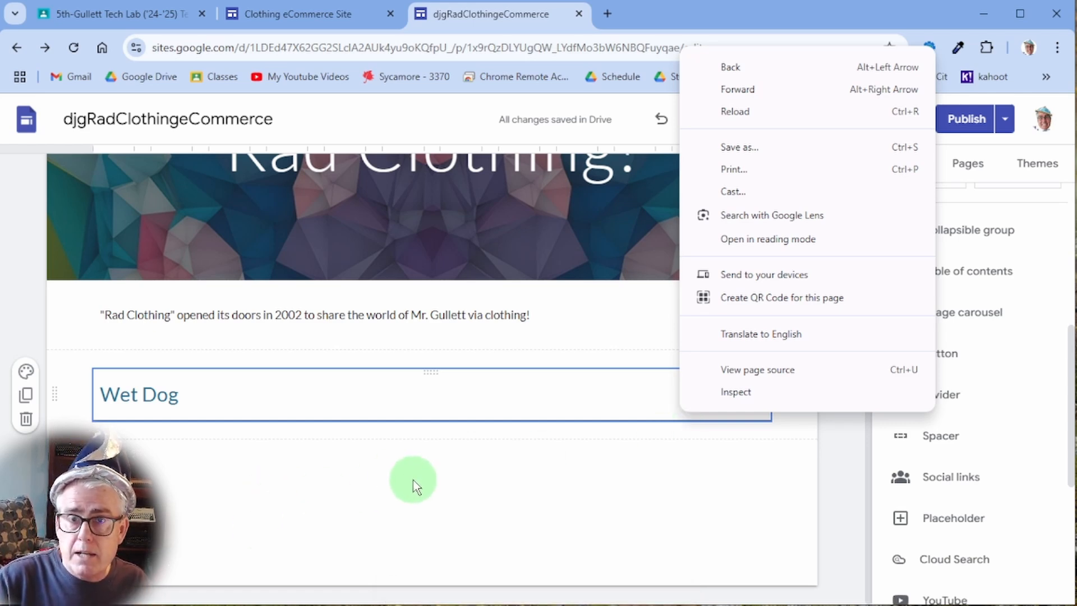
click(688, 32)
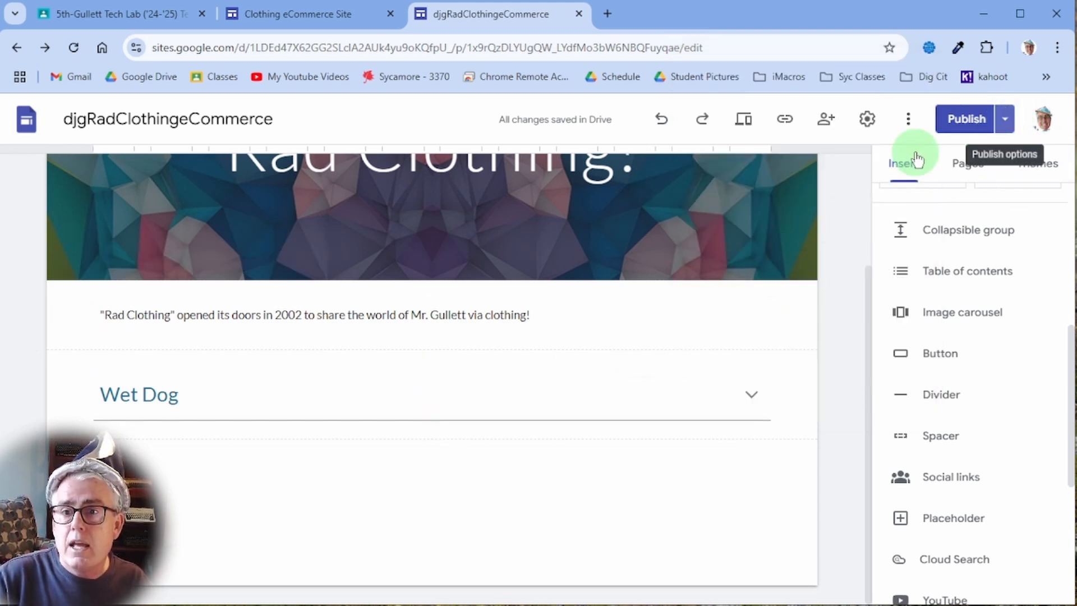
click(1005, 125)
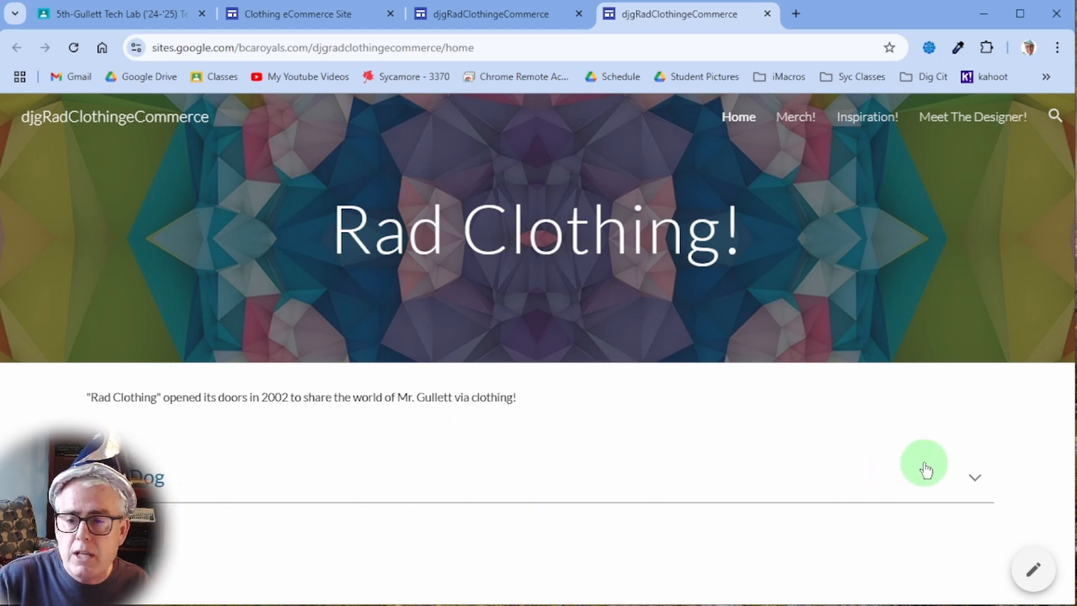
- Test expanding and collapsing the Wet Dog section on the live site, then reopen the editor
click(965, 479)
click(965, 479)
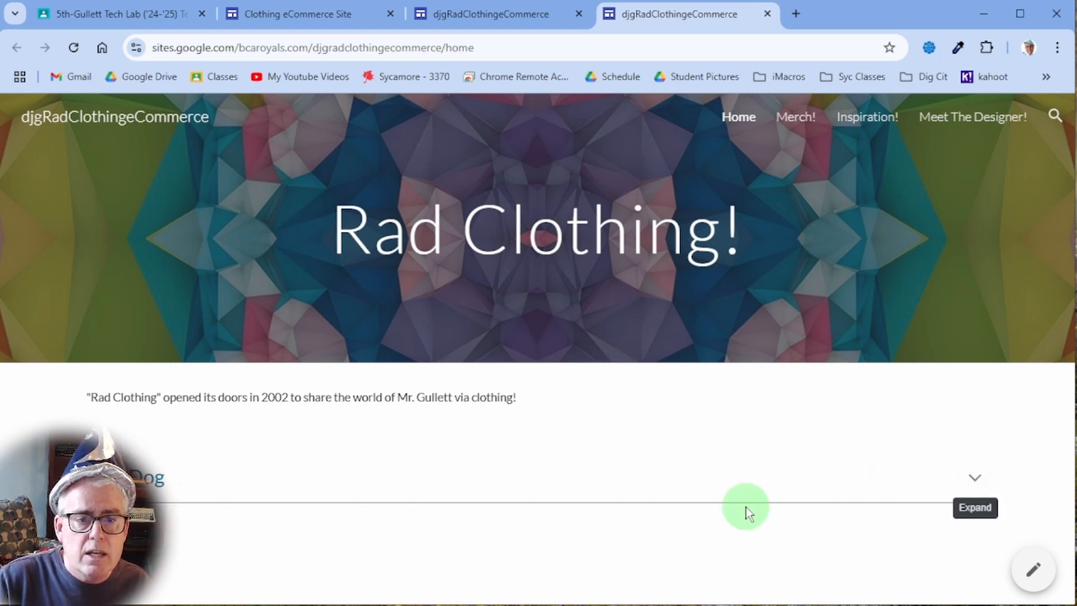
click(971, 479)
click(970, 478)
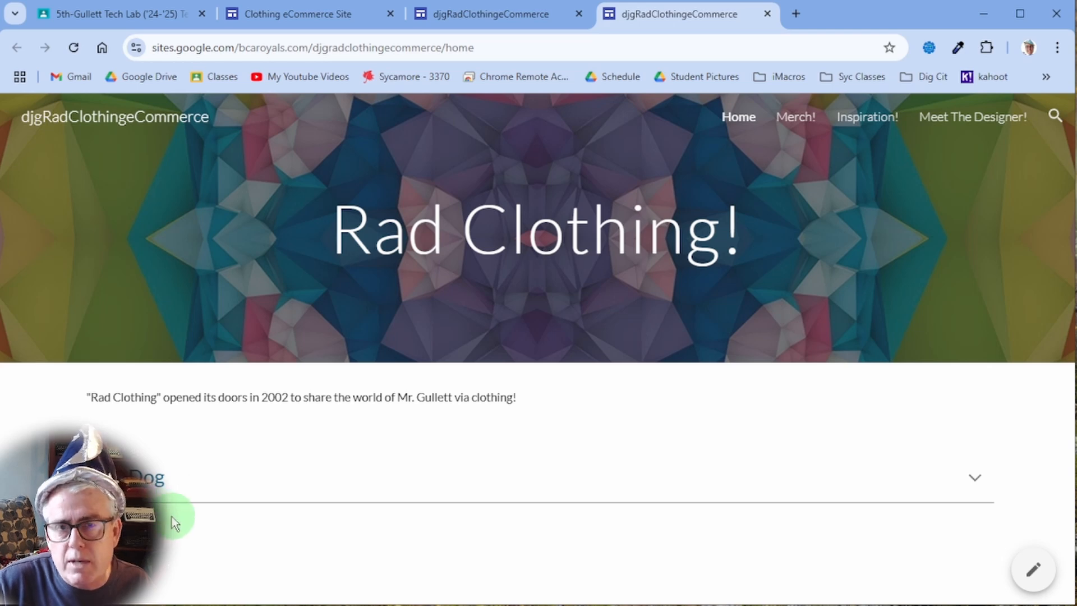
click(974, 480)
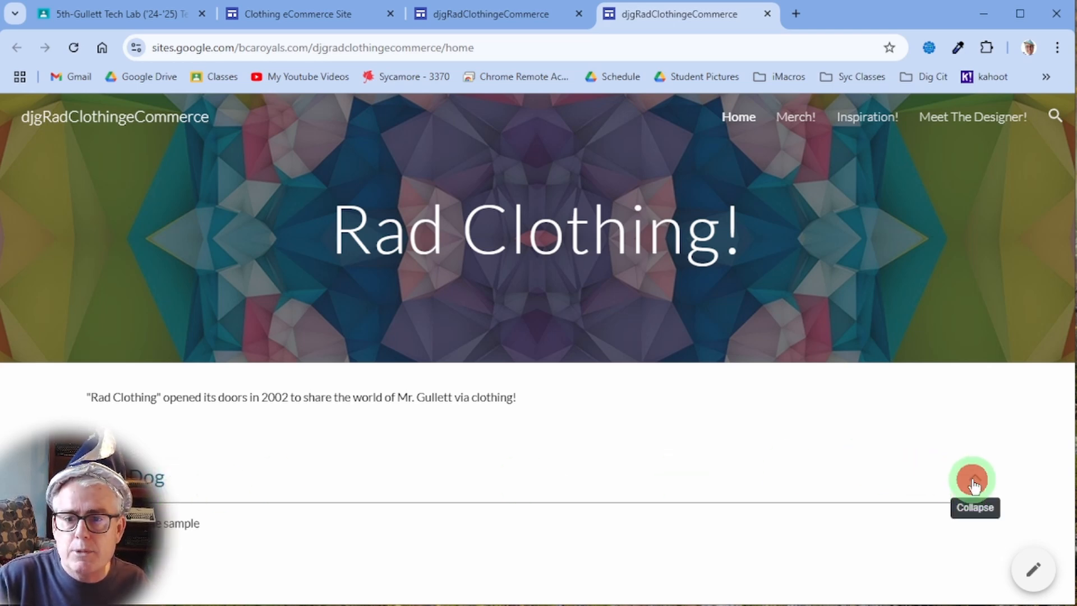
click(974, 483)
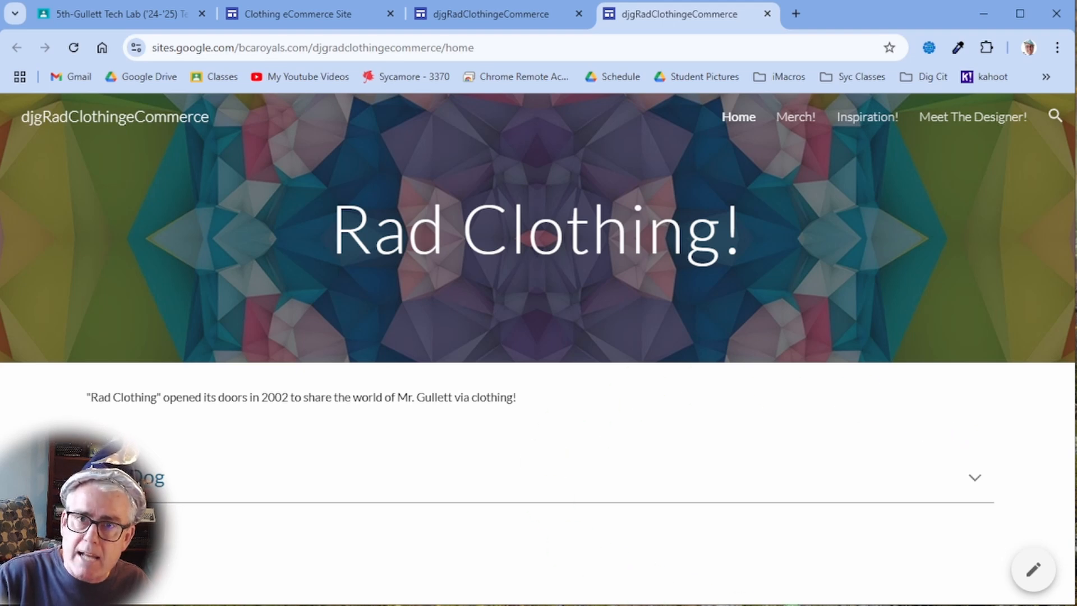
click(1032, 571)
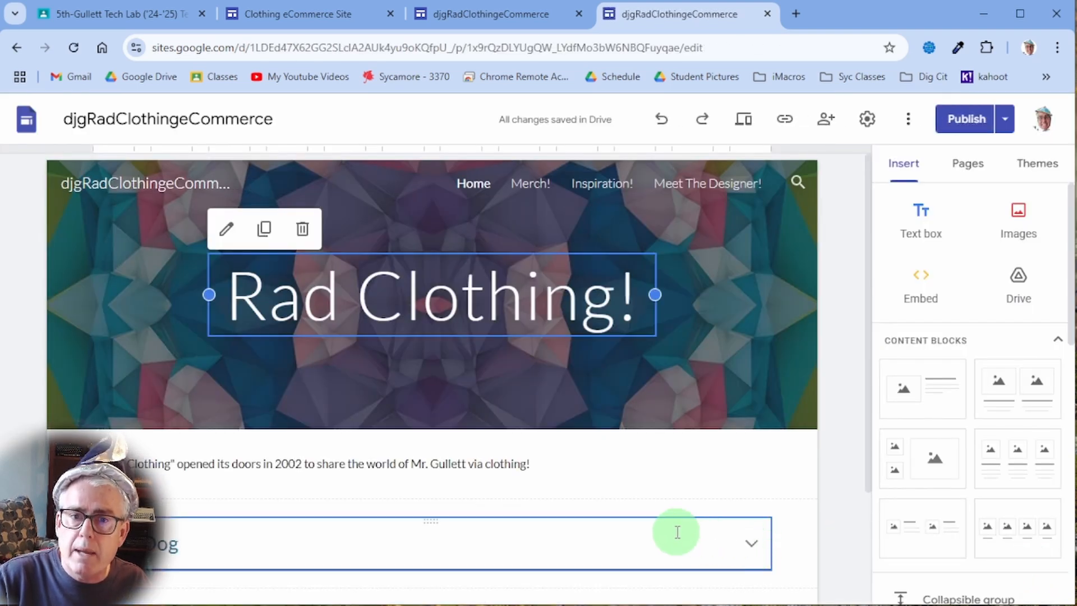
- Start an image carousel and add the boy-carrying-books image from Drive
scroll(617, 455, down, 2)
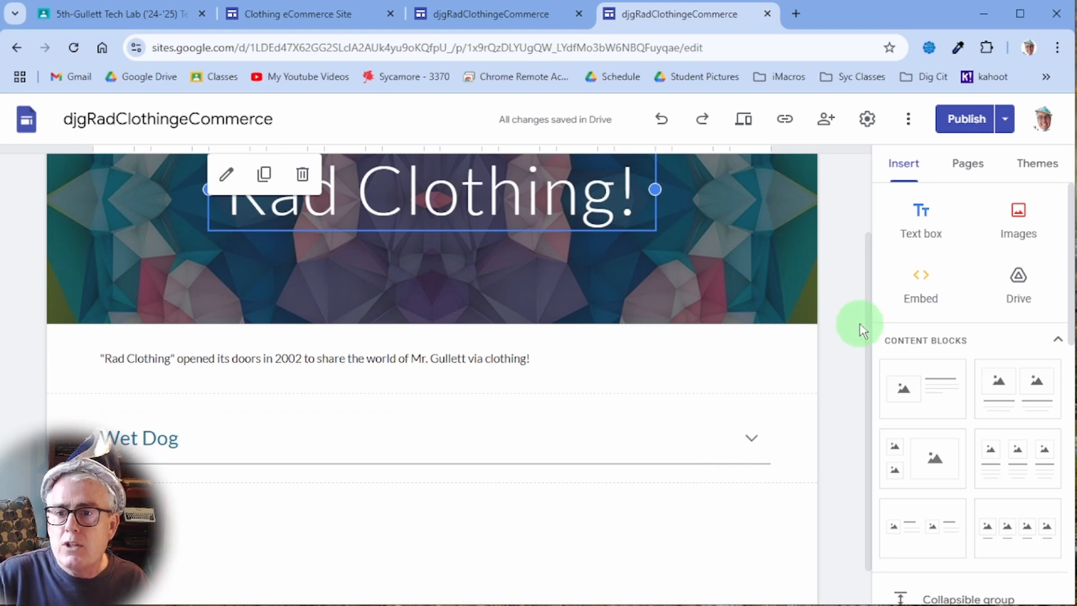
scroll(768, 462, down, 1)
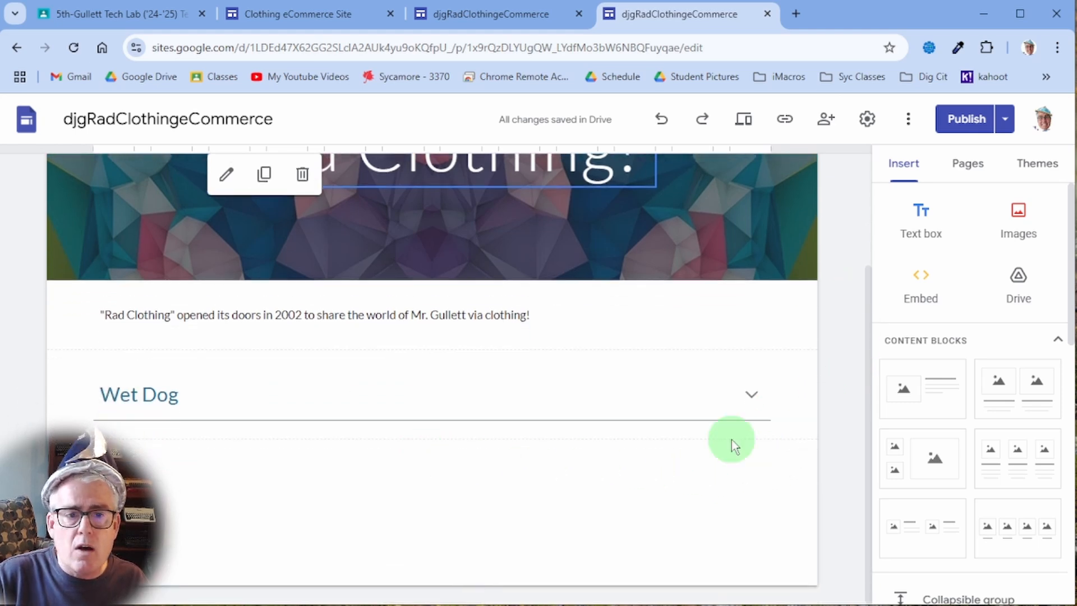
click(965, 165)
click(911, 168)
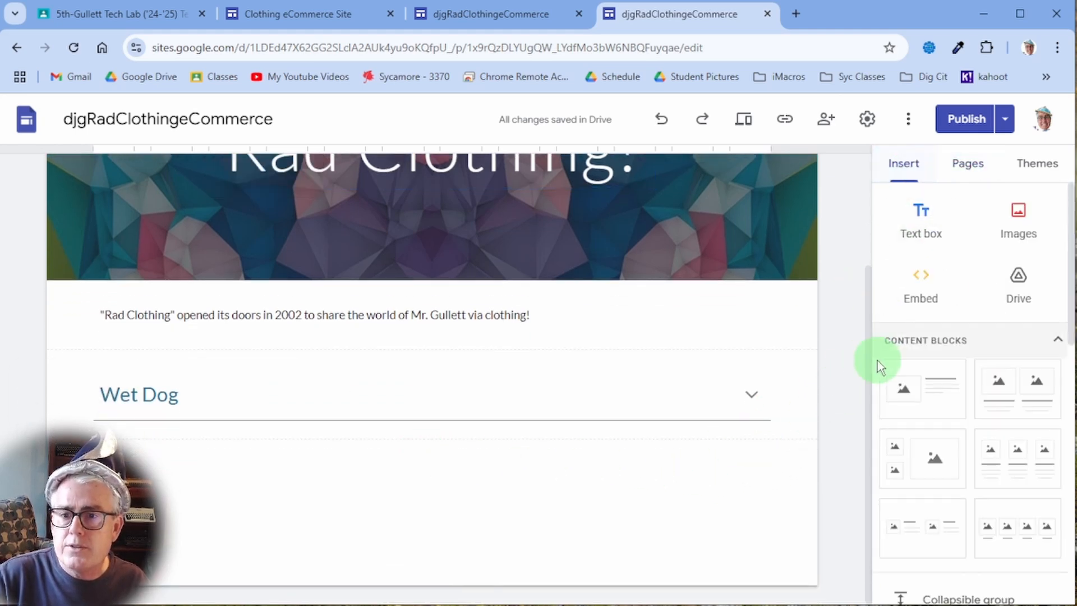
scroll(925, 510, down, 5)
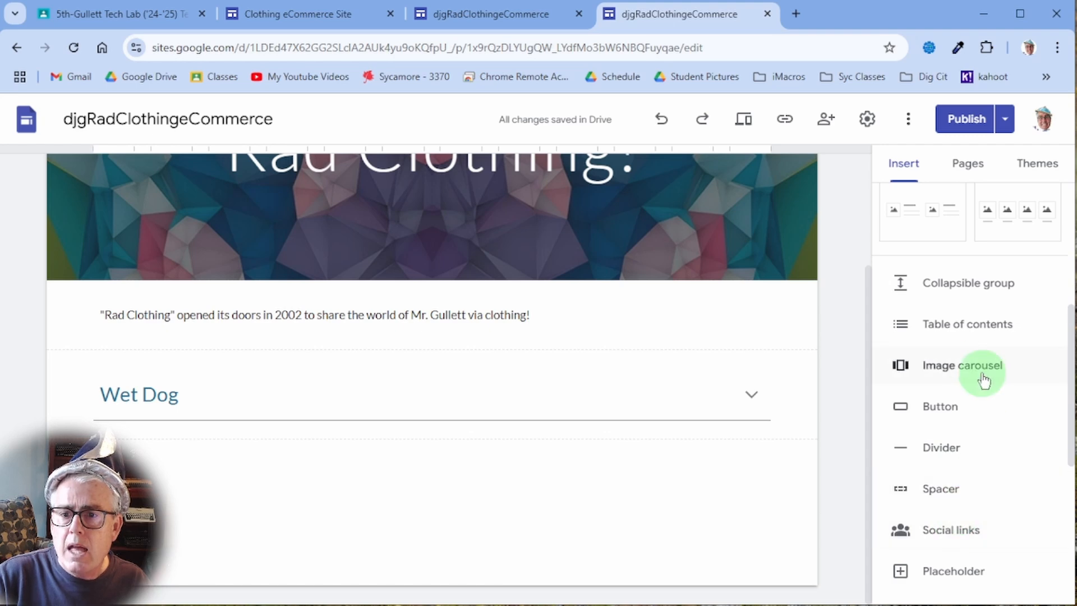
click(929, 370)
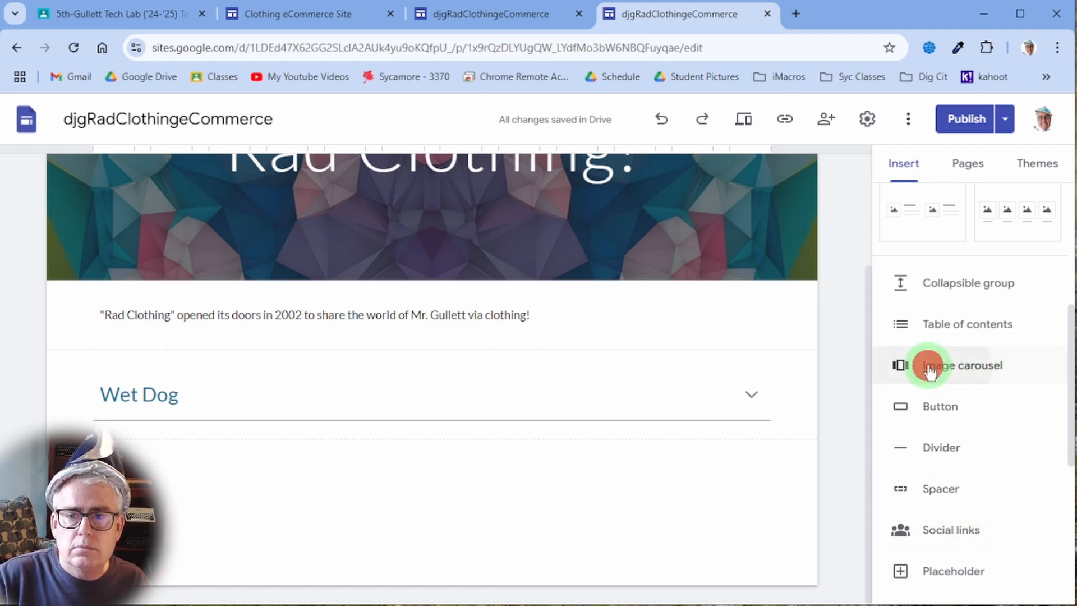
click(394, 332)
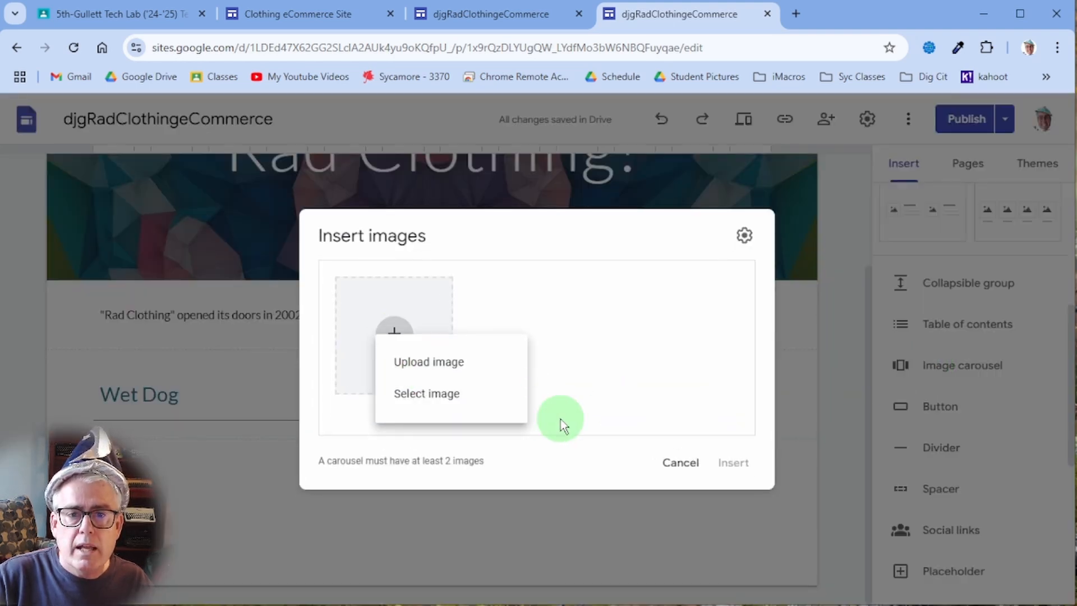
click(457, 395)
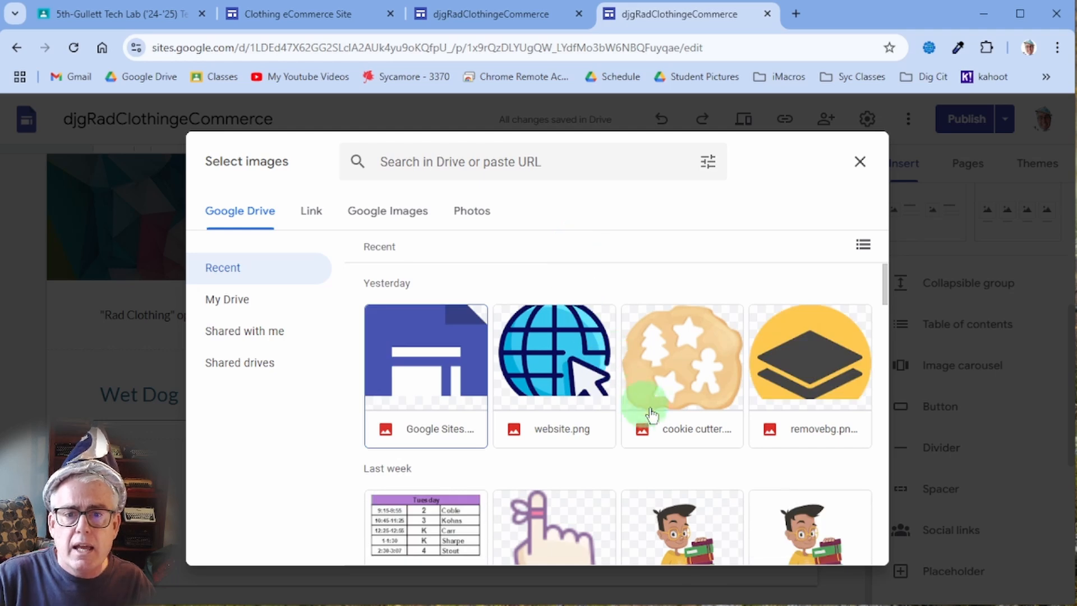
scroll(644, 404, down, 4)
double_click(695, 342)
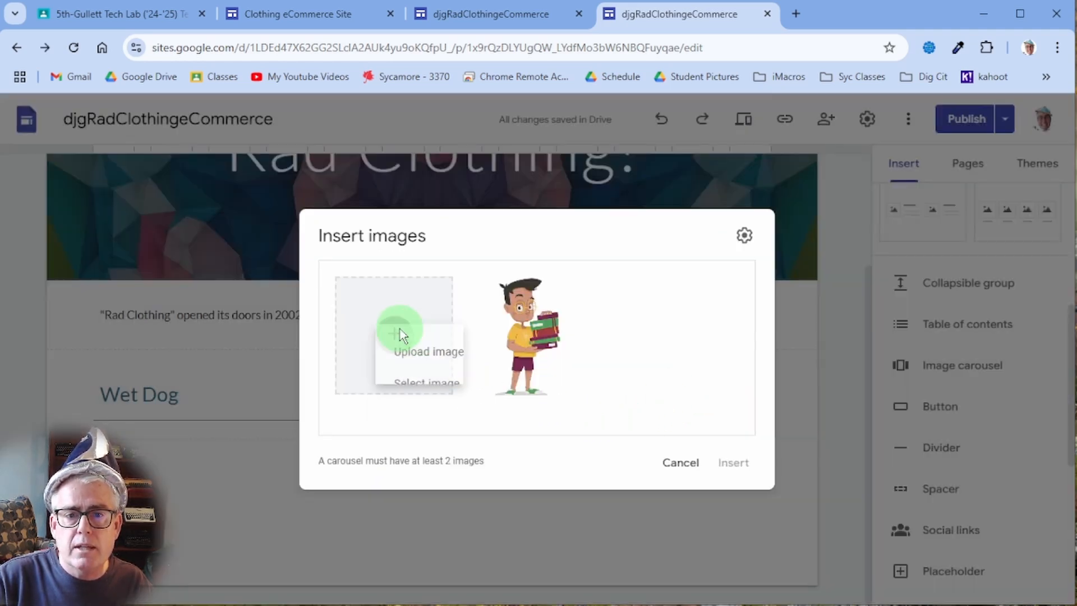
- Add the treasure chest and open-mouthed cartoon portrait images from Drive
click(396, 330)
click(472, 390)
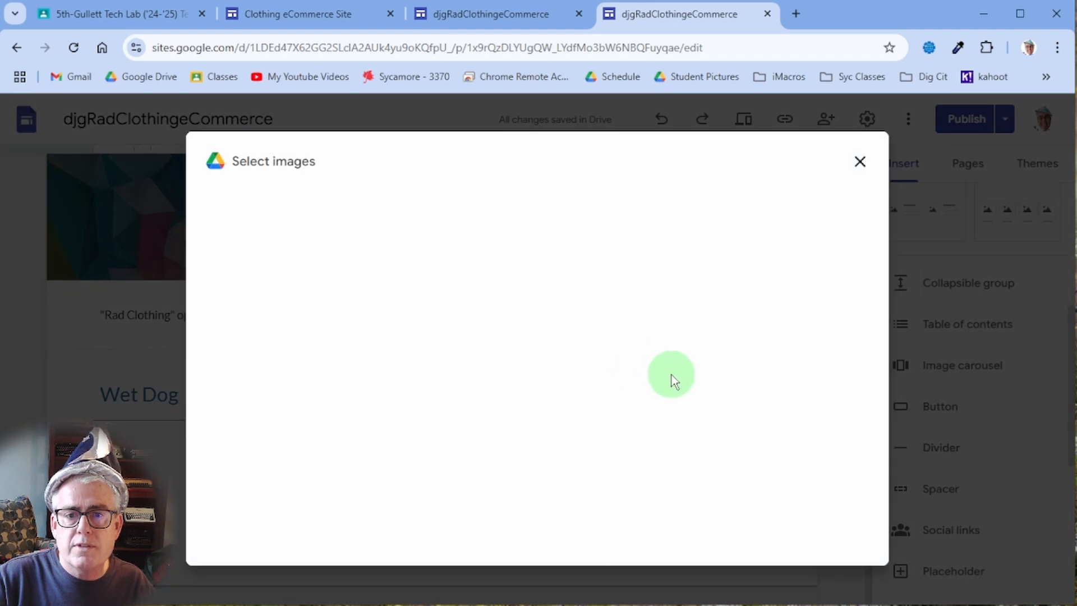
scroll(701, 381, down, 3)
scroll(702, 383, down, 2)
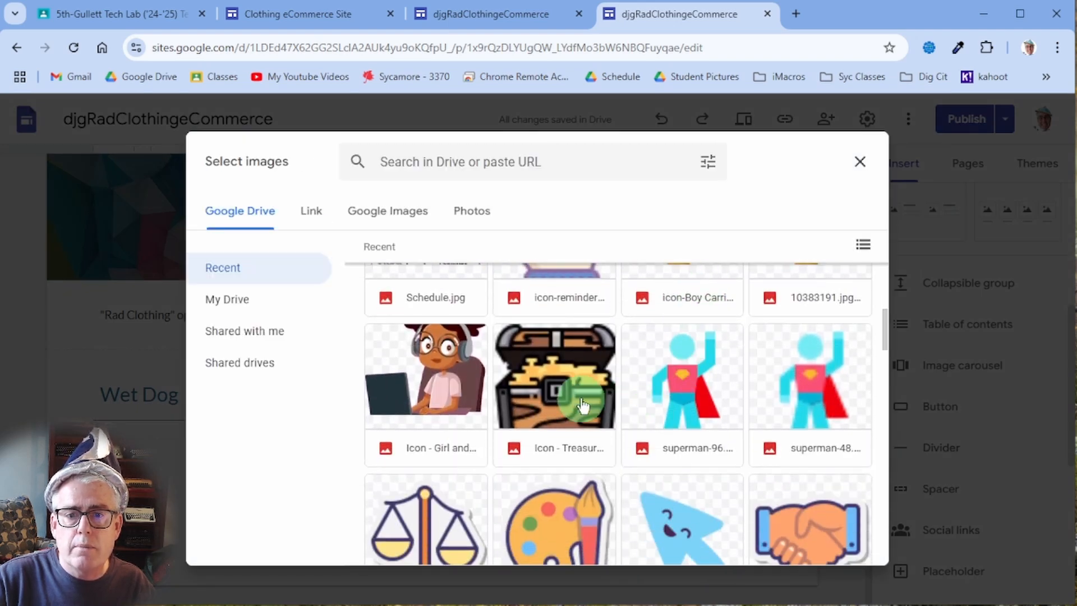
double_click(555, 387)
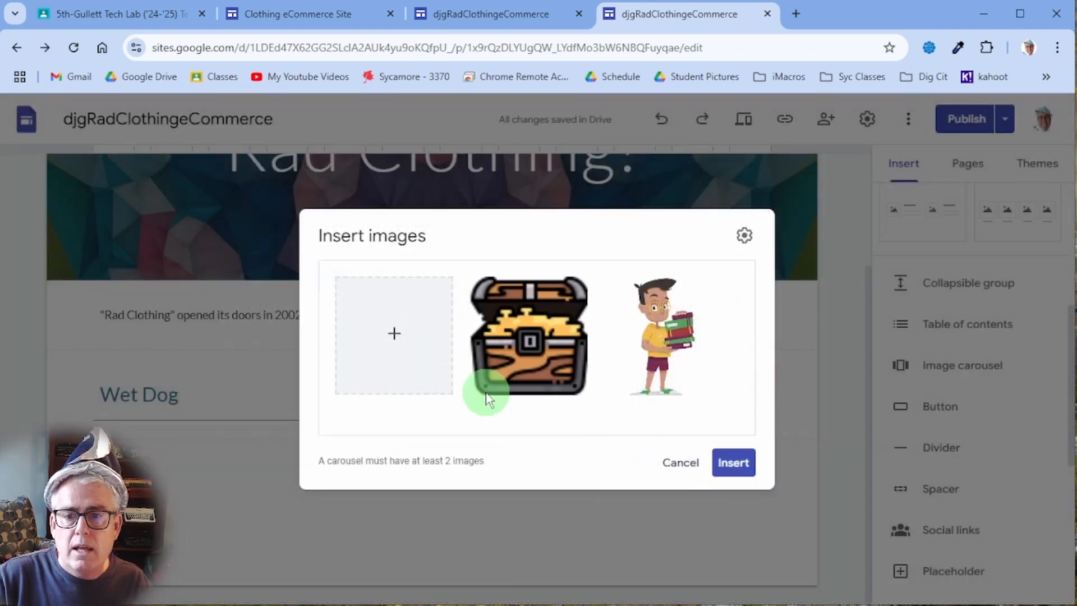
click(389, 346)
click(445, 400)
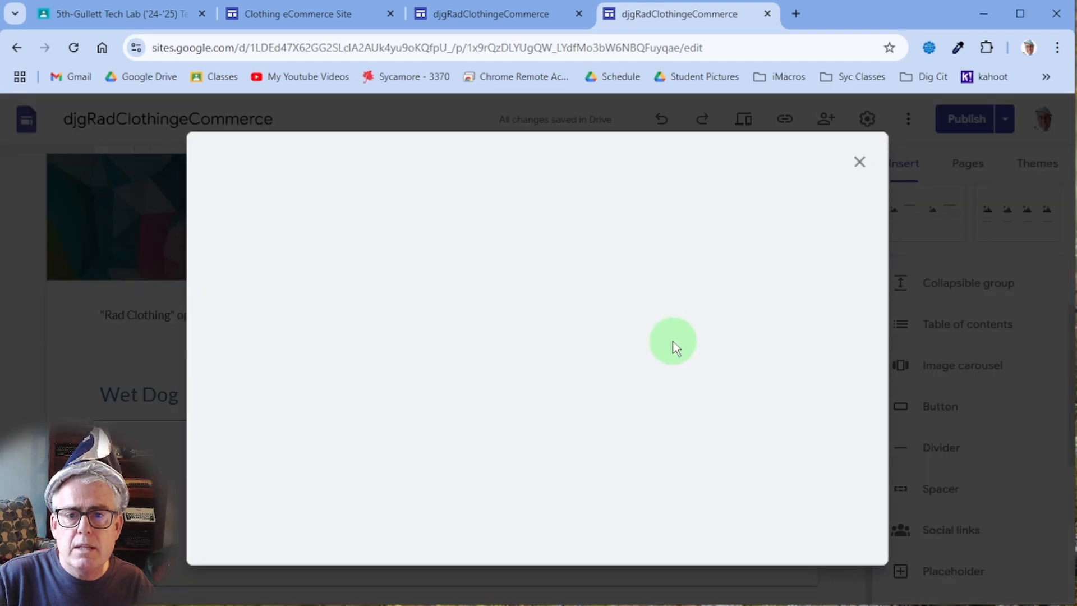
scroll(627, 386, down, 5)
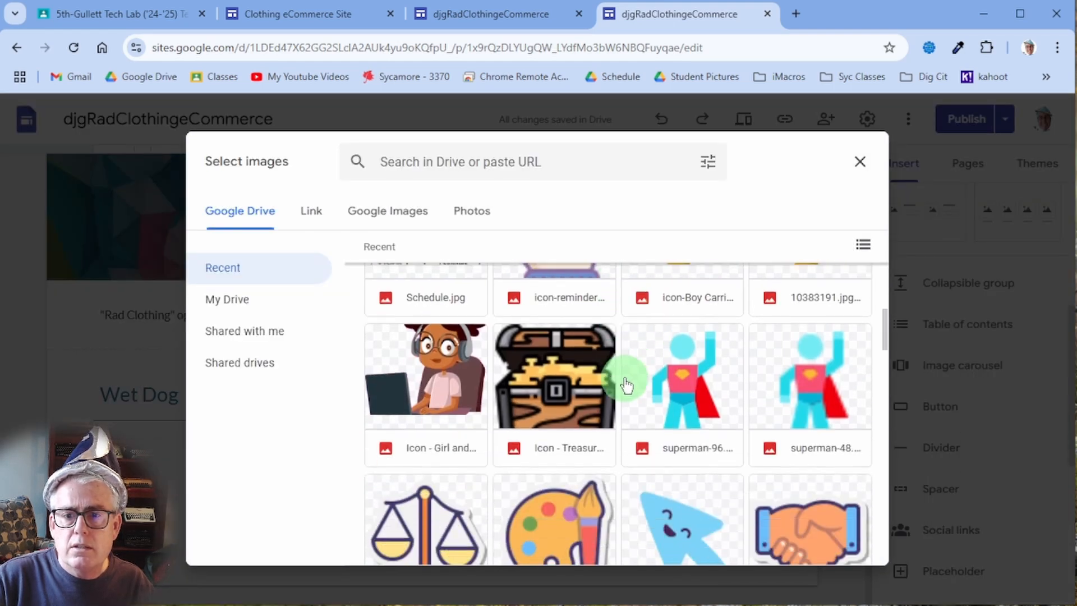
scroll(627, 390, down, 12)
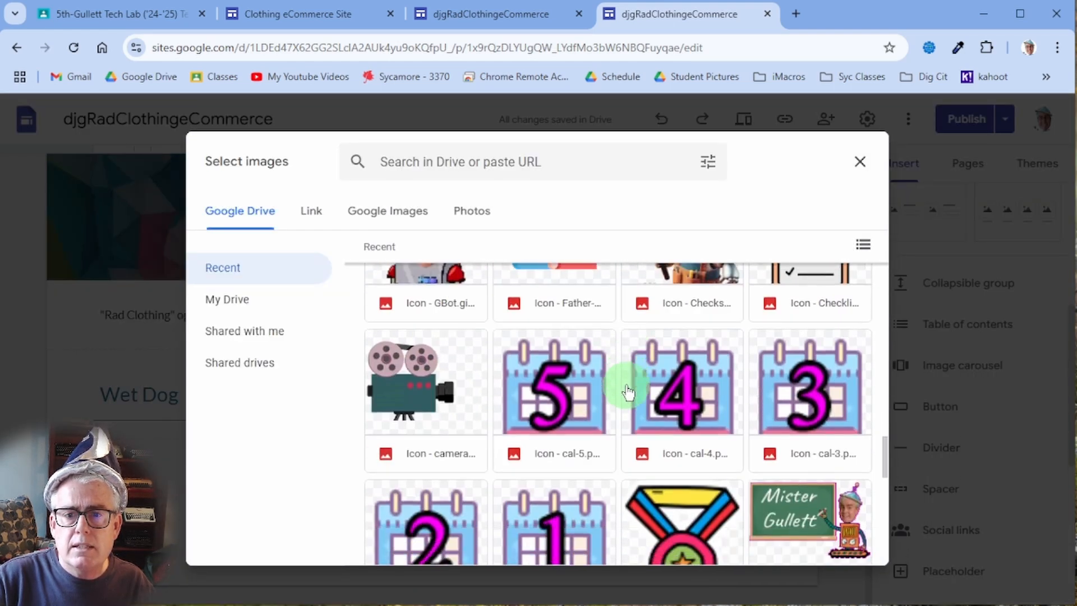
scroll(628, 390, up, 3)
double_click(443, 426)
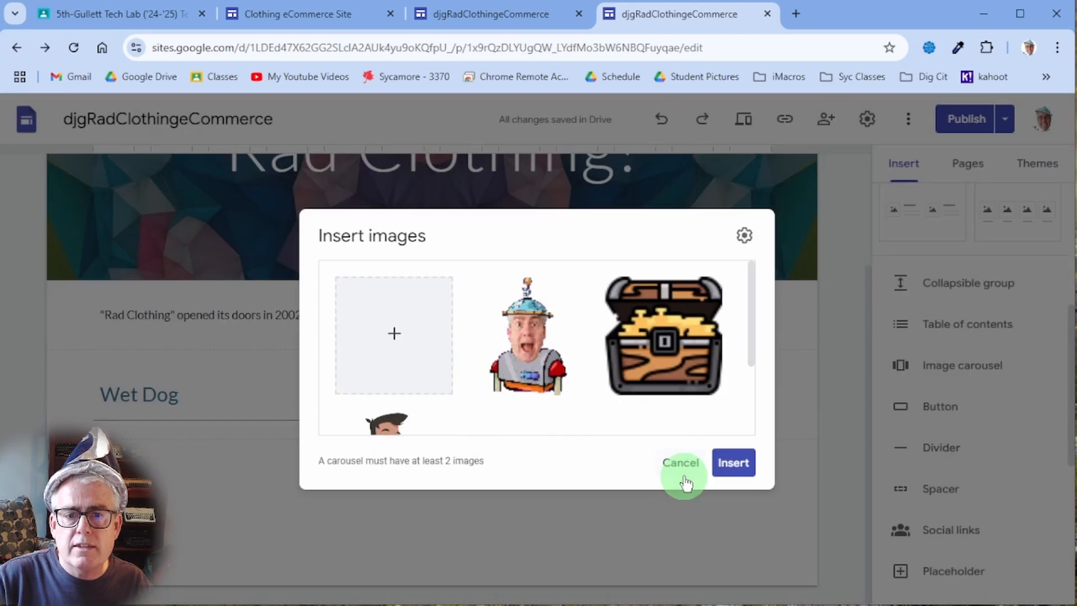
- Add the magnifying-glass cartoon portrait as the fourth image and insert the carousel
click(446, 381)
click(462, 399)
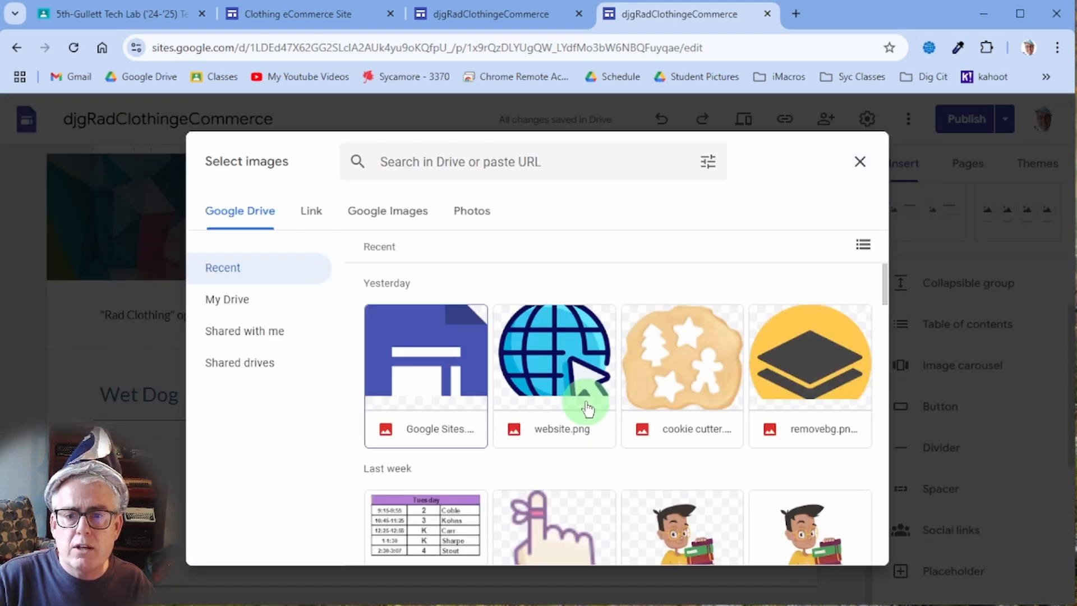
scroll(628, 438, down, 10)
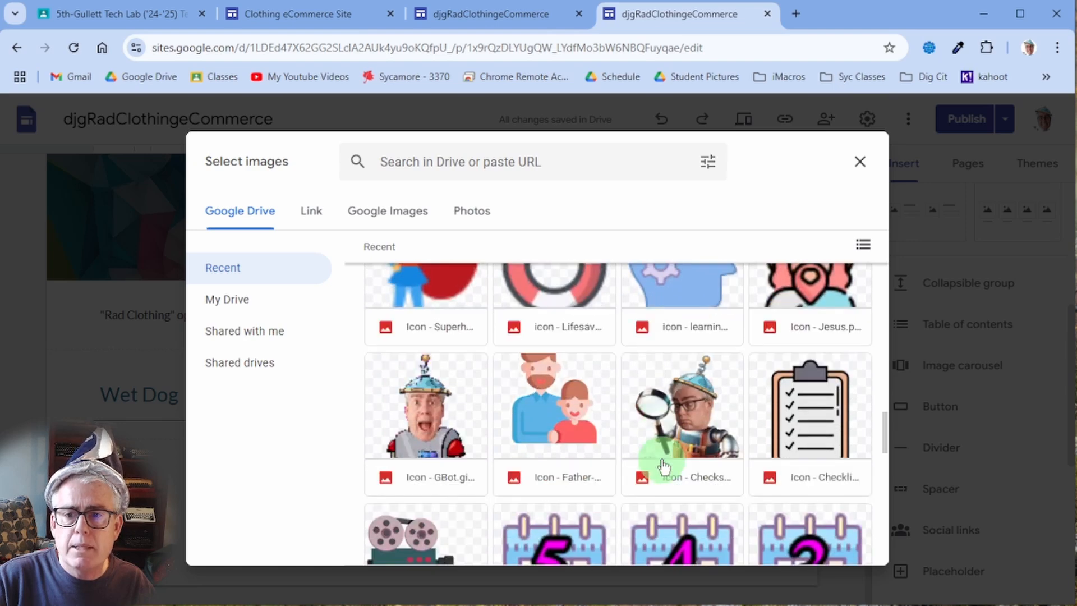
scroll(663, 465, down, 1)
click(662, 443)
click(818, 558)
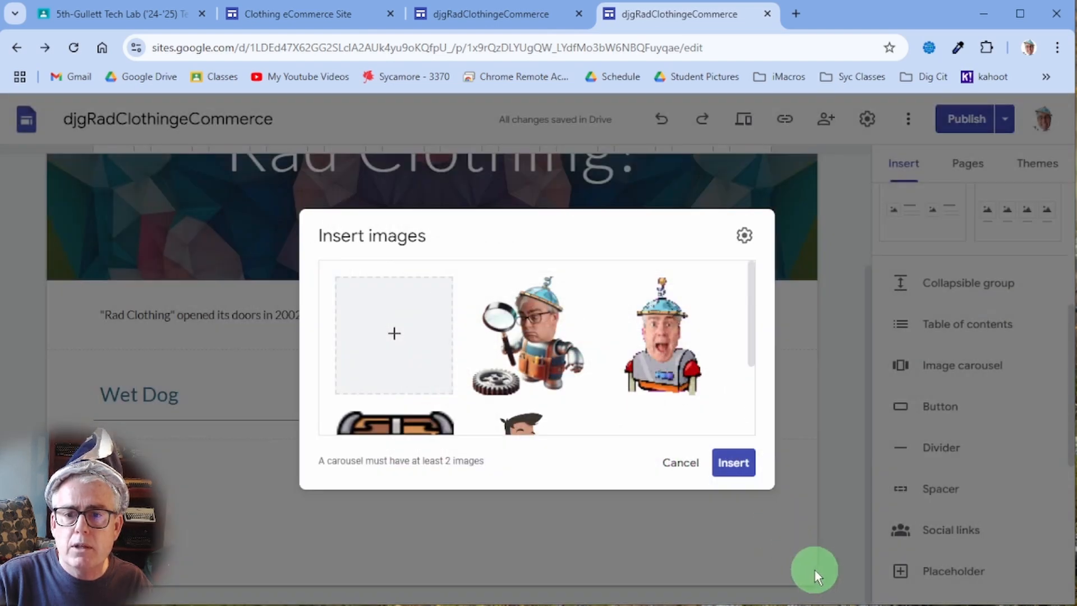
click(742, 464)
- Move the carousel section below the Wet Dog section
scroll(589, 372, up, 2)
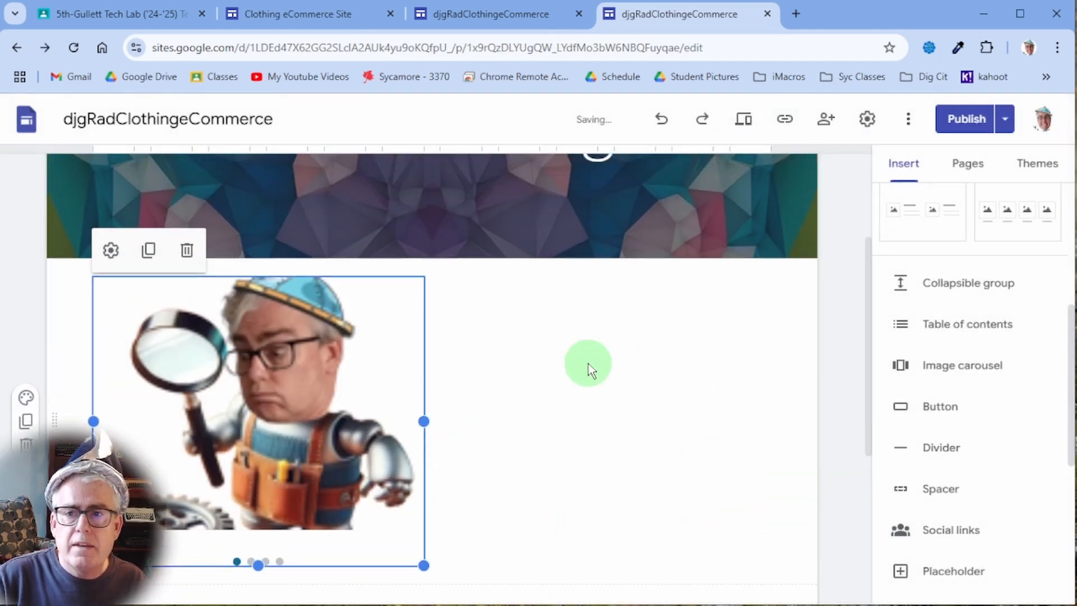
scroll(366, 407, down, 4)
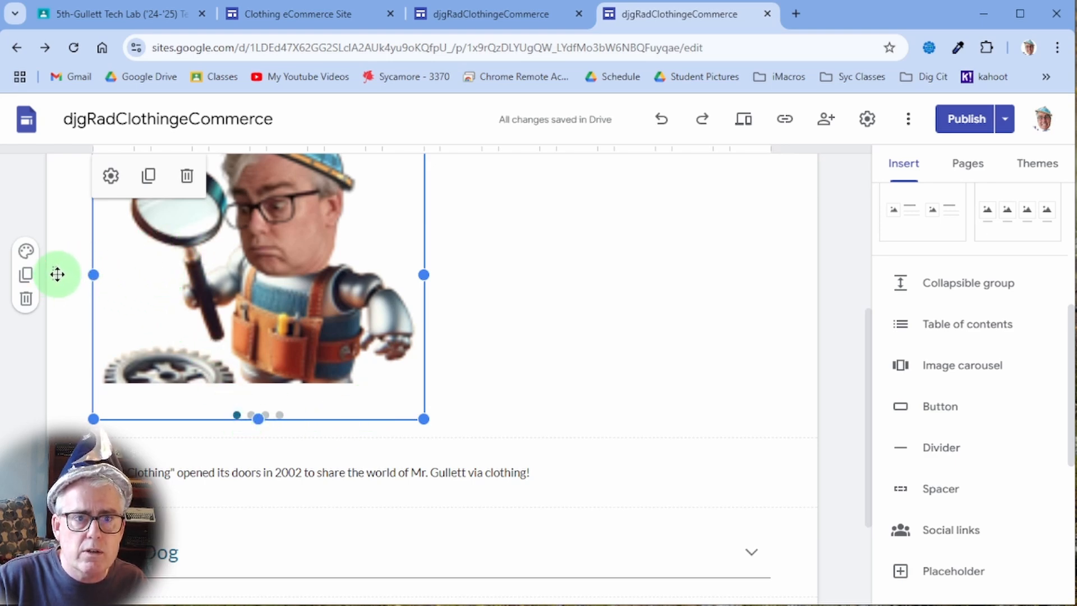
drag(52, 274, 60, 439)
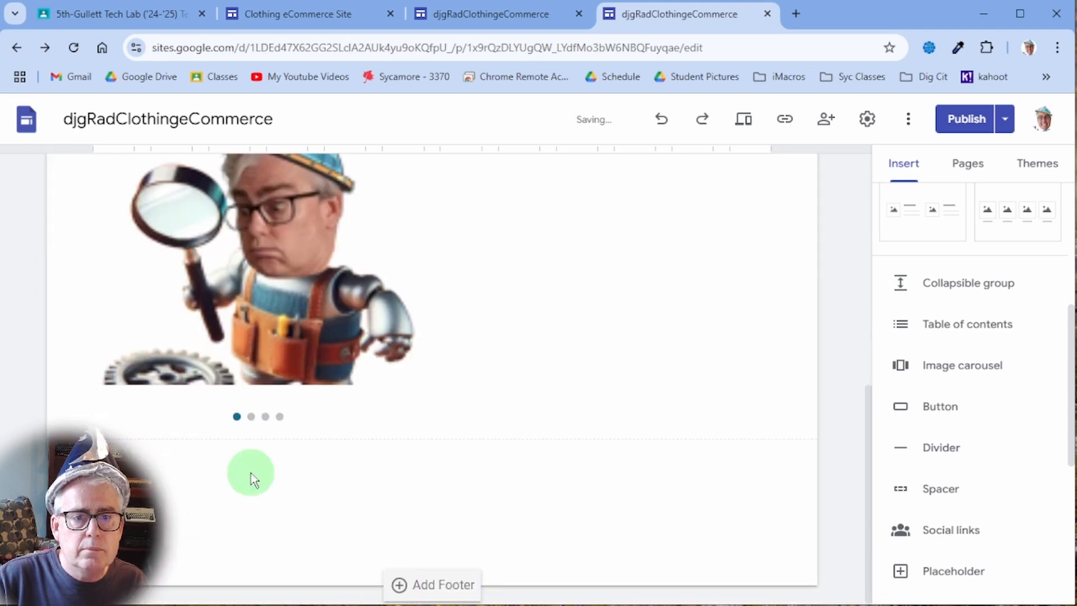
- Publish the updated site and view the published site in a new tab
scroll(580, 342, up, 2)
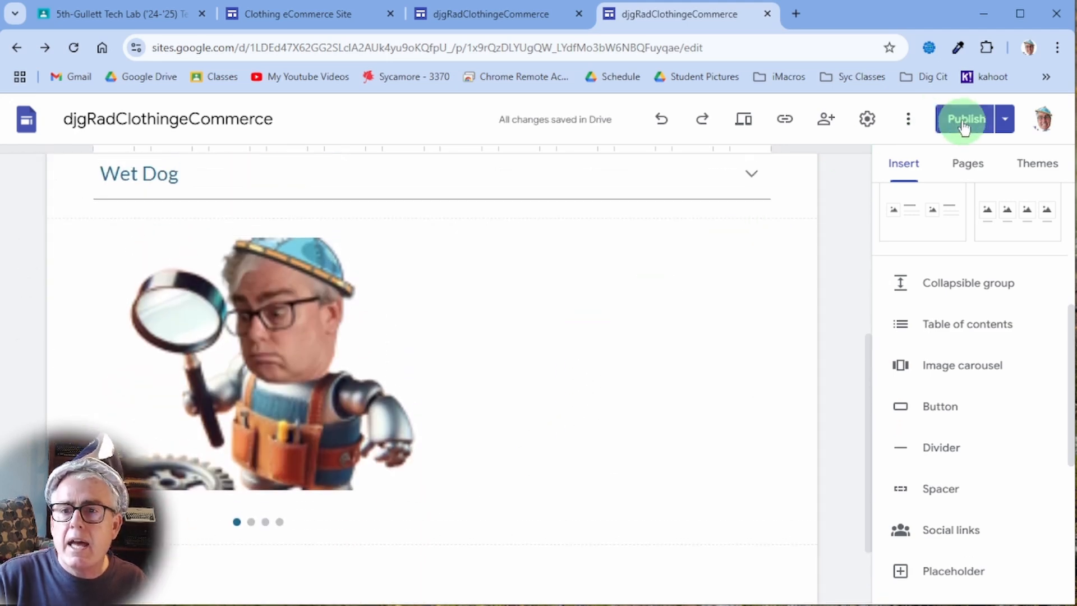
click(963, 120)
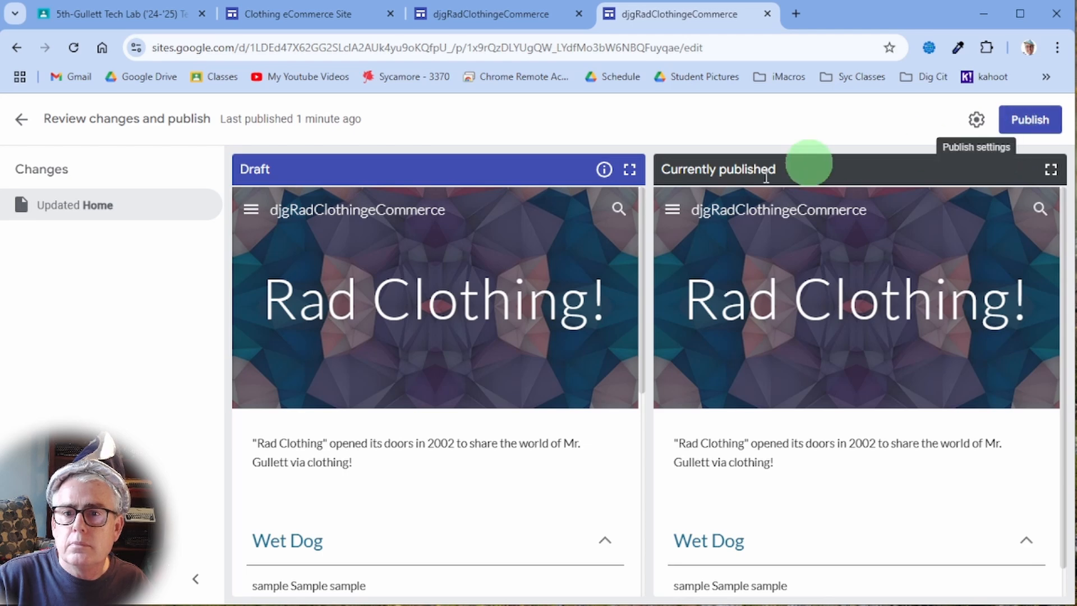
scroll(529, 374, down, 6)
scroll(802, 396, down, 1)
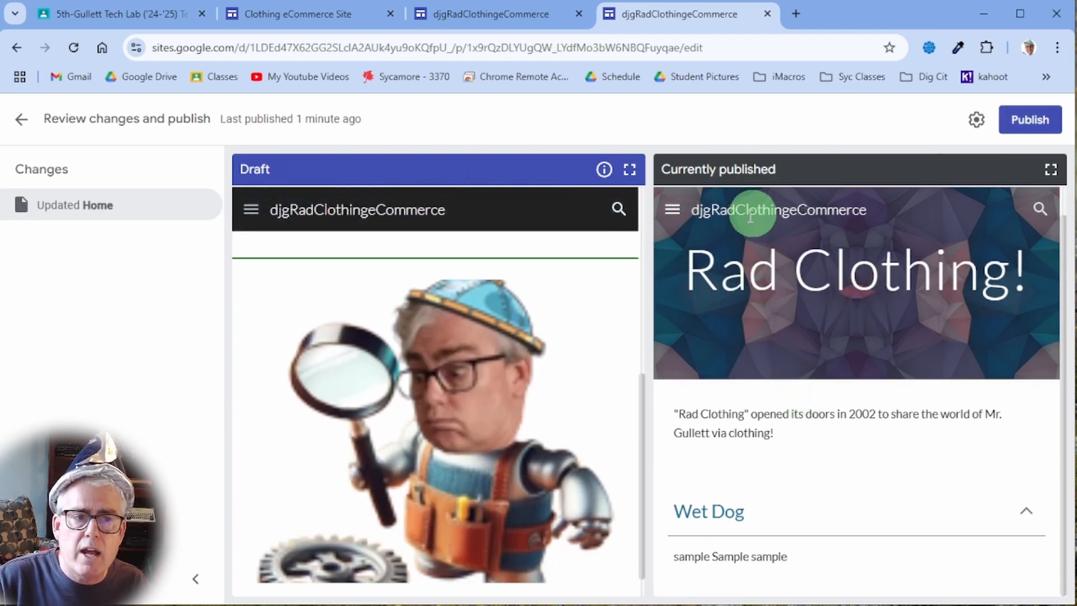
click(1029, 119)
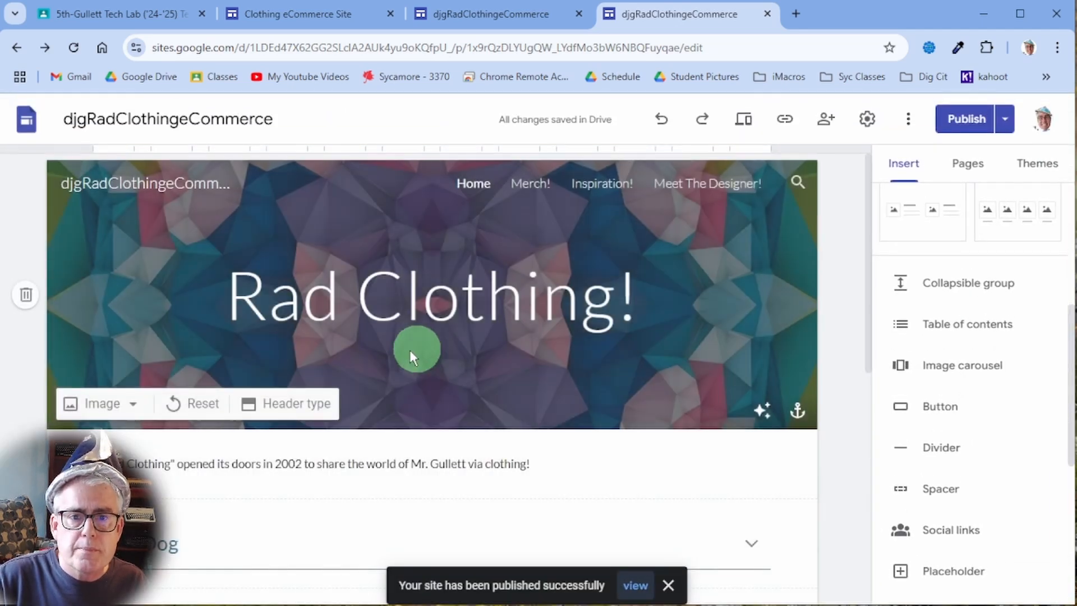
scroll(347, 365, down, 2)
click(1004, 118)
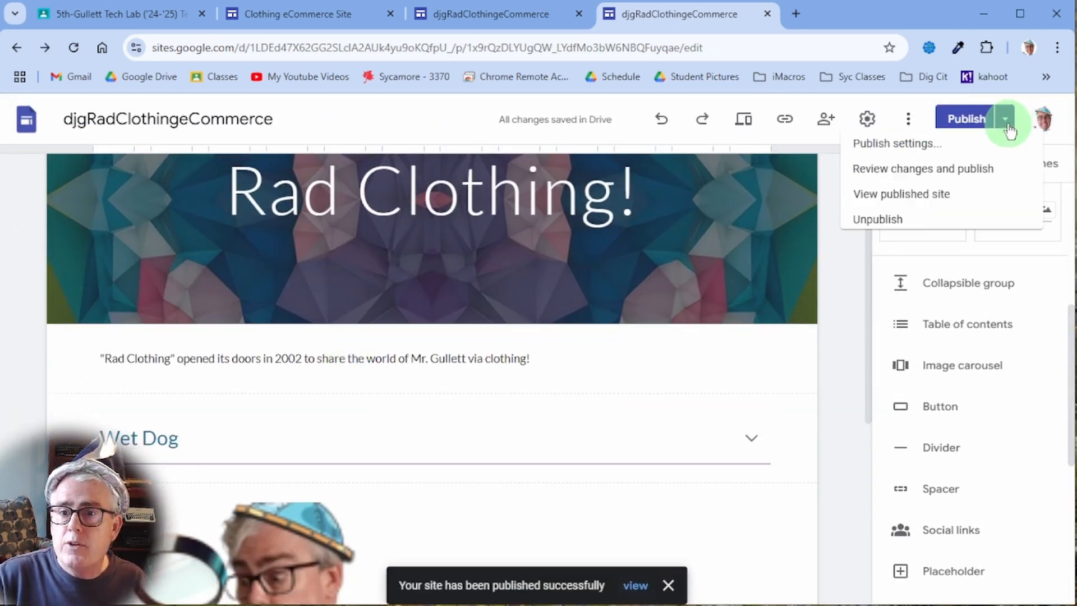
click(939, 217)
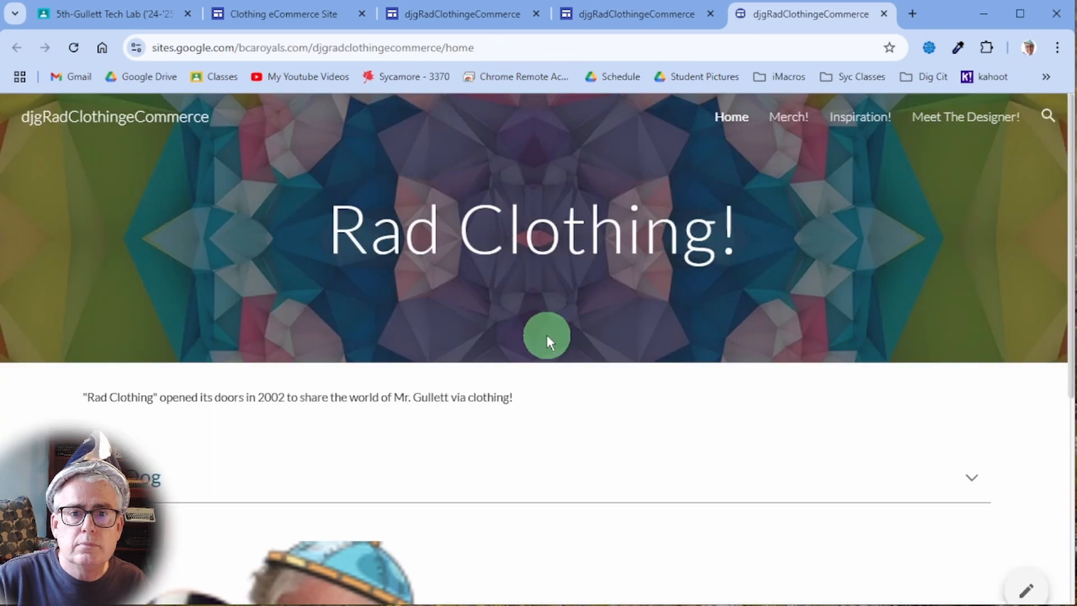
- Step through the live carousel images, ending on the boy with books
scroll(446, 446, down, 6)
click(495, 371)
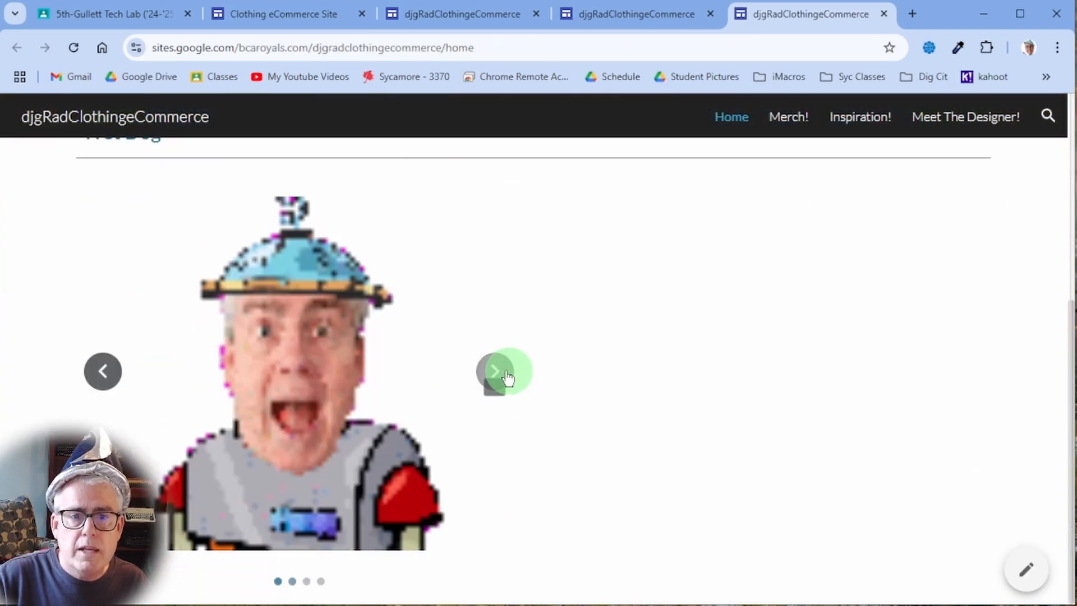
click(101, 381)
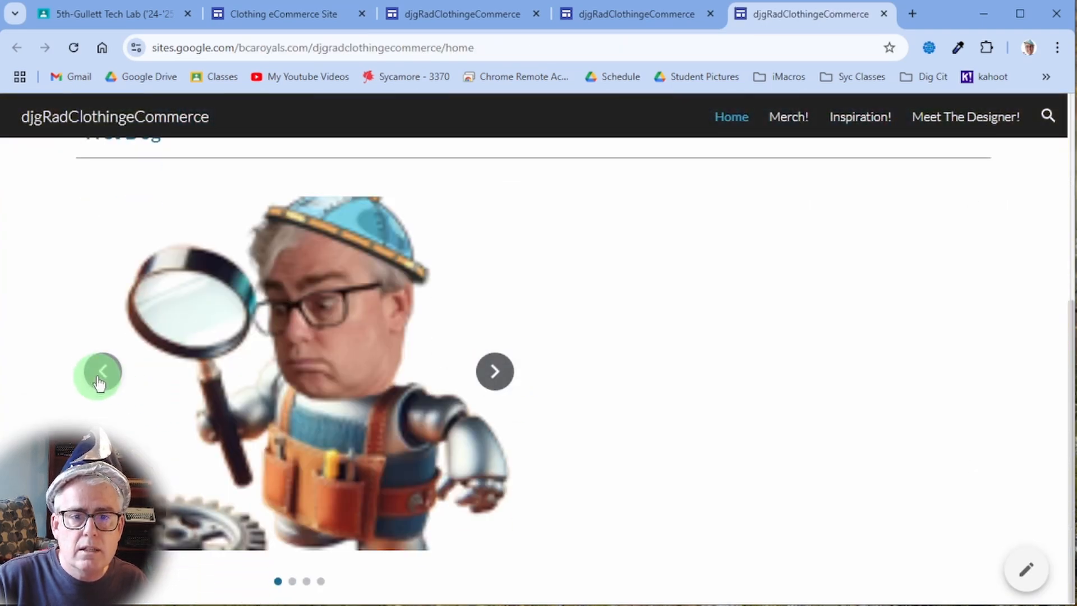
click(99, 384)
click(494, 375)
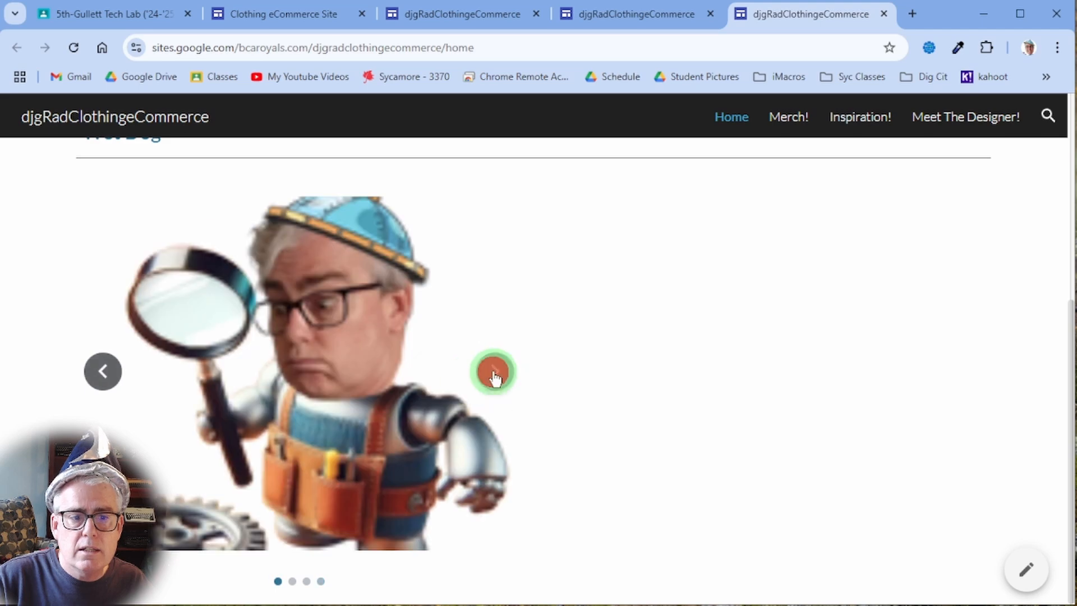
click(107, 370)
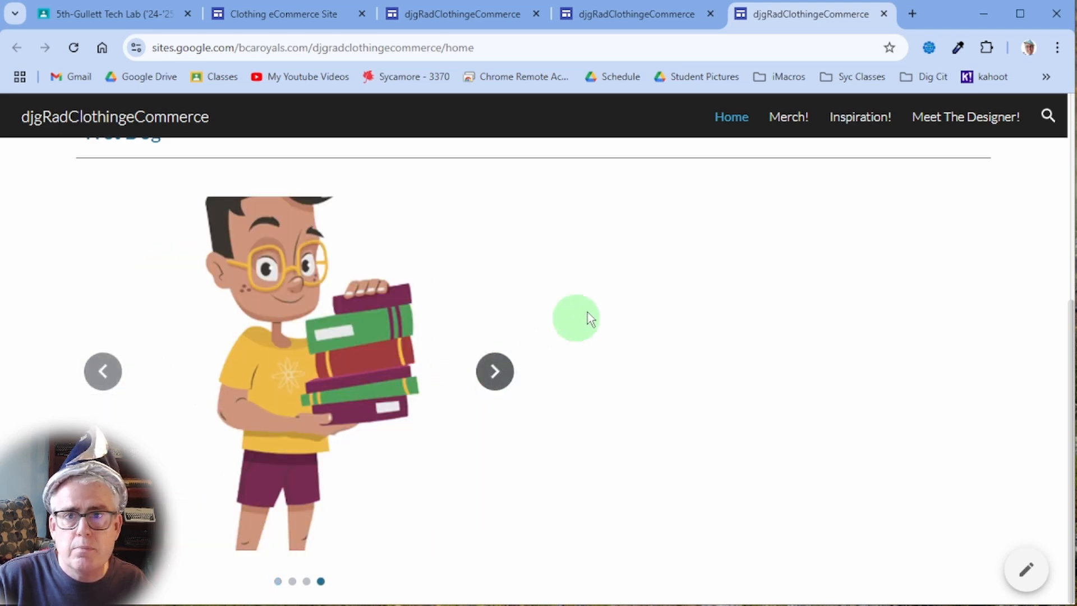
- Return to the site editor and open the Merch! page from the Pages list
scroll(651, 278, up, 3)
scroll(651, 278, up, 2)
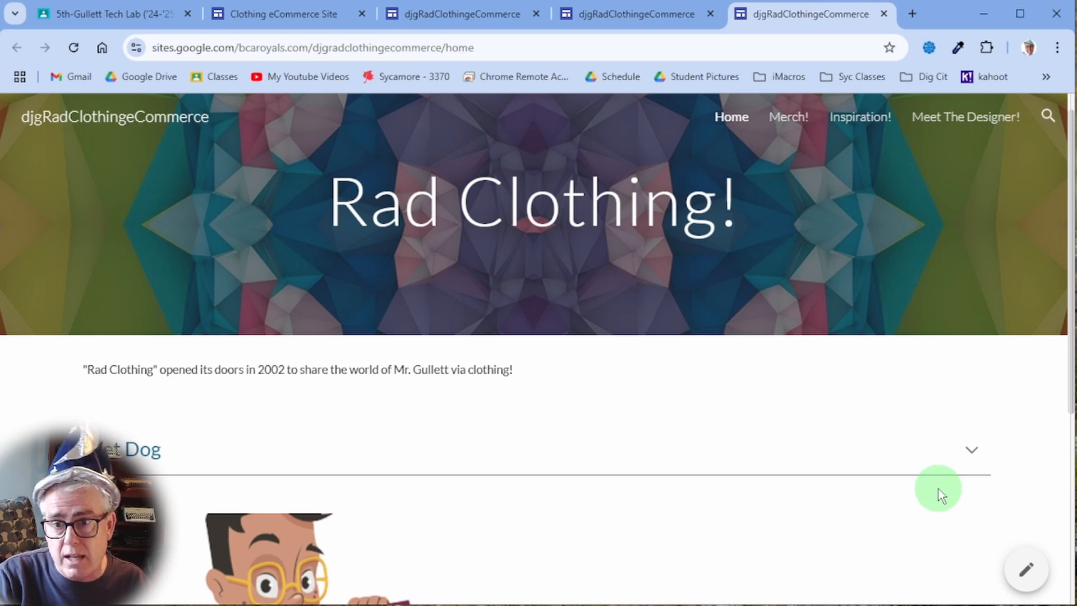
click(1026, 569)
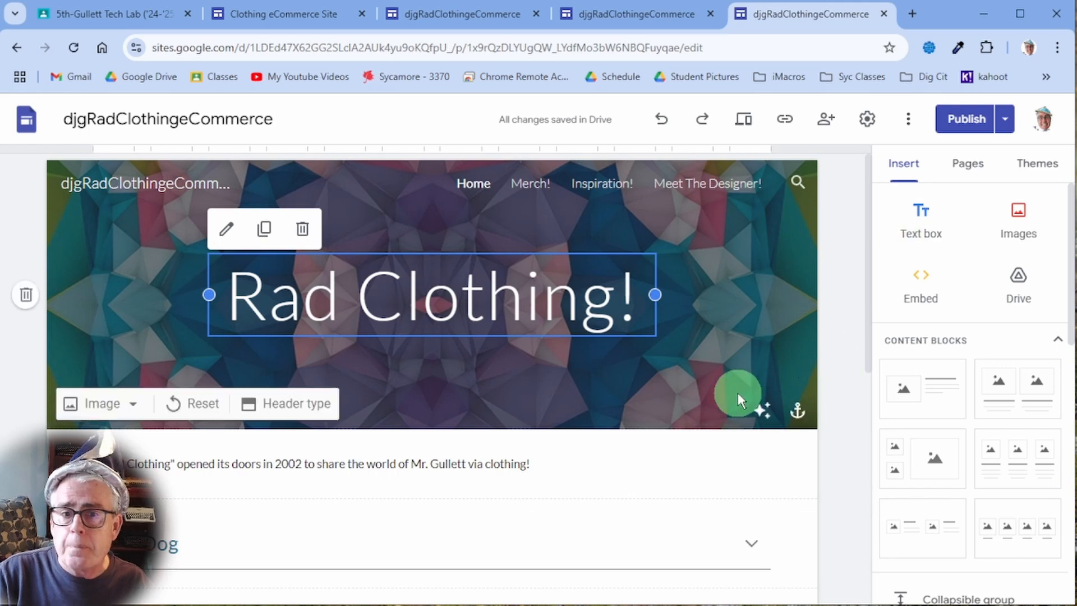
scroll(701, 358, down, 4)
click(668, 328)
scroll(669, 328, up, 3)
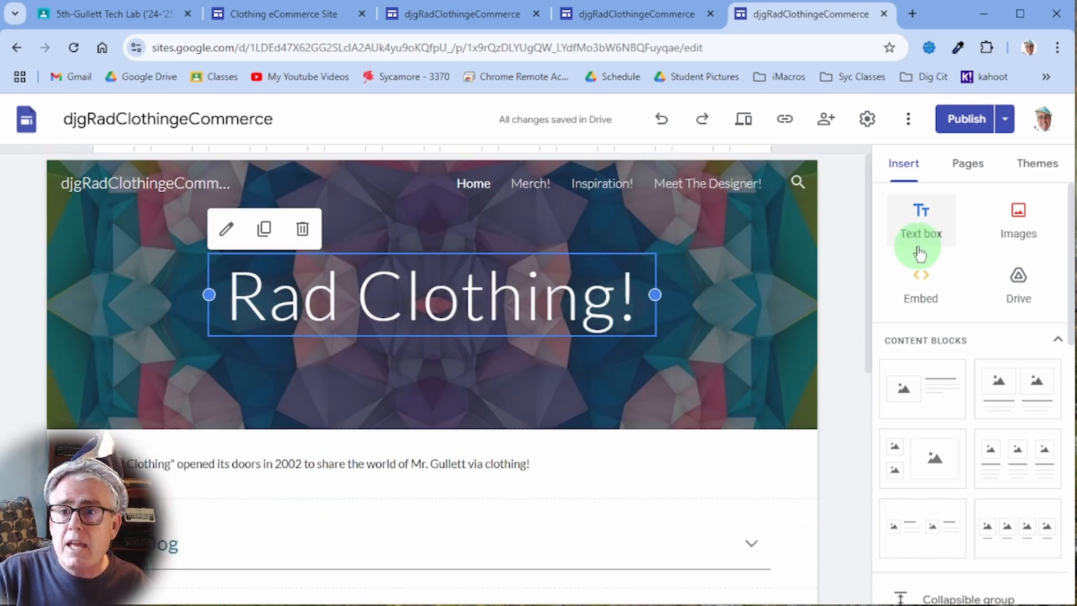
click(969, 163)
click(942, 275)
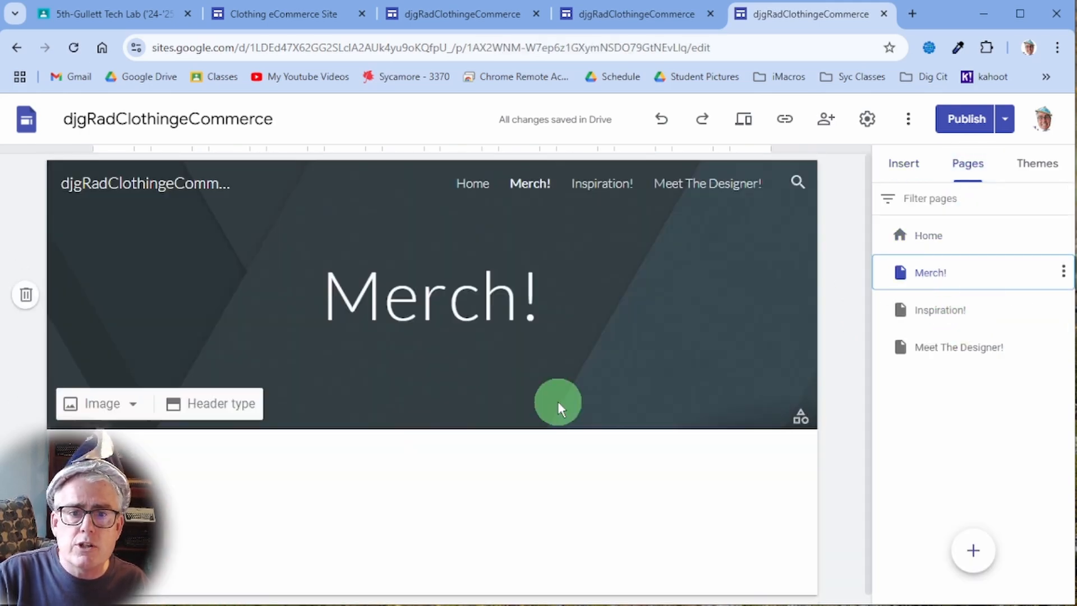
- Replace the header site title djgRadClothingeCommerce with 'Rad Clothing!'
scroll(438, 464, down, 1)
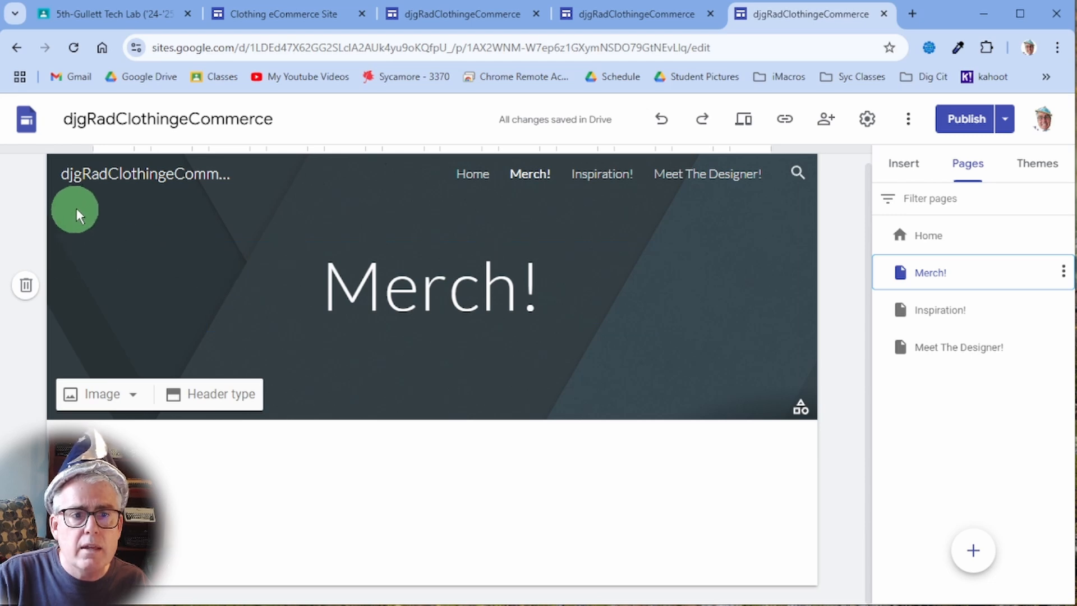
click(84, 175)
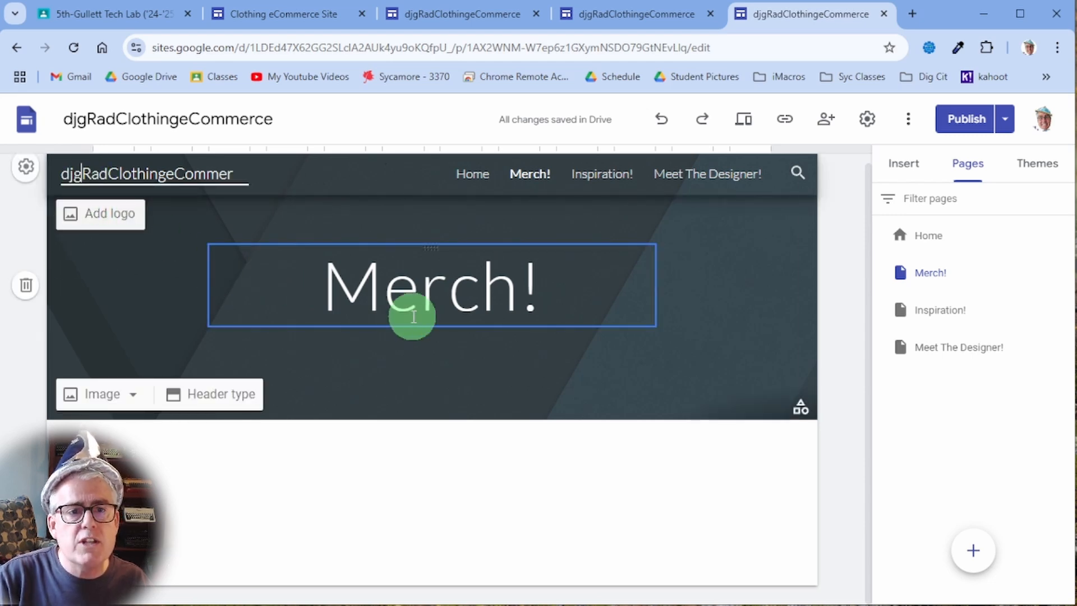
key(ctrl+a)
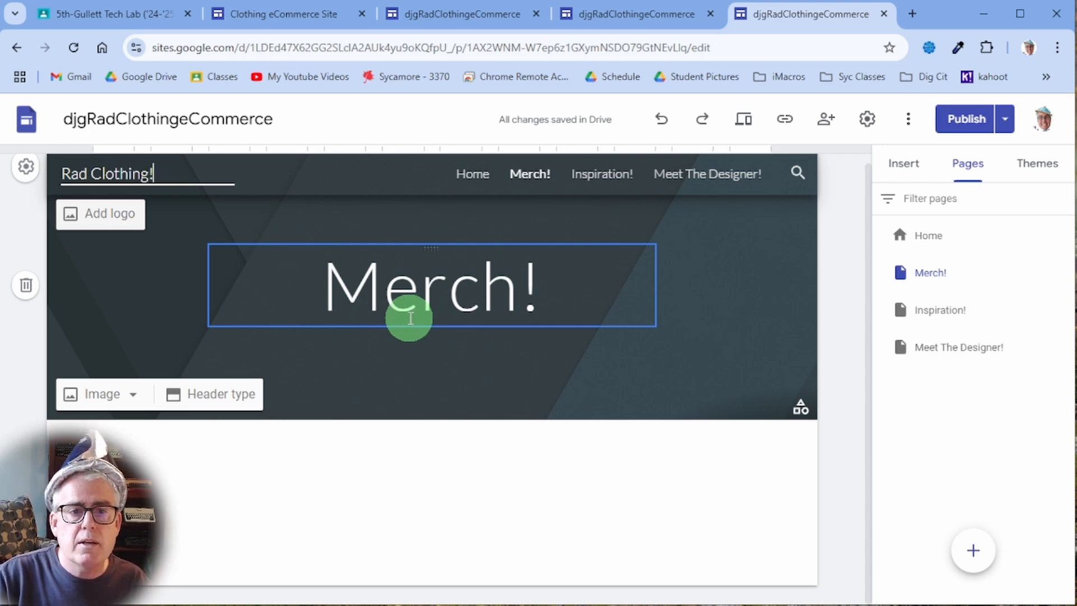
click(502, 366)
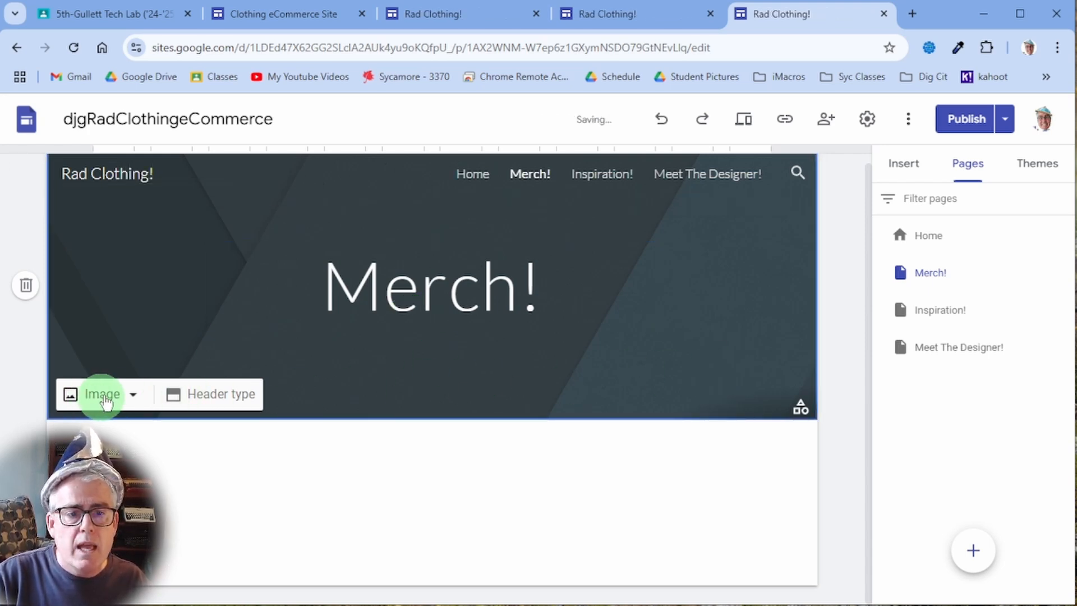
- Set the Merch! header background to a colourful rack photo from a Google Images 'Clothing Rack' search
click(135, 396)
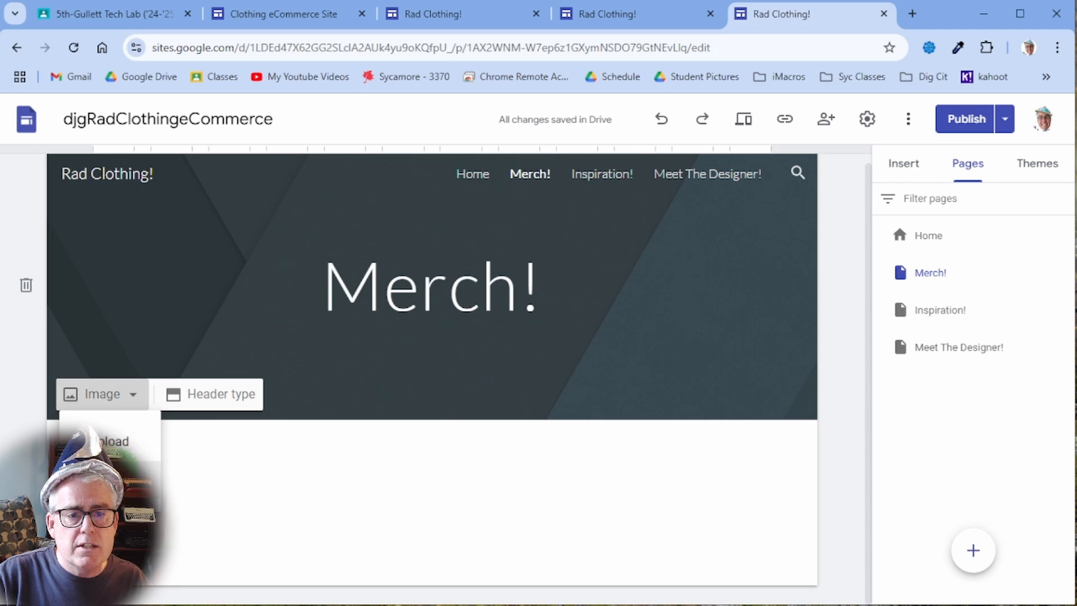
click(109, 470)
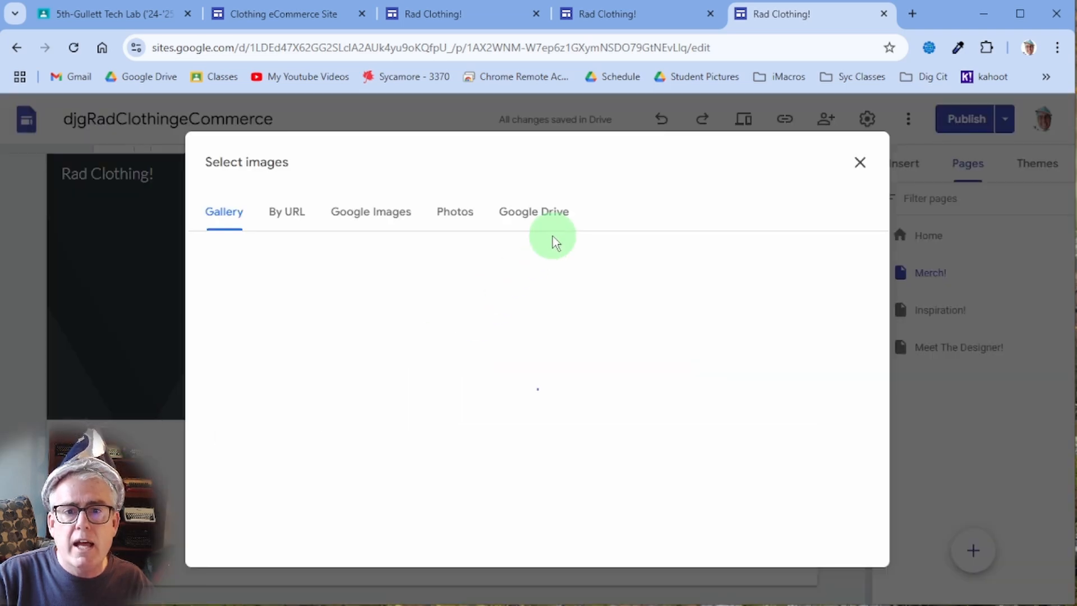
scroll(738, 377, down, 5)
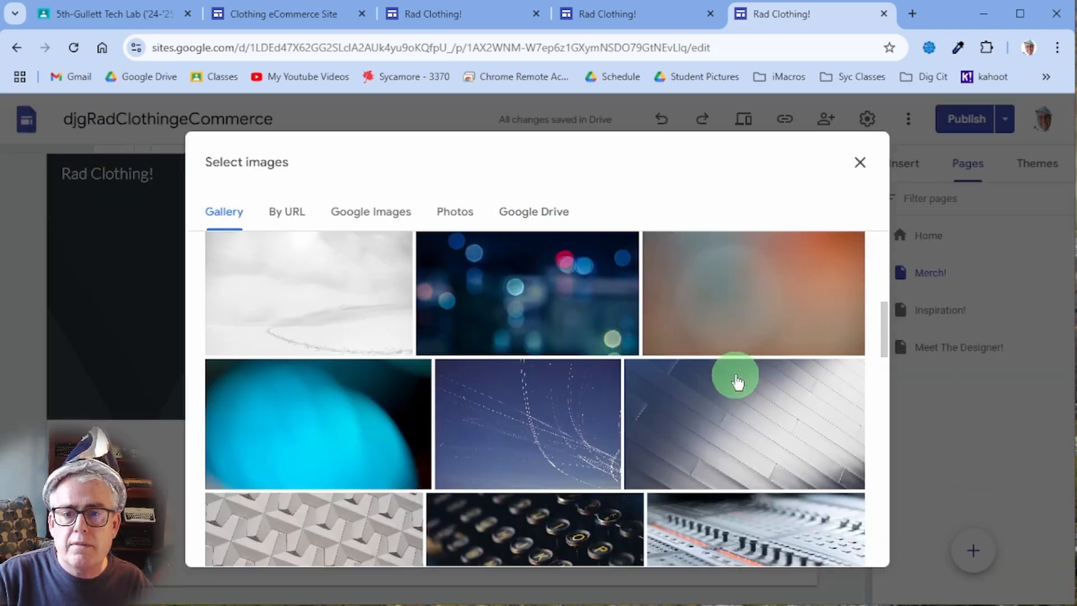
click(396, 217)
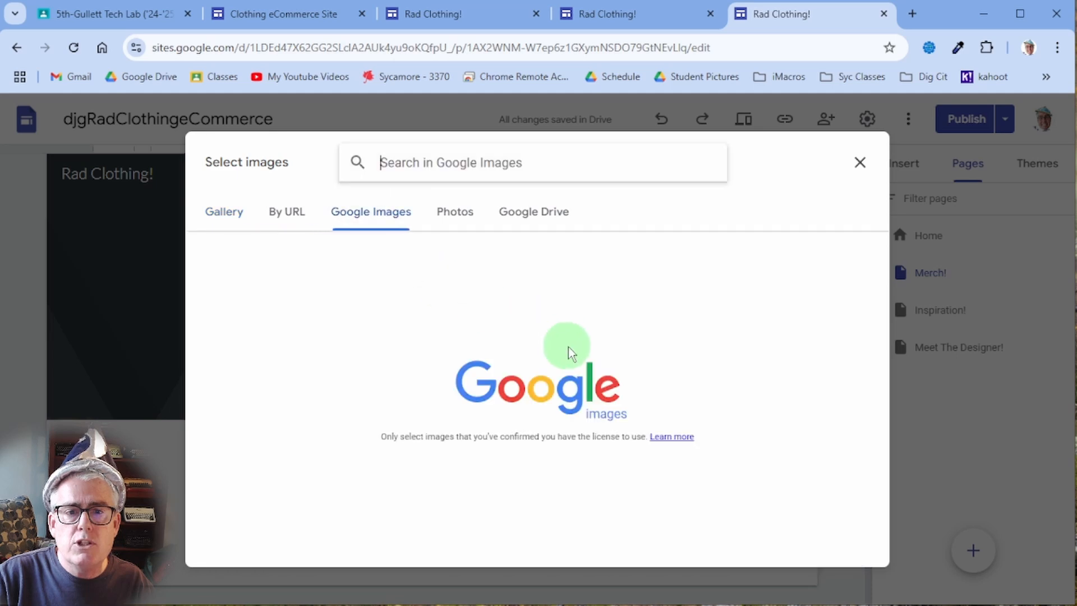
click(457, 164)
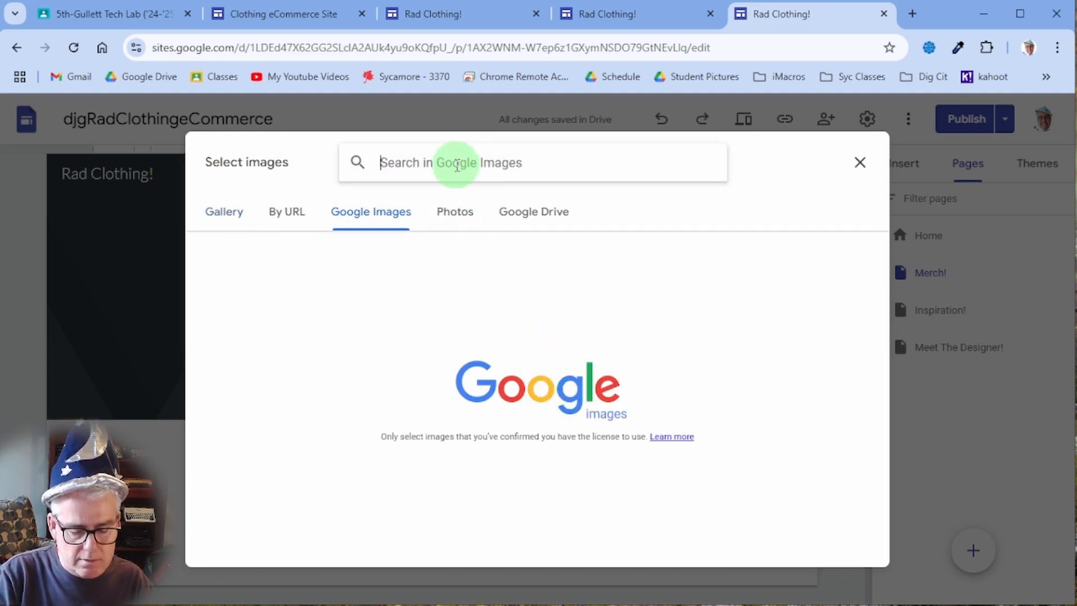
text(Clothing Rack)
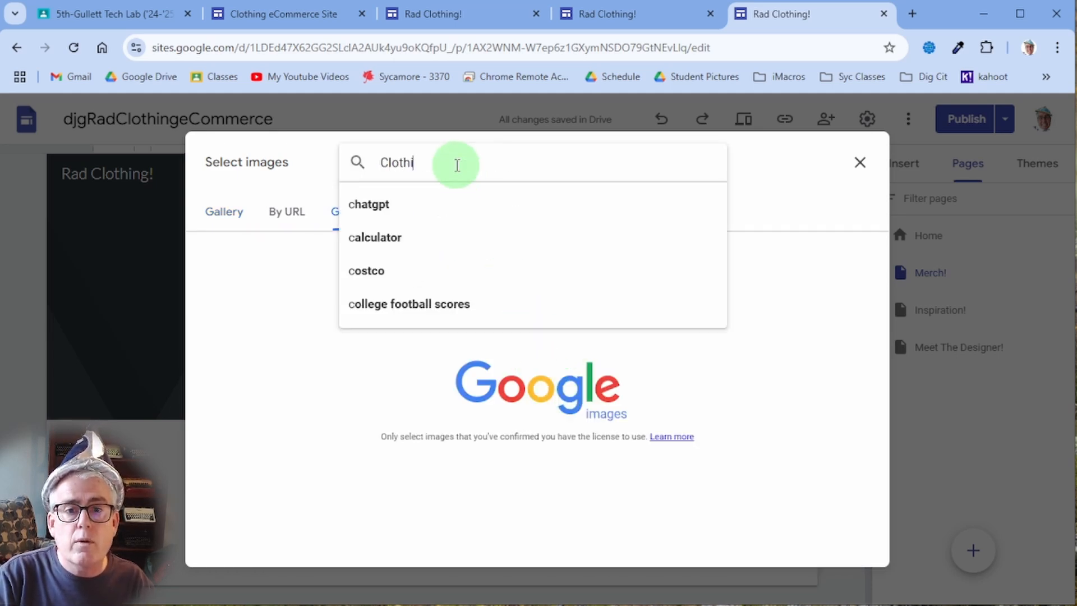
key(Return)
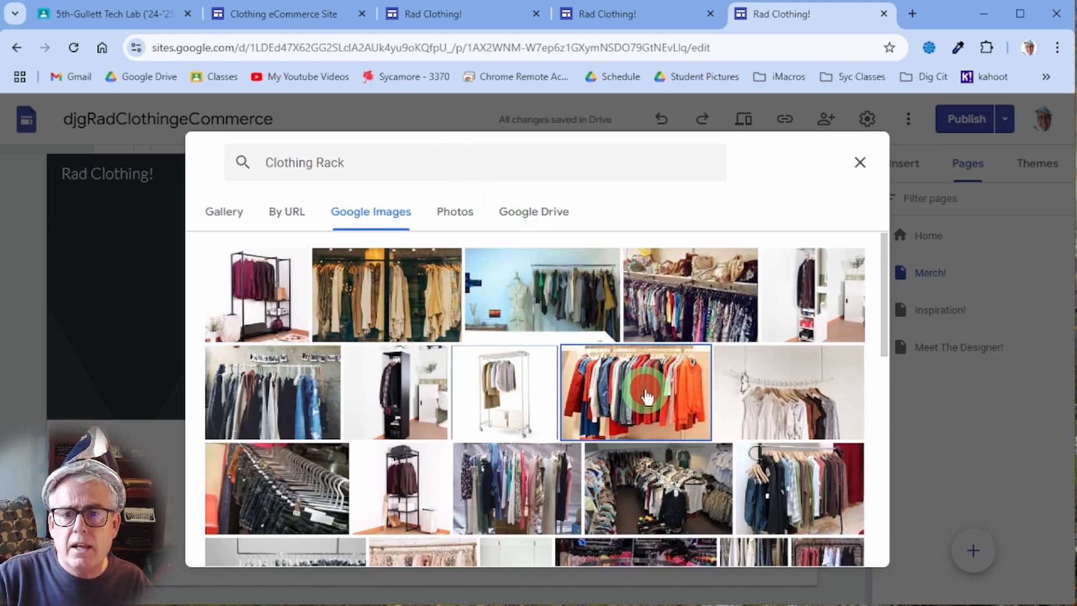
click(649, 384)
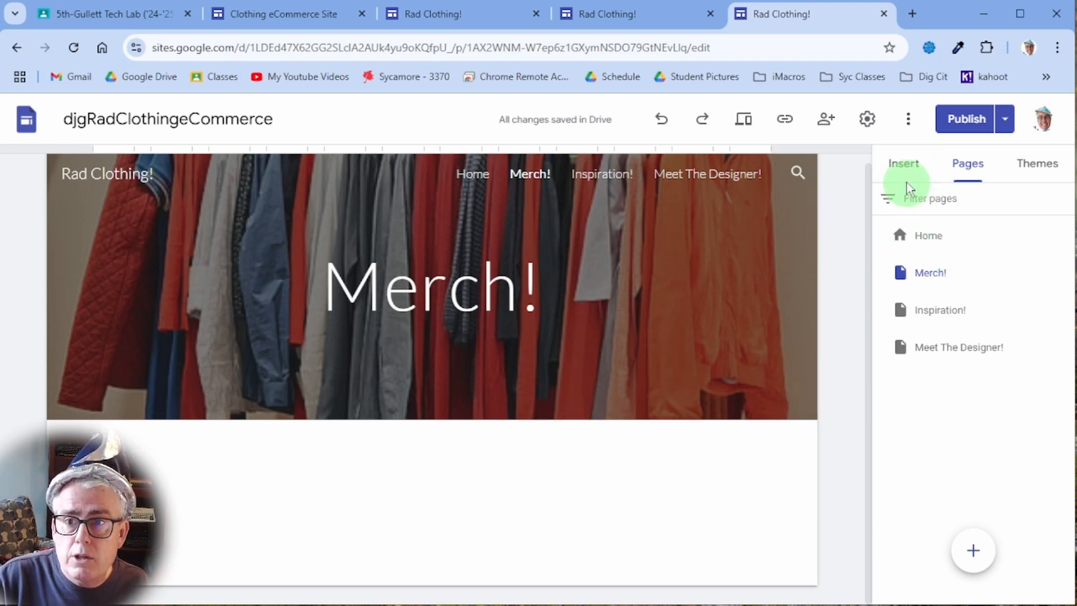
- Insert the four-image captioned content block from the Insert panel below the Merch! header
click(903, 164)
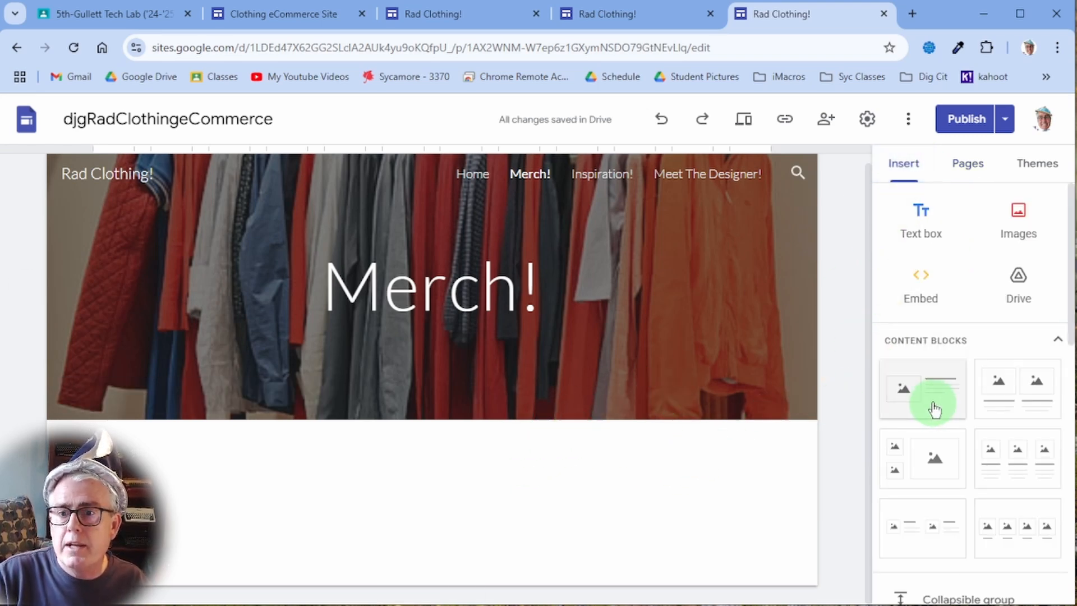
scroll(931, 426, down, 3)
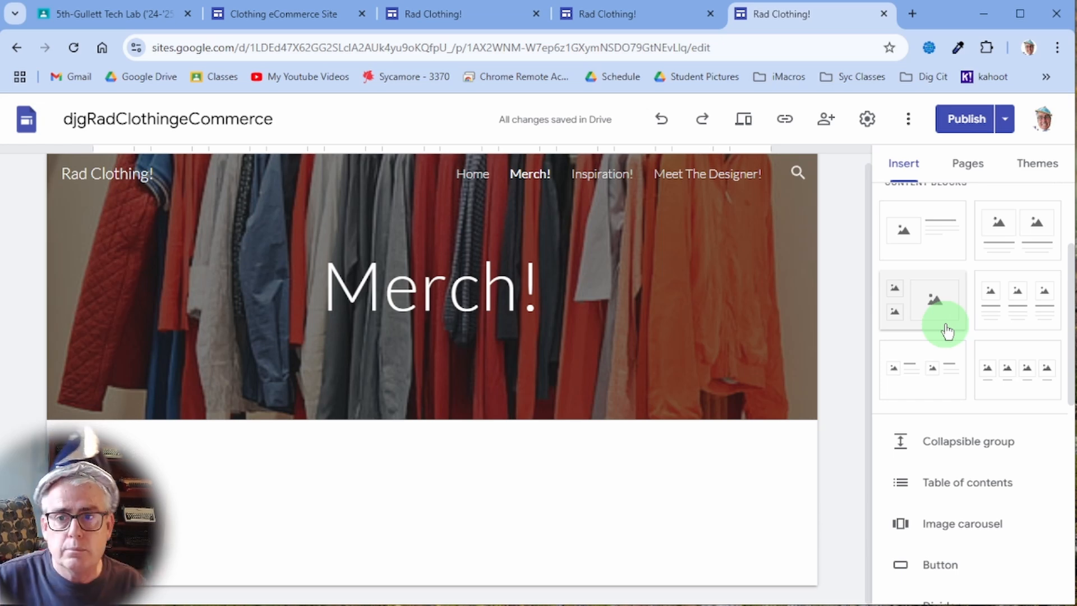
click(1022, 377)
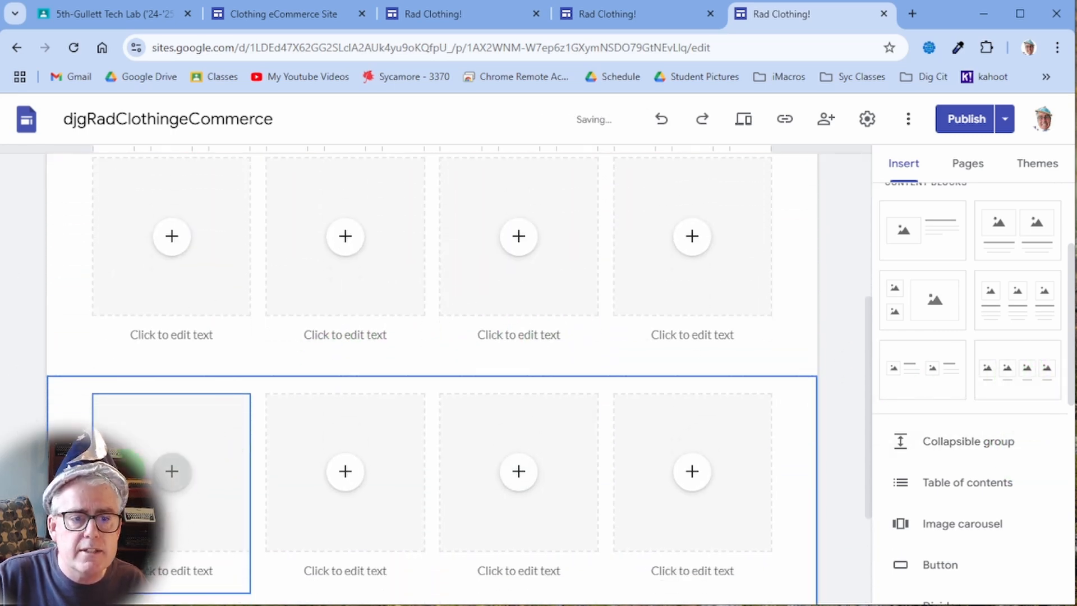
- Delete the extra row of image boxes and insert T-Shirt.jpg from Recent Drive into the first card
click(26, 517)
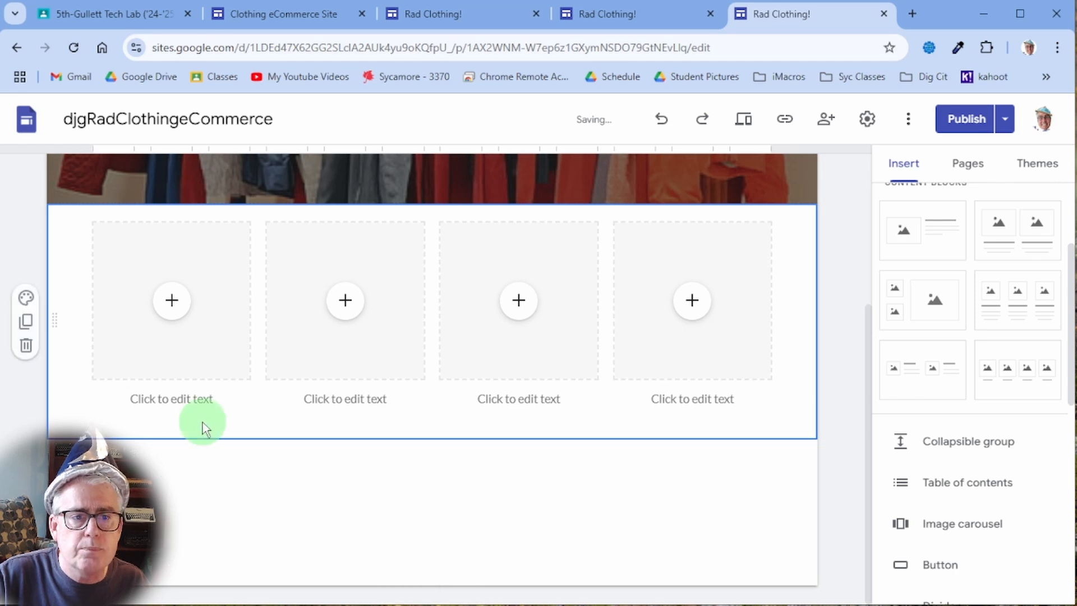
scroll(203, 428, up, 2)
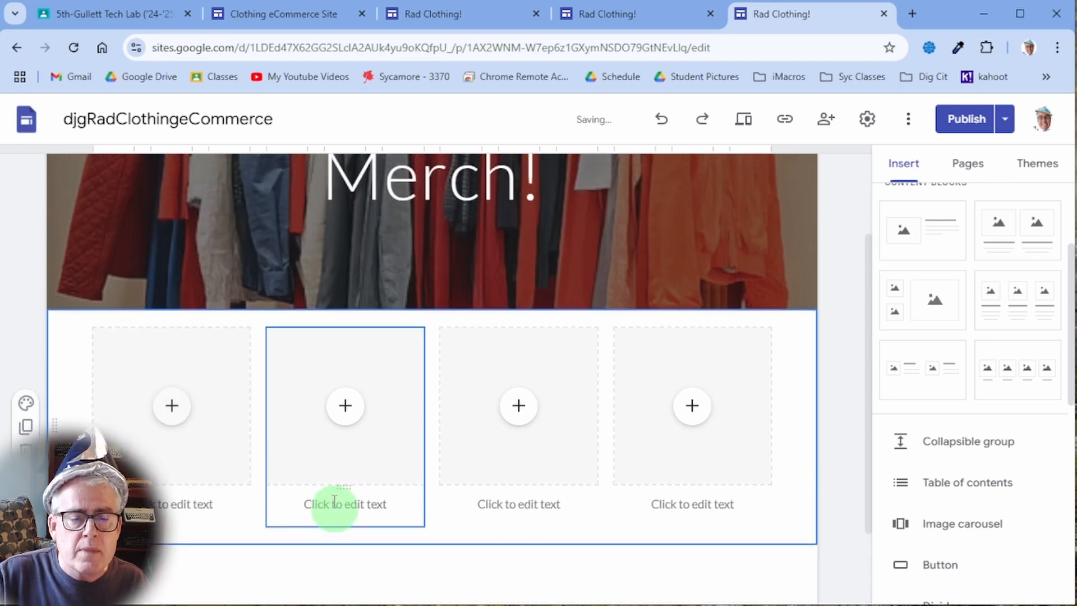
click(169, 408)
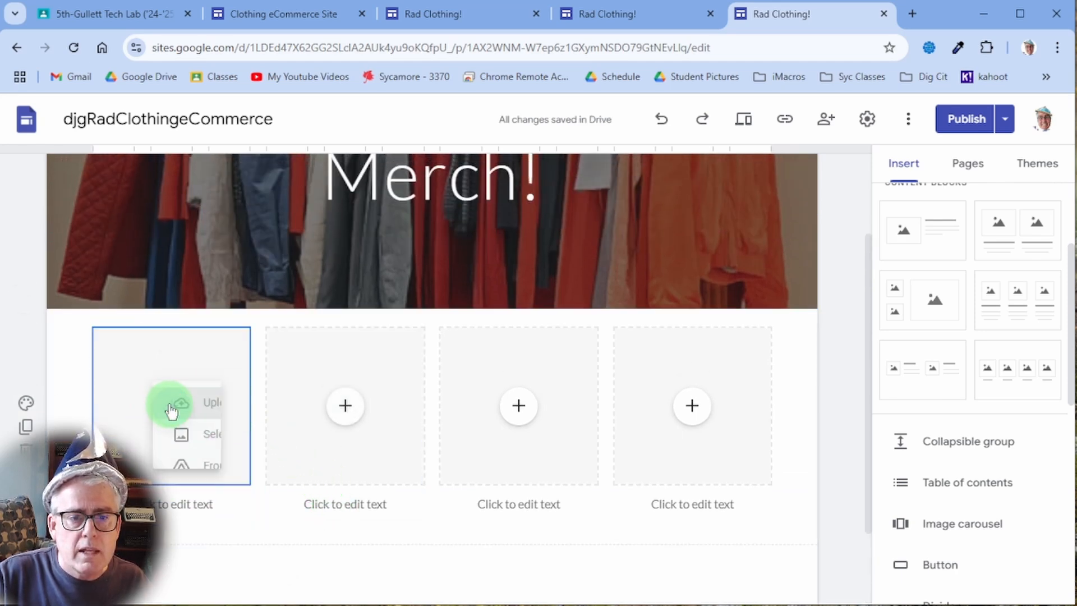
click(219, 395)
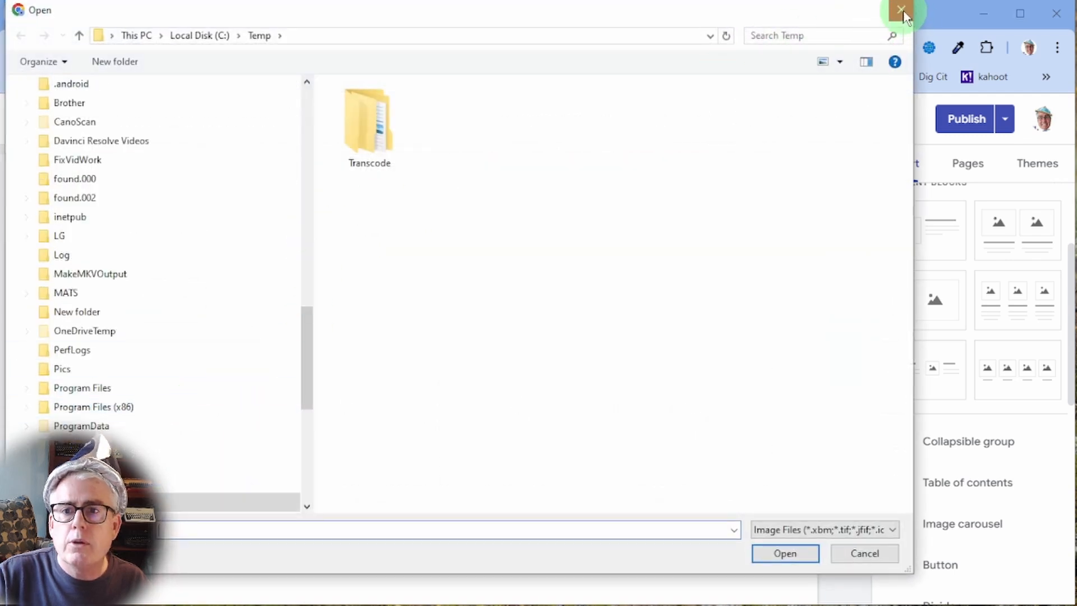
click(902, 10)
click(171, 410)
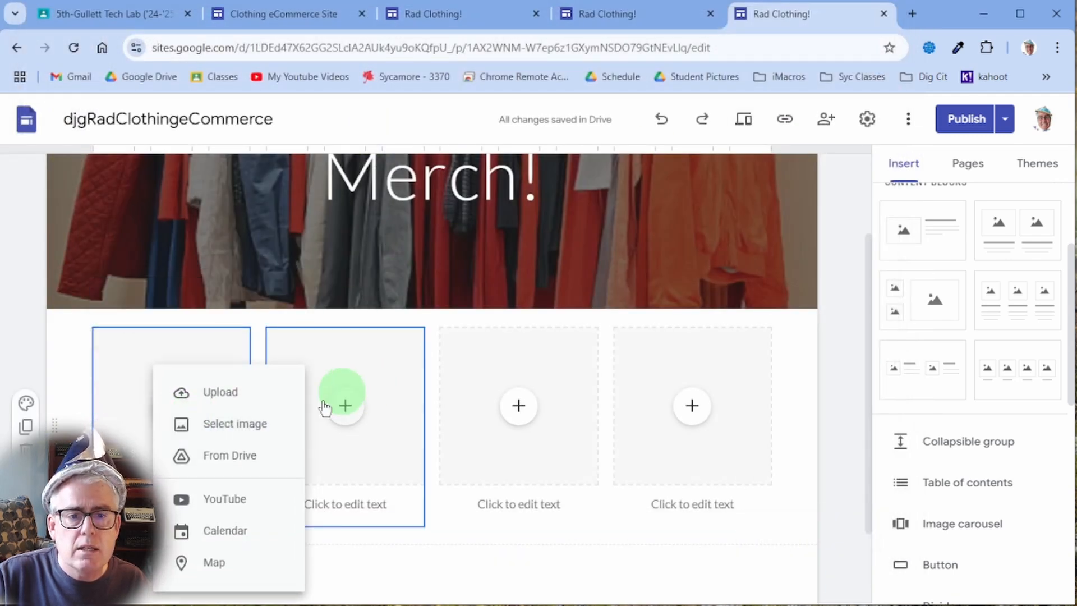
click(236, 438)
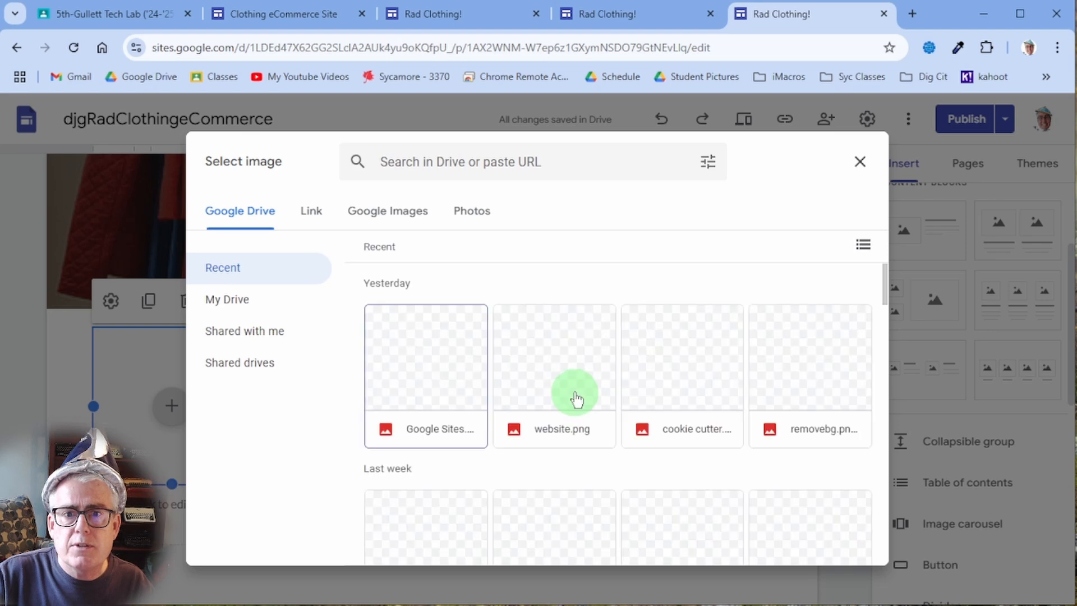
scroll(575, 399, down, 12)
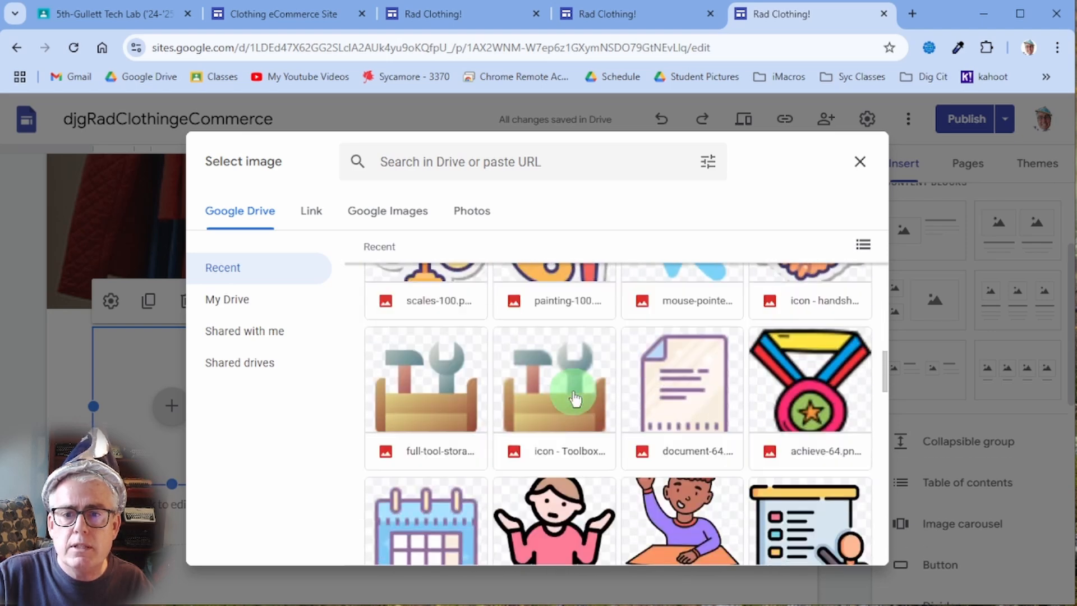
scroll(575, 399, down, 12)
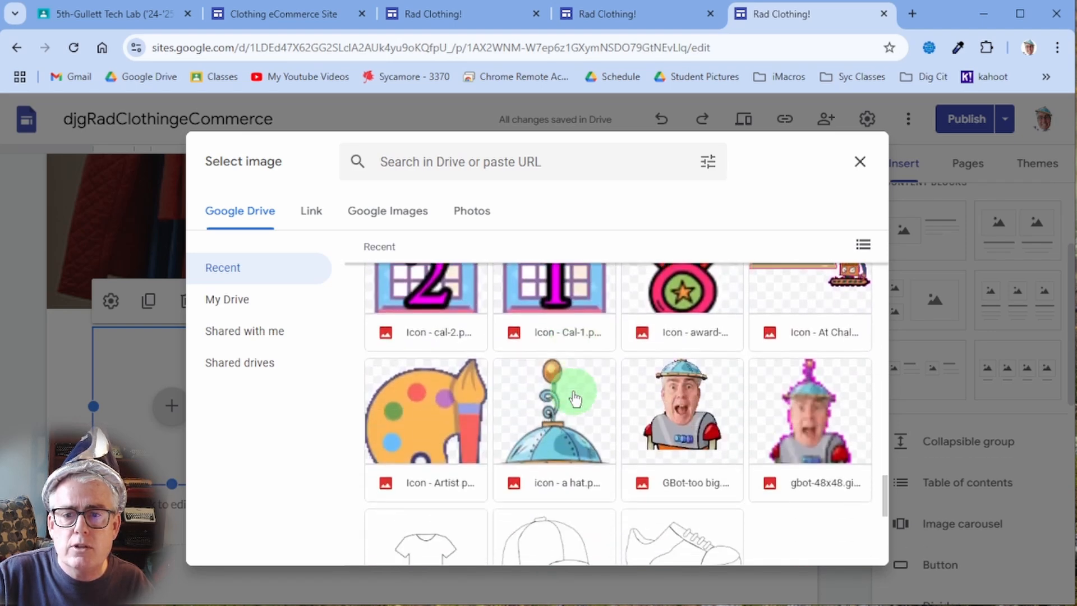
scroll(572, 393, down, 6)
scroll(570, 392, up, 4)
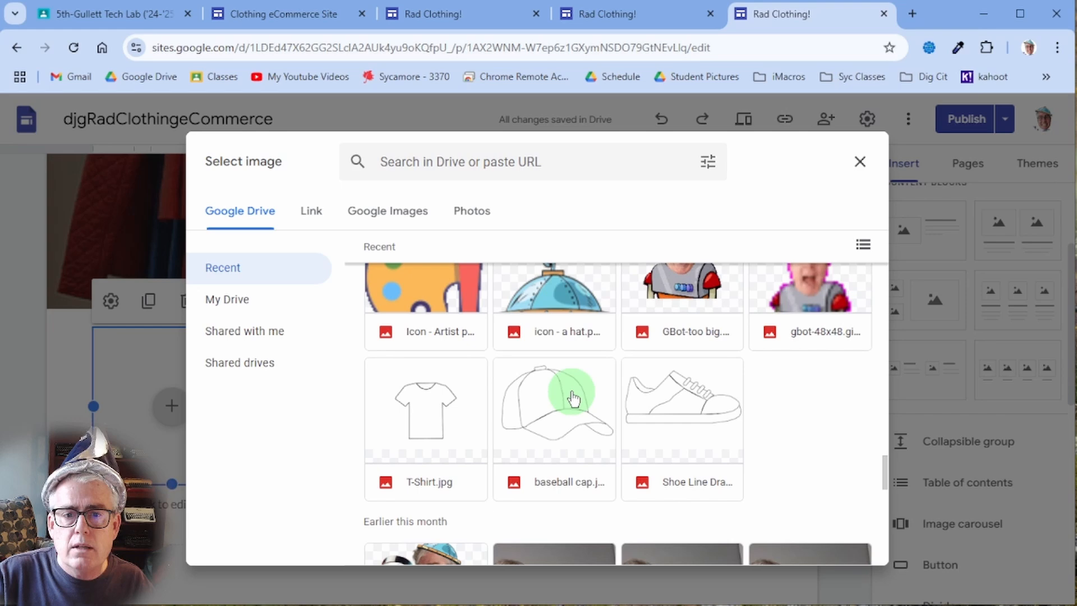
double_click(476, 417)
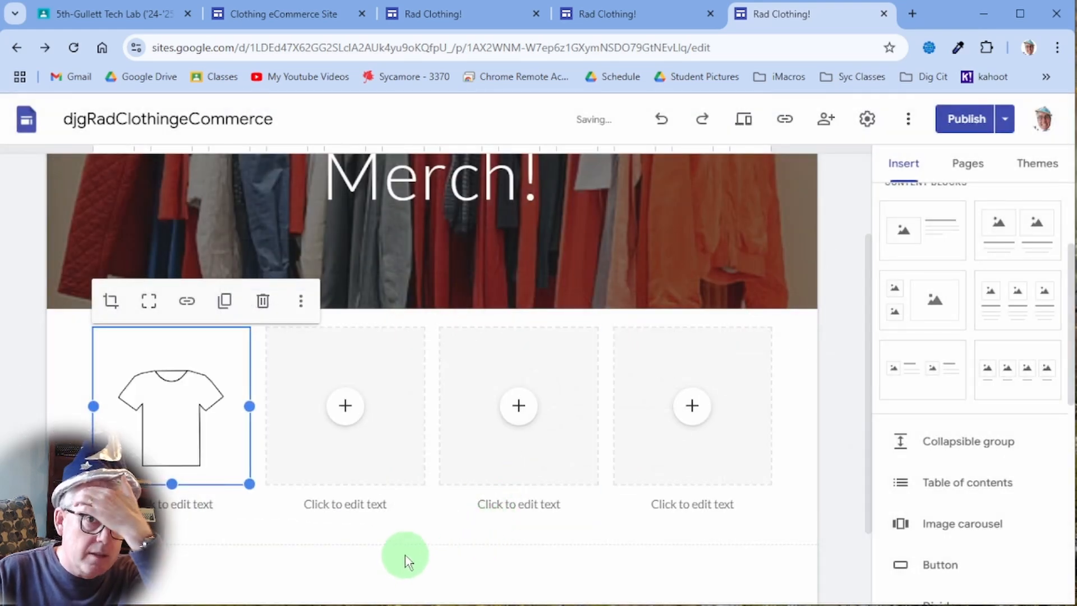
- Insert the baseball cap image from Drive into the second card
click(346, 407)
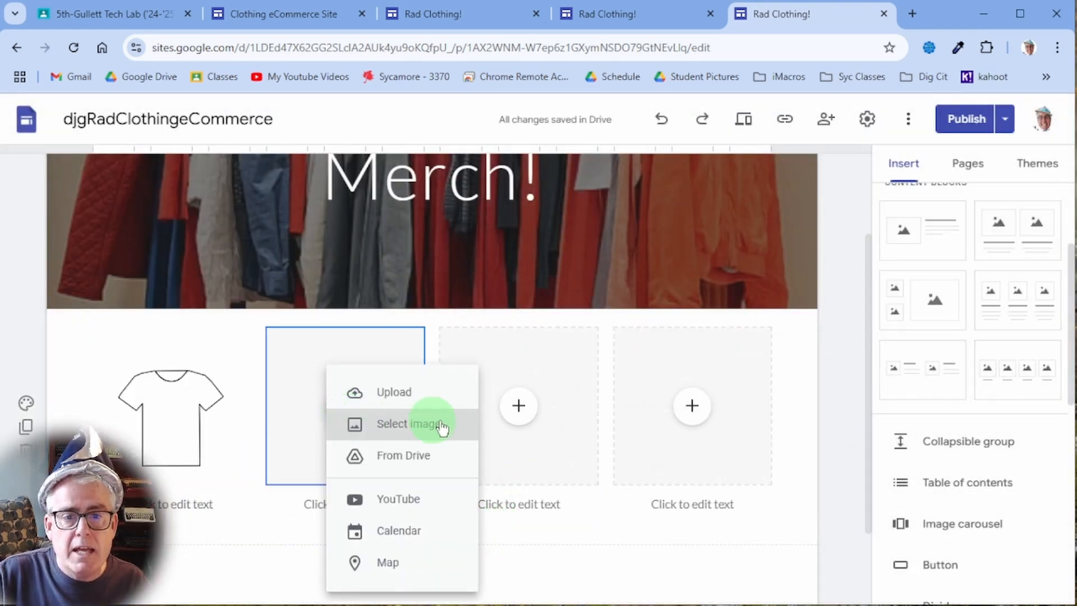
click(439, 431)
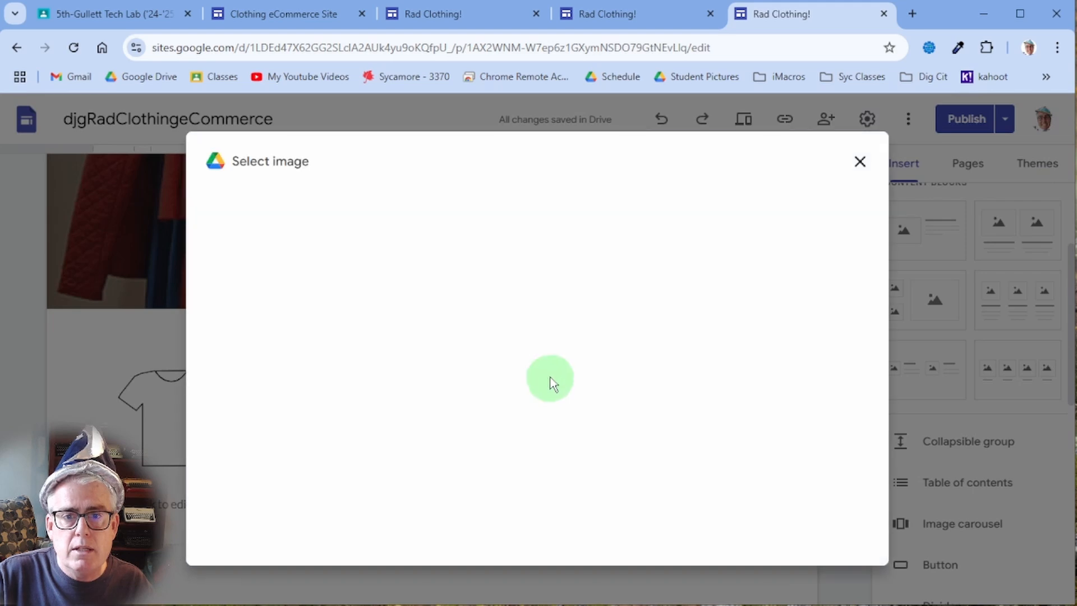
scroll(578, 432, down, 15)
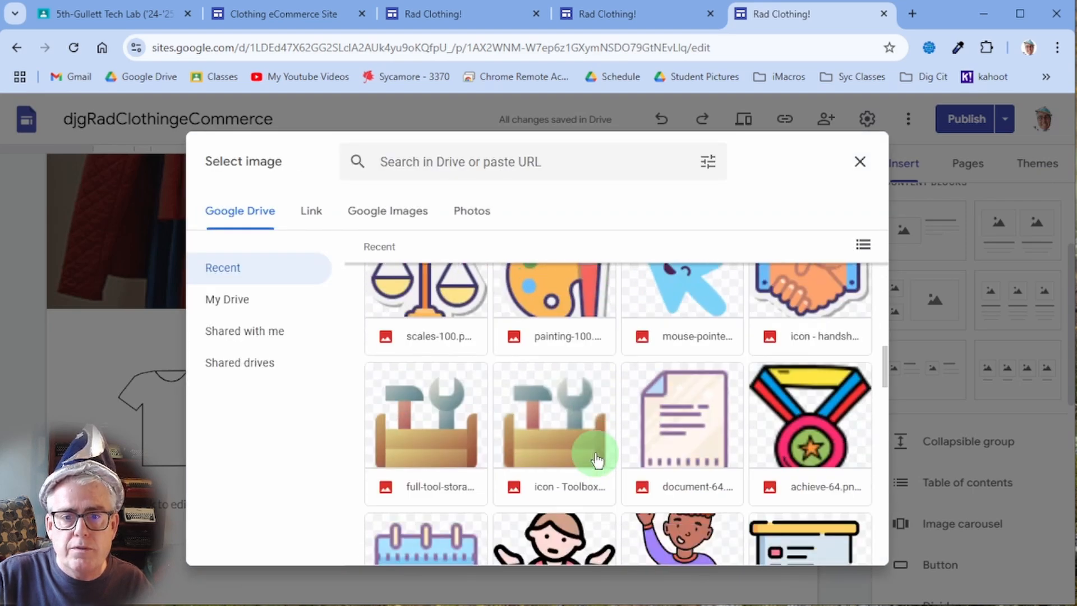
scroll(593, 452, down, 15)
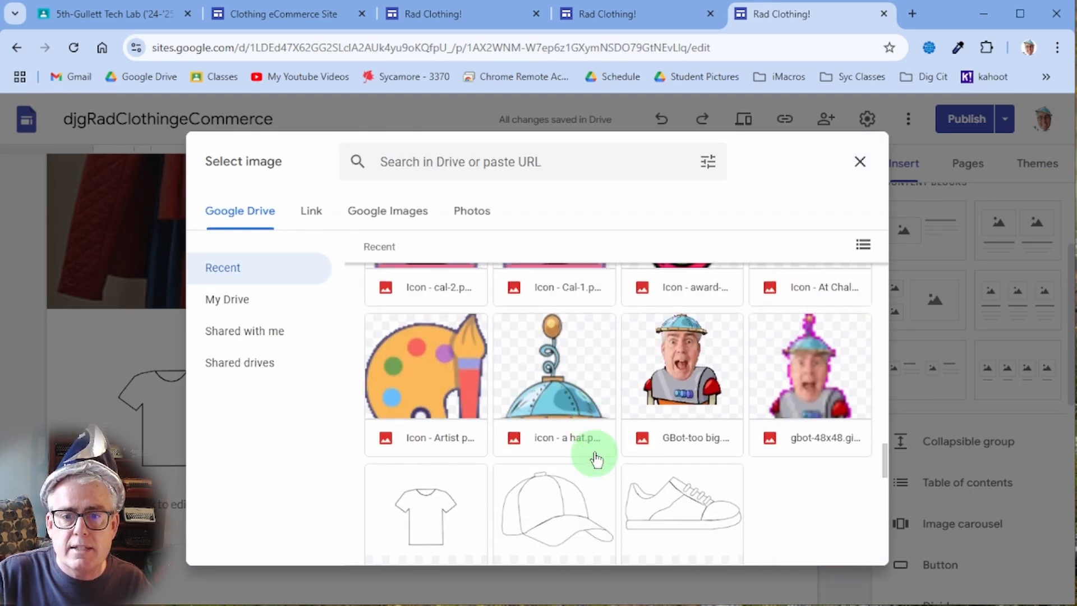
double_click(573, 384)
- Set the cap image to Fit so the whole cap shows in its frame
click(527, 409)
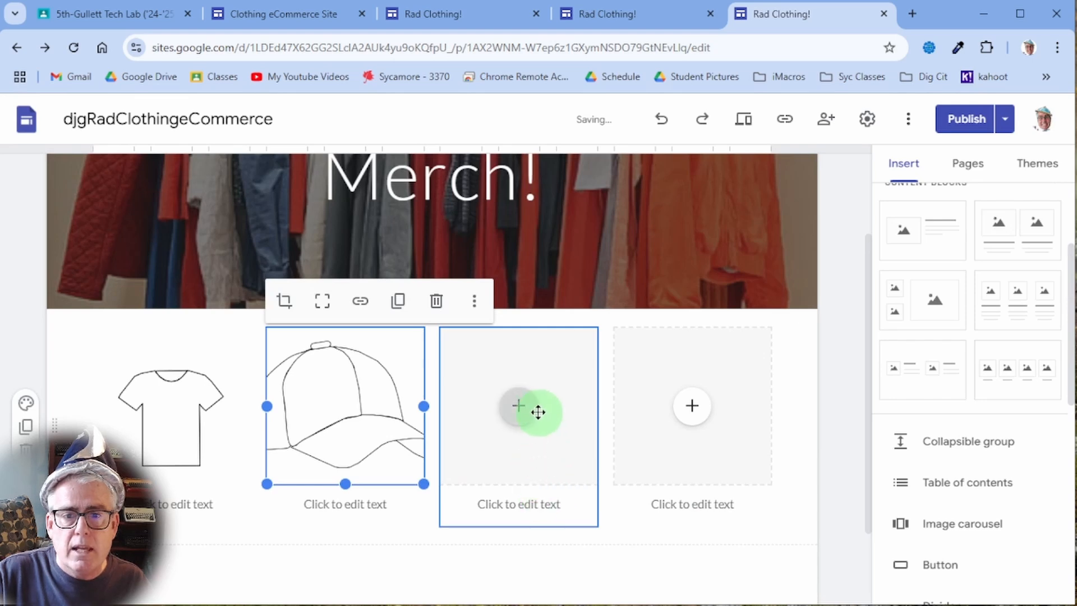
click(344, 423)
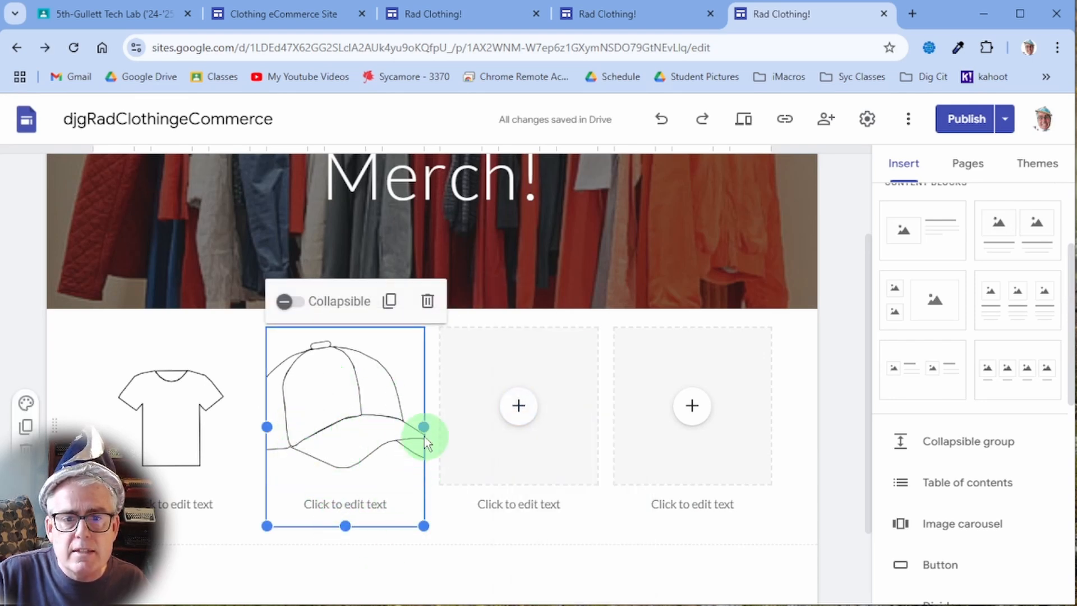
click(346, 433)
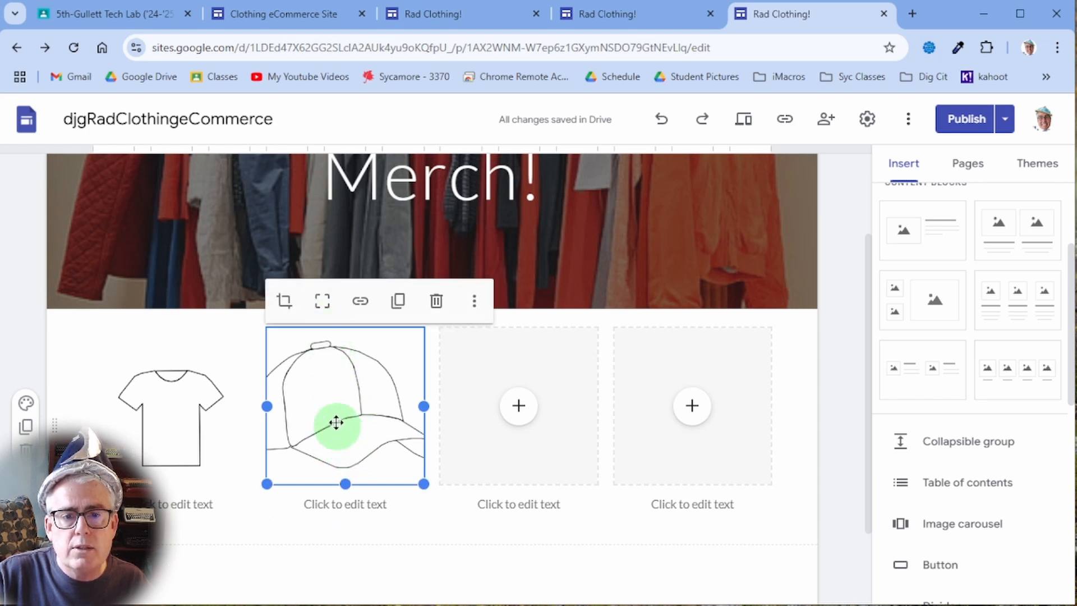
click(318, 535)
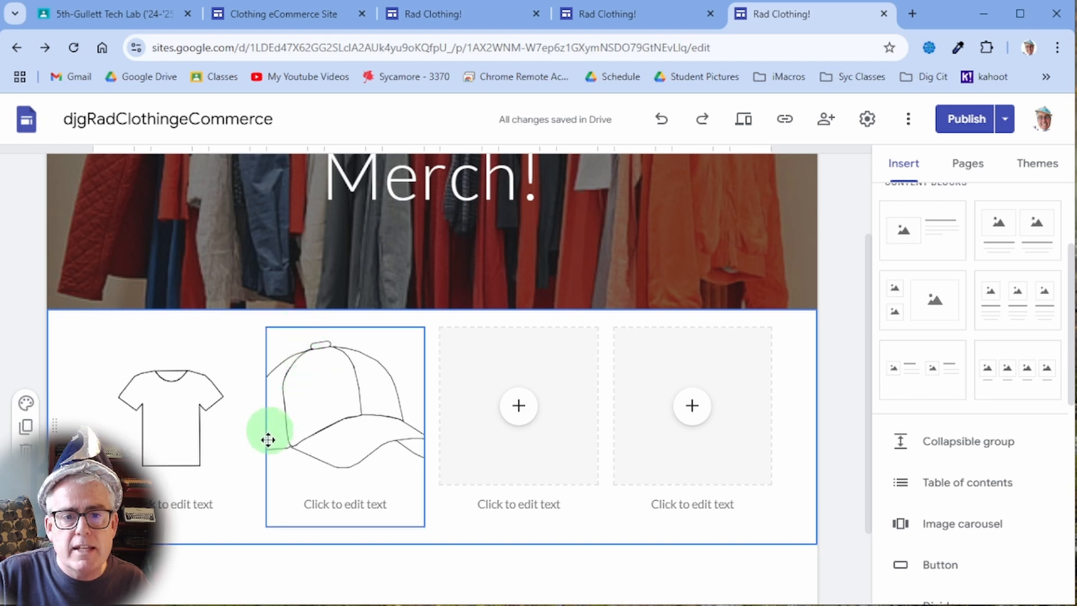
click(337, 371)
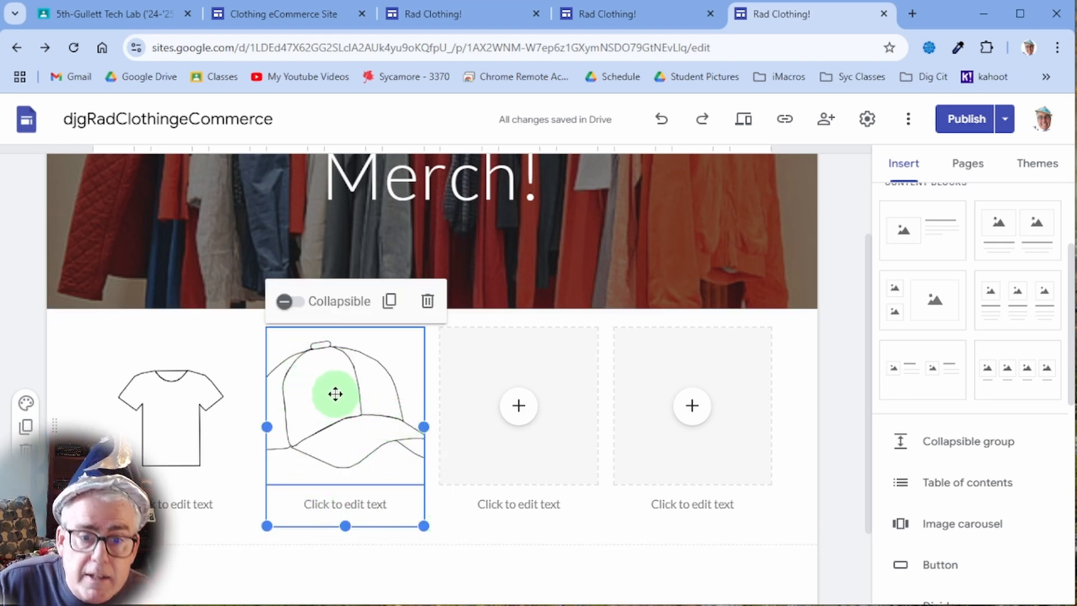
click(336, 394)
drag(335, 394, 341, 389)
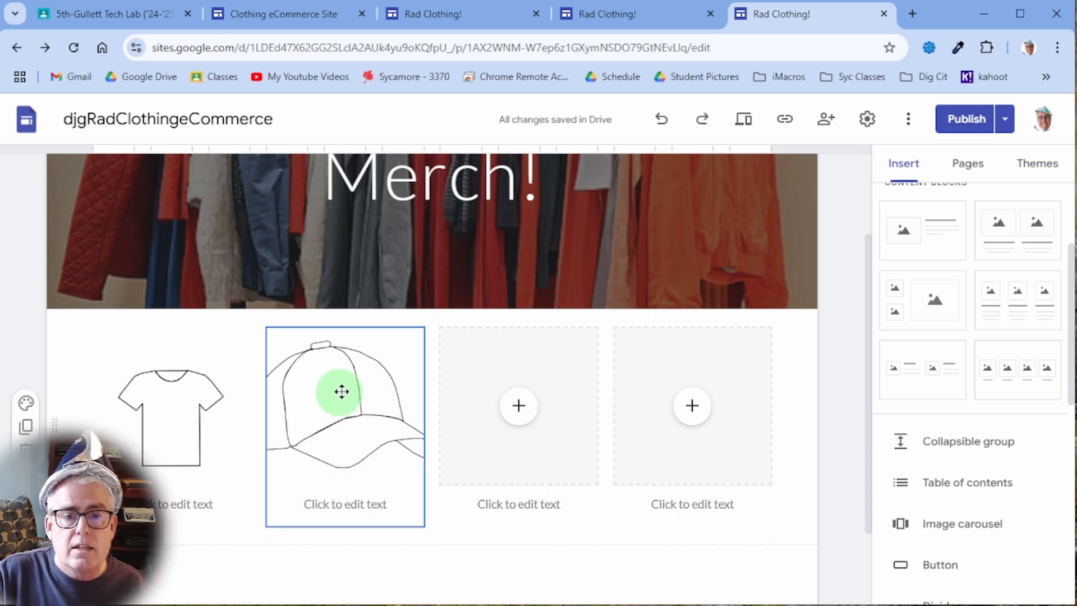
click(345, 369)
click(351, 382)
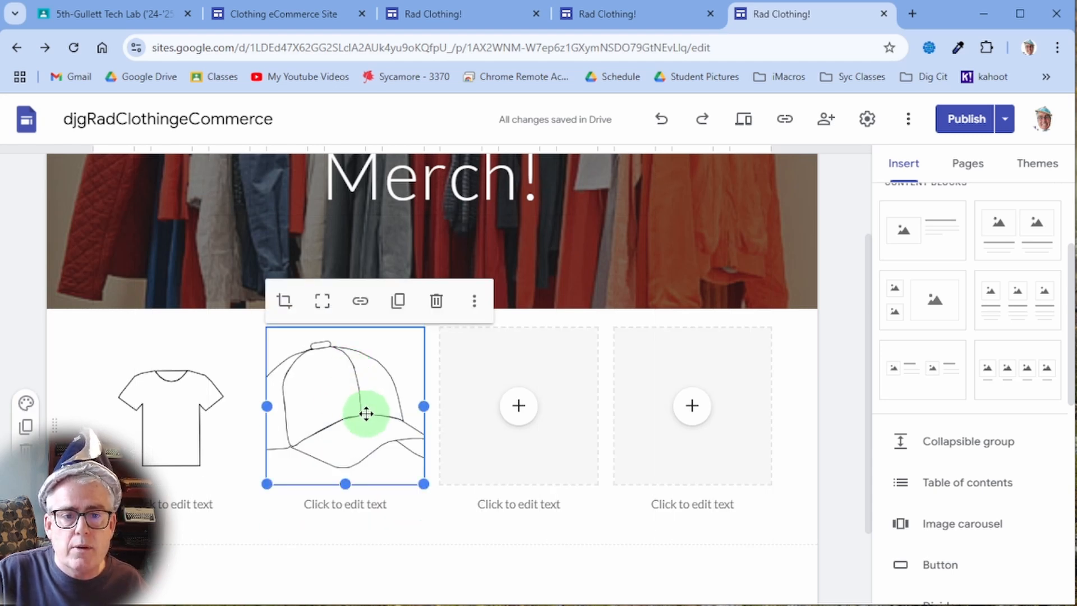
click(324, 303)
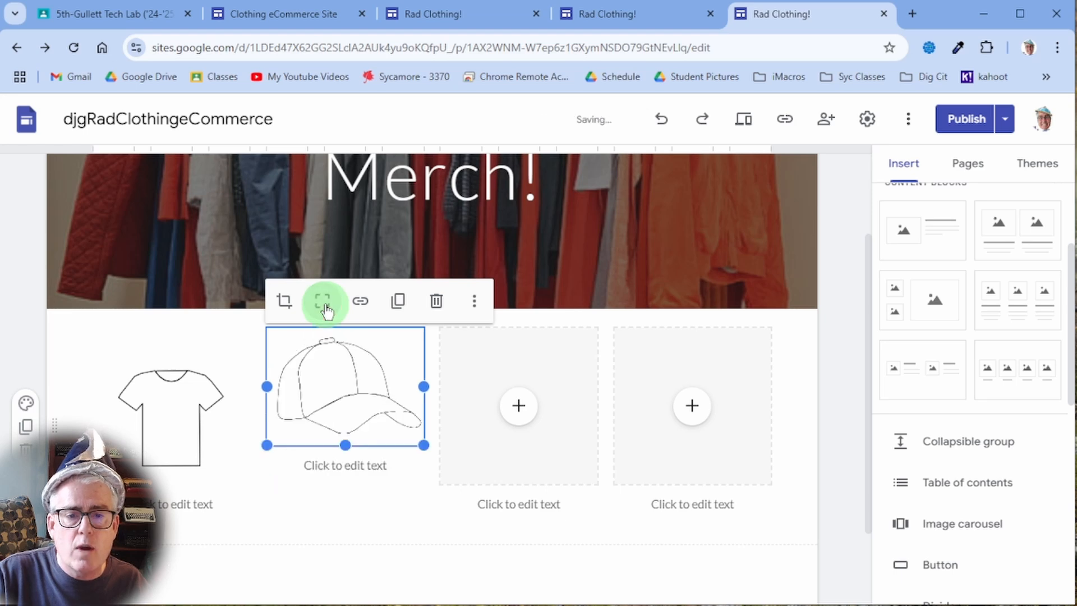
click(409, 474)
click(368, 425)
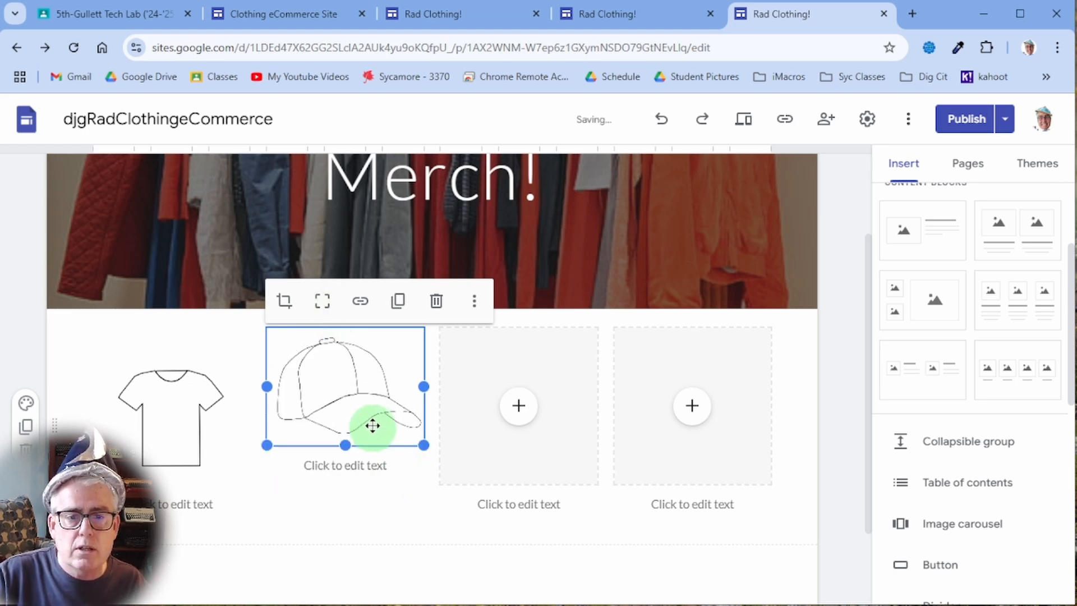
click(368, 491)
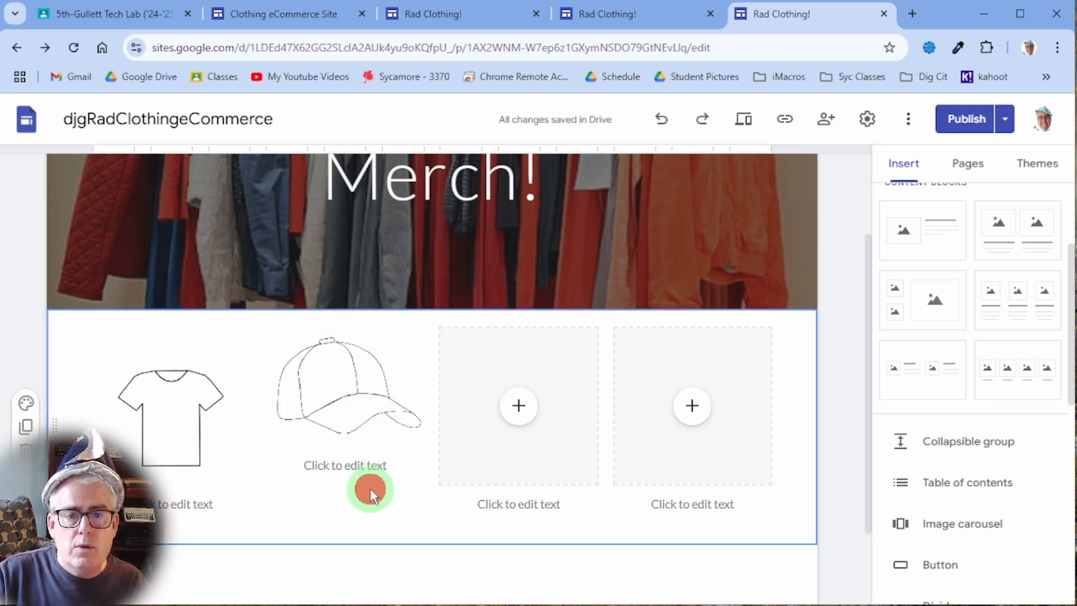
- Insert the shoe image into the third card, fit it whole, and caption the shirt 'Plain Shirt'
click(519, 408)
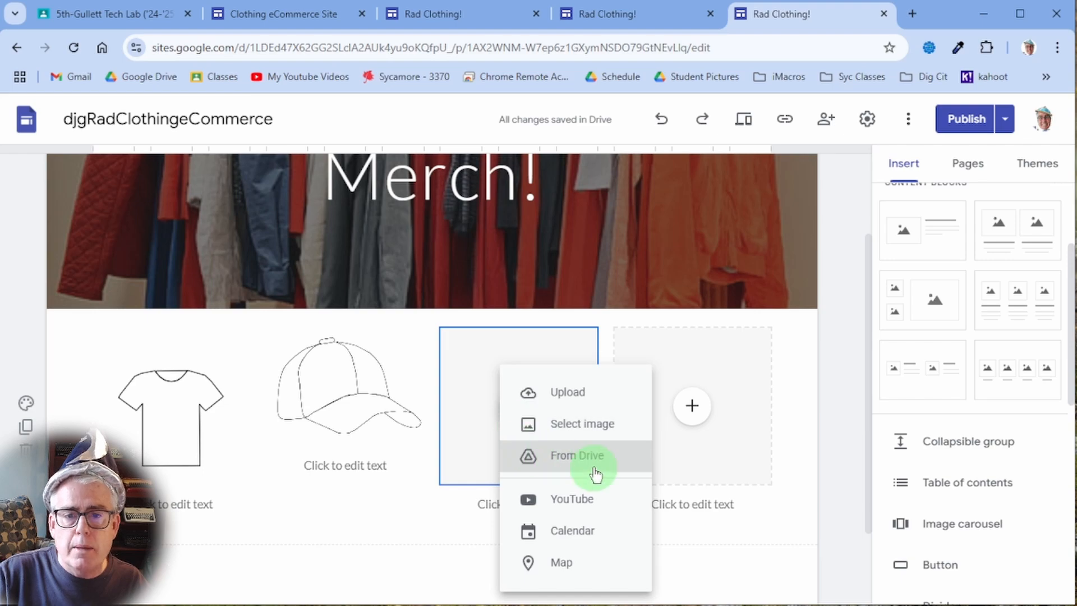
click(591, 423)
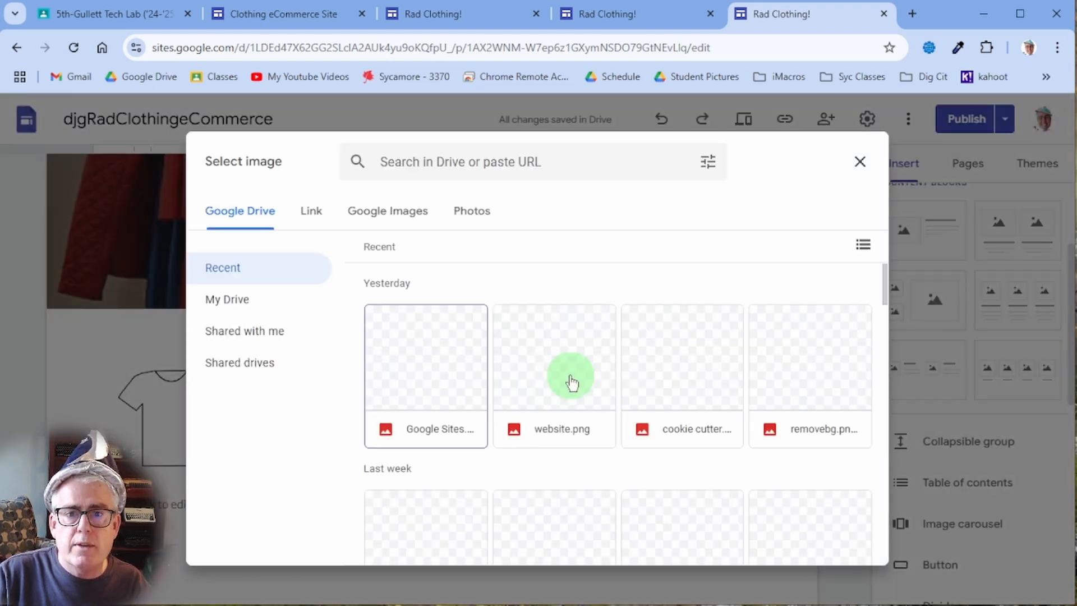
scroll(633, 488, down, 5)
scroll(633, 482, down, 15)
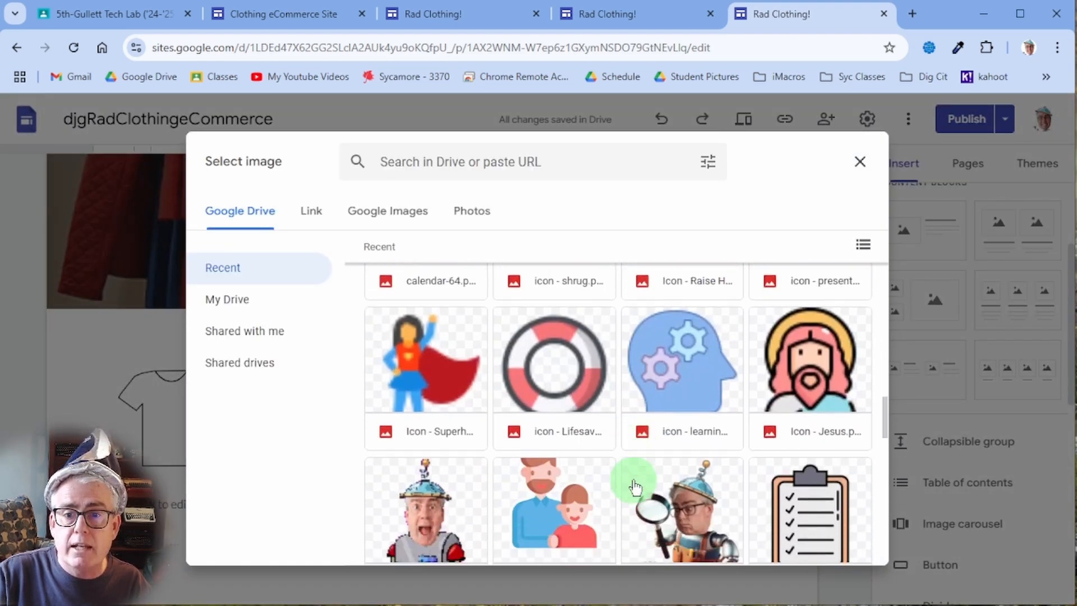
scroll(633, 479, down, 5)
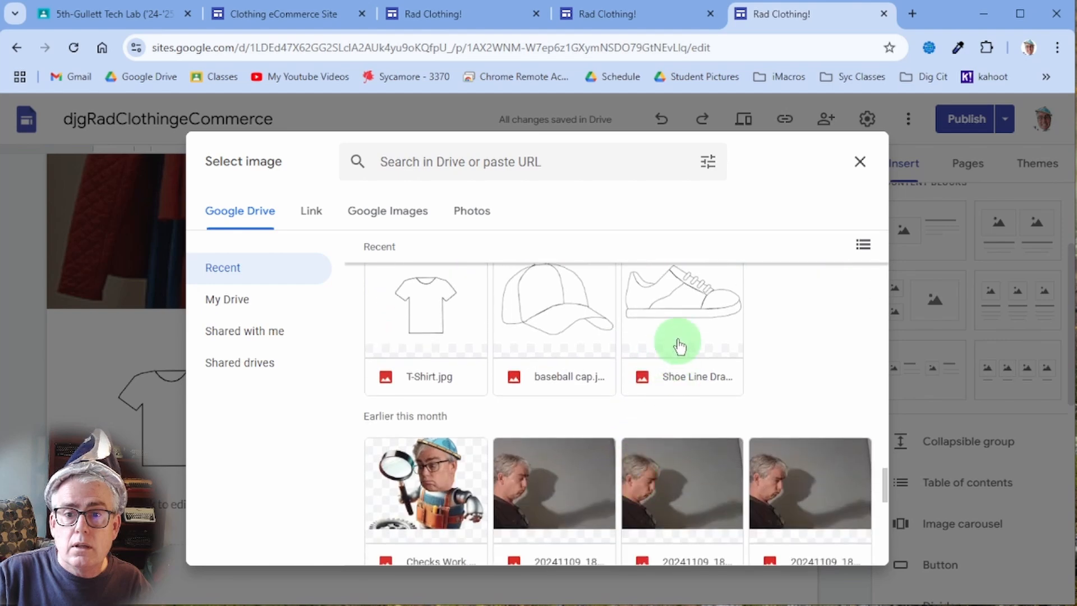
double_click(689, 378)
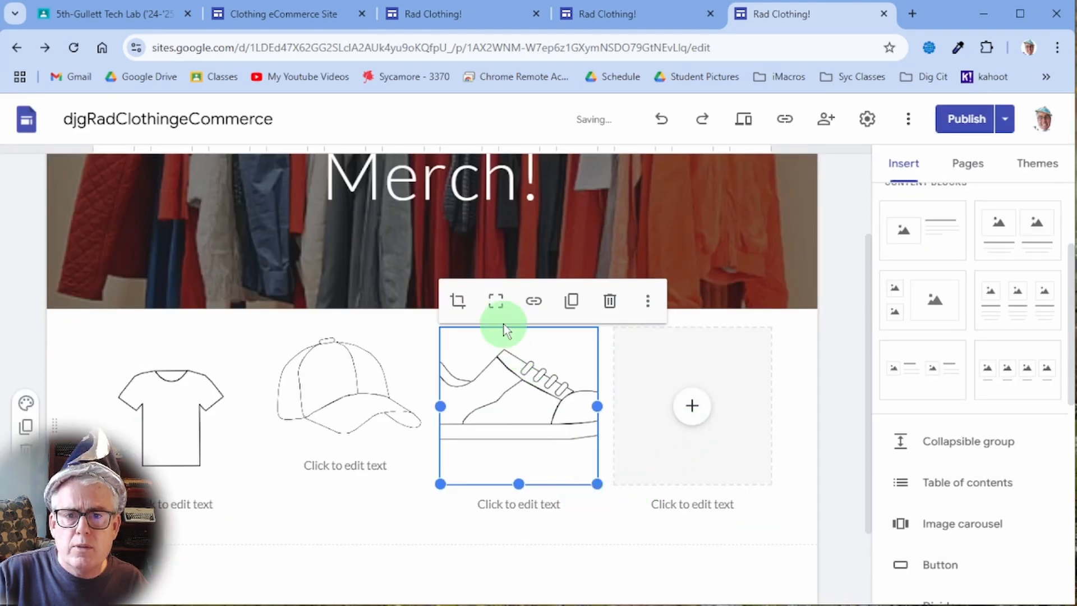
click(496, 305)
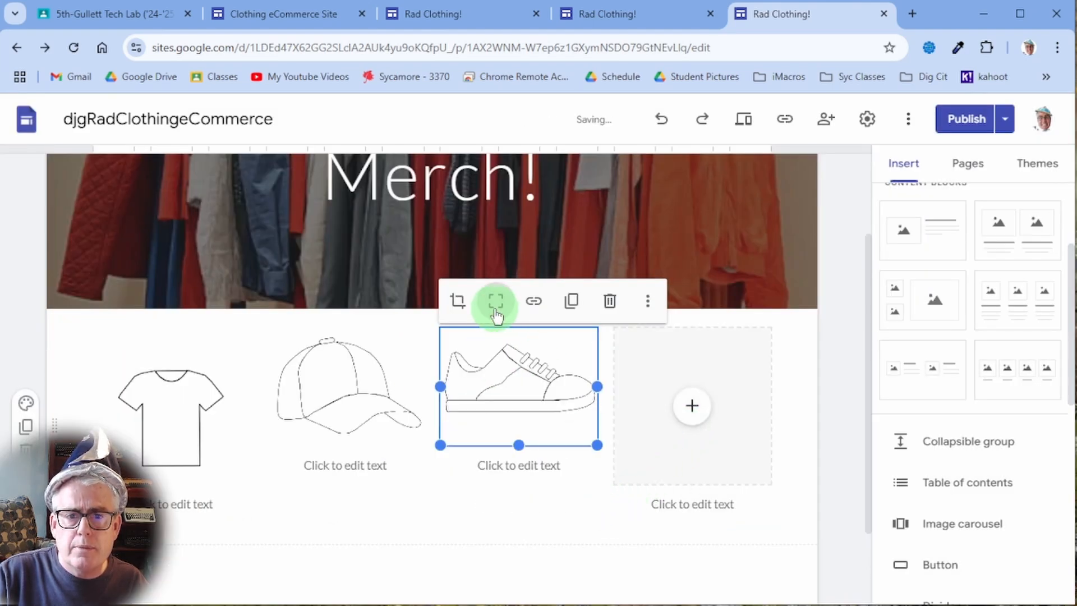
click(512, 512)
click(193, 510)
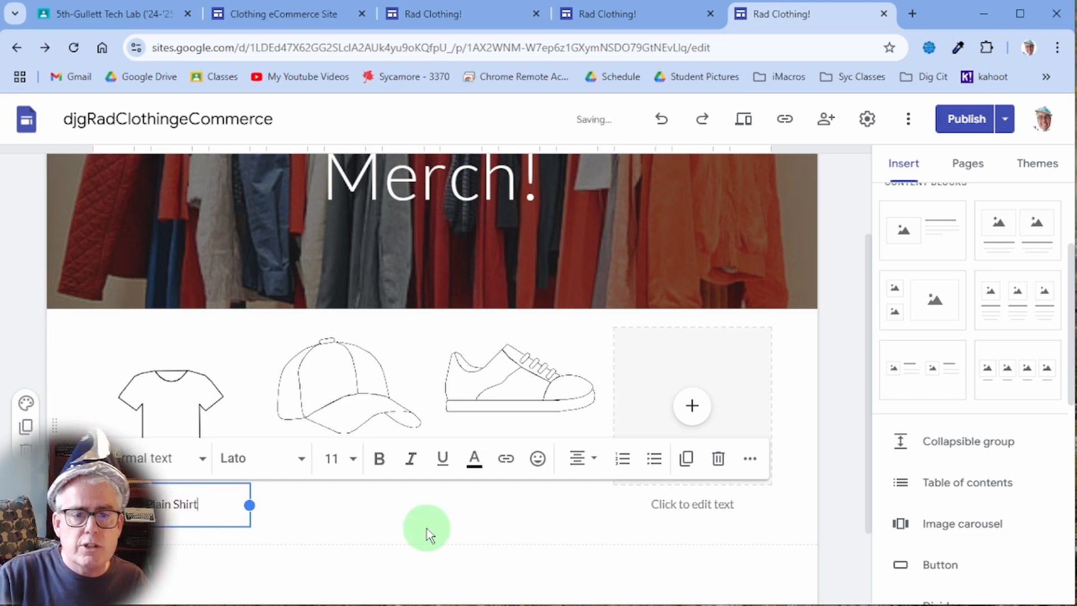
- Type 'Plain Hat' under the cap image and 'Plain Shoes' under the shoe image
click(387, 506)
click(367, 471)
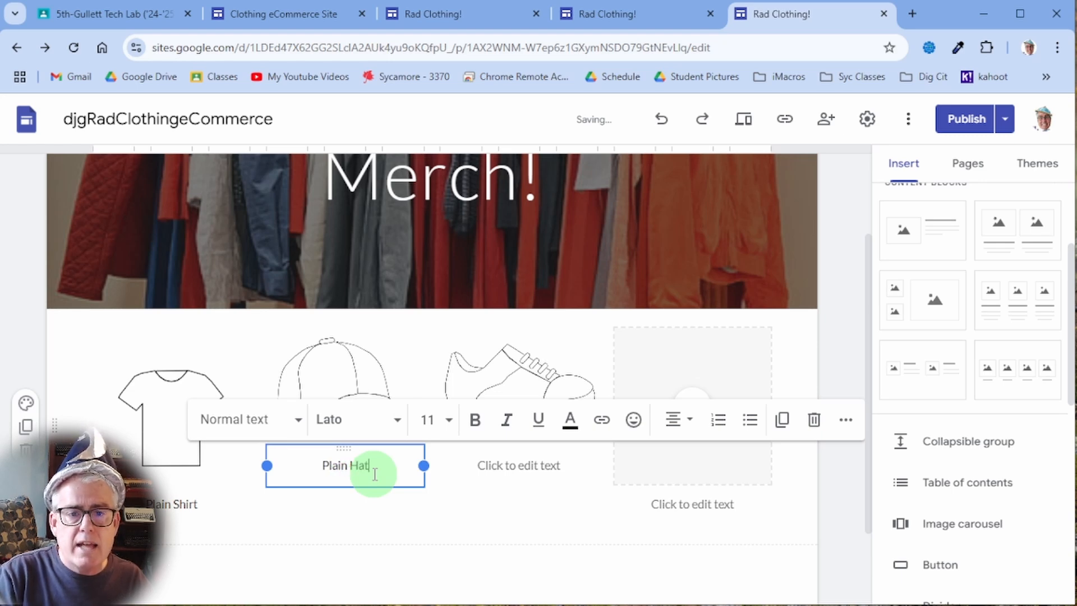
click(518, 463)
click(521, 469)
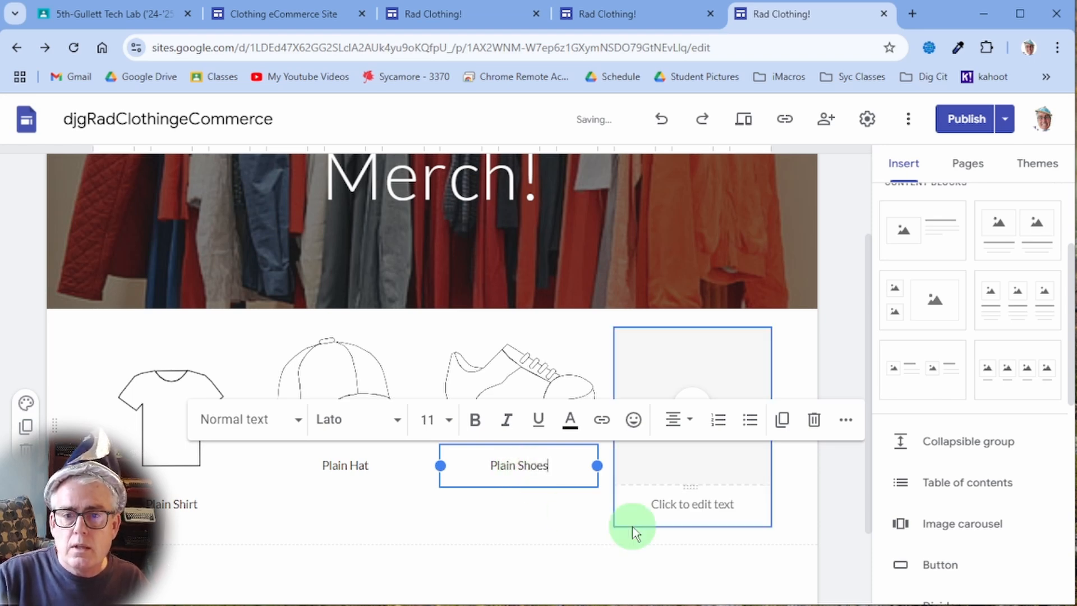
click(691, 496)
click(551, 520)
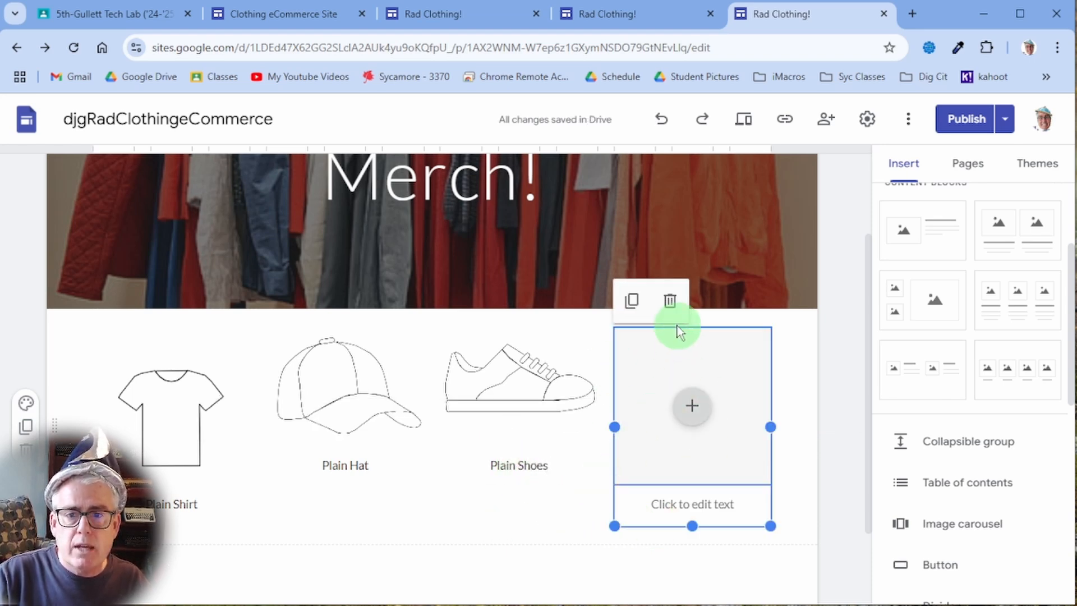
click(669, 301)
drag(512, 339, 665, 338)
click(404, 339)
drag(404, 339, 440, 392)
click(212, 363)
drag(212, 363, 230, 348)
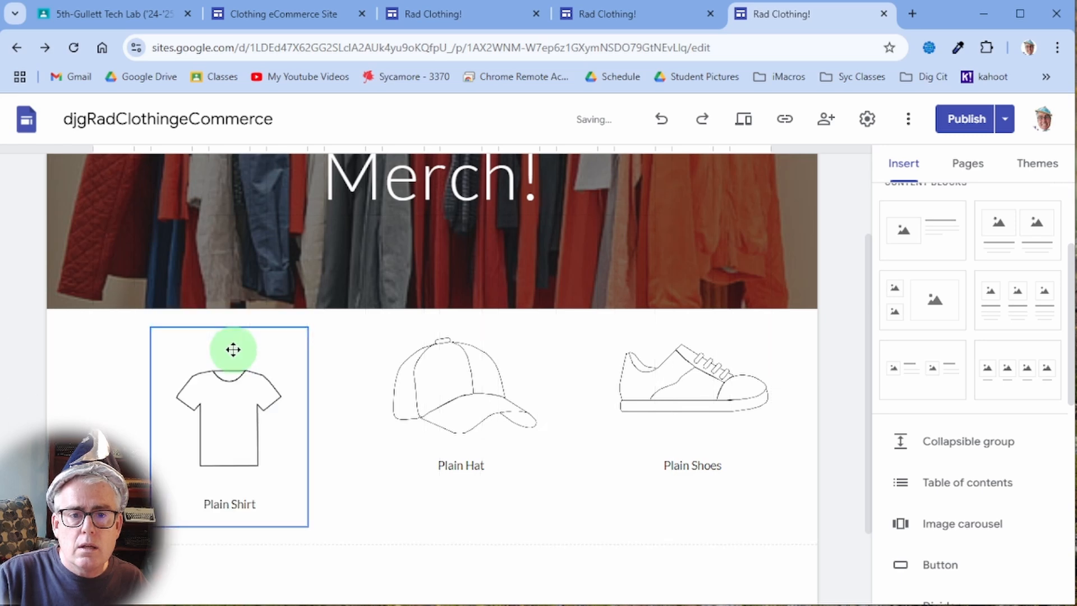
click(427, 392)
drag(470, 330, 469, 361)
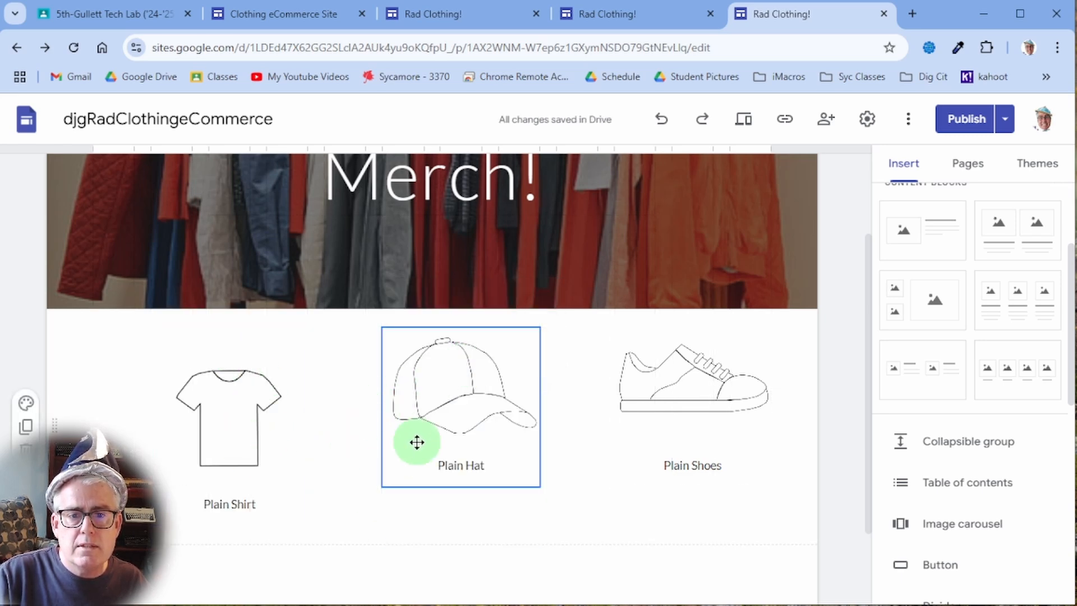
click(280, 486)
click(476, 543)
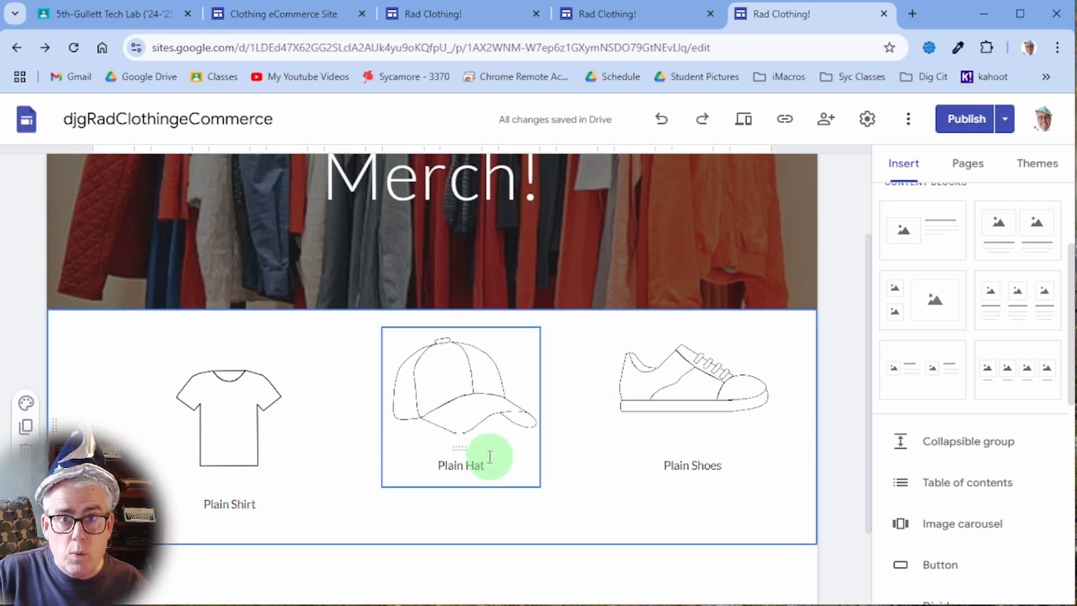
scroll(495, 428, down, 2)
scroll(496, 428, up, 4)
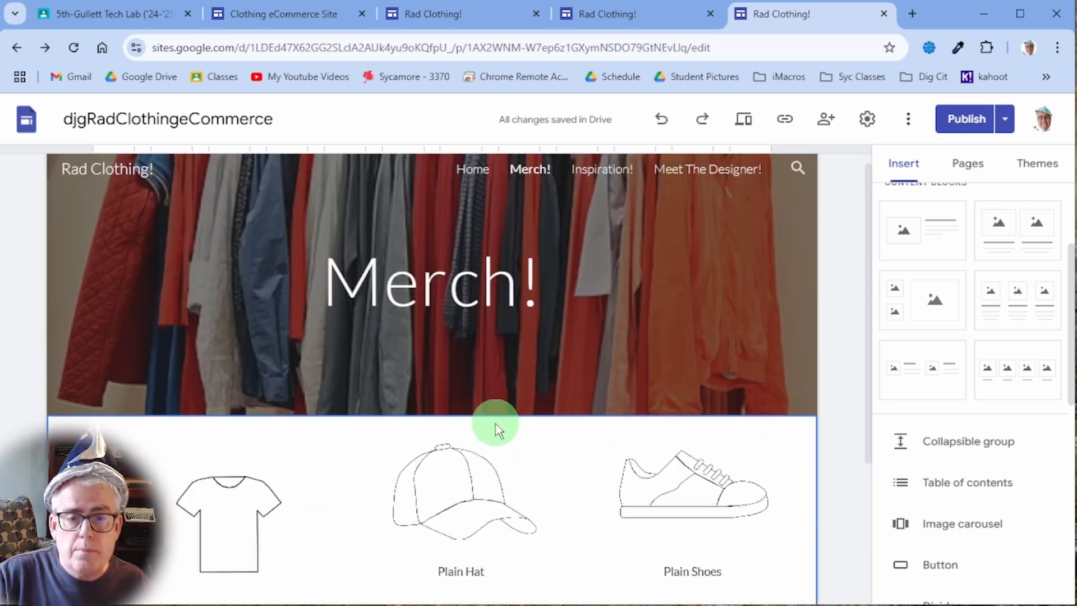
scroll(496, 431, down, 4)
scroll(494, 427, up, 3)
scroll(583, 448, down, 1)
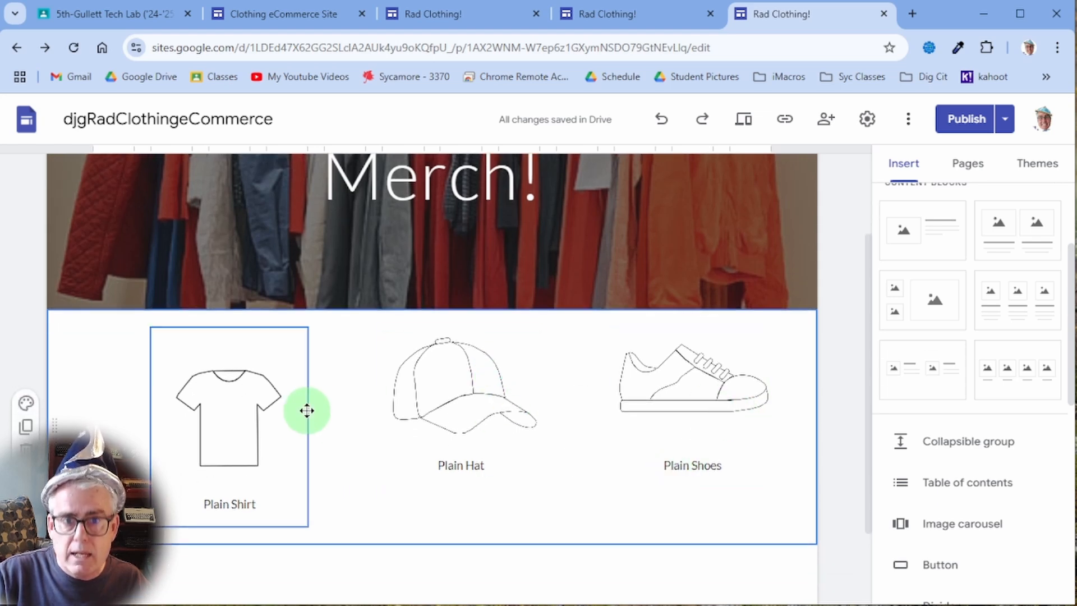
scroll(307, 411, down, 1)
scroll(307, 411, down, 1)
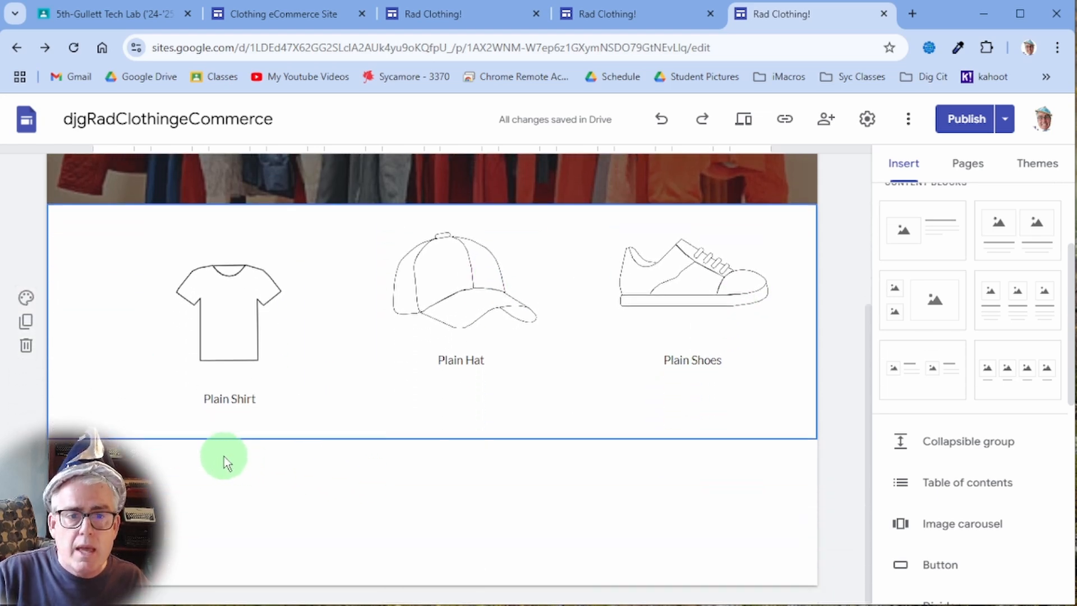
click(228, 398)
click(293, 435)
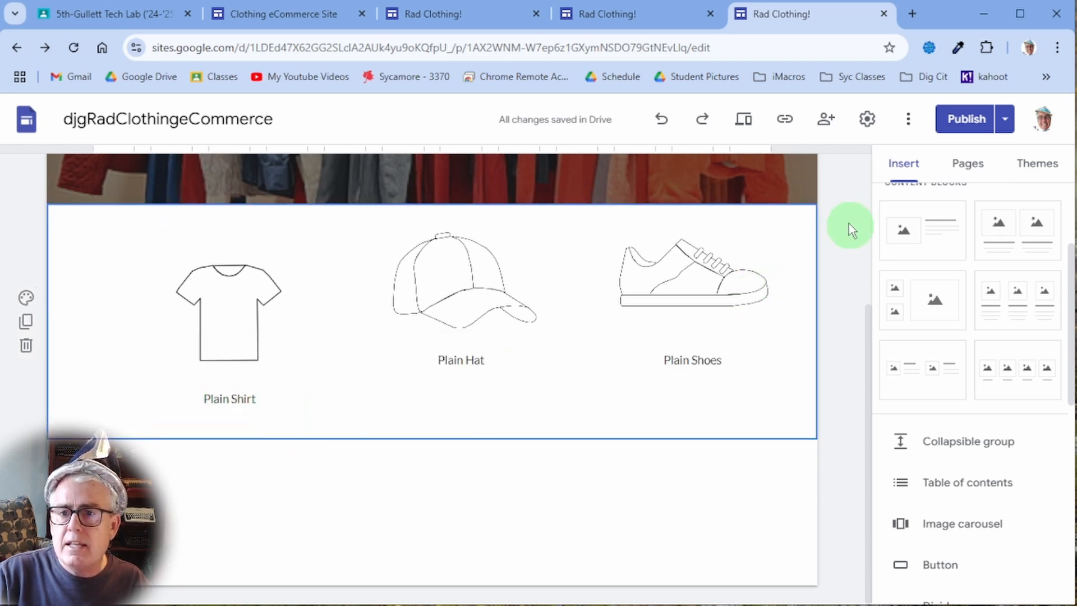
click(970, 168)
- Insert a new button named 'Buy Plain Shirt' and put the cursor in its empty Link field
click(914, 166)
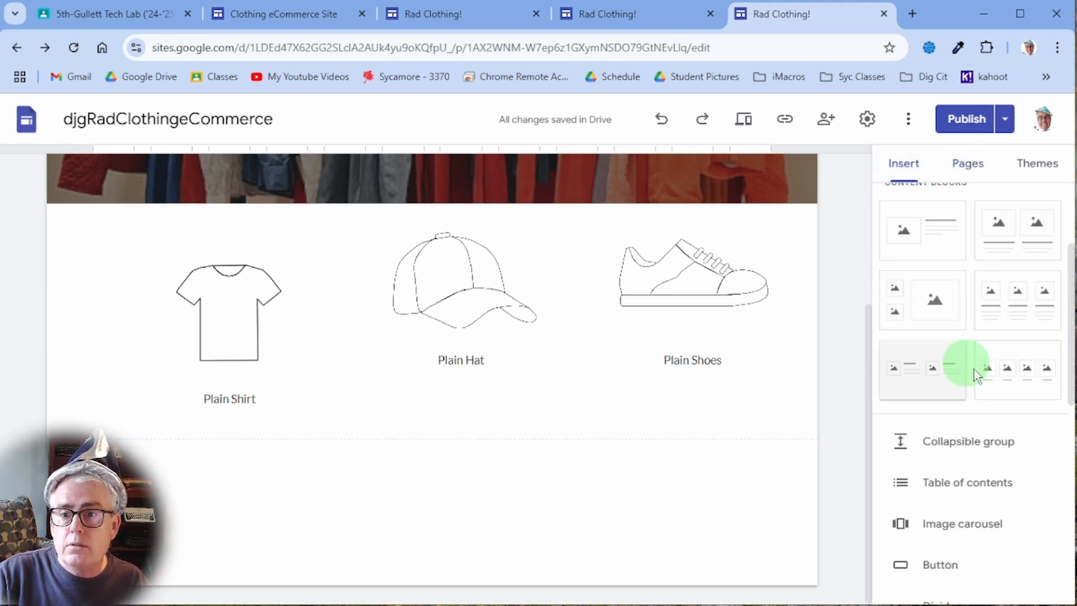
scroll(993, 450, up, 3)
scroll(991, 449, down, 3)
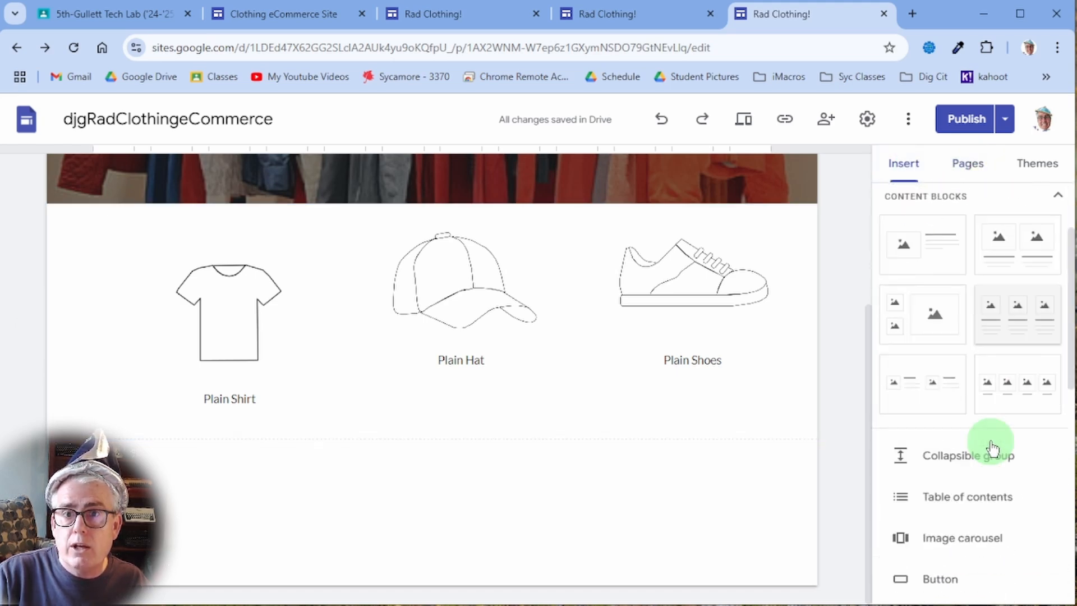
scroll(976, 559, down, 3)
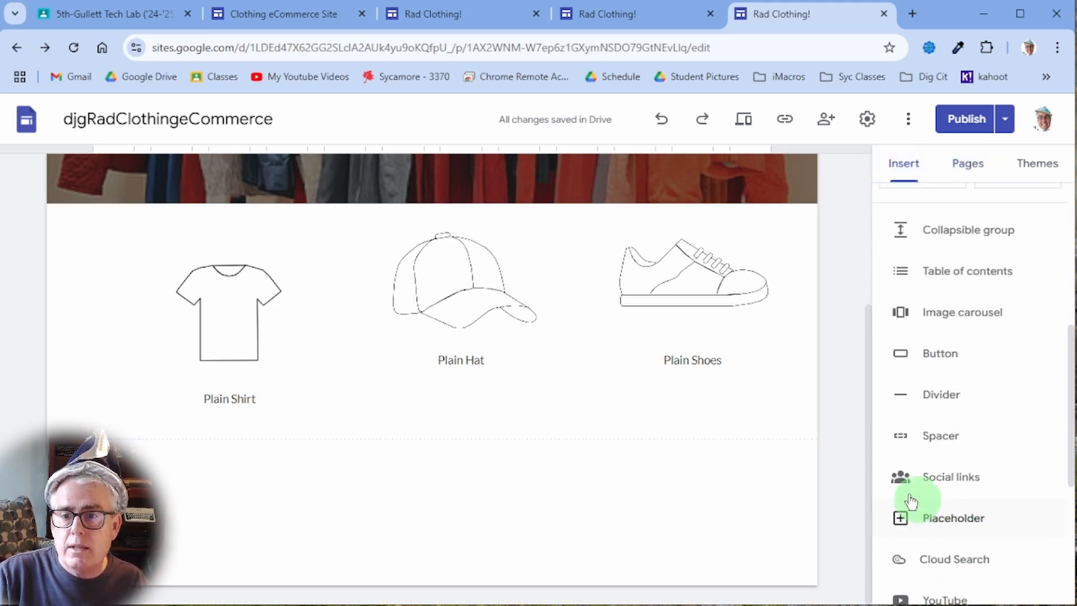
click(942, 352)
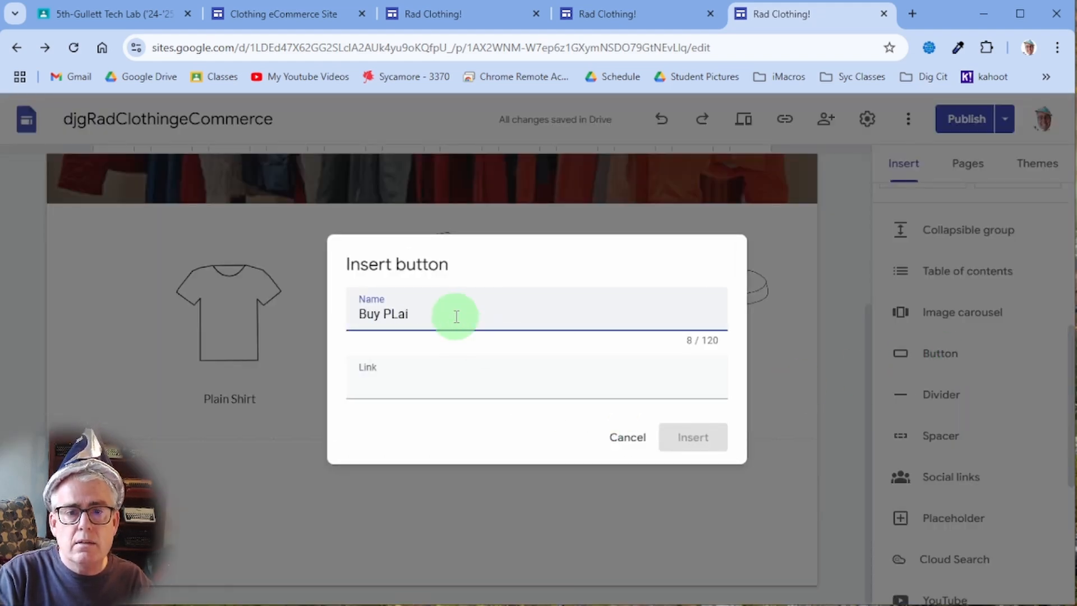
text(Buy Plain Shirt)
key(Tab)
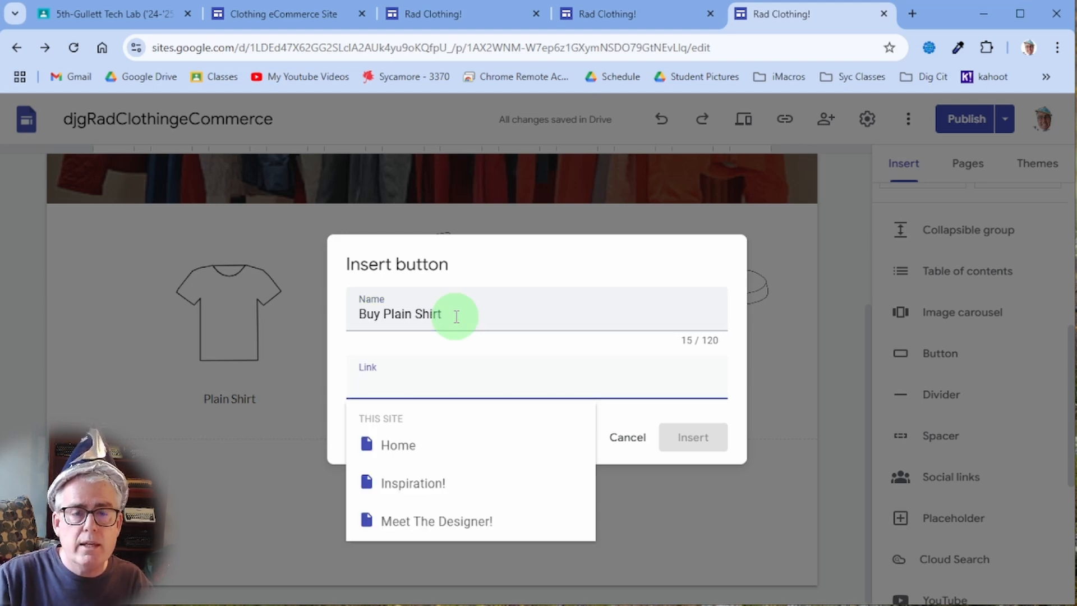
click(451, 392)
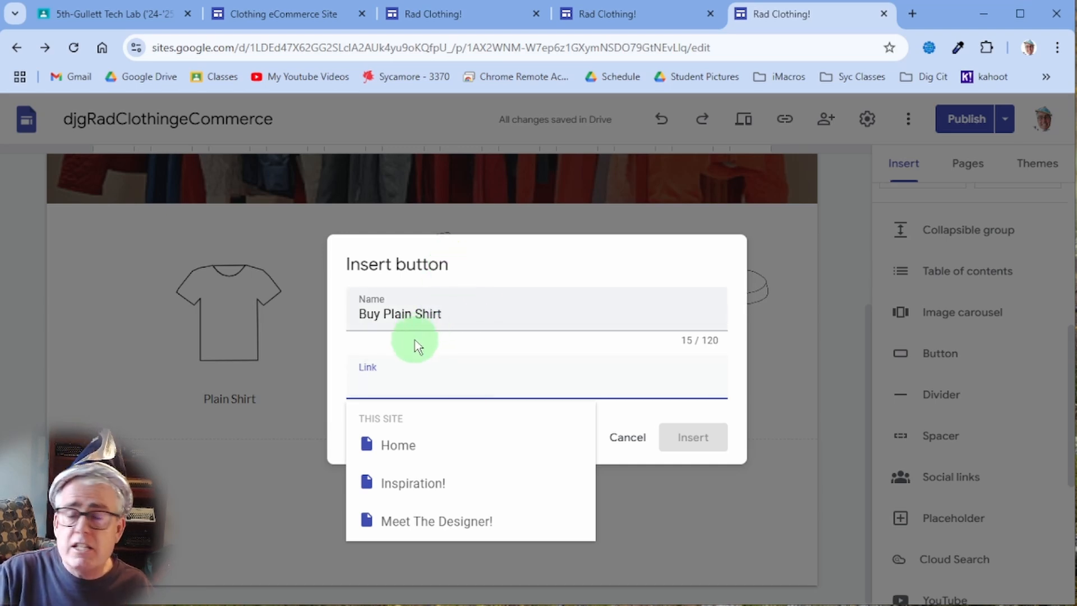
click(481, 352)
click(435, 382)
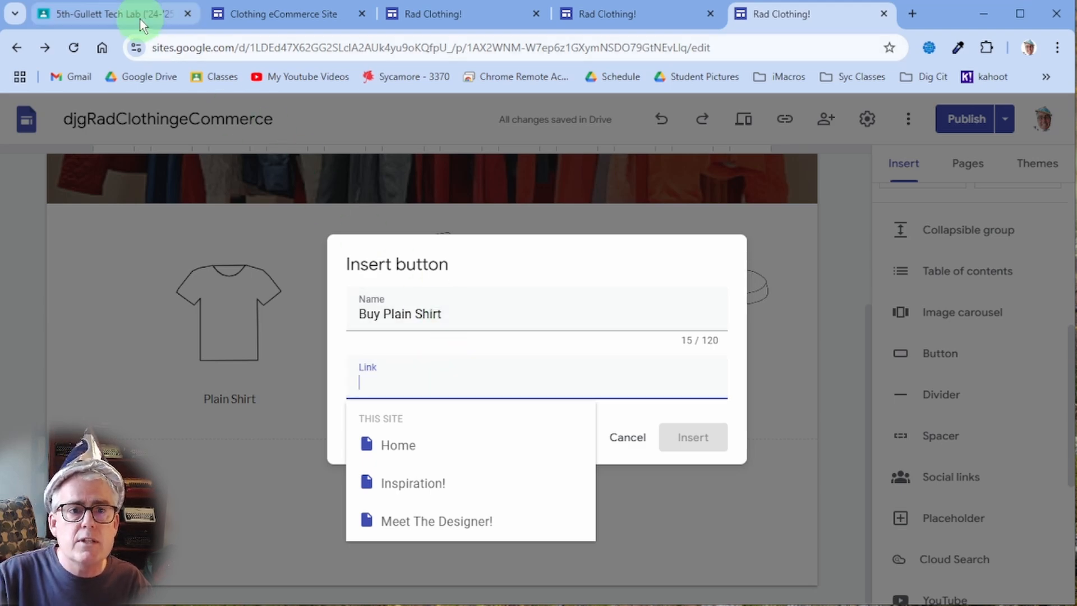
- Copy the mailto link template from the Clothing eCommerce Site instructions tab, then return to the editor
click(247, 15)
scroll(393, 370, down, 1)
scroll(548, 344, down, 13)
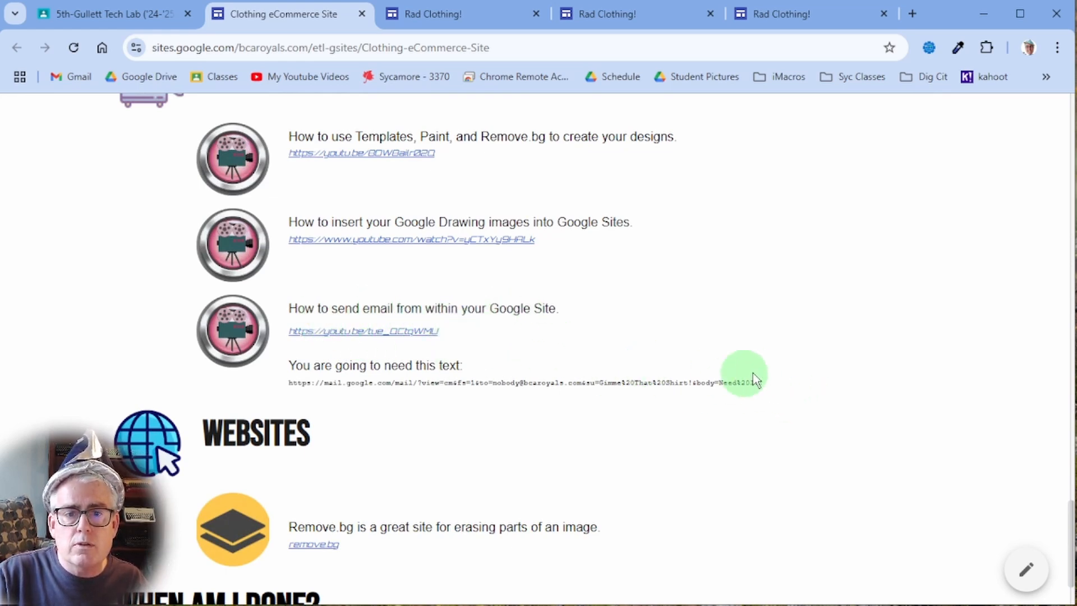
drag(764, 383, 288, 383)
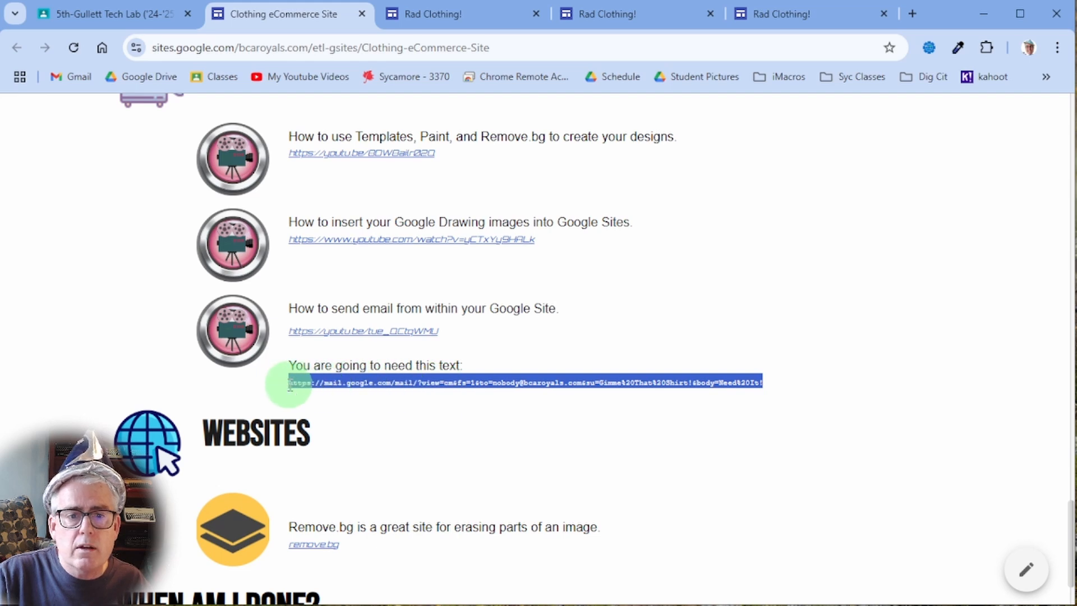
right_click(446, 383)
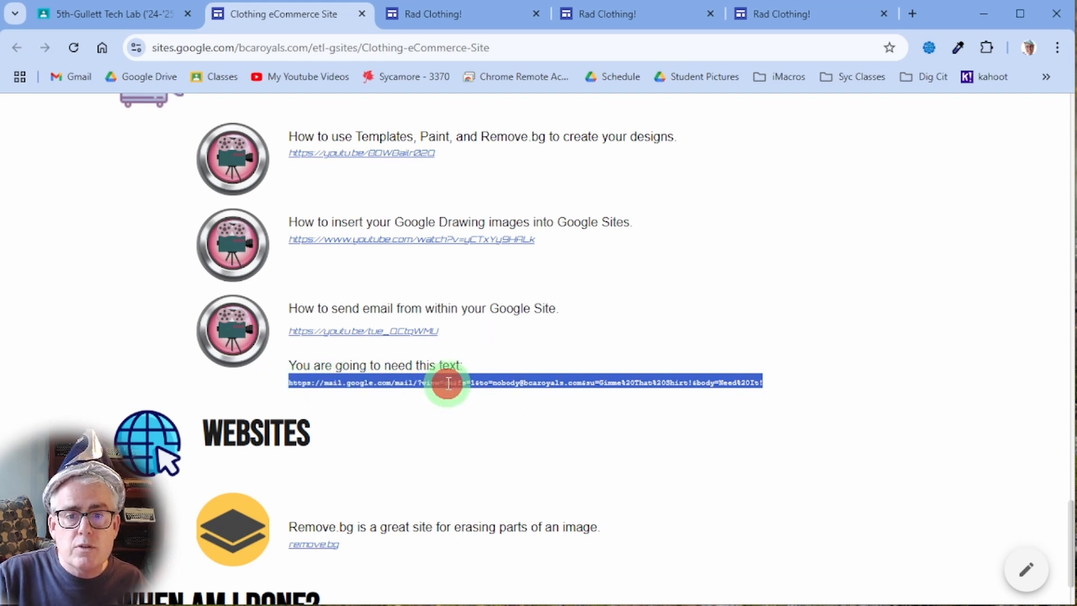
click(469, 405)
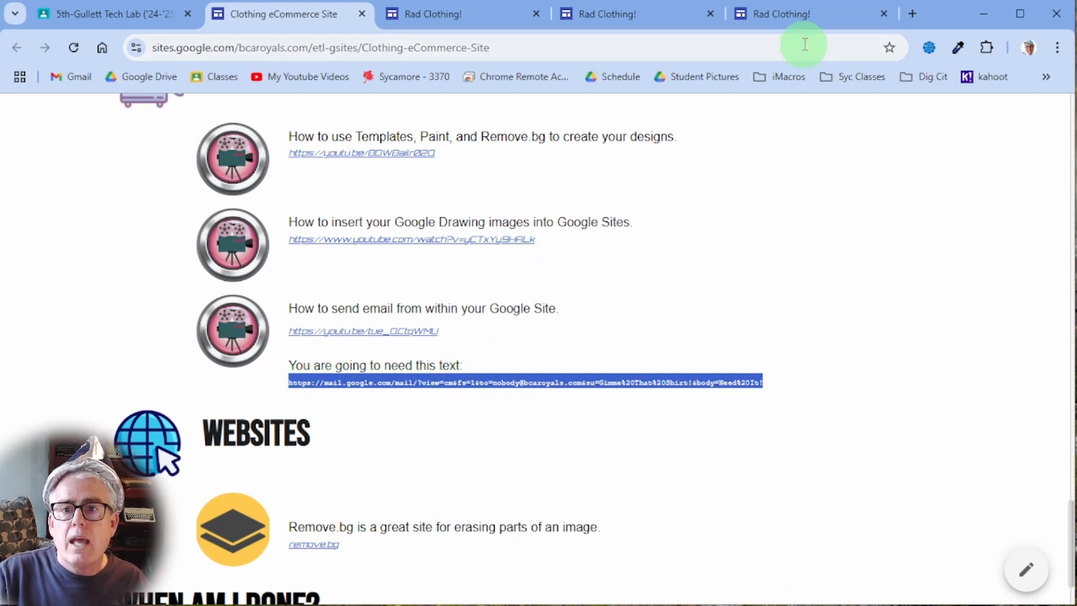
click(759, 17)
- Paste the mail link as the button's link and change the message body to One%20Hat%20Please
right_click(380, 382)
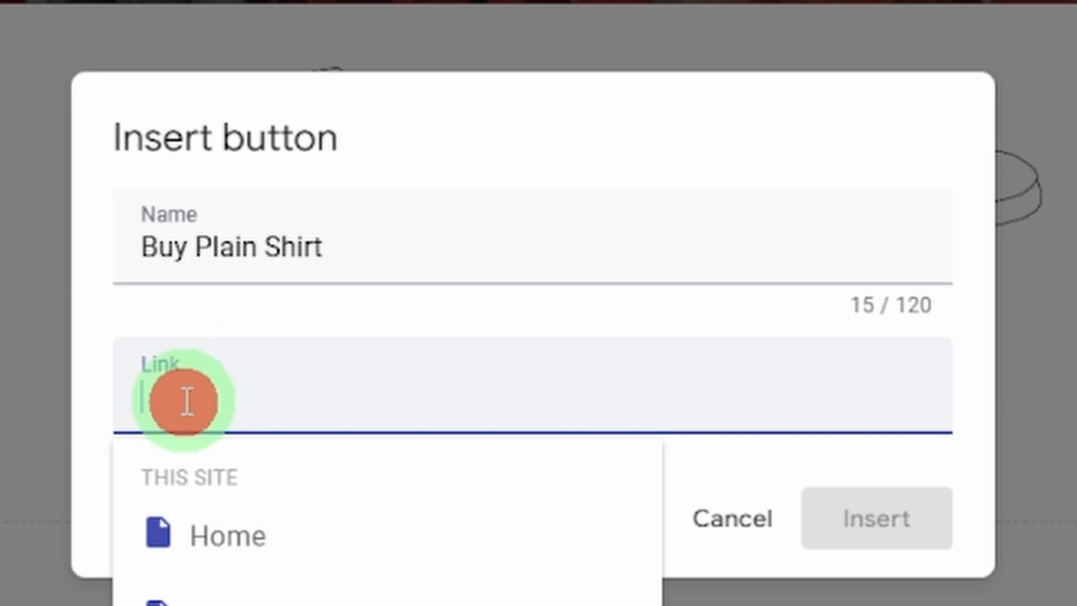
click(302, 7)
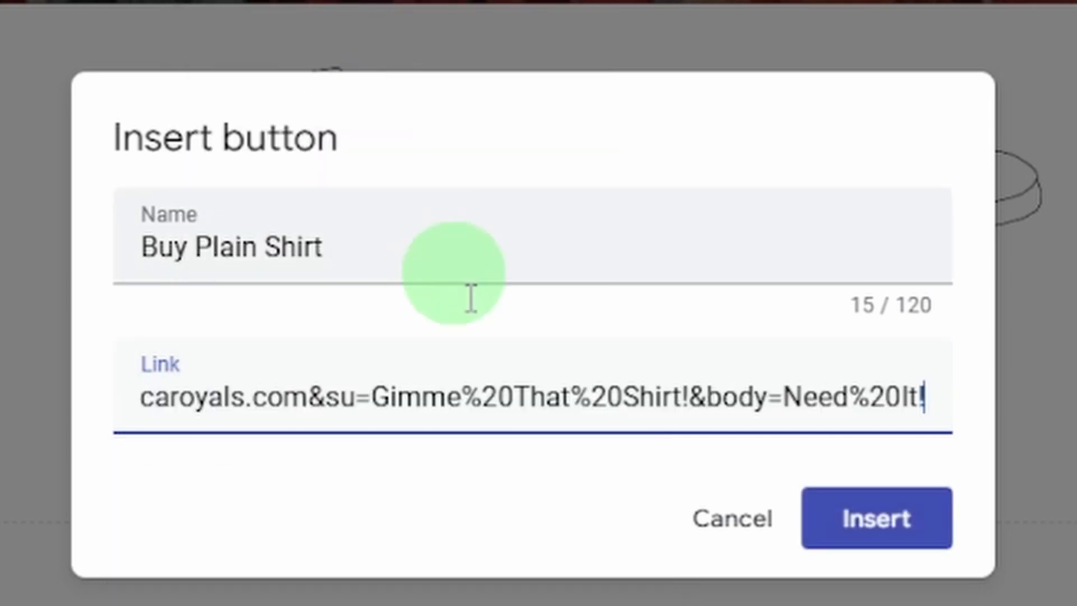
key(ctrl+Left)
key(ctrl+Left)
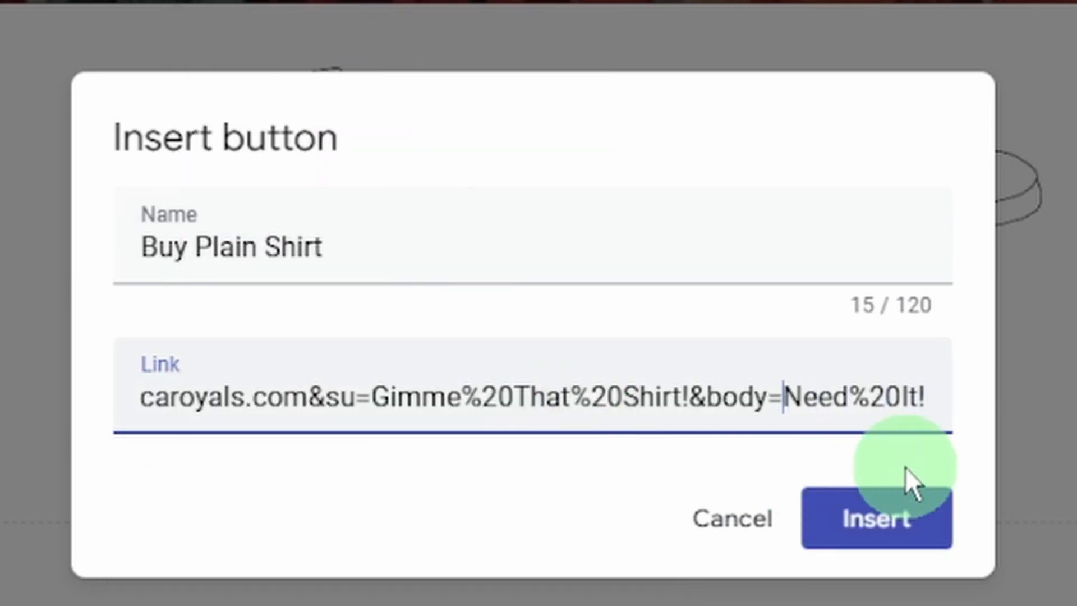
key(shift+Right)
key(shift+Right)
key(shift+Right)
key(shift+Right)
key(shift+Right)
key(shift+Right)
key(shift+Right)
key(shift+Right)
key(shift+Right)
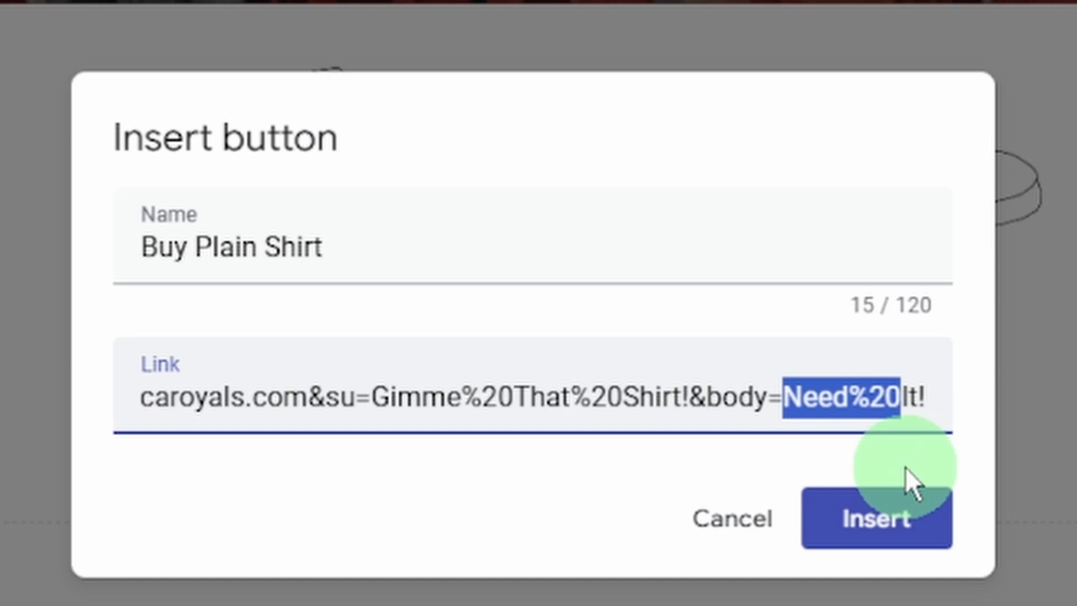
text(O)
key(Delete)
text(ne )
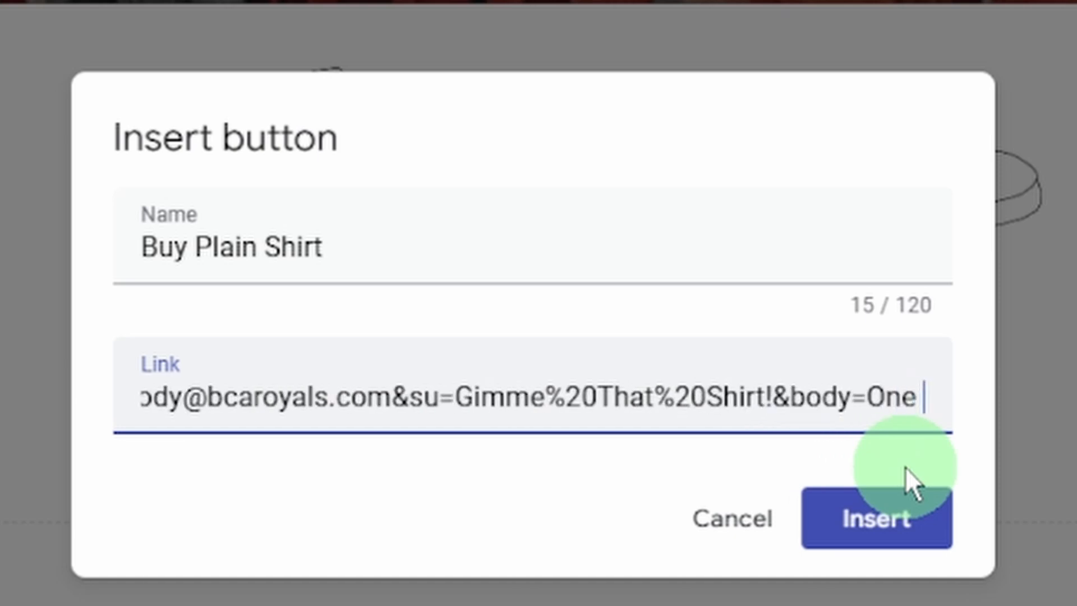
text(Hat Please)
key(Left)
key(Left)
key(Left)
key(Left)
key(Left)
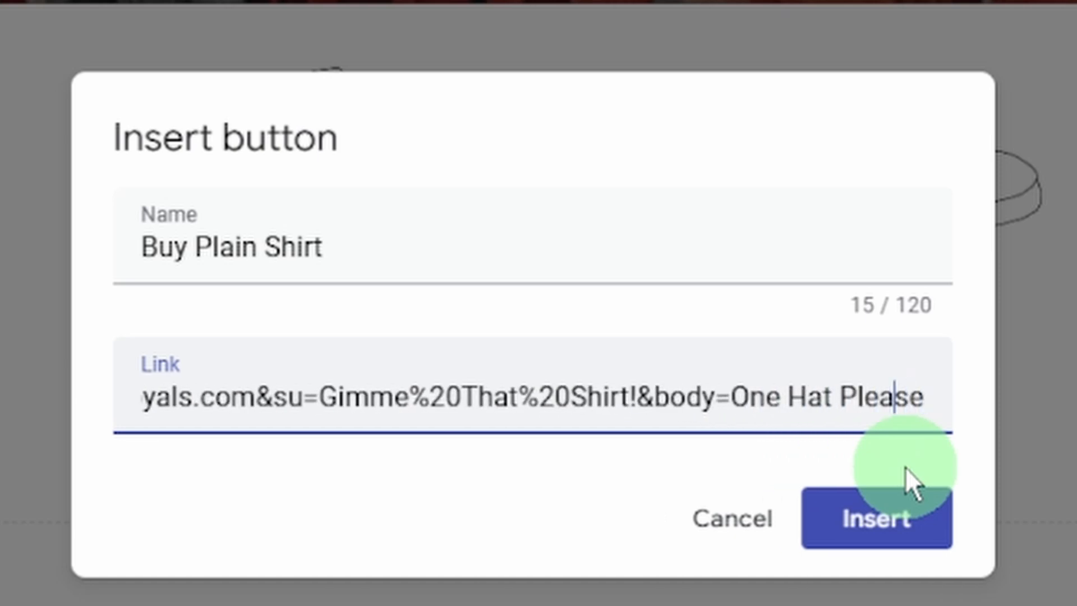
key(Left)
key(Left)
key(Left)
key(Left)
key(Left)
key(Delete)
text(%20)
key(Right)
key(Right)
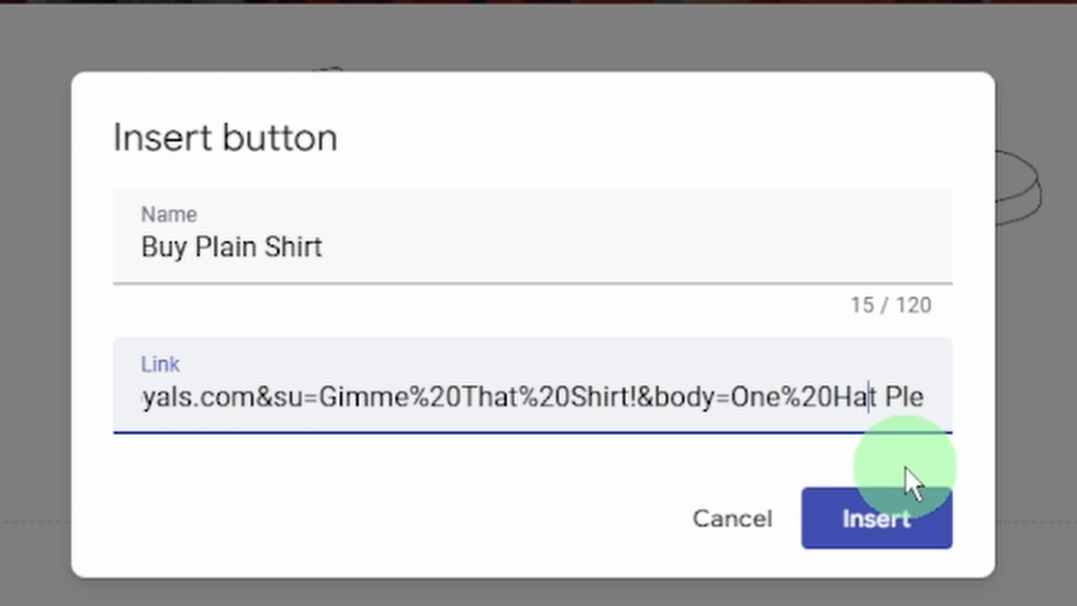
key(Right)
key(shift+Right)
text(%20)
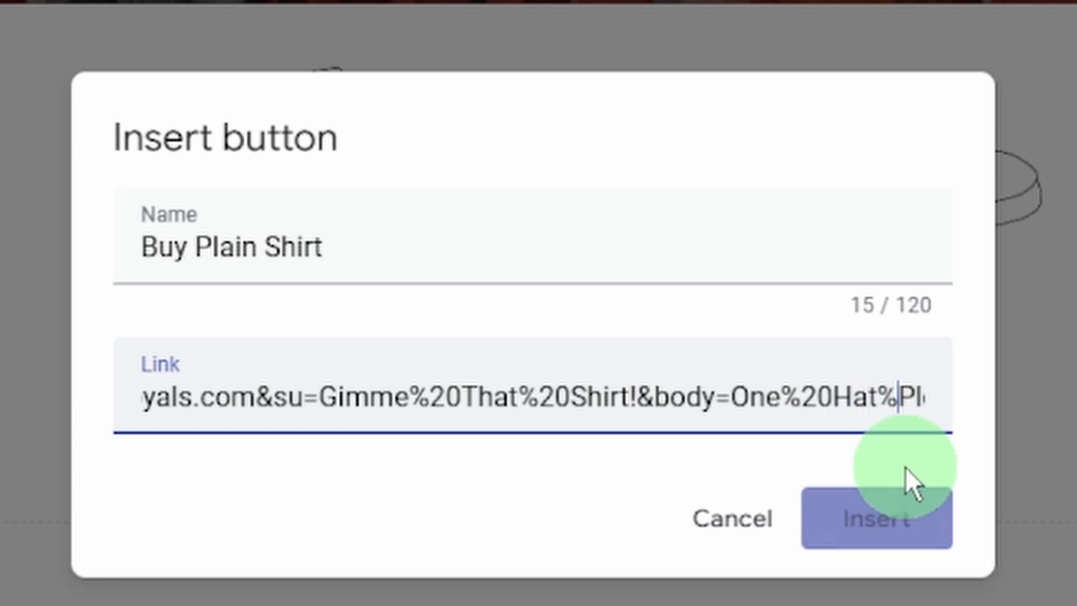
- Replace the link's subject with Purchasing%20One%20Plain%20Shirt
key(Left)
key(Left)
key(ctrl+Left)
key(ctrl+Left)
key(ctrl+Left)
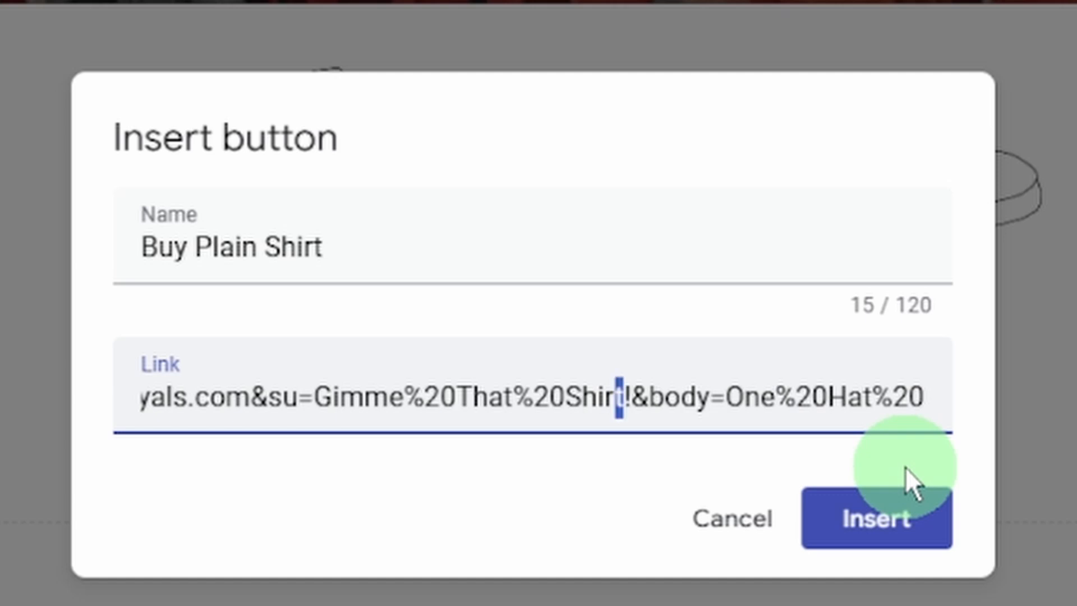
key(shift+Left)
key(shift+Left)
key(shift+Left)
key(shift+Left)
key(shift+Left)
key(shift+Left)
key(shift+Left)
key(shift+Left)
key(shift+Left)
key(shift+Left)
key(shift+Left)
key(shift+Left)
key(shift+Left)
key(shift+Left)
key(shift+Left)
key(shift+Left)
key(shift+Left)
key(shift+Left)
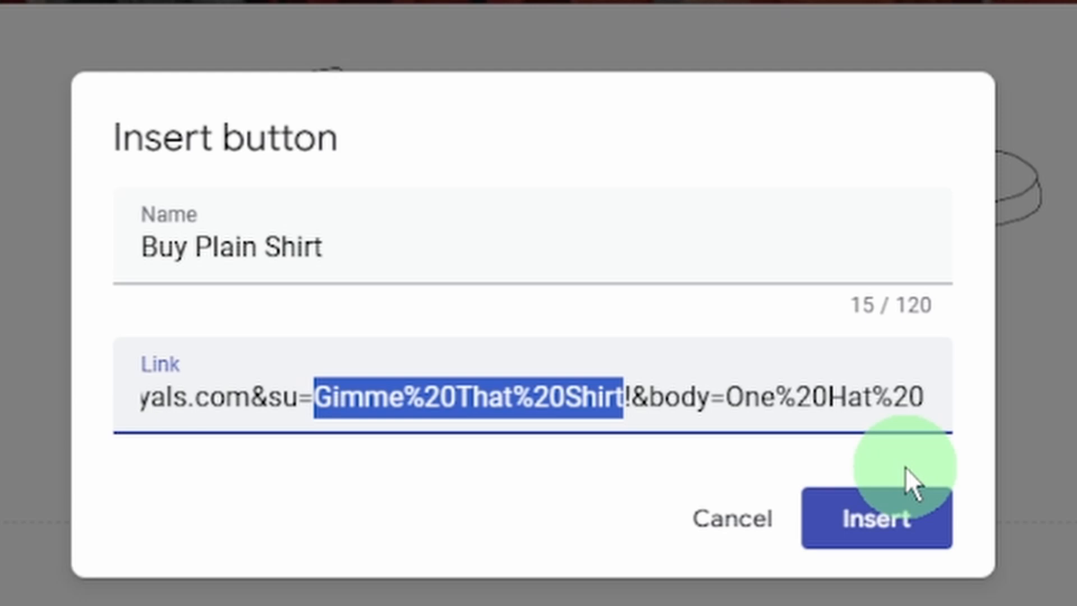
text(Purchasing)
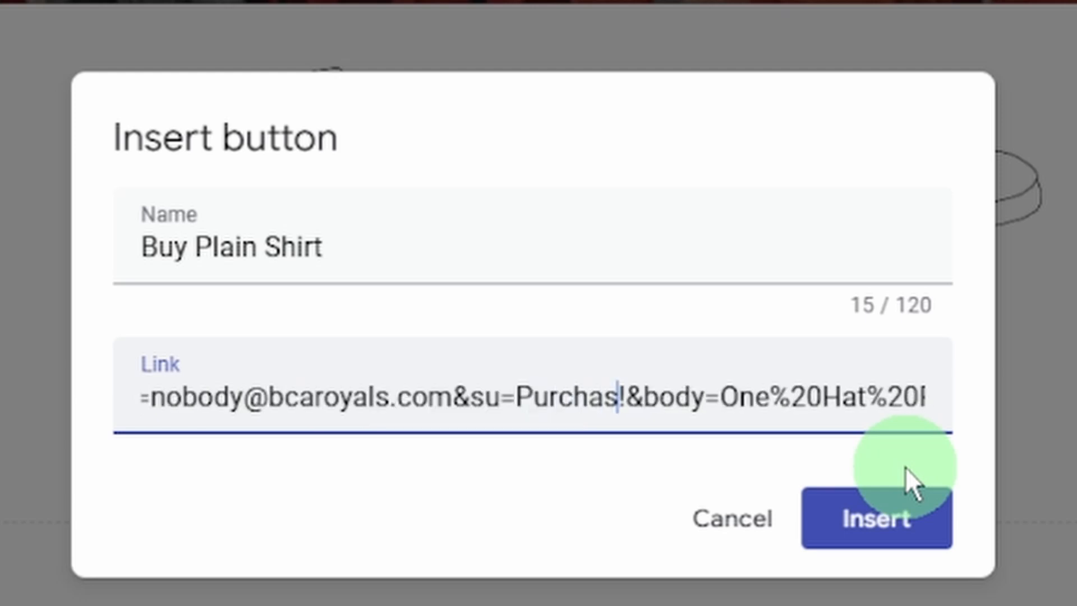
text( One La)
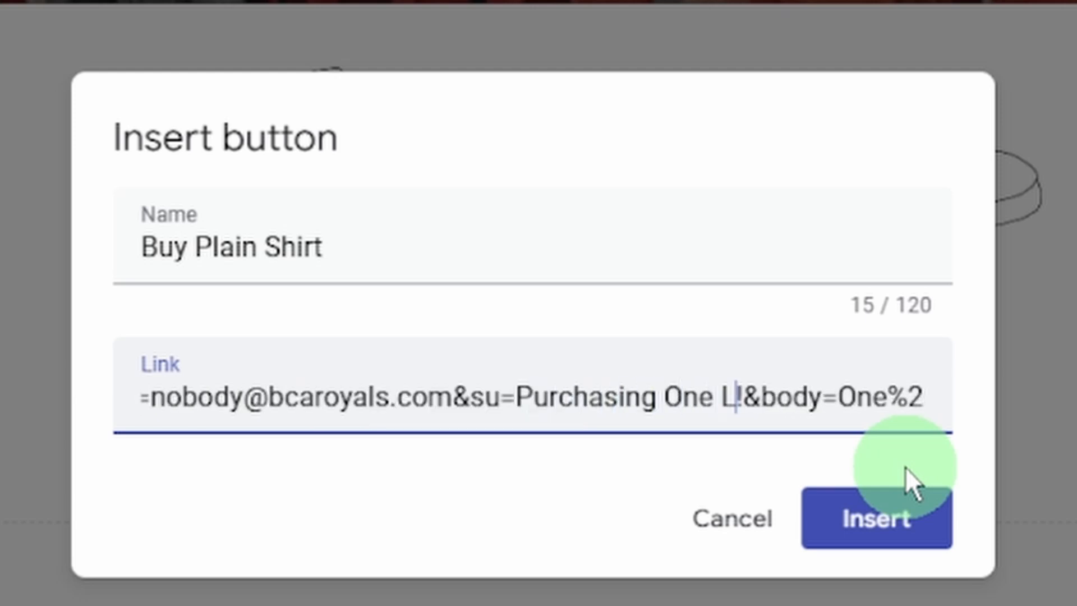
key(BackSpace)
key(BackSpace)
text(Plain Shirt)
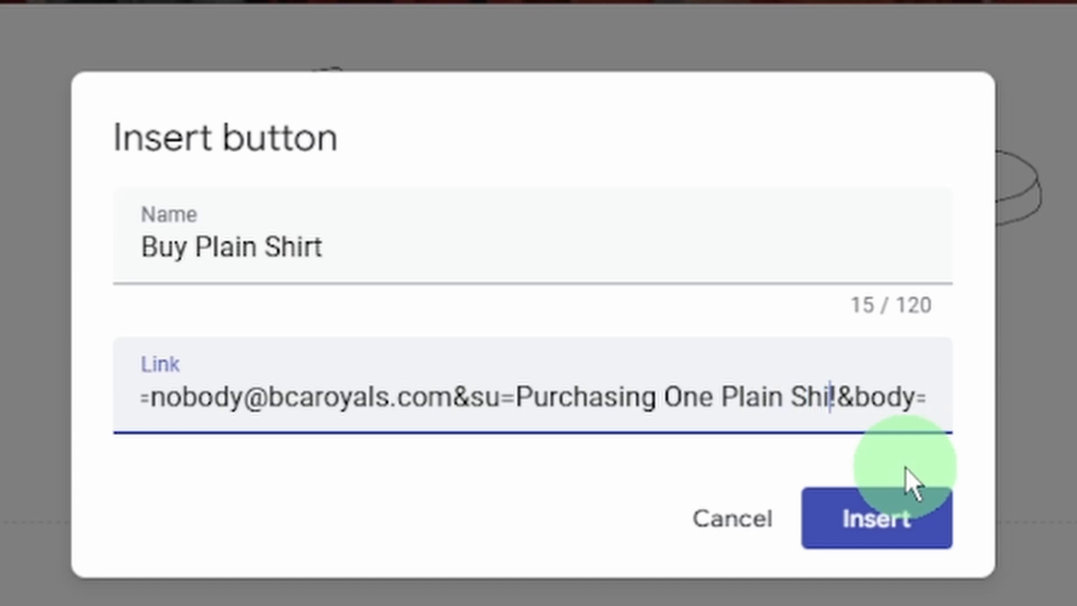
key(Left)
key(Left)
key(Left)
key(Left)
key(Left)
key(shift+Left)
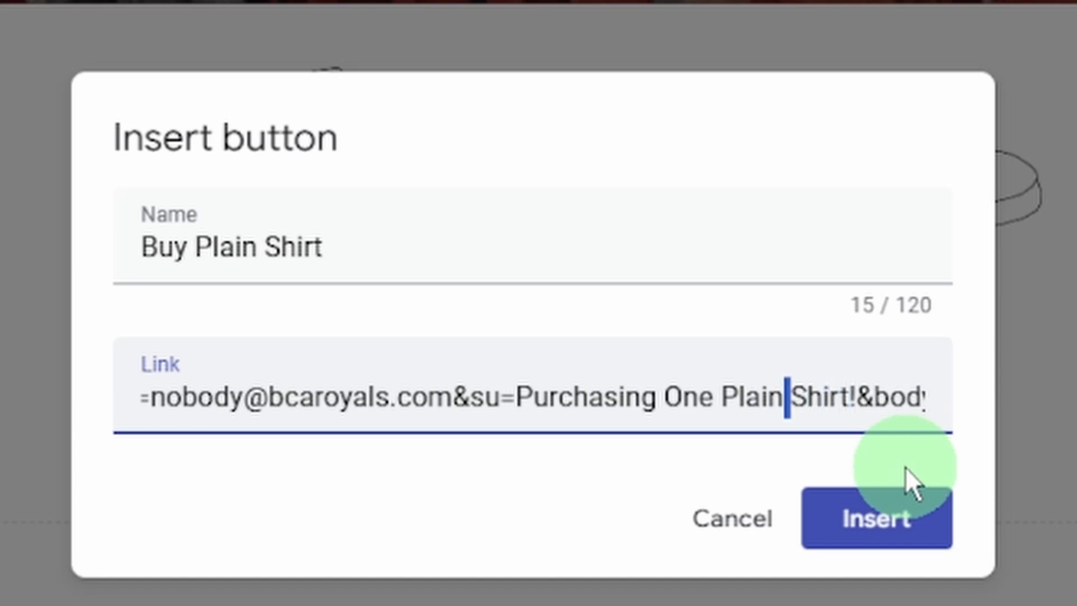
text(%20)
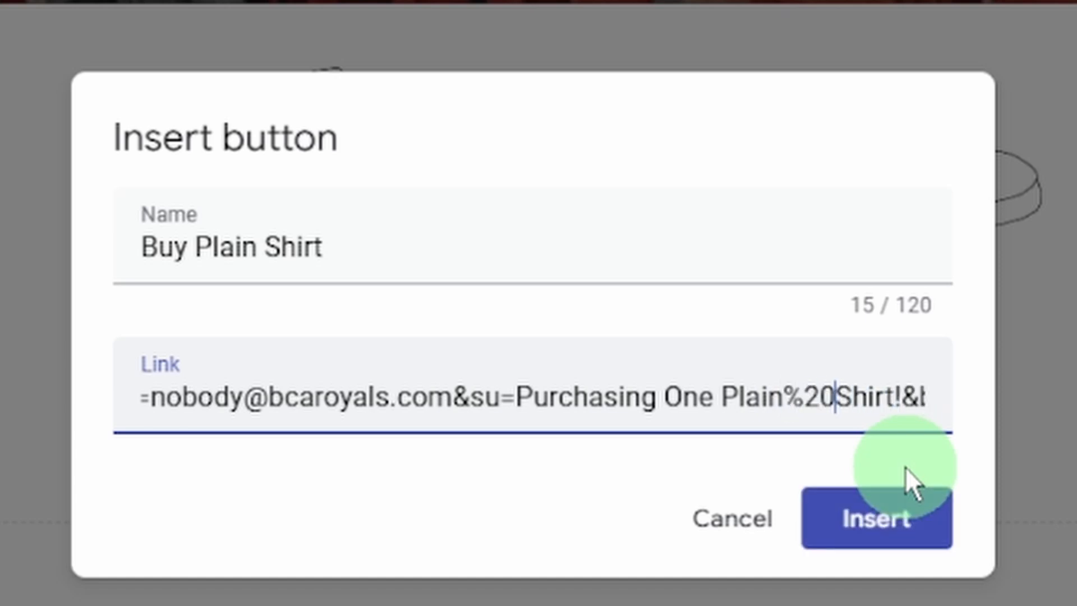
key(shift+Left)
key(shift+Left)
key(shift+Left)
key(Left)
key(Left)
key(Left)
key(Left)
key(Left)
key(Left)
text(%20)
key(Left)
key(Left)
key(Left)
key(Left)
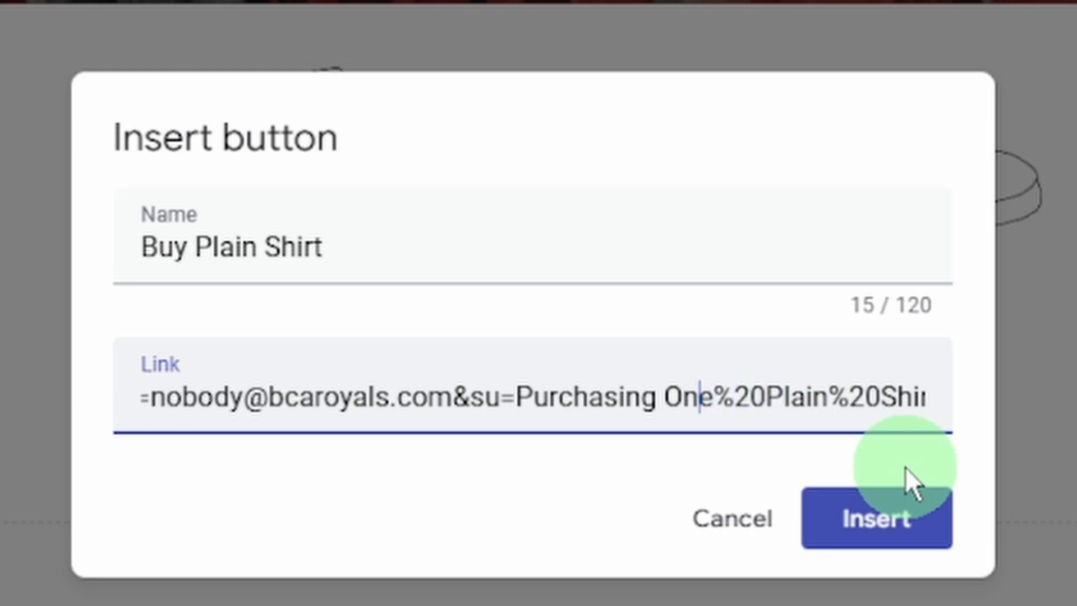
key(BackSpace)
text(%20)
key(Left)
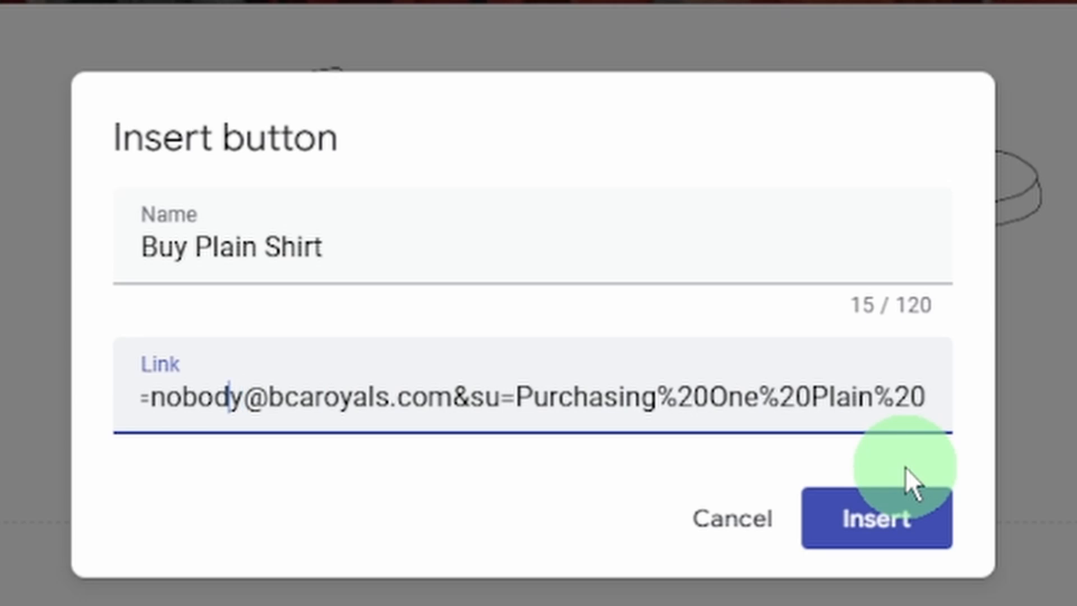
- Replace the placeholder recipient with the store's email username and insert the button
key(shift+Left)
key(shift+Left)
key(shift+Left)
key(shift+Left)
key(shift+Left)
key(shift+Left)
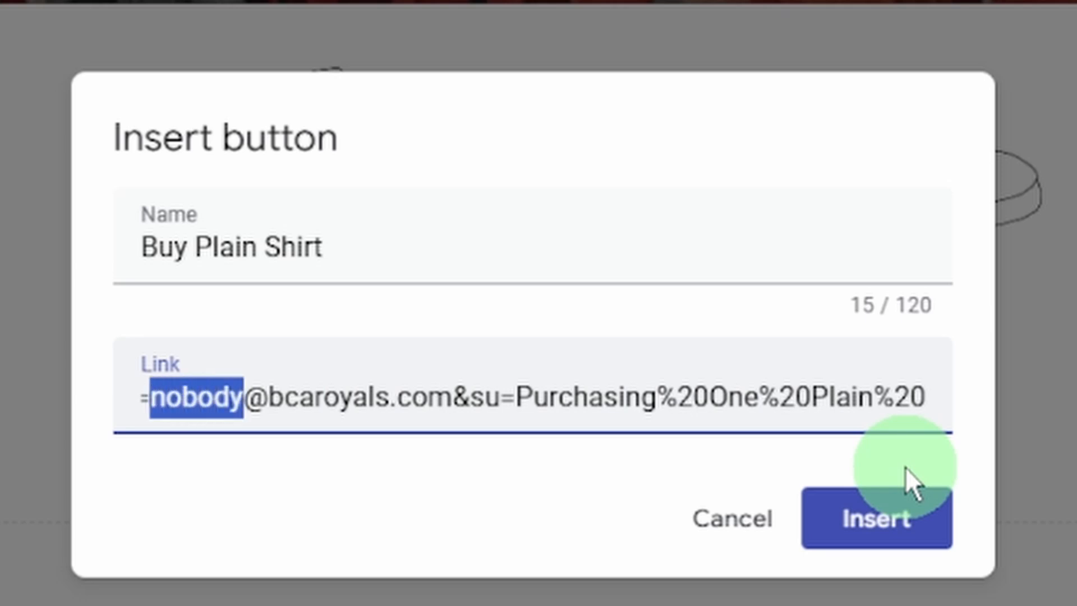
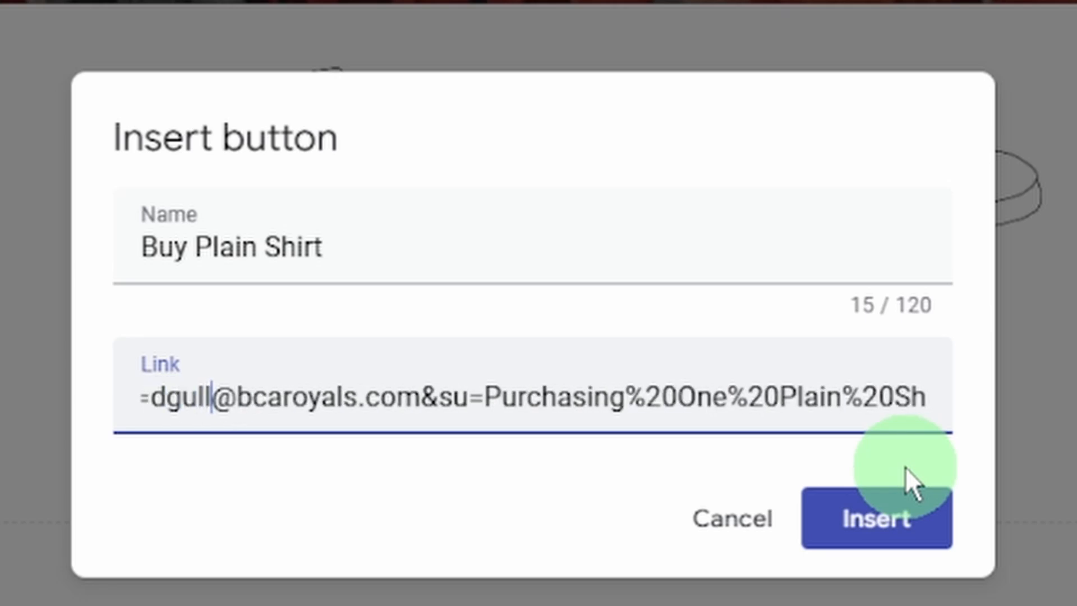
click(943, 530)
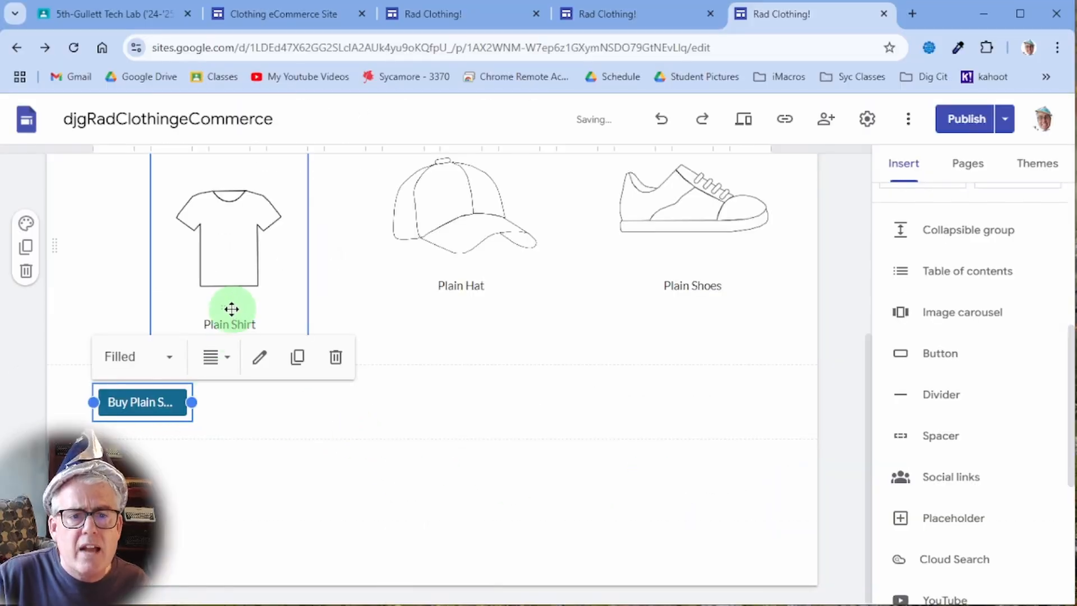
- Move the Buy Plain Shirt button under the Plain Shirt caption and select the shirt card
click(419, 473)
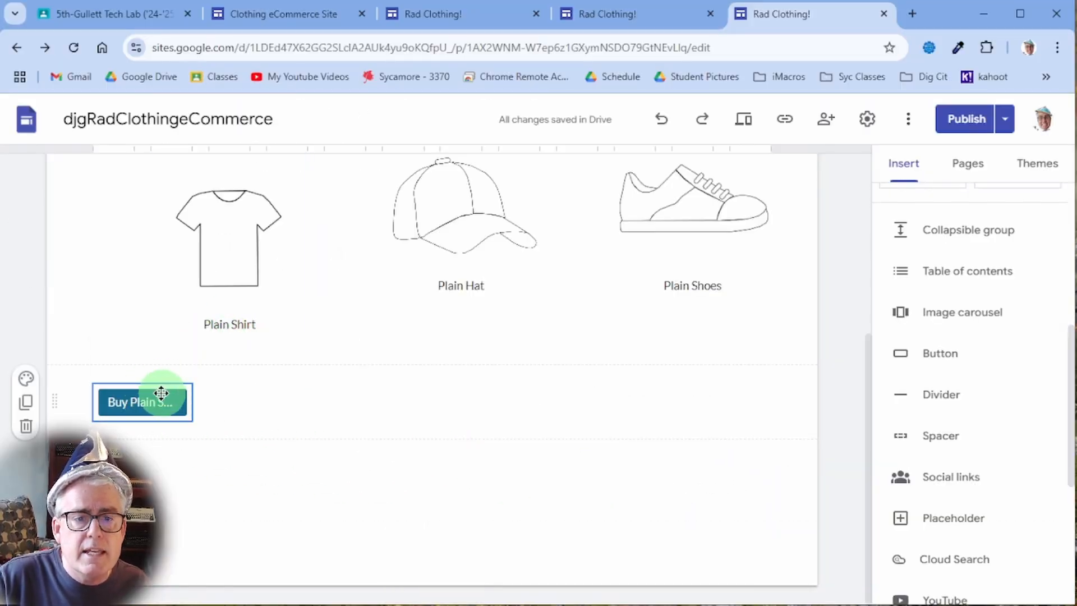
drag(157, 388, 234, 347)
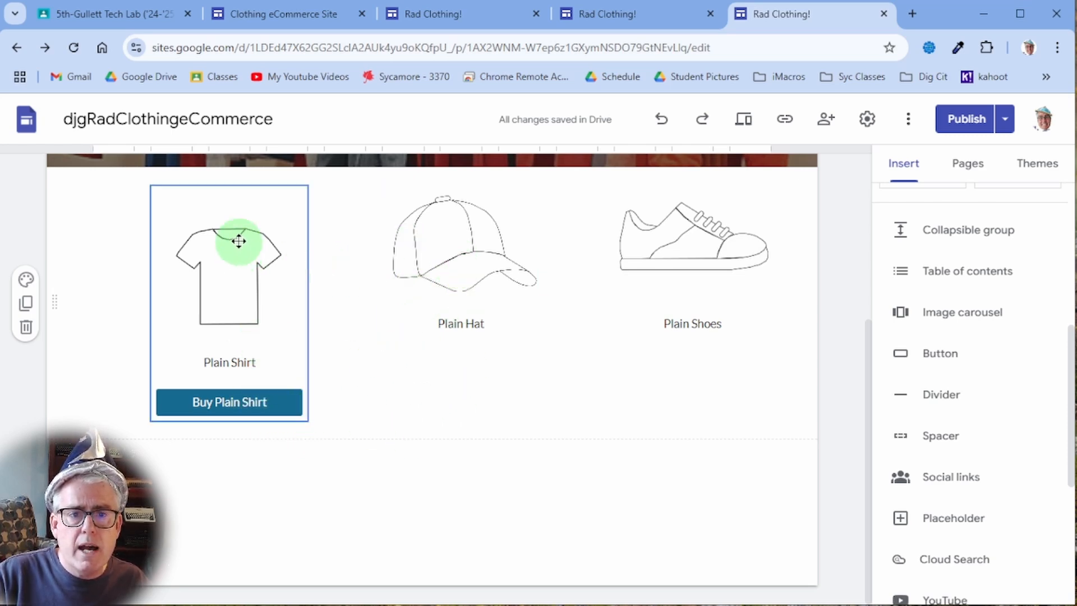
right_click(253, 212)
click(164, 300)
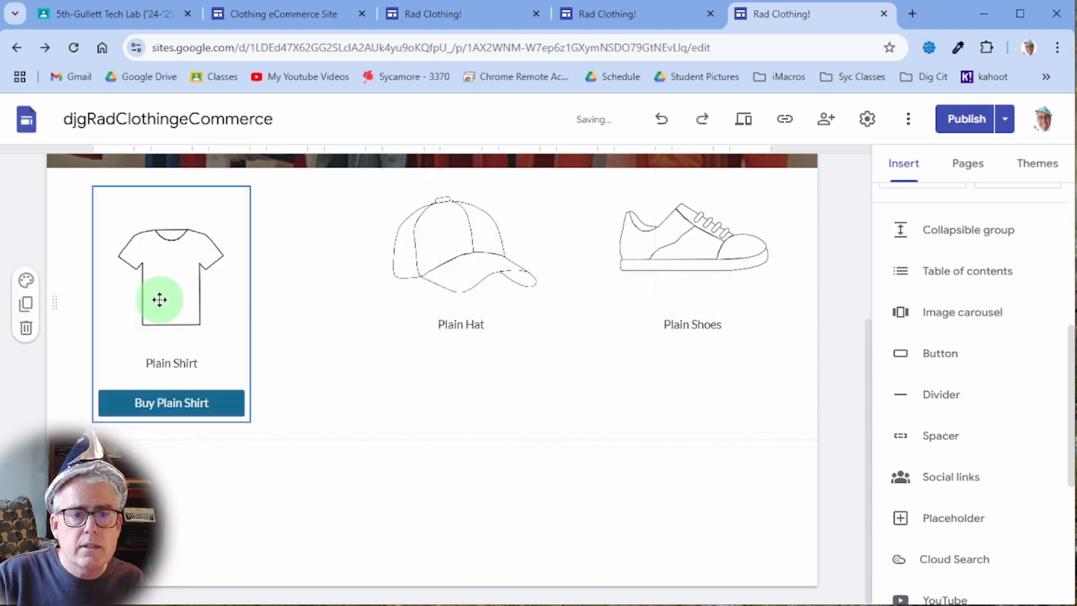
drag(159, 298, 247, 290)
click(326, 372)
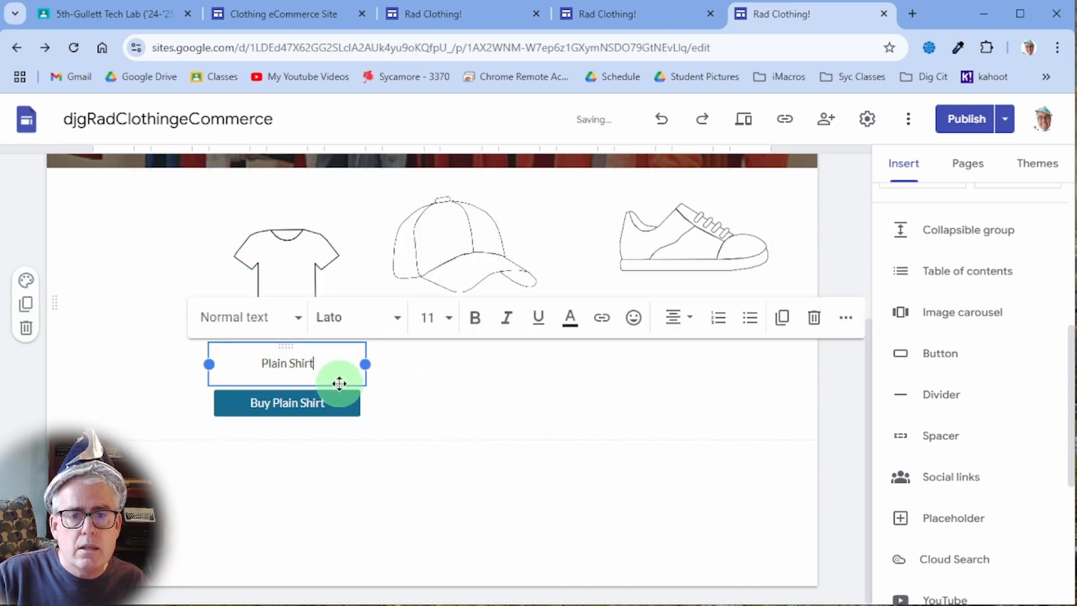
click(333, 295)
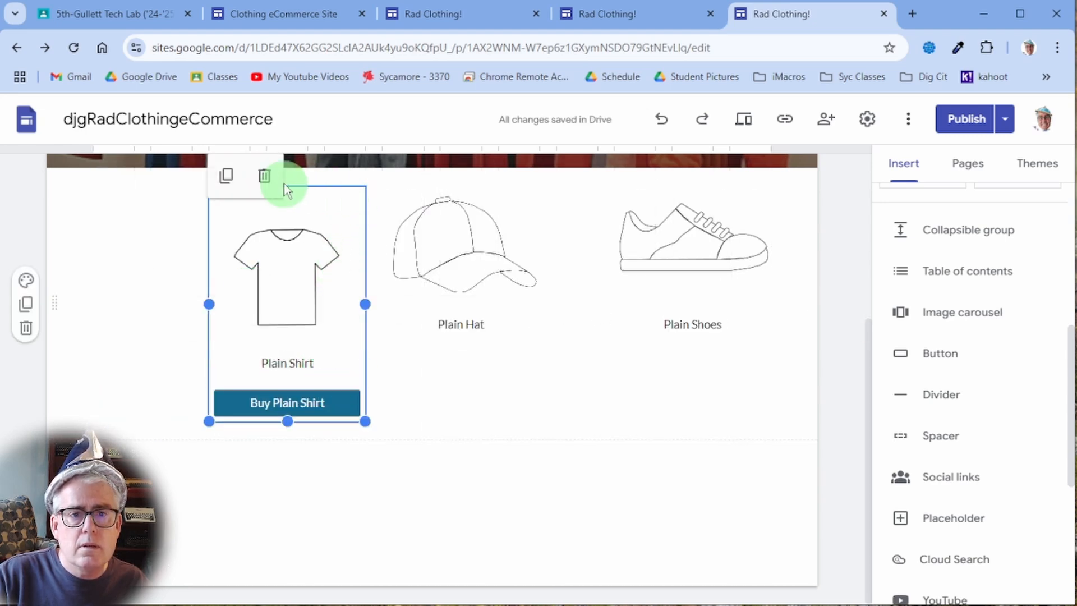
- Delete the Plain Hat and Plain Shoes columns
click(533, 194)
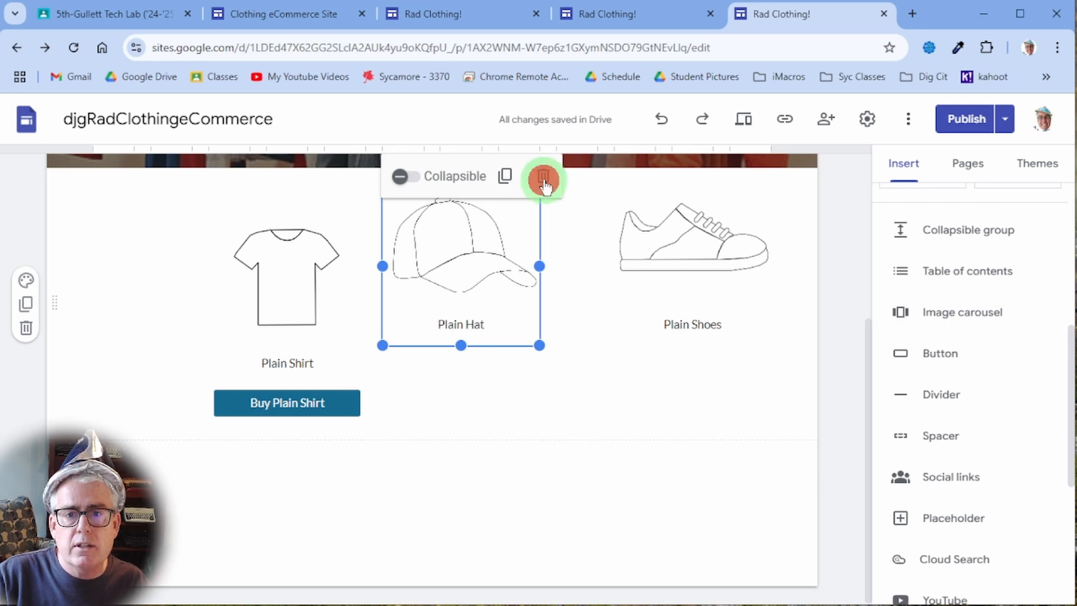
click(542, 178)
click(707, 197)
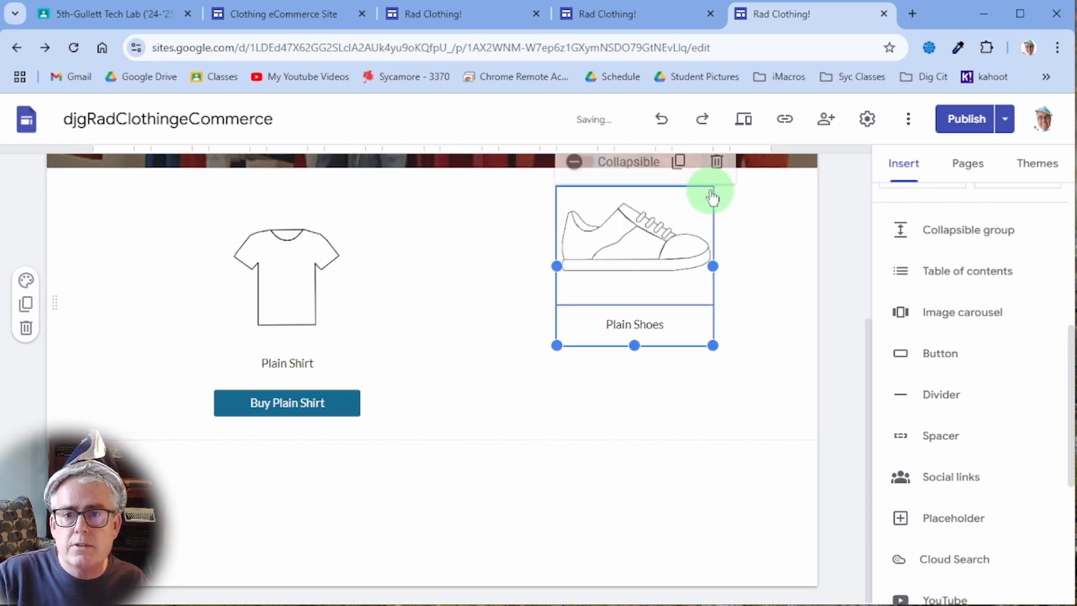
click(716, 163)
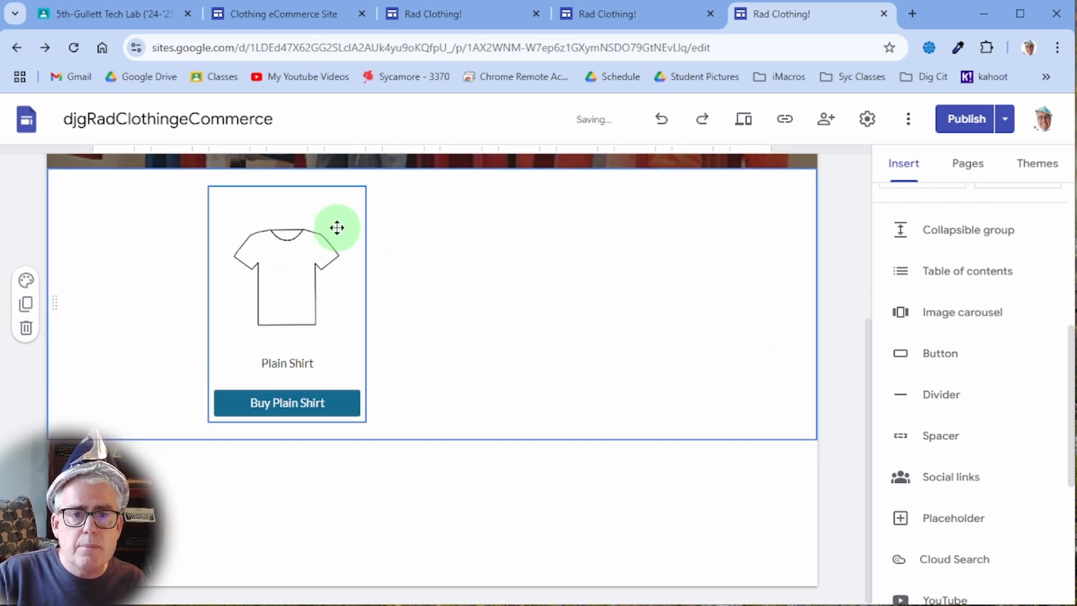
mouse_move(344, 200)
mouse_down()
mouse_move(305, 213)
mouse_move(342, 196)
mouse_up()
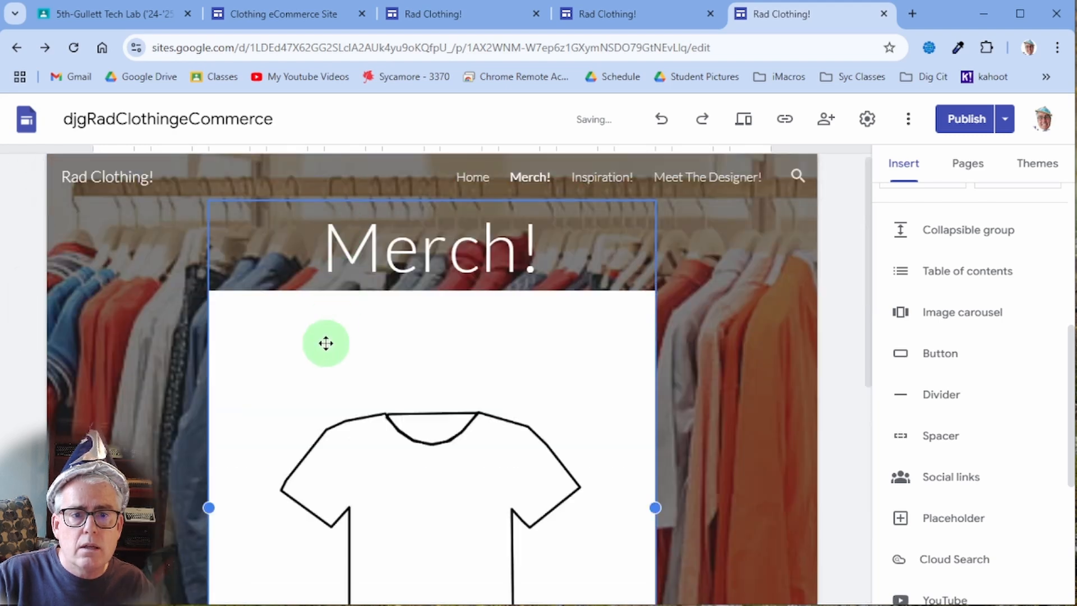
- Undo the misplaced move, duplicate the shirt card, place the copy beside it and match its height
scroll(326, 343, down, 3)
key(ctrl+z)
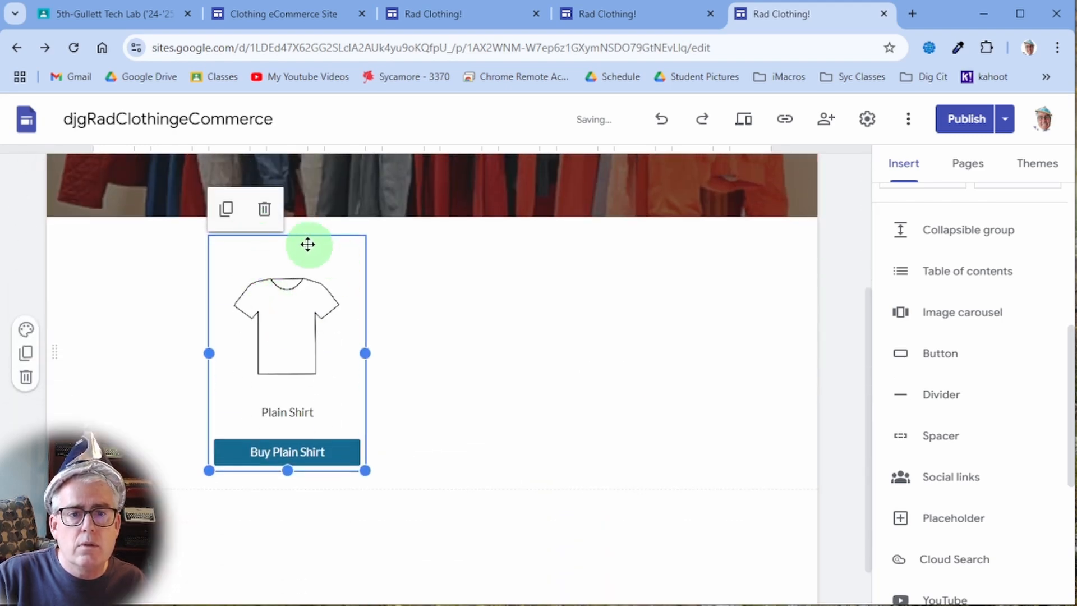
click(228, 211)
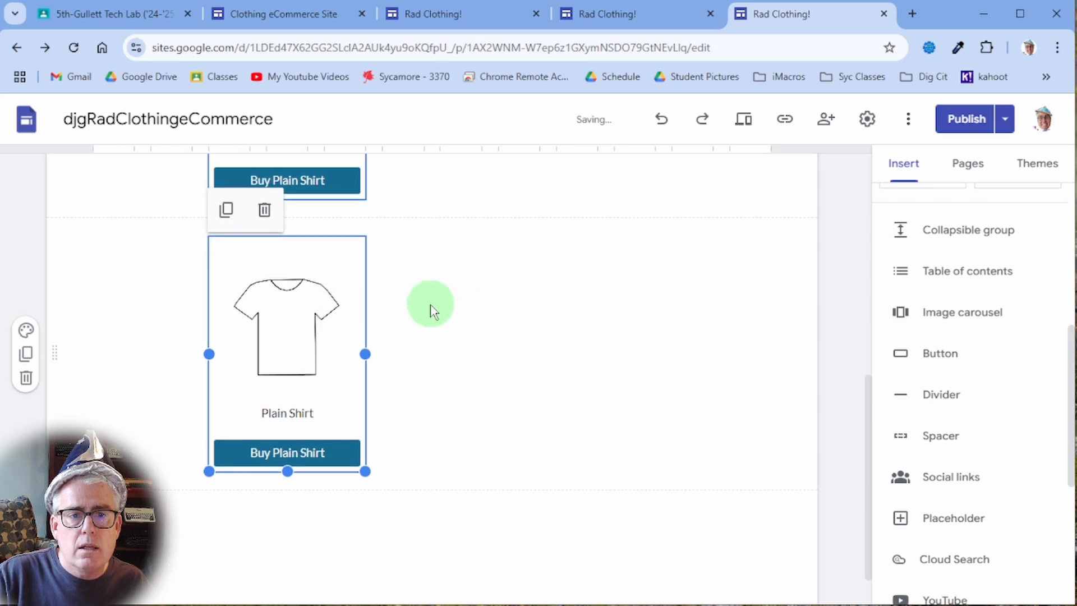
scroll(391, 397, up, 2)
drag(330, 408, 452, 224)
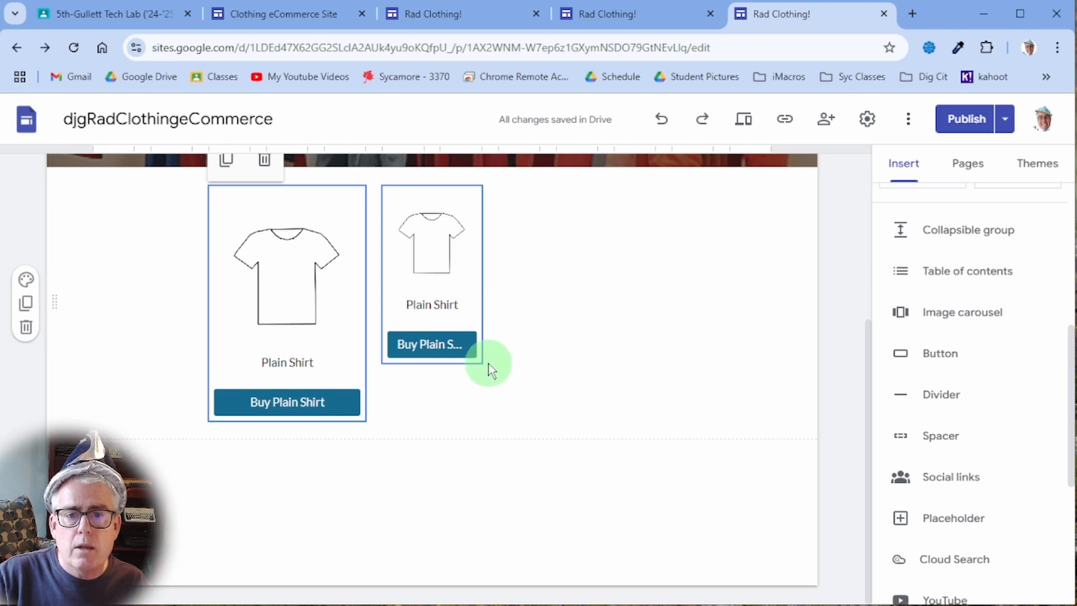
click(470, 324)
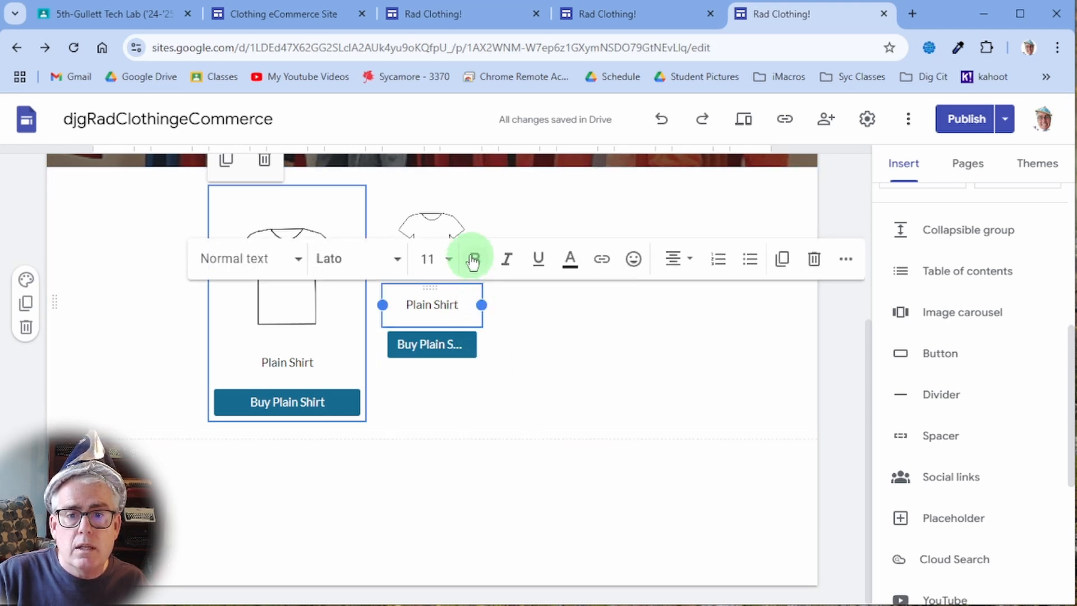
click(470, 219)
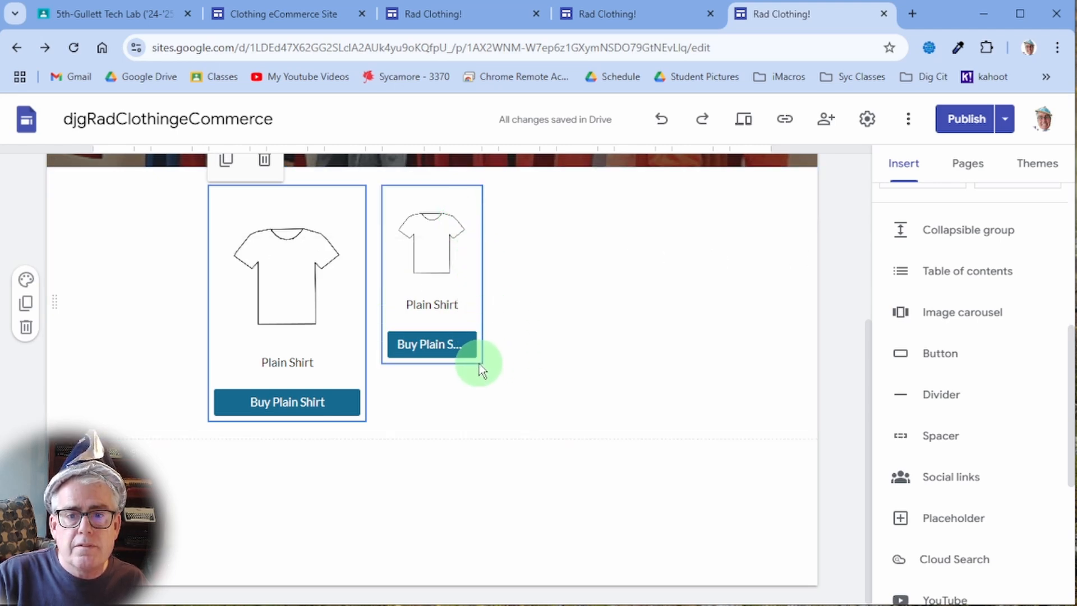
mouse_move(459, 252)
mouse_down()
mouse_move(463, 207)
mouse_move(456, 274)
mouse_up()
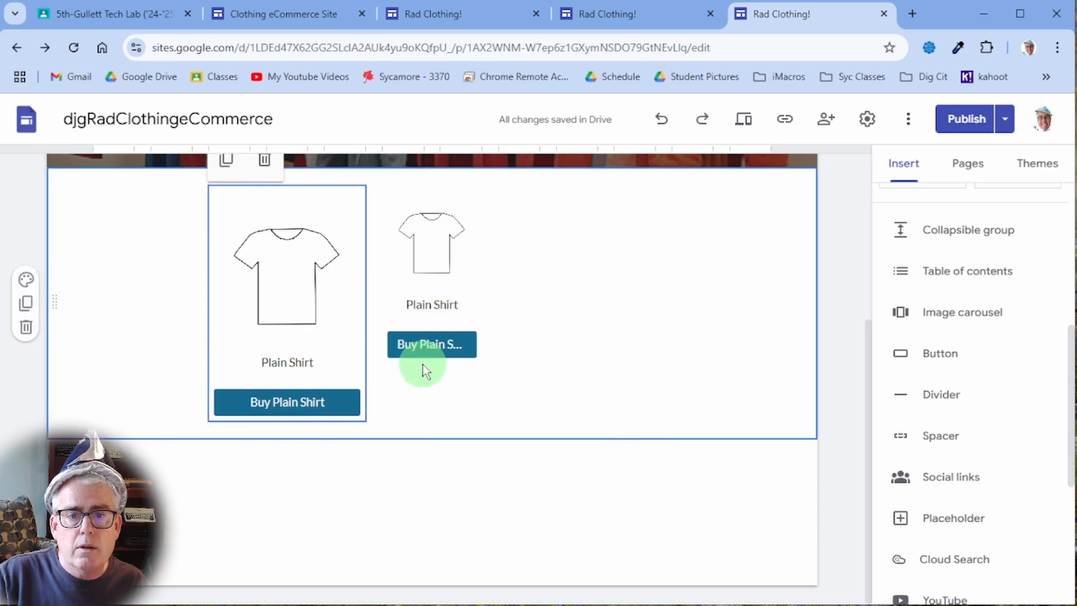
click(428, 274)
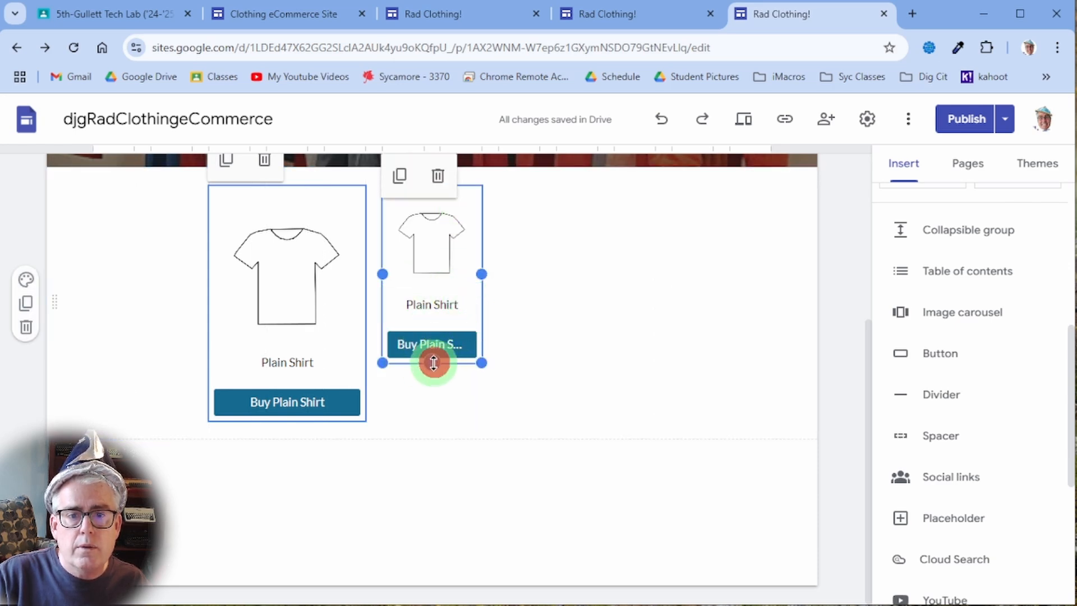
drag(434, 363, 422, 424)
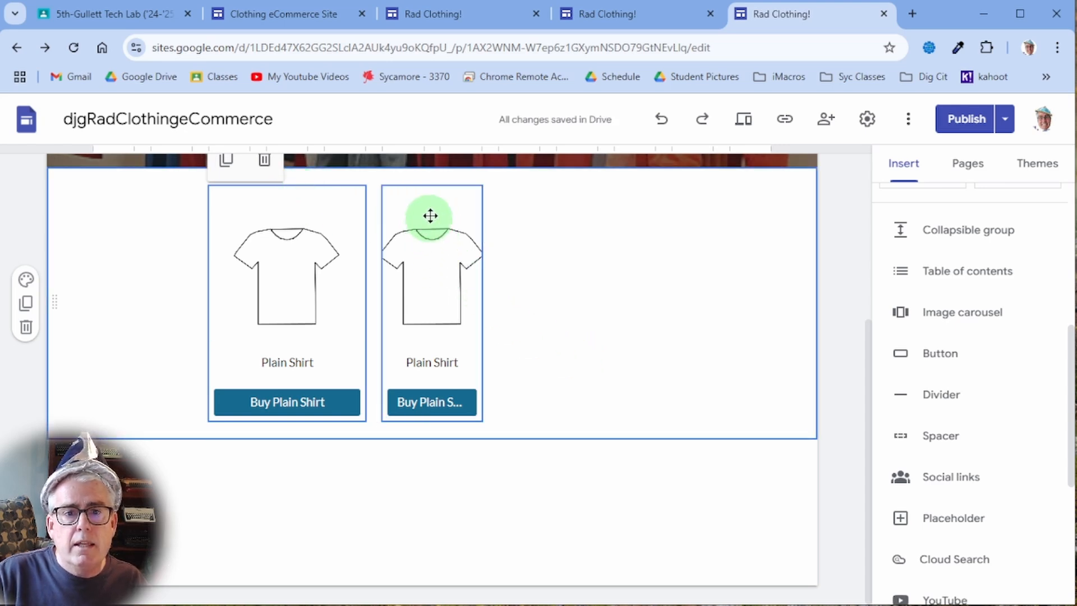
click(414, 205)
- Add a third shirt card copy, arrange all three in a row, and widen the middle card
click(226, 160)
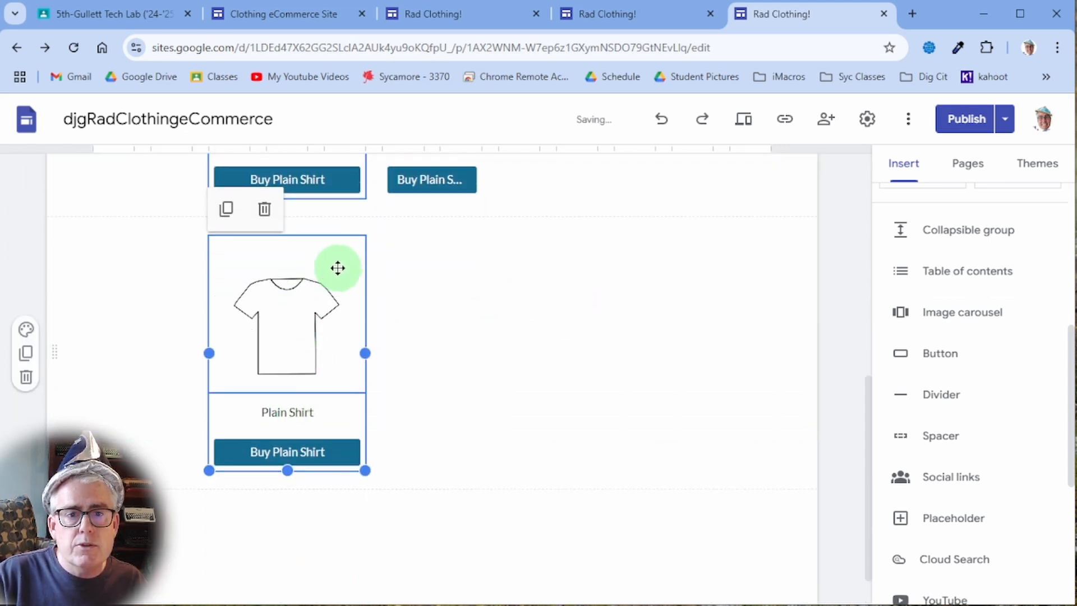
drag(337, 267, 517, 466)
scroll(589, 457, down, 3)
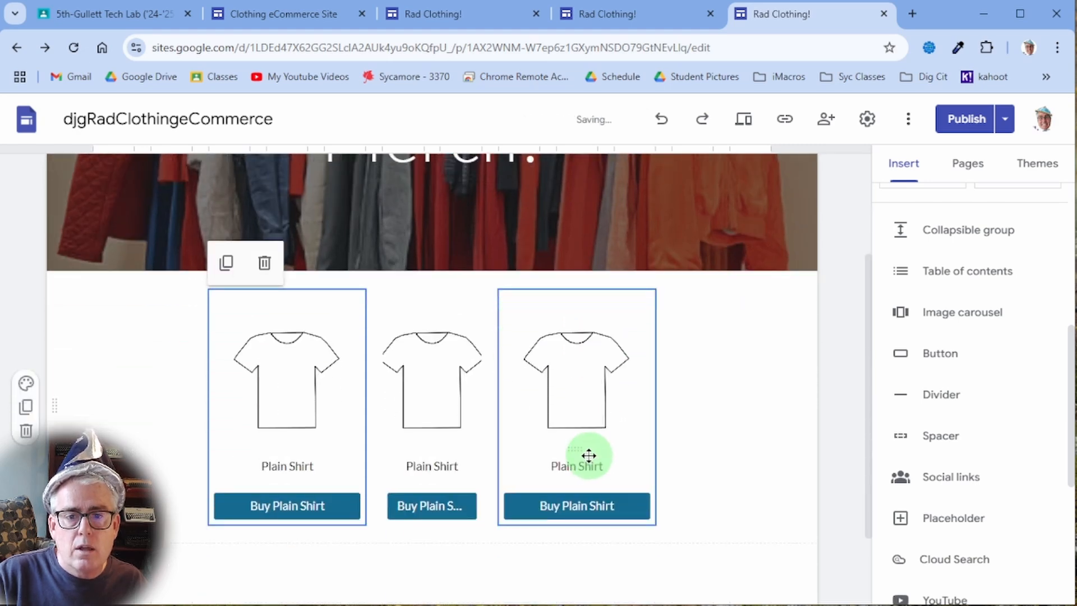
click(516, 464)
drag(570, 308, 611, 303)
drag(452, 310, 493, 426)
click(481, 418)
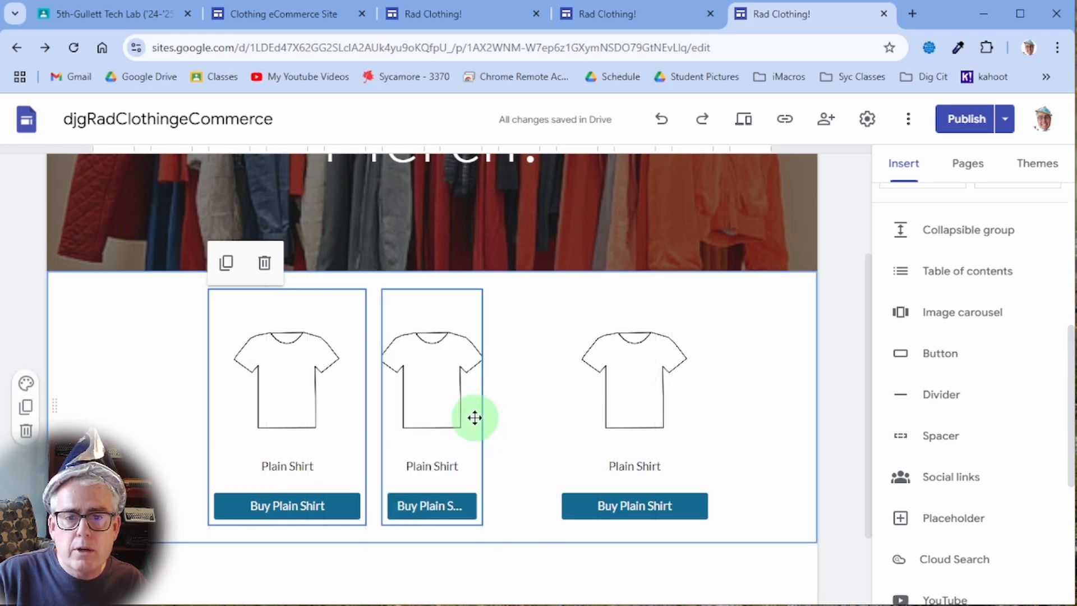
click(473, 401)
drag(481, 405, 520, 409)
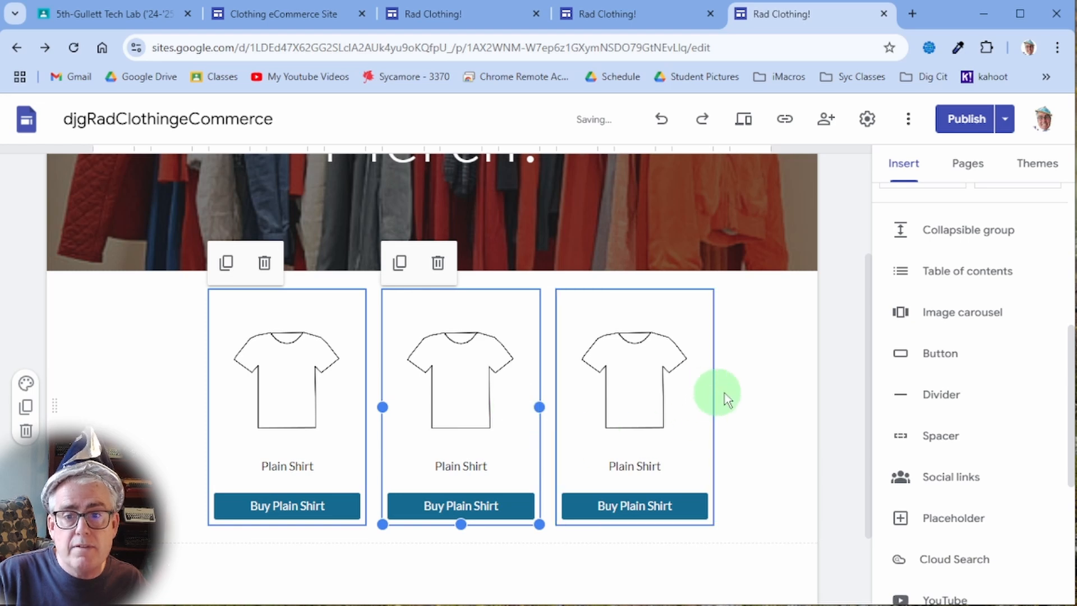
click(465, 372)
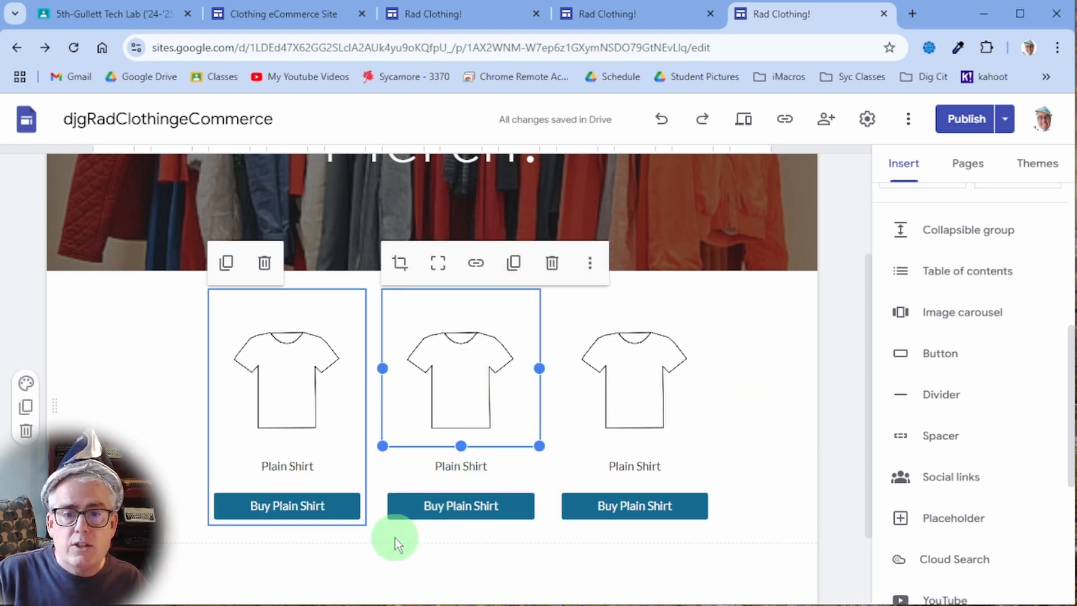
- Replace the middle card's shirt image with 'baseball cap.jpg' from Drive and fit it in its frame
click(440, 465)
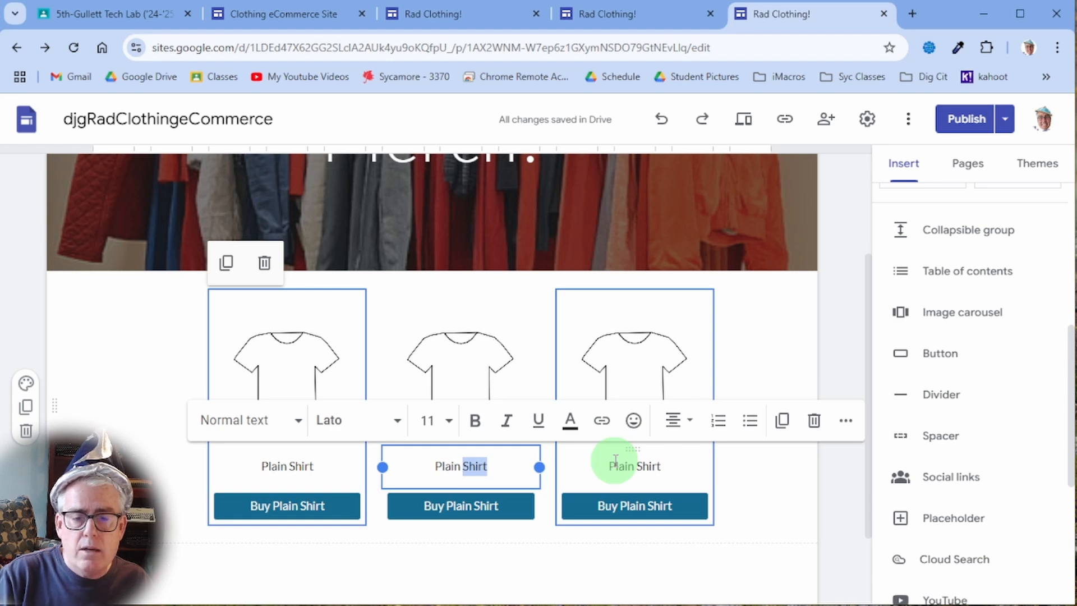
drag(464, 379, 456, 377)
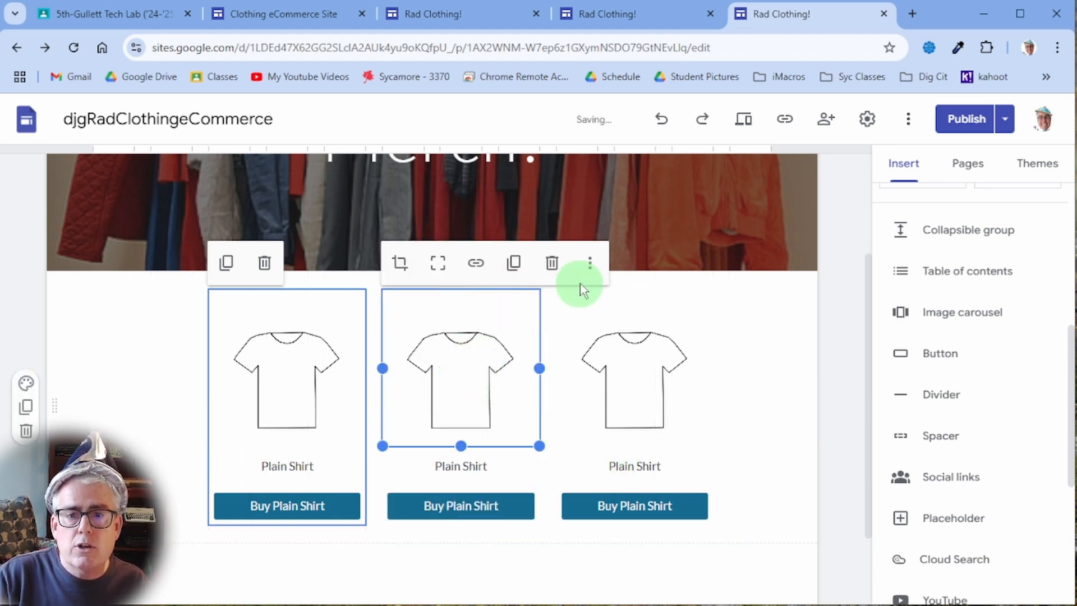
click(590, 262)
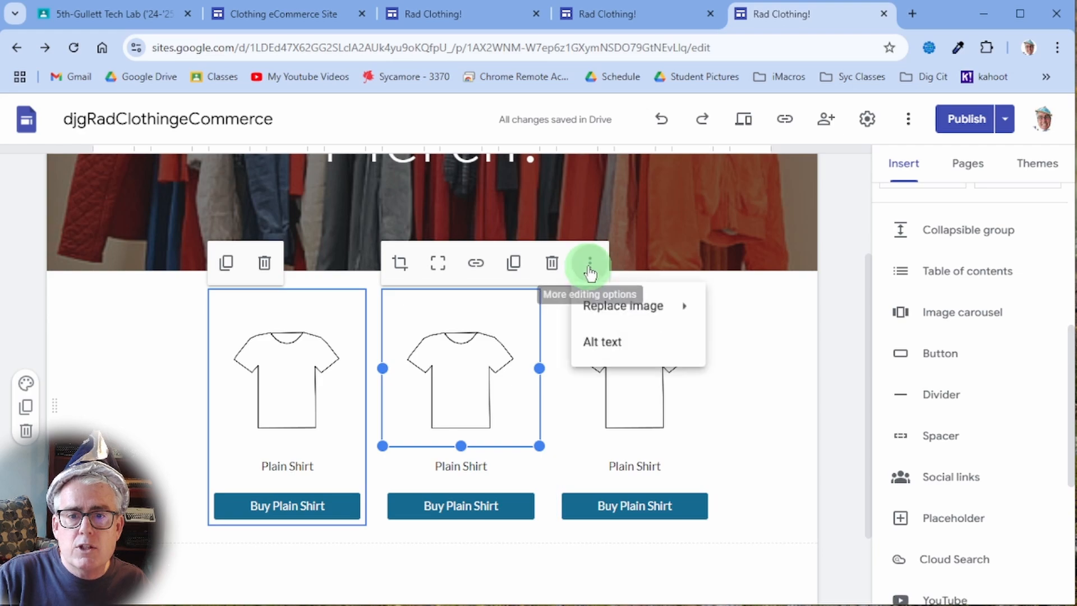
mouse_move(594, 308)
click(741, 352)
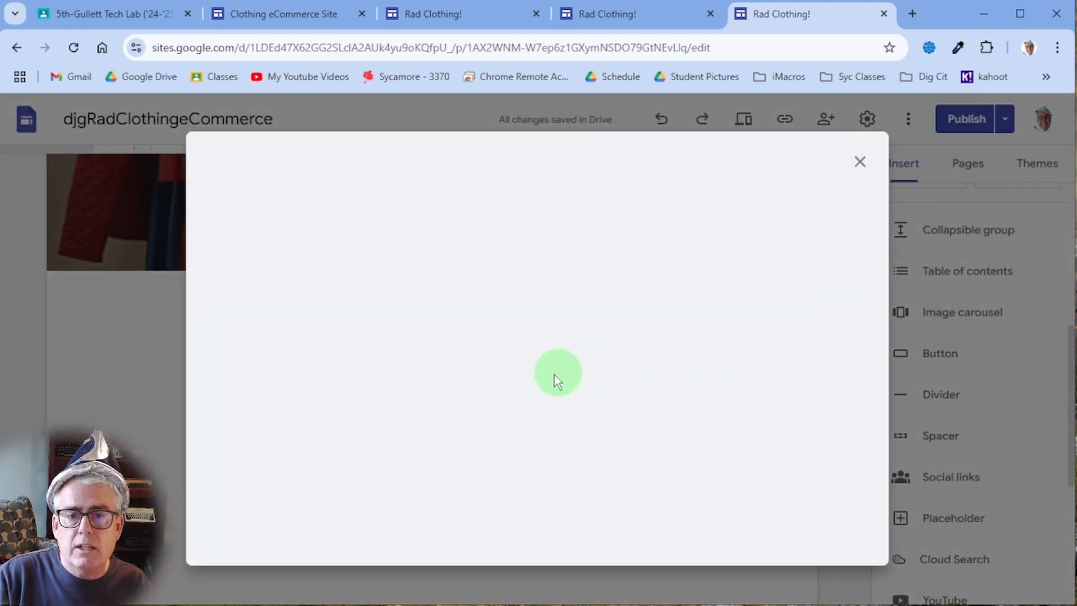
scroll(502, 402, down, 20)
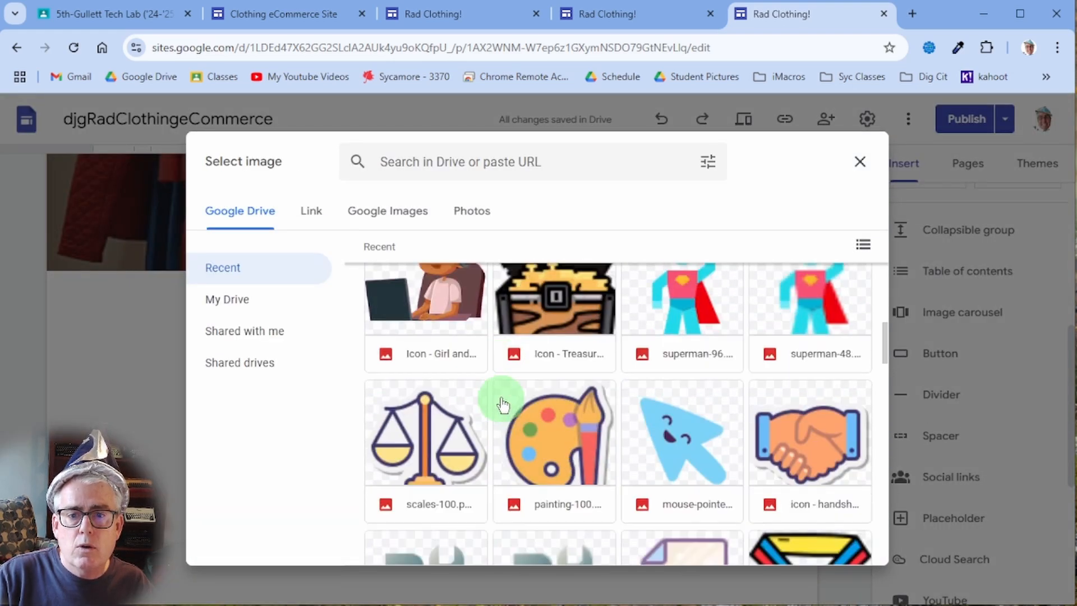
scroll(500, 404, down, 5)
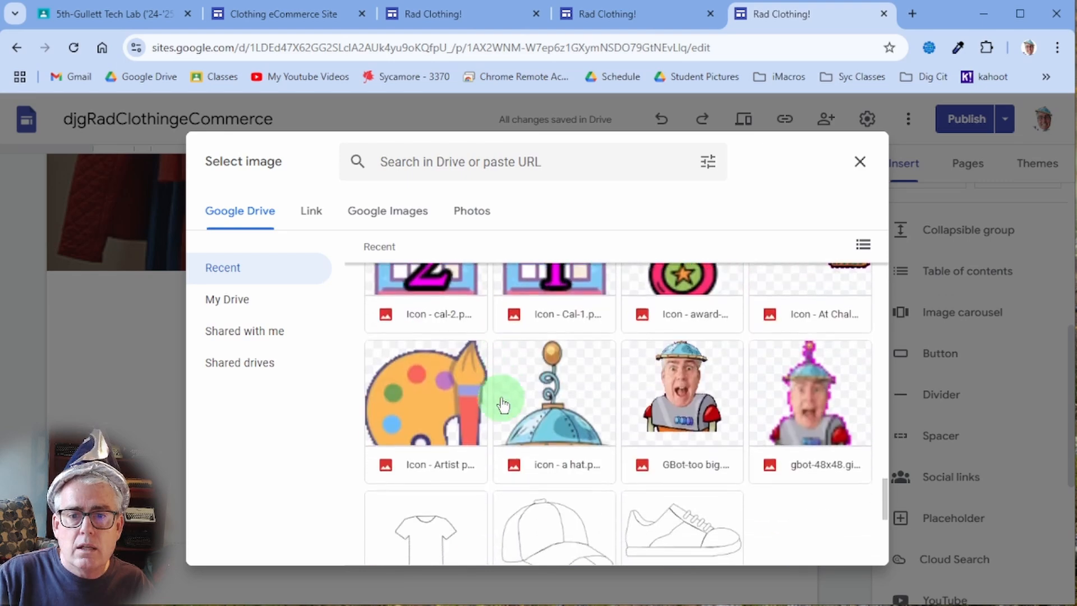
scroll(558, 381, up, 3)
click(557, 402)
click(557, 403)
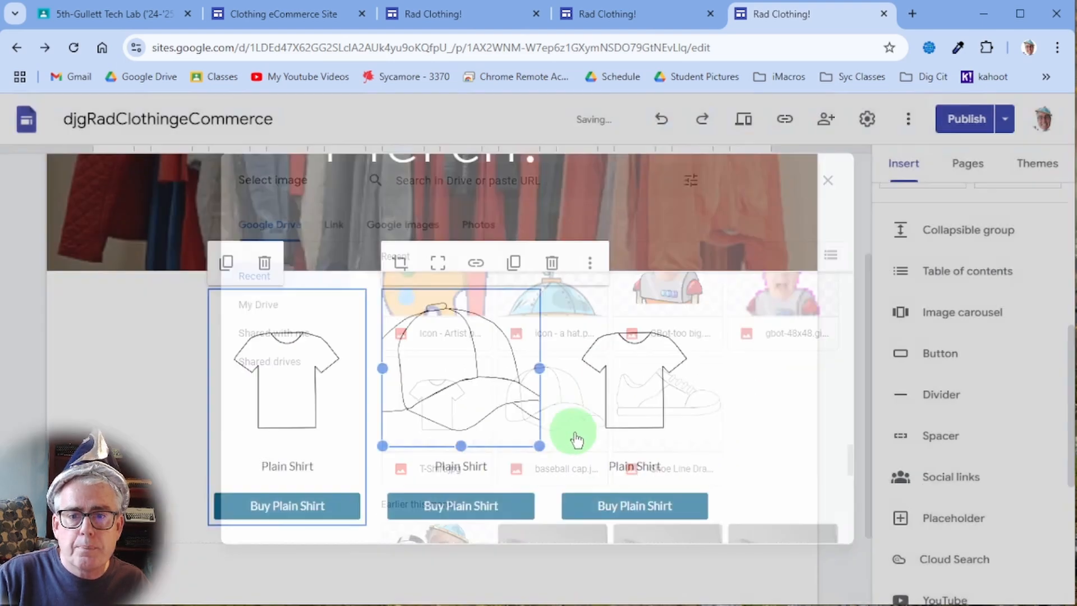
click(439, 265)
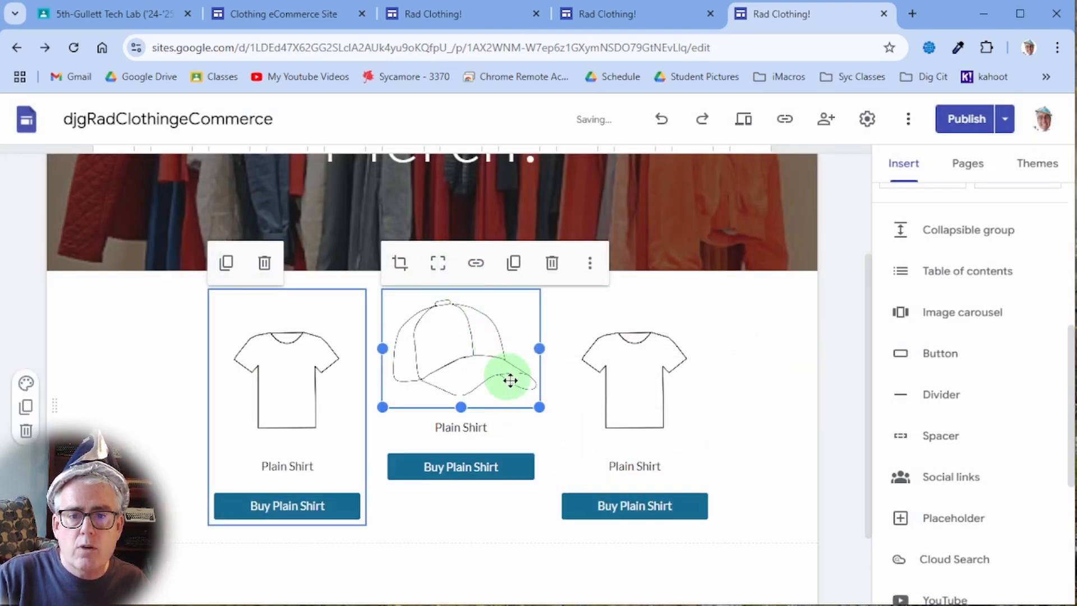
- Select the right card's shirt image and bring up its more-options menu
click(642, 388)
click(642, 388)
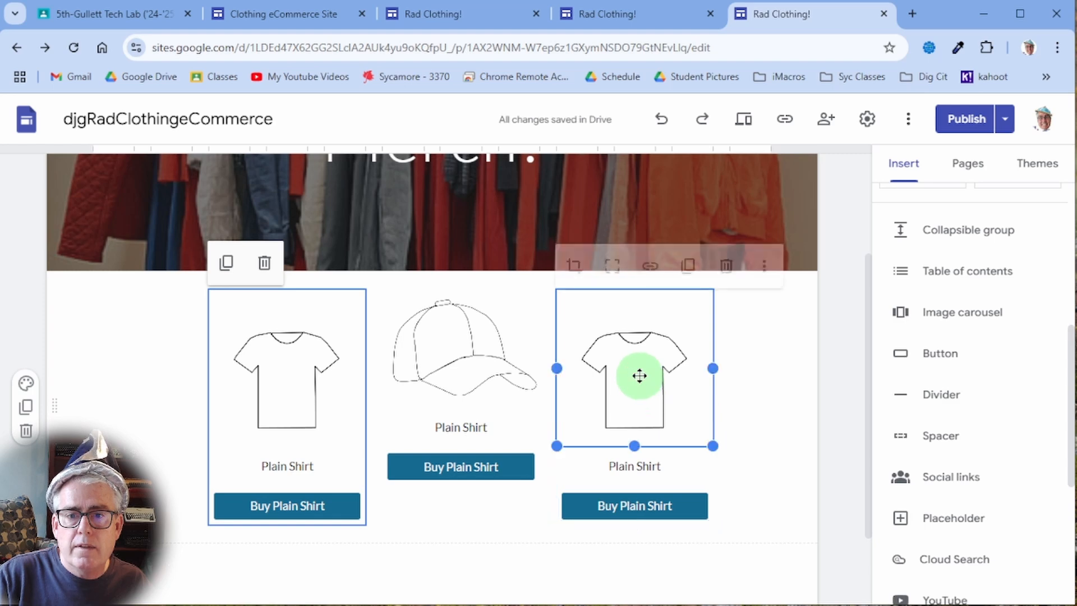
click(765, 268)
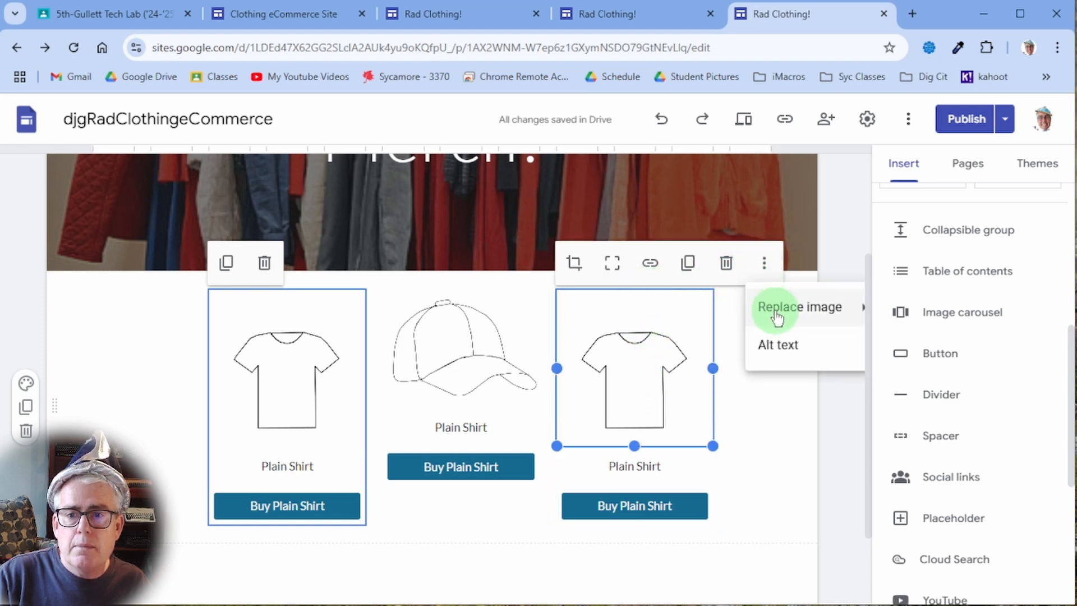
mouse_move(841, 311)
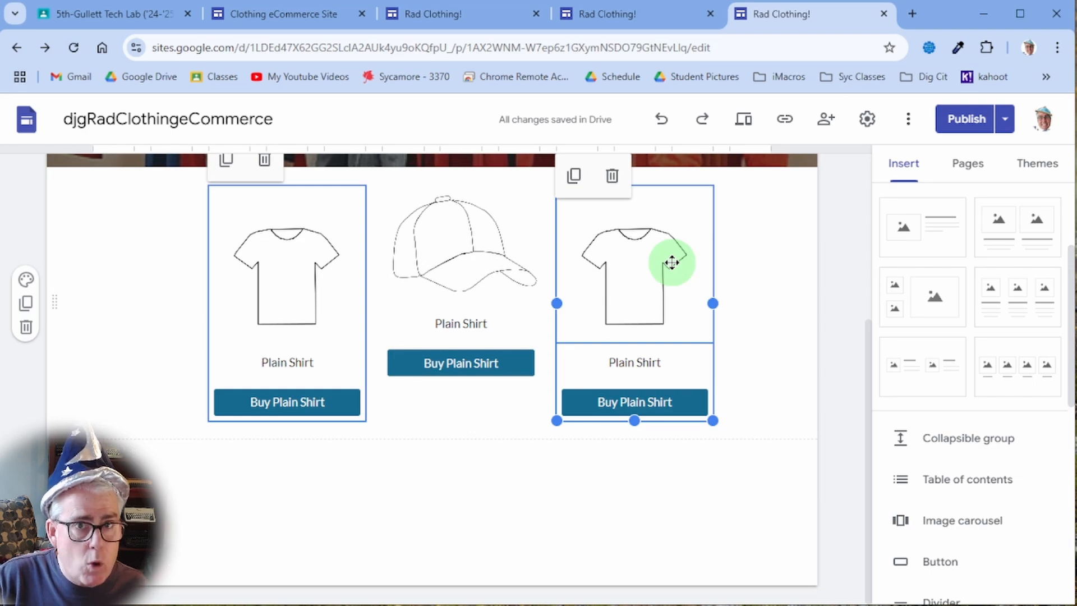
- Choose Replace image for the right card's shirt picture, selecting from Drive
scroll(671, 263, down, 3)
scroll(672, 262, up, 3)
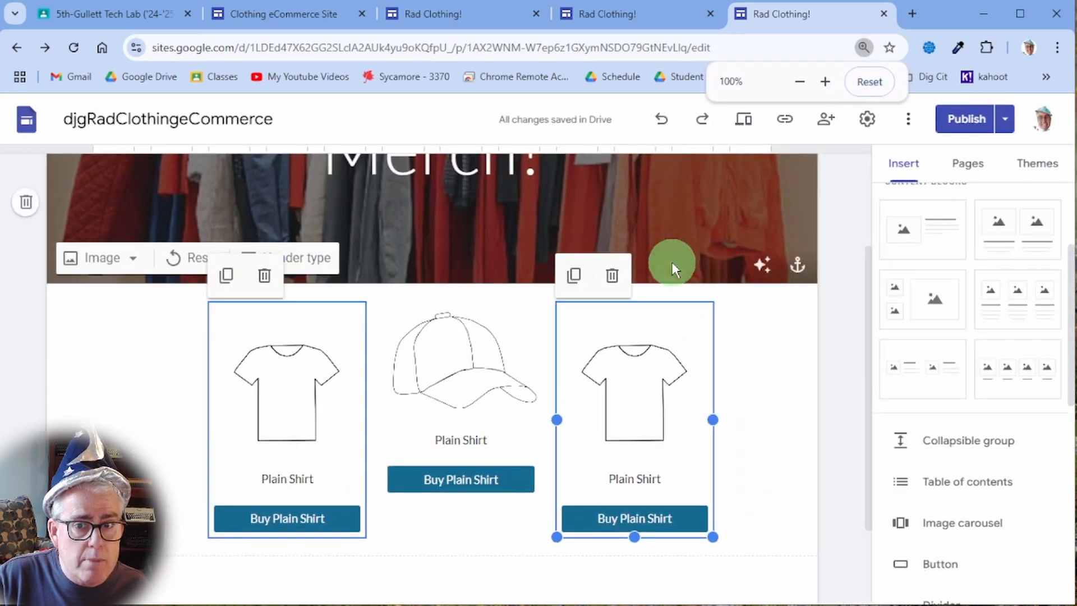
scroll(671, 263, down, 3)
scroll(671, 262, up, 3)
scroll(672, 264, down, 3)
scroll(672, 264, up, 2)
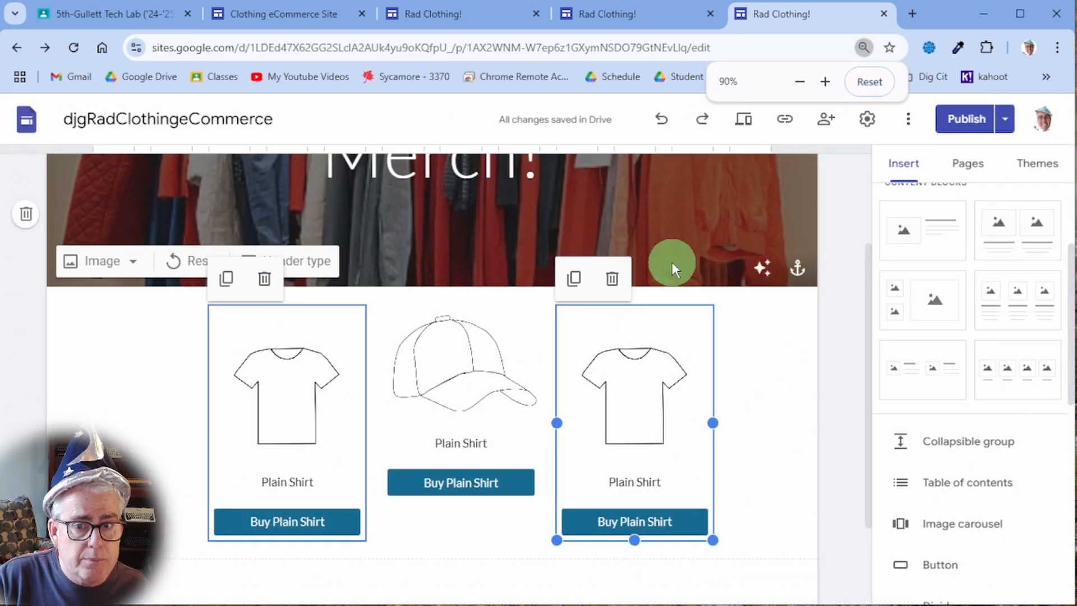
scroll(672, 264, down, 2)
scroll(672, 263, up, 1)
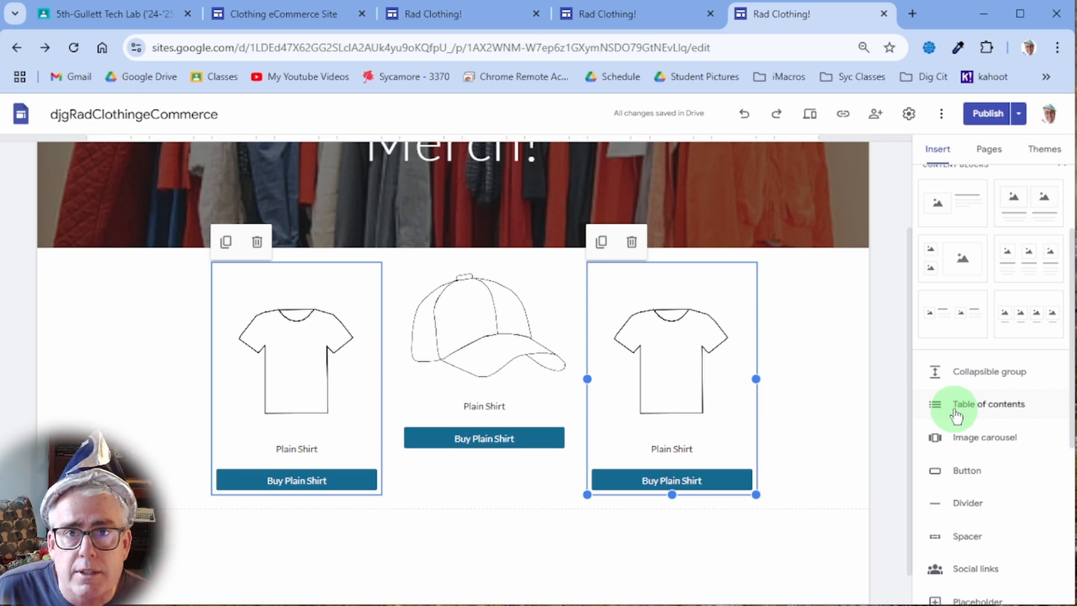
scroll(752, 355, down, 1)
click(723, 350)
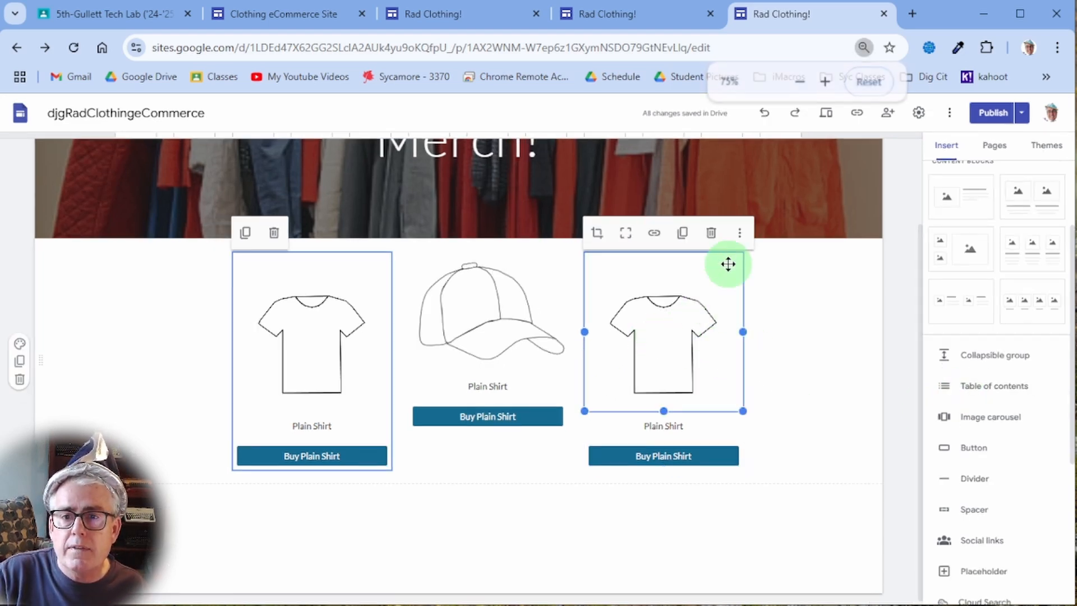
click(739, 232)
mouse_move(753, 269)
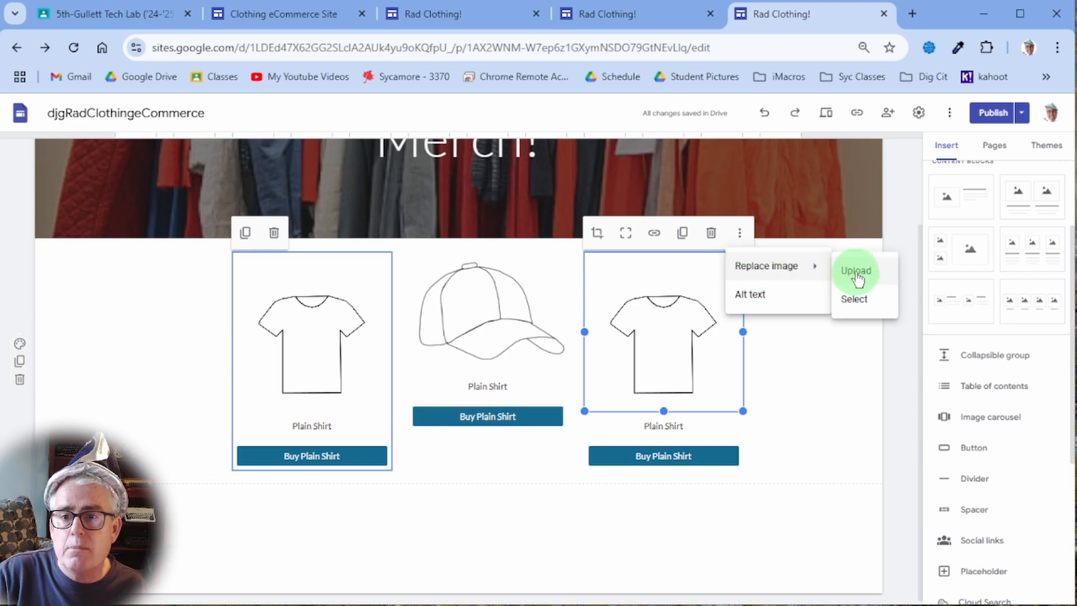
click(858, 299)
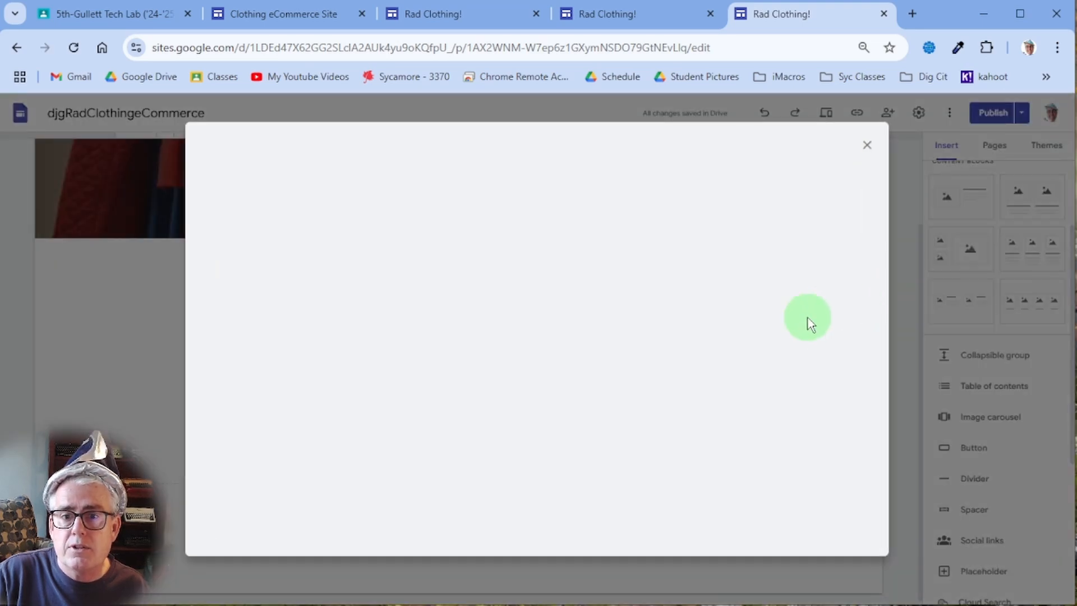
- Pick 'Shoe Line Drawing' from Drive Recent as the new image
scroll(510, 386, down, 10)
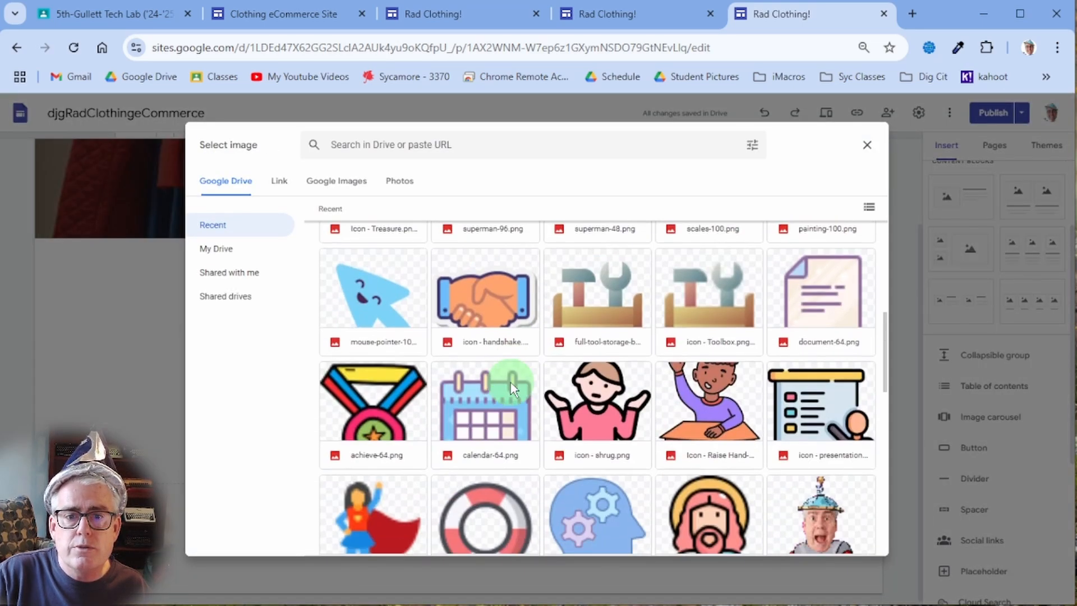
scroll(512, 387, down, 5)
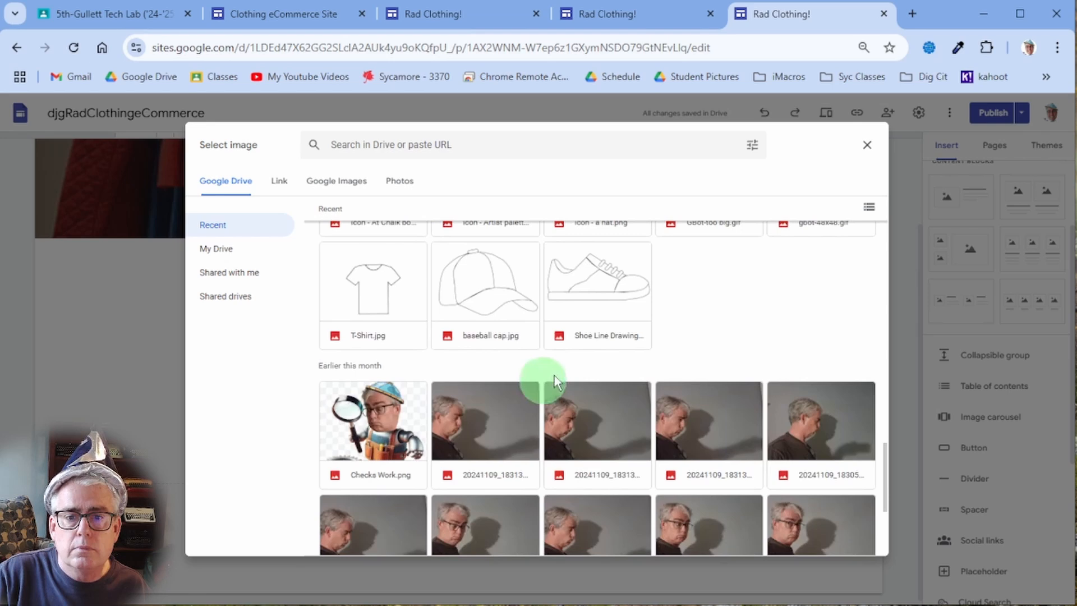
double_click(600, 296)
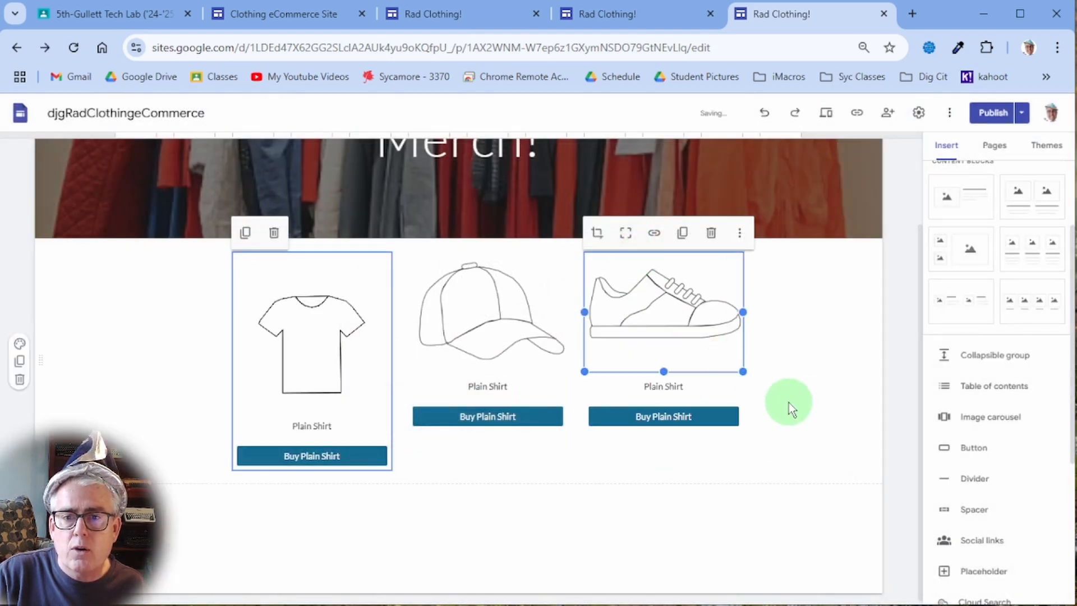
- Reset the page zoom and undo the accidental shrinking of the cap card
key(ctrl+plus)
key(ctrl+plus)
key(ctrl+plus)
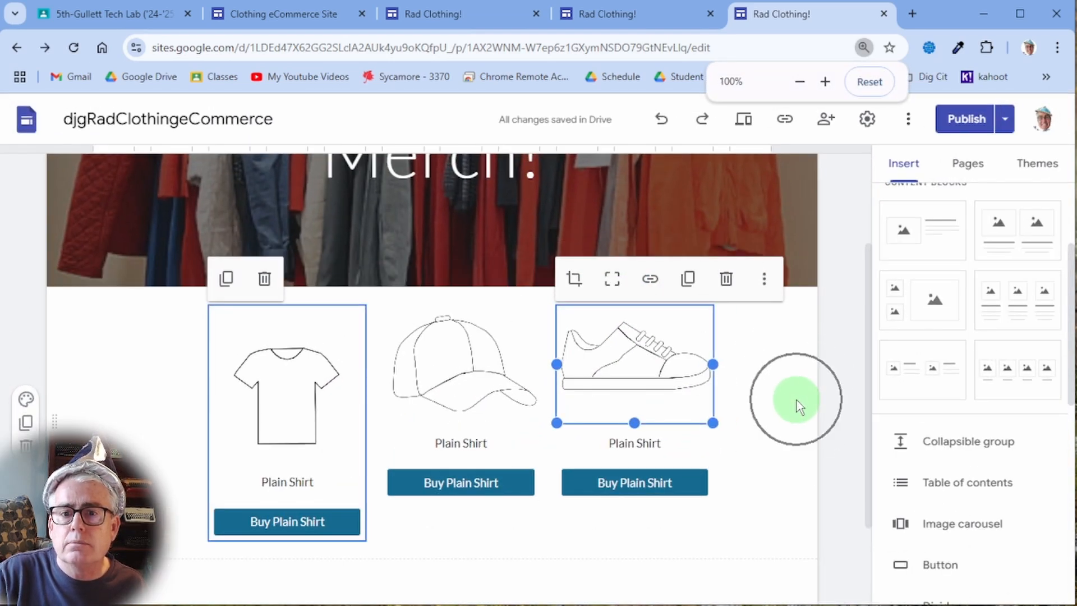
click(453, 482)
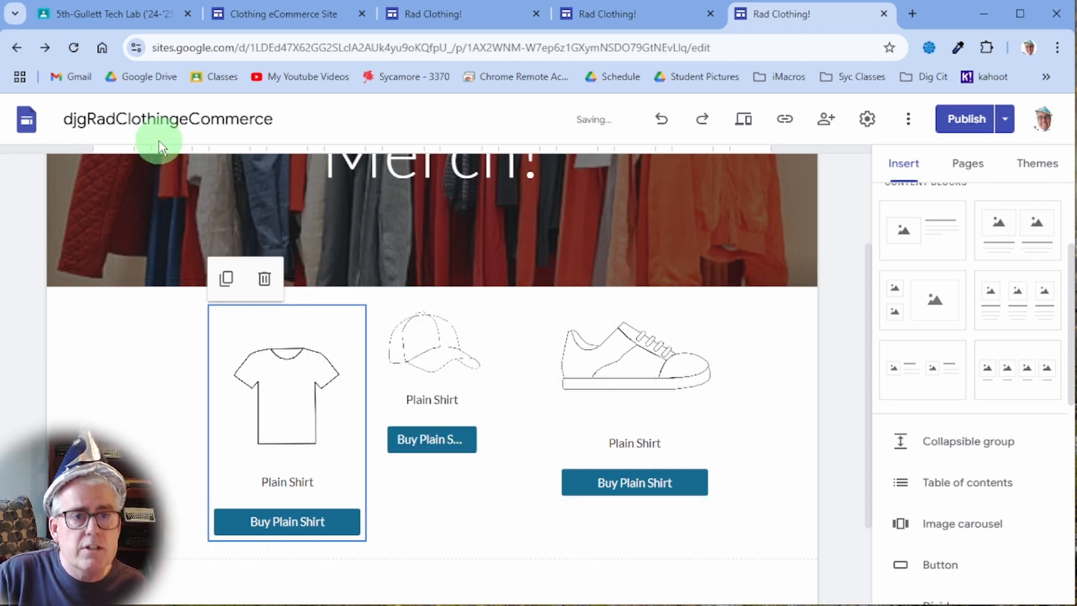
click(654, 124)
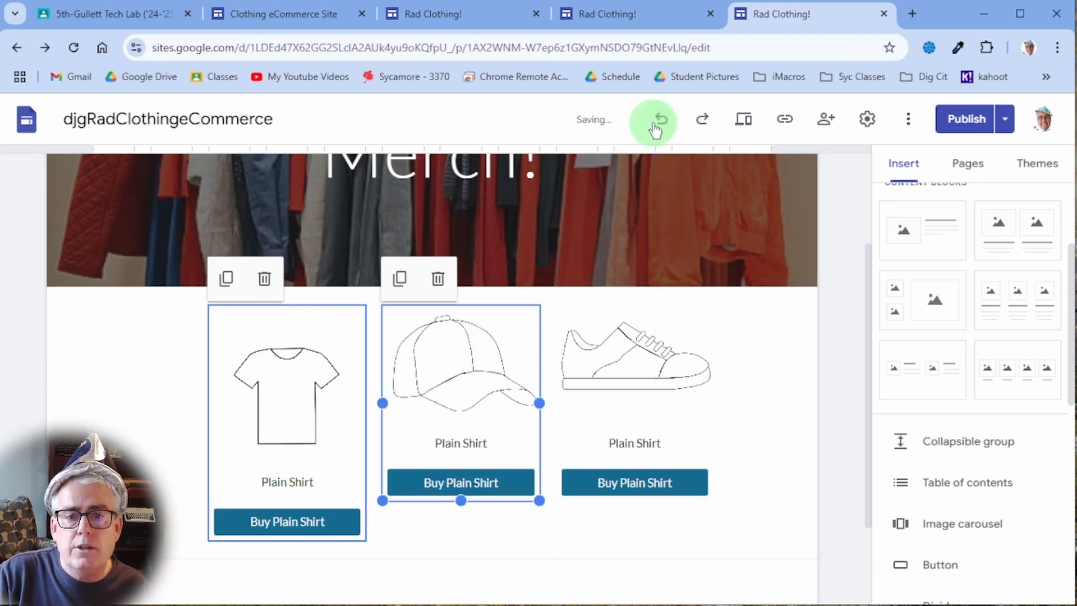
click(433, 472)
drag(434, 474, 444, 440)
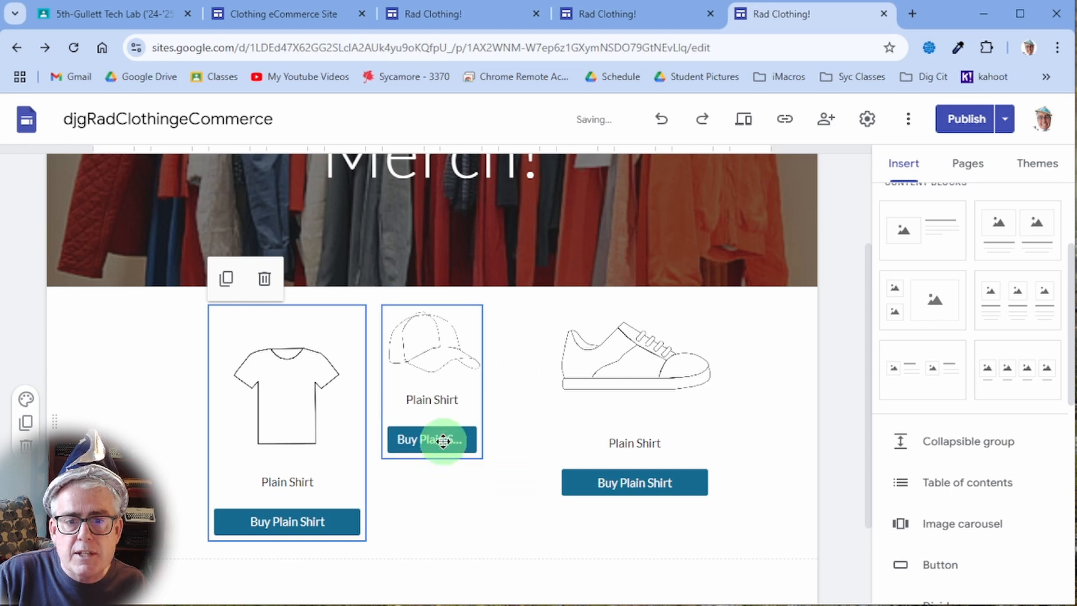
click(661, 119)
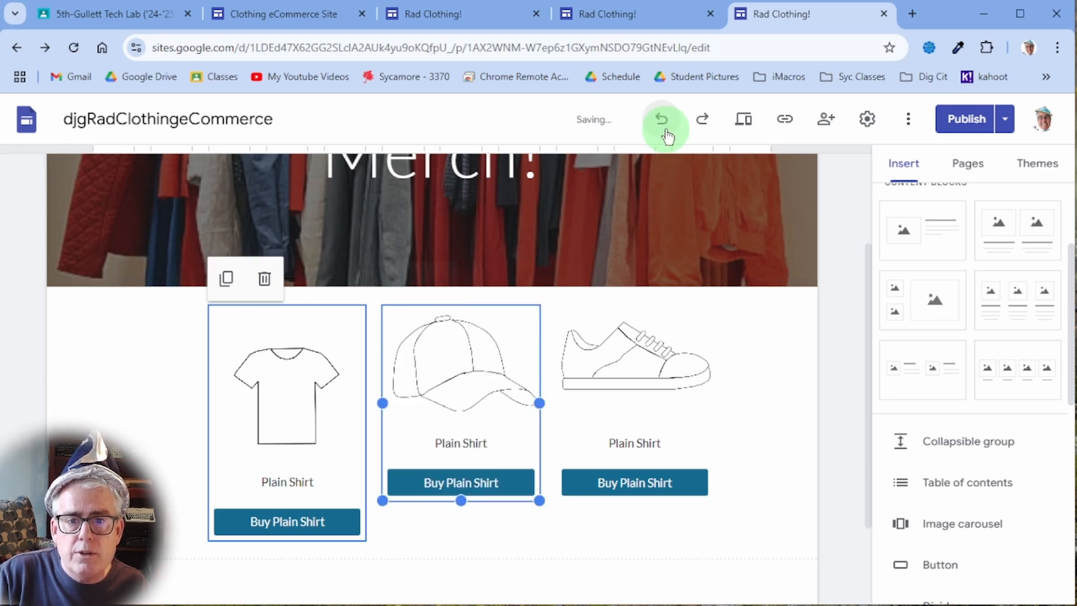
- Change the cap caption to 'Plain Hat' and open its Buy button's edit settings
click(487, 430)
click(510, 445)
key(BackSpace)
key(BackSpace)
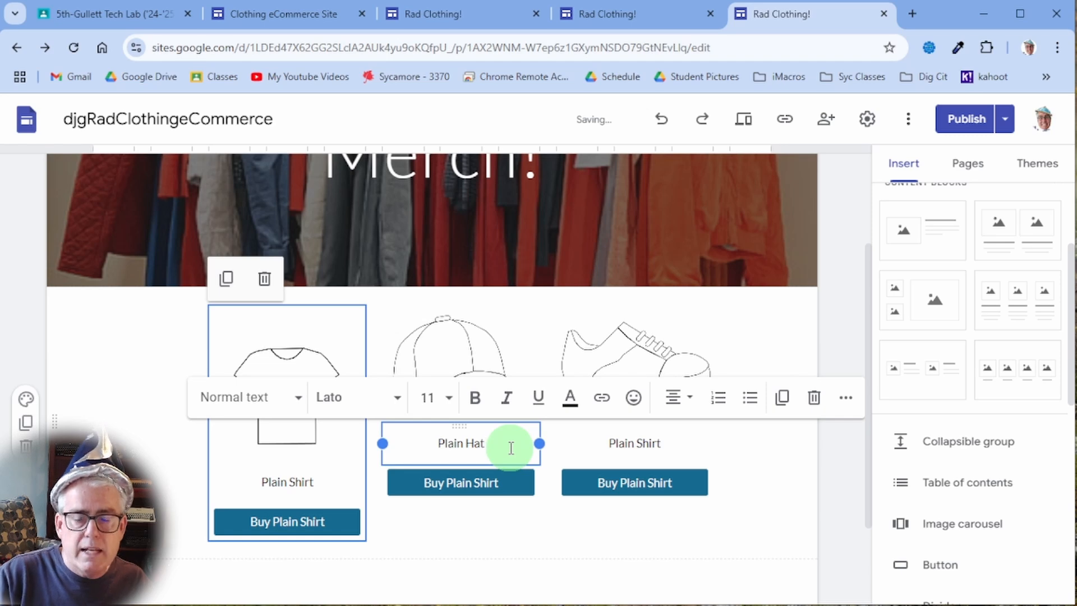
click(474, 487)
click(474, 486)
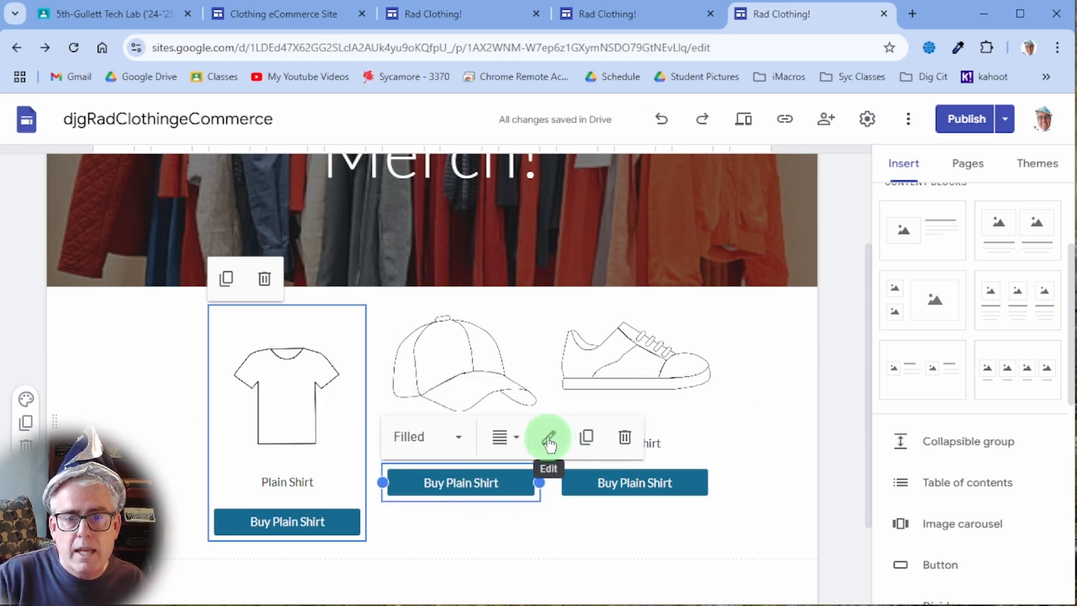
click(548, 437)
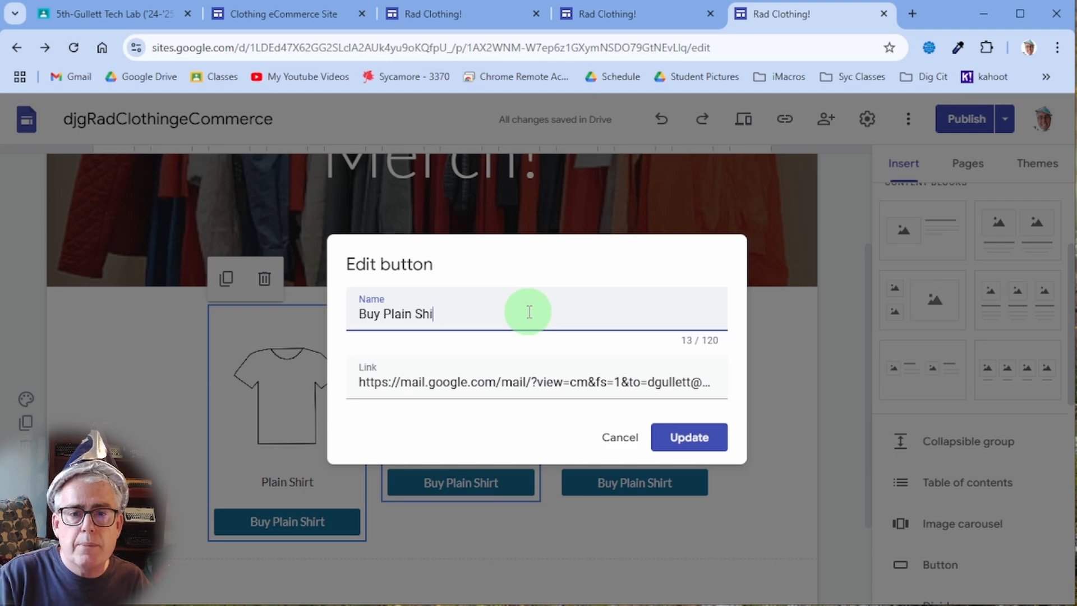
- Append 'body=One%20Hat%20Please!' to the hat button's email link and update it
click(548, 380)
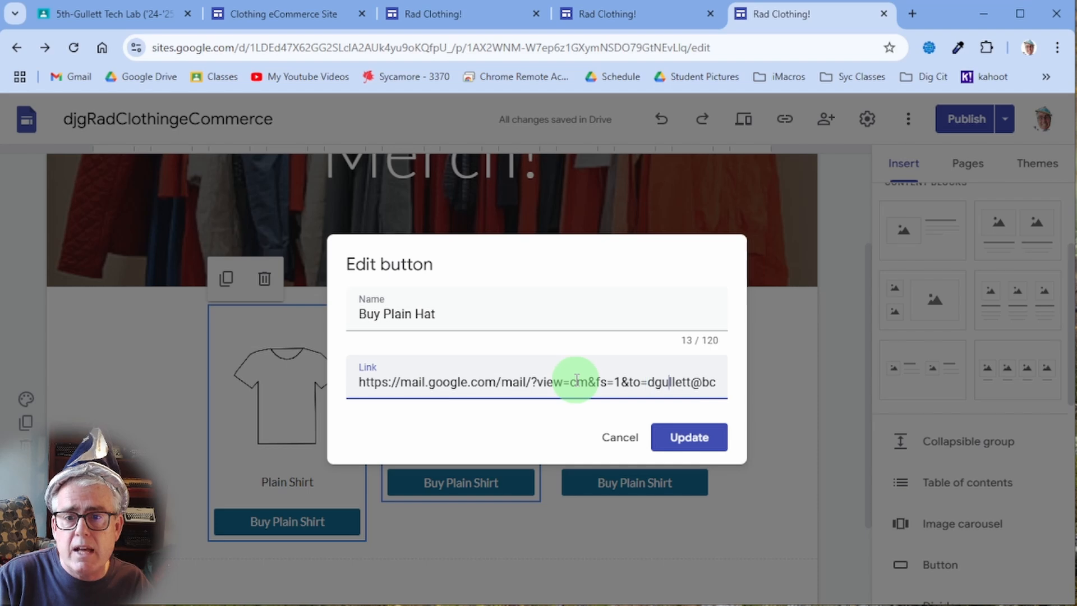
key(Right)
key(Right)
key(Right)
key(Right)
key(Right)
key(Right)
key(Right)
key(Right)
key(Right)
key(Right)
key(Right)
key(Right)
key(Right)
key(Right)
key(Right)
key(Right)
key(Right)
key(Right)
key(Right)
key(Right)
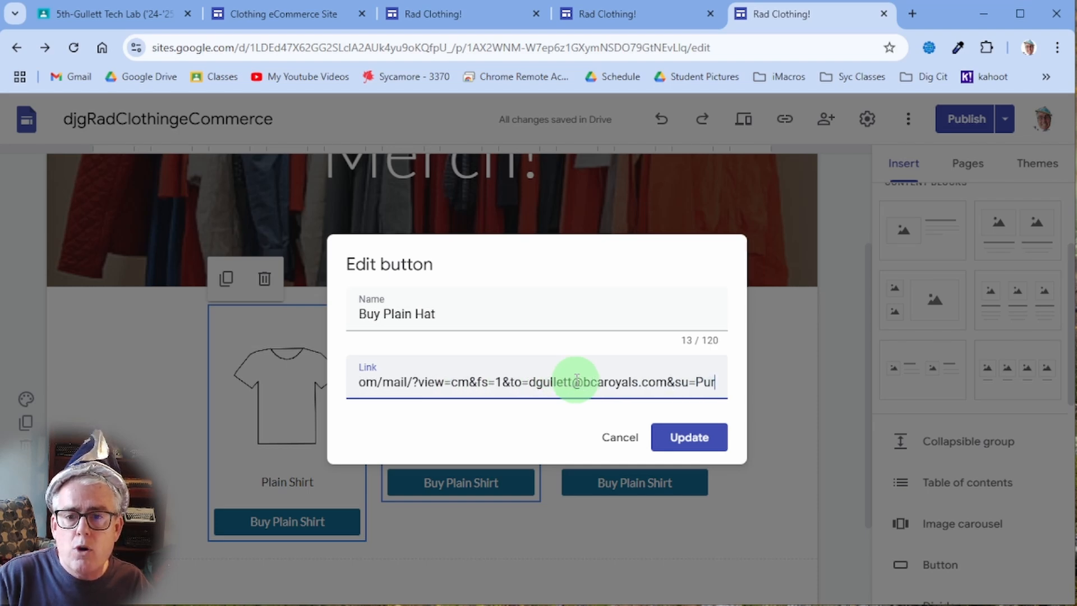
key(Right)
key(Right)
key(Right)
key(Right)
key(Right)
key(Right)
key(Right)
key(Right)
key(Right)
key(Right)
key(Right)
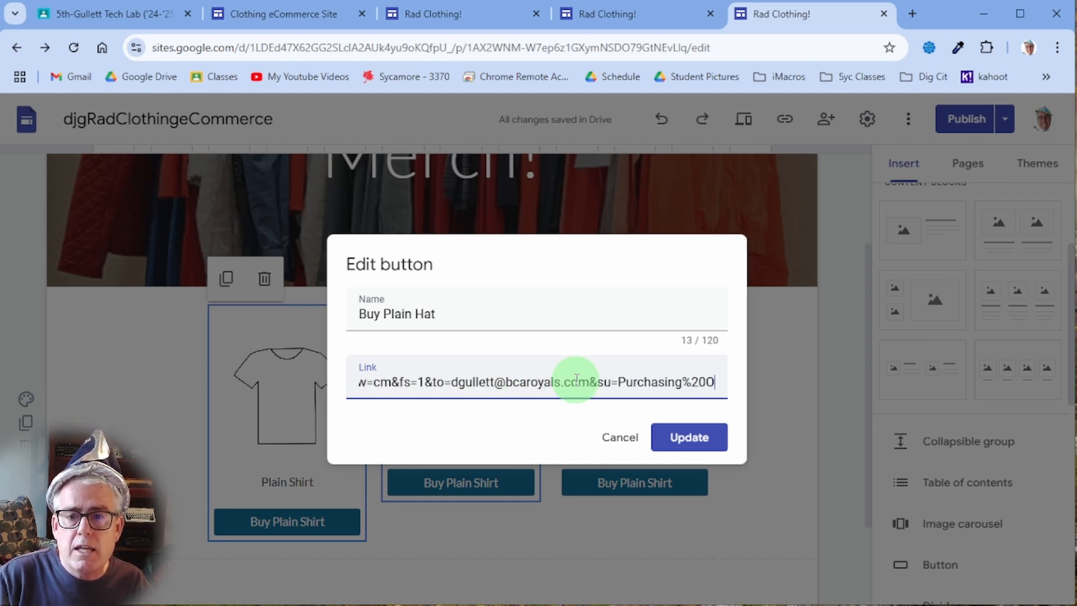
key(Right)
key(Right)
key(Right)
key(Right)
key(Right)
key(Right)
key(Right)
key(Right)
key(Right)
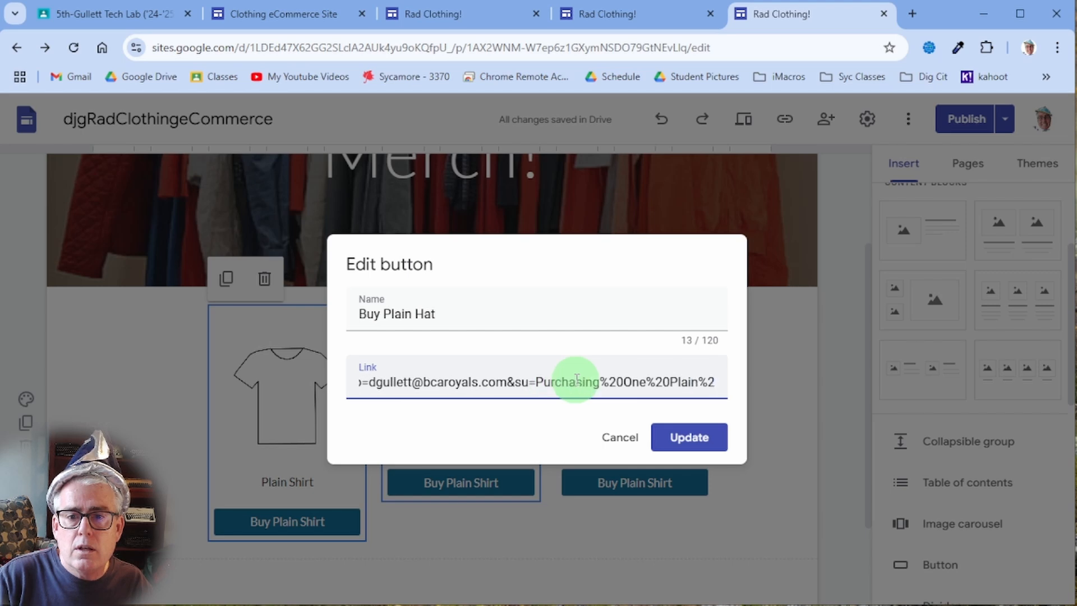
key(Right)
key(Right)
key(Right)
key(Right)
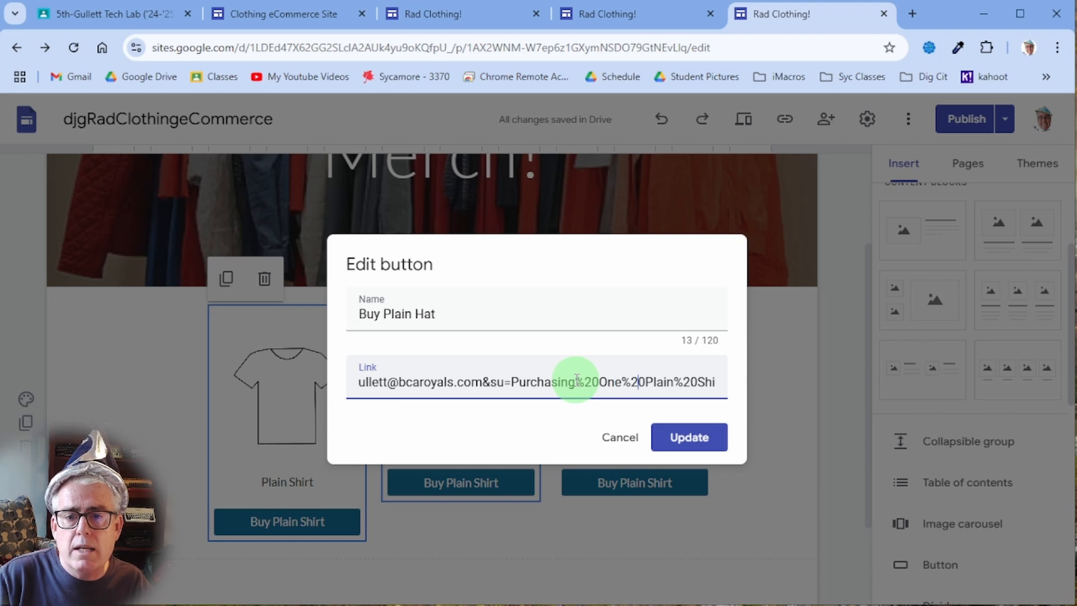
key(End)
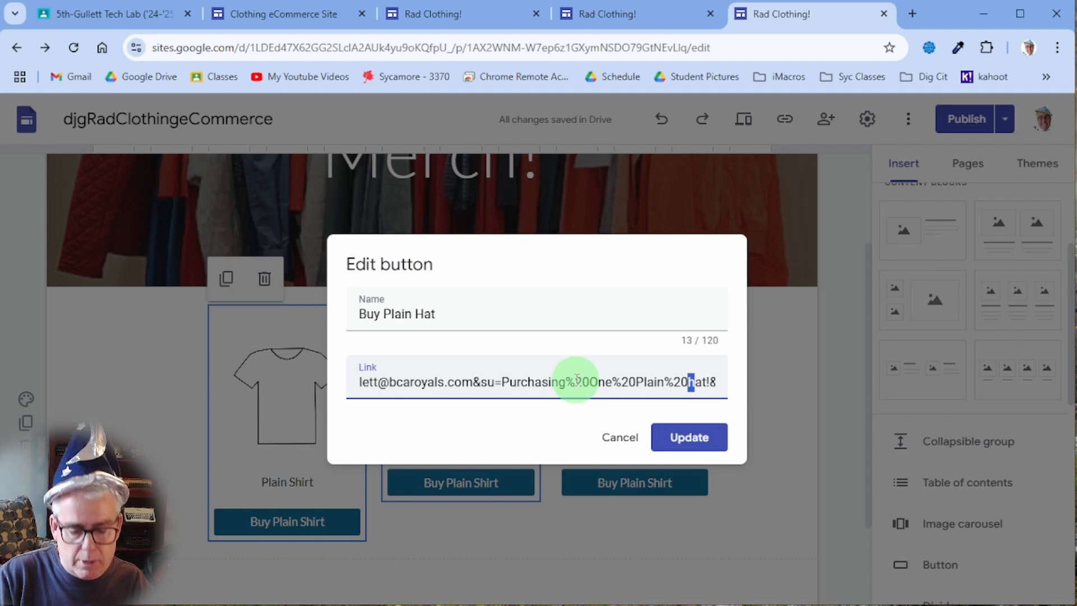
text(bod)
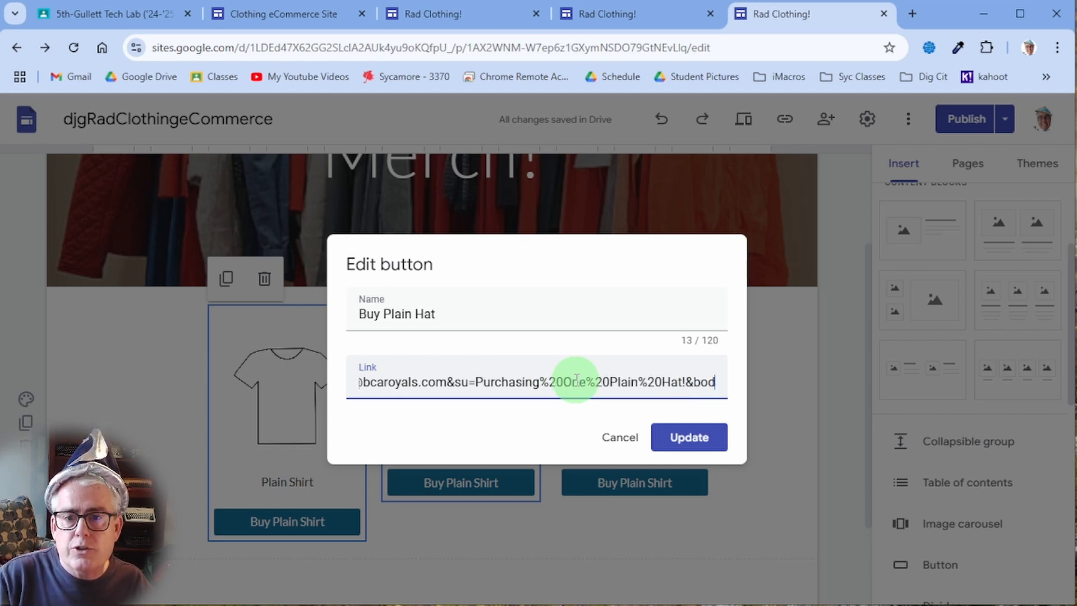
text(y=One%20Hat%)
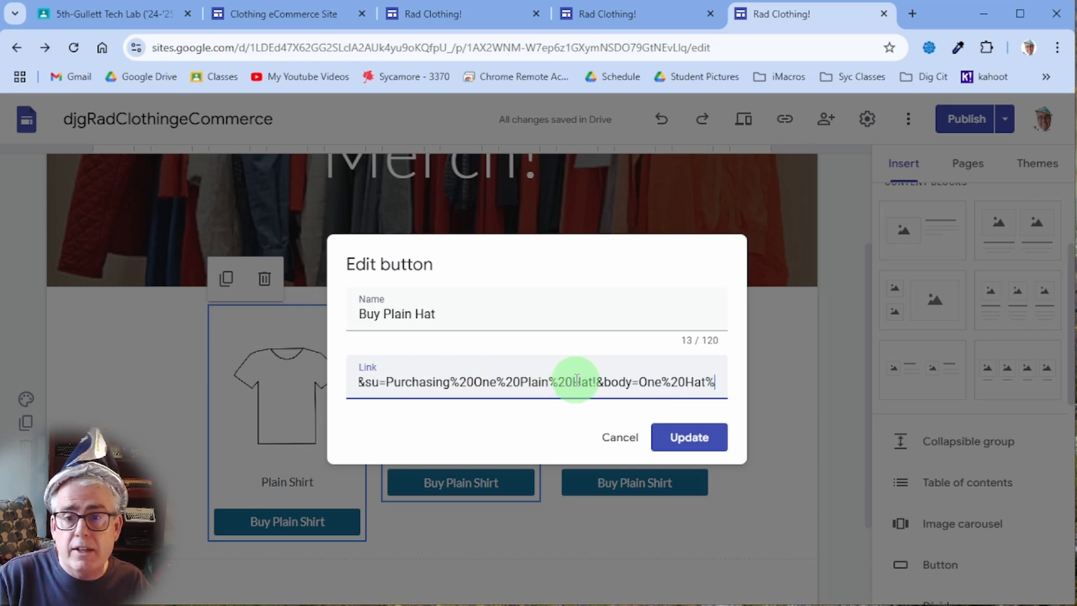
text(20Please!)
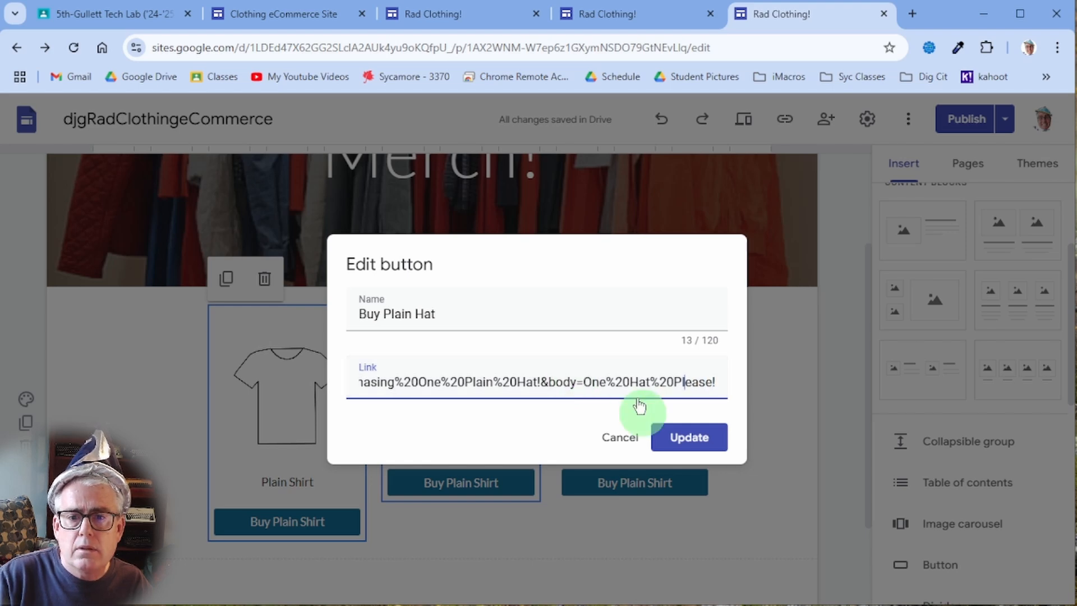
click(703, 443)
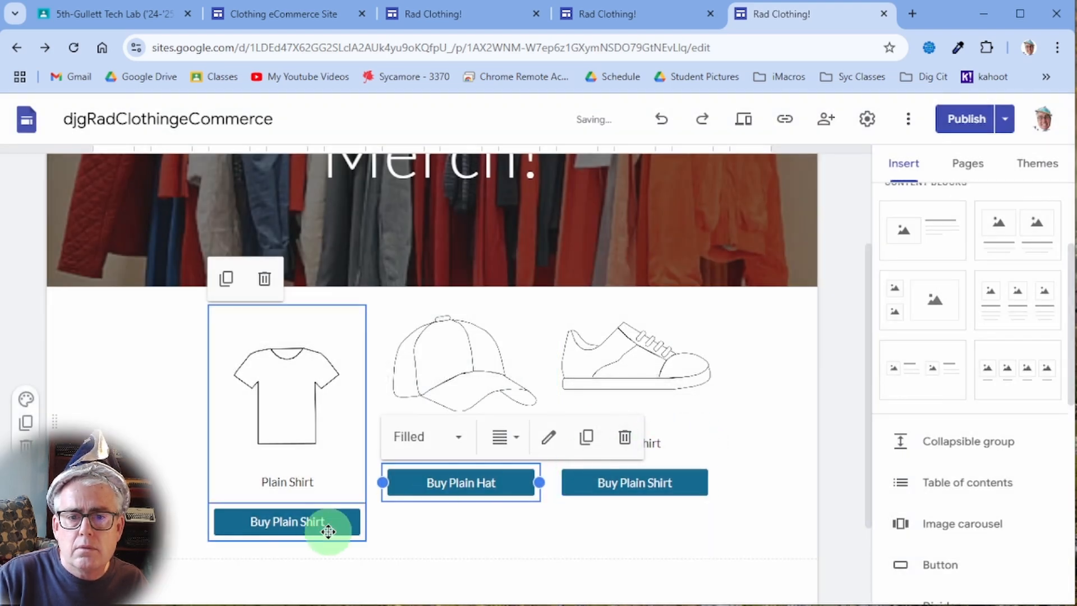
- Change the shoe button's email link so subject and body both say Shoe, then update
click(652, 481)
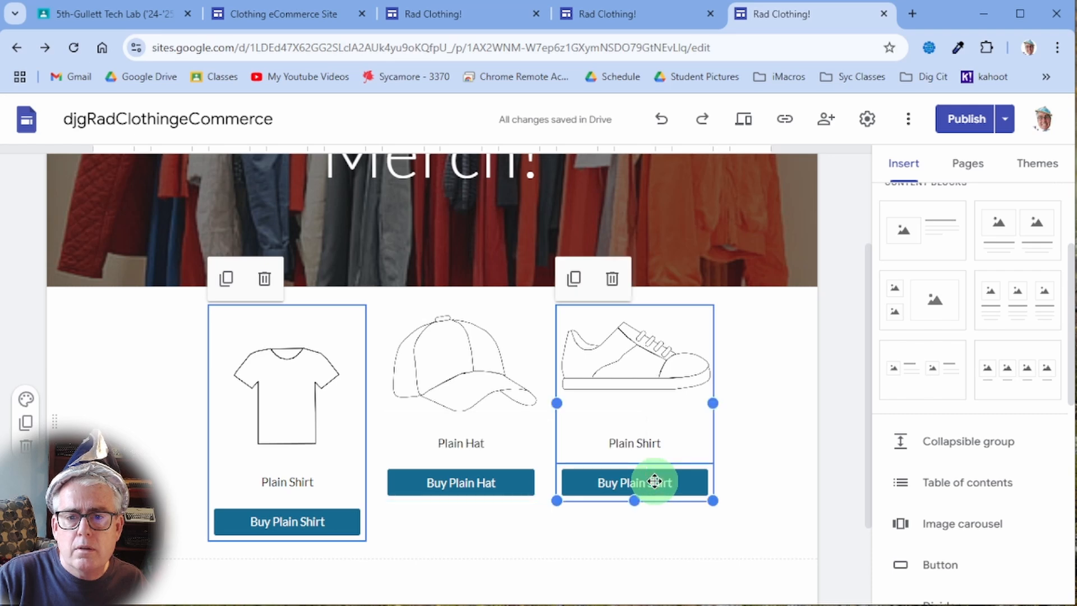
click(722, 435)
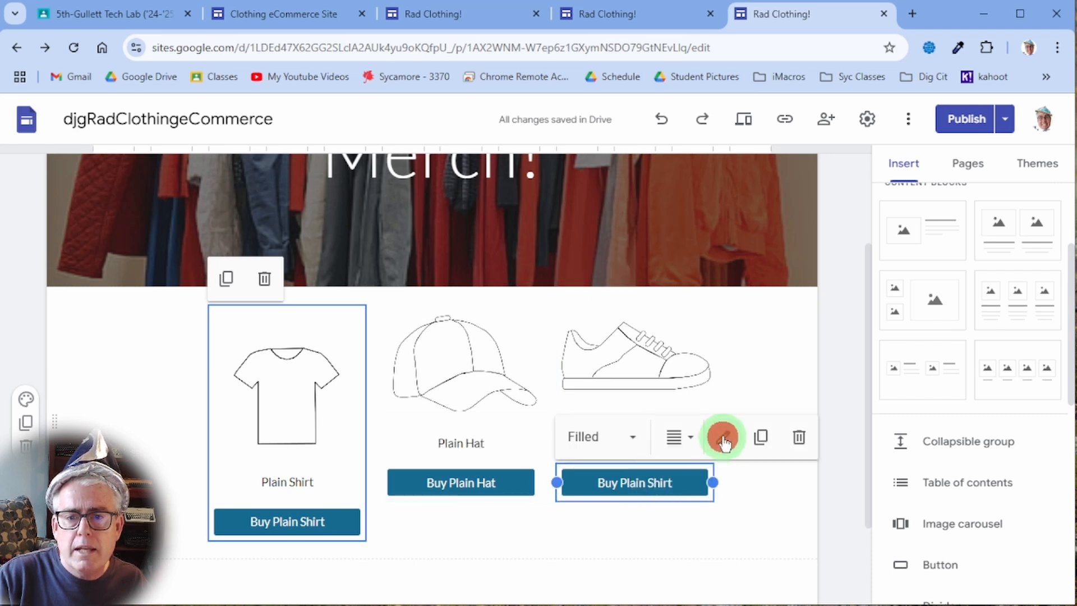
click(607, 396)
key(End)
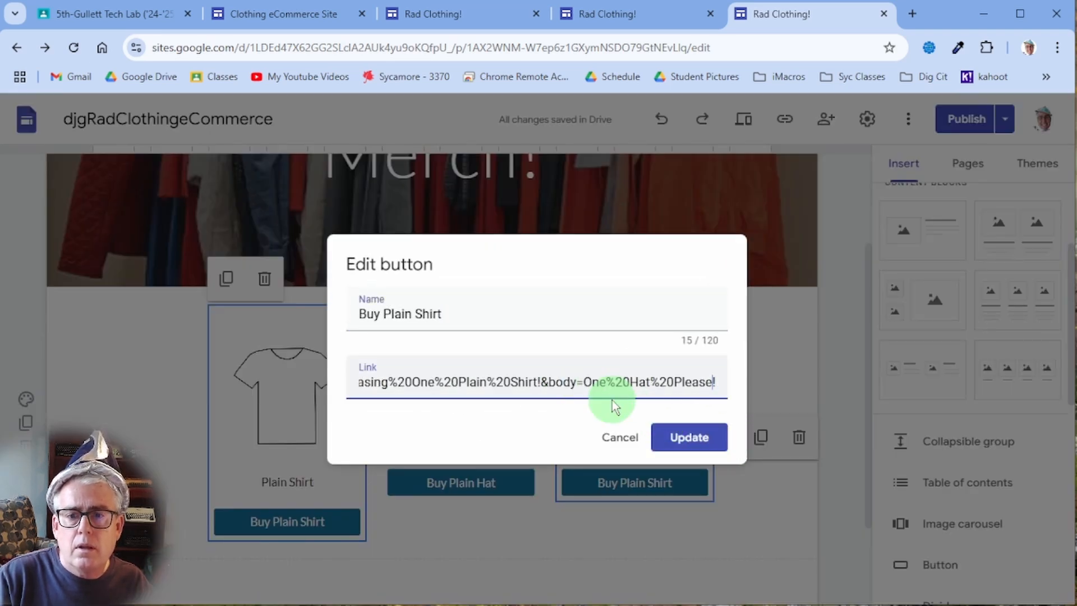
key(Left)
key(Left)
key(Left)
key(Left)
key(Left)
key(Left)
key(Left)
key(Left)
key(Left)
key(Left)
key(shift+Left)
key(shift+Left)
key(shift+Left)
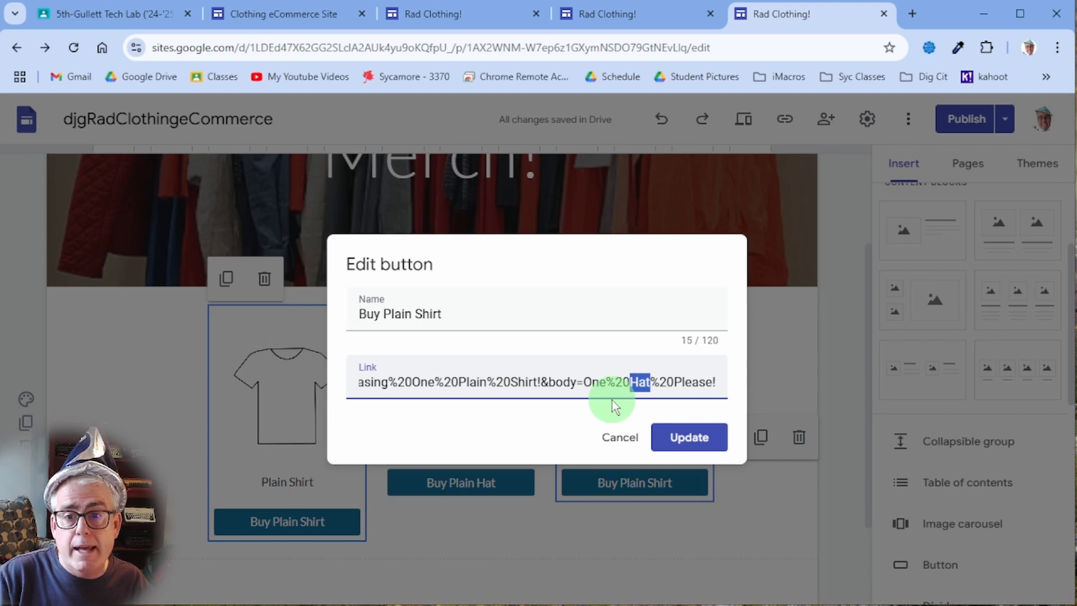
text(Shoe)
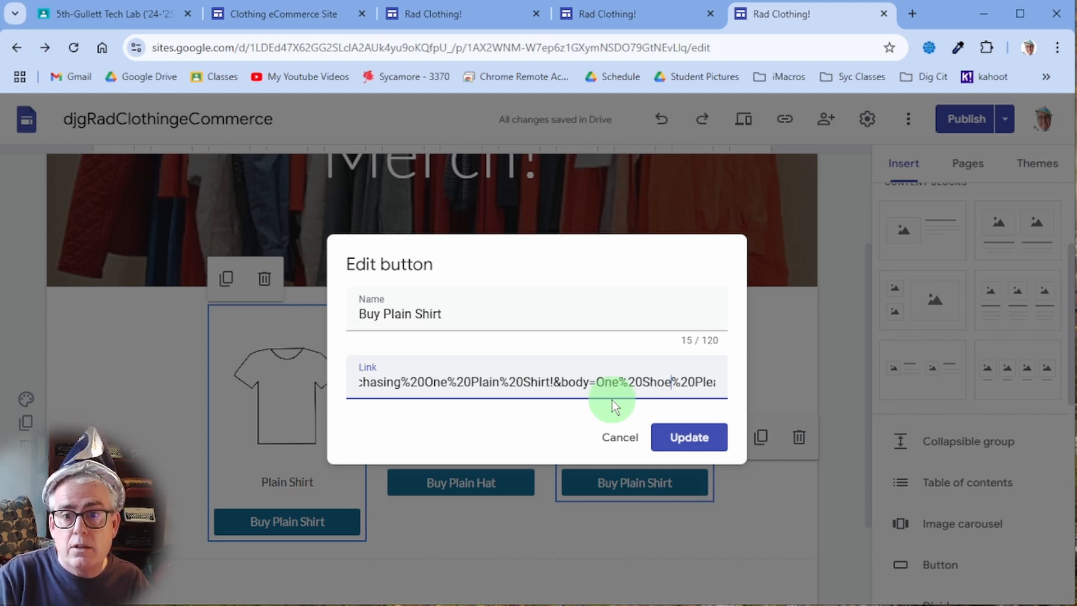
key(Left)
key(Left)
key(Left)
key(Left)
key(Left)
key(Left)
key(Left)
key(Left)
key(Left)
key(Left)
key(Left)
key(Left)
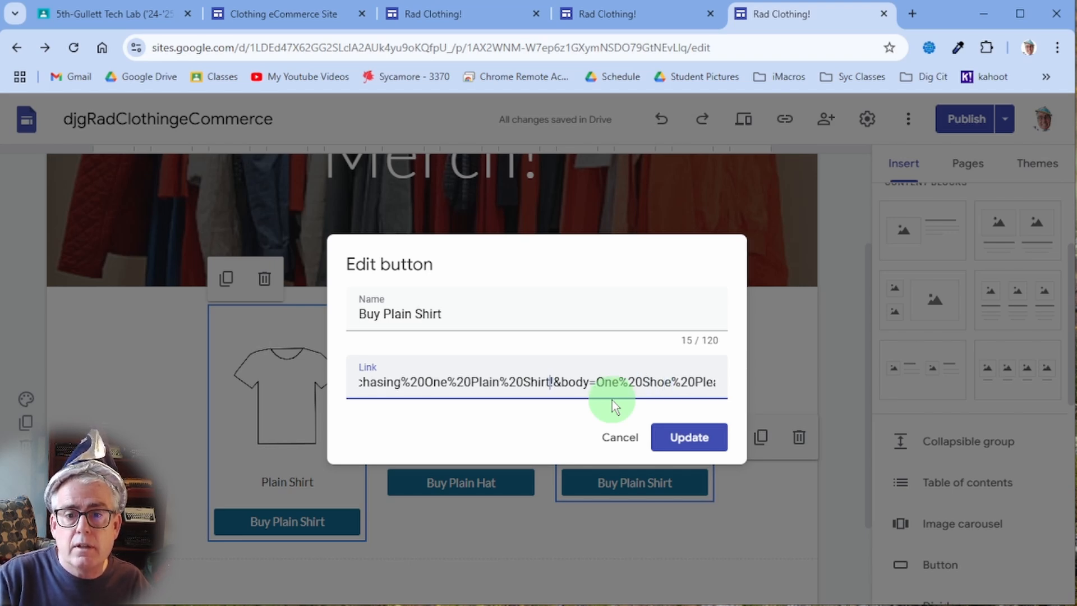
key(shift+Left)
key(shift+Left)
key(shift+Left)
text(oe)
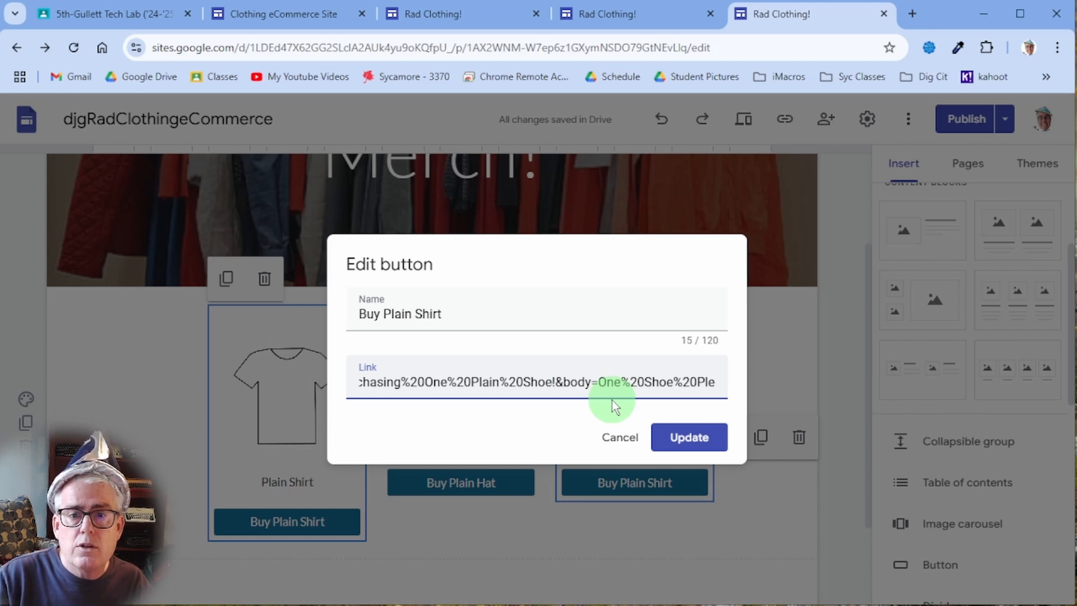
click(691, 436)
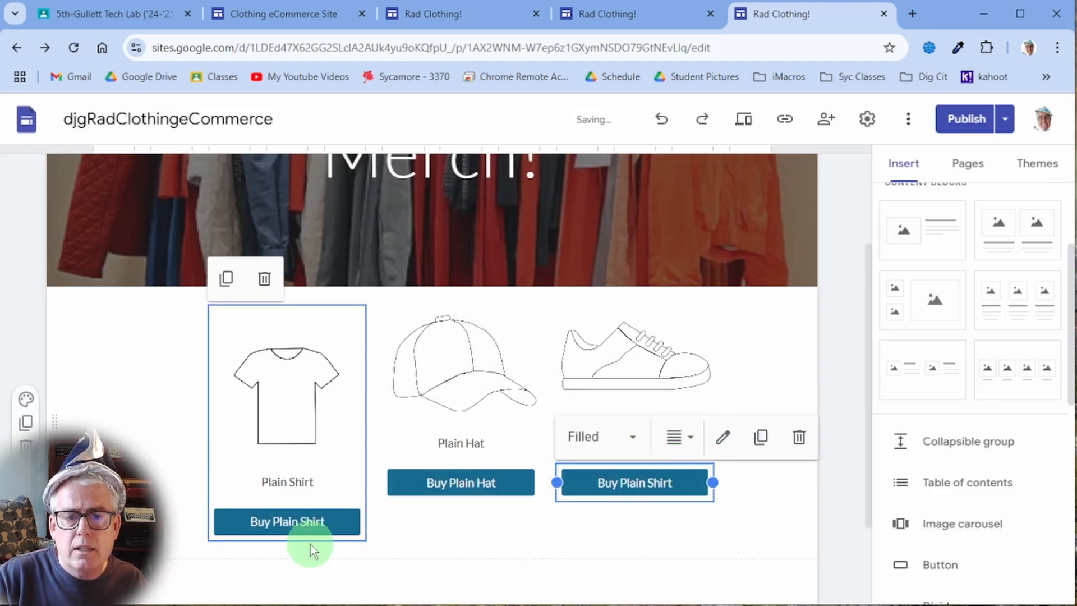
- Change 'Hat' to 'Shirt' in the shirt button's email body and update it
click(295, 522)
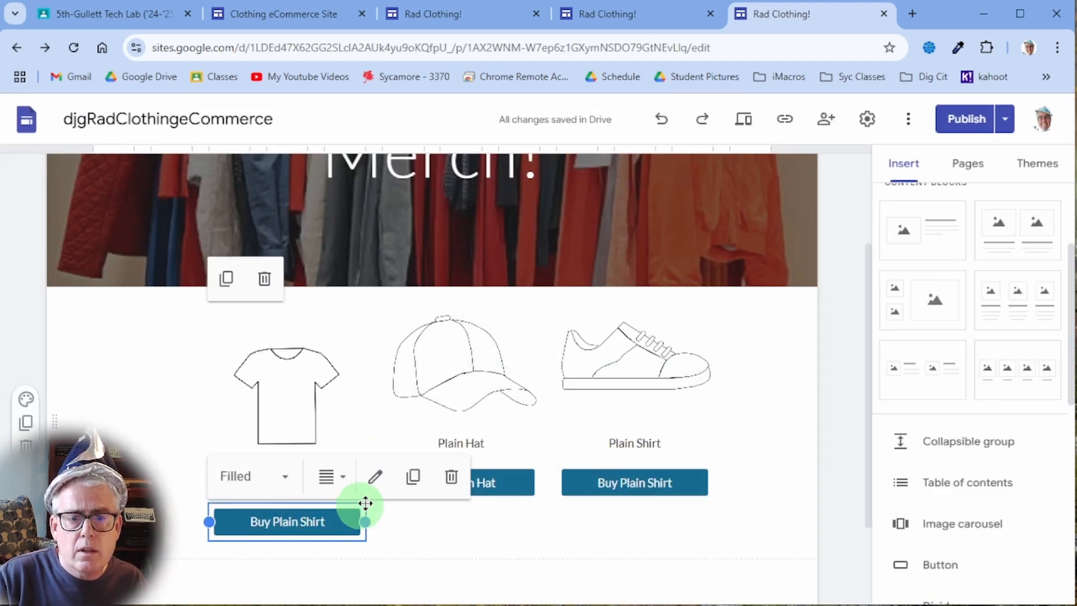
click(375, 476)
click(533, 377)
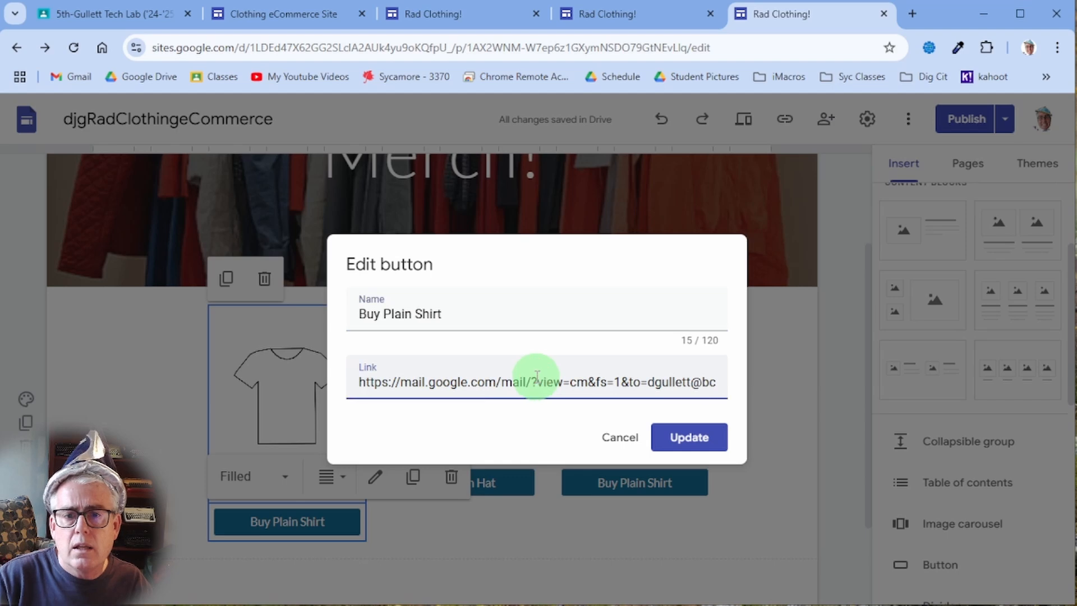
key(End)
key(Left)
key(Left)
key(Left)
key(Left)
key(Left)
key(Left)
key(Left)
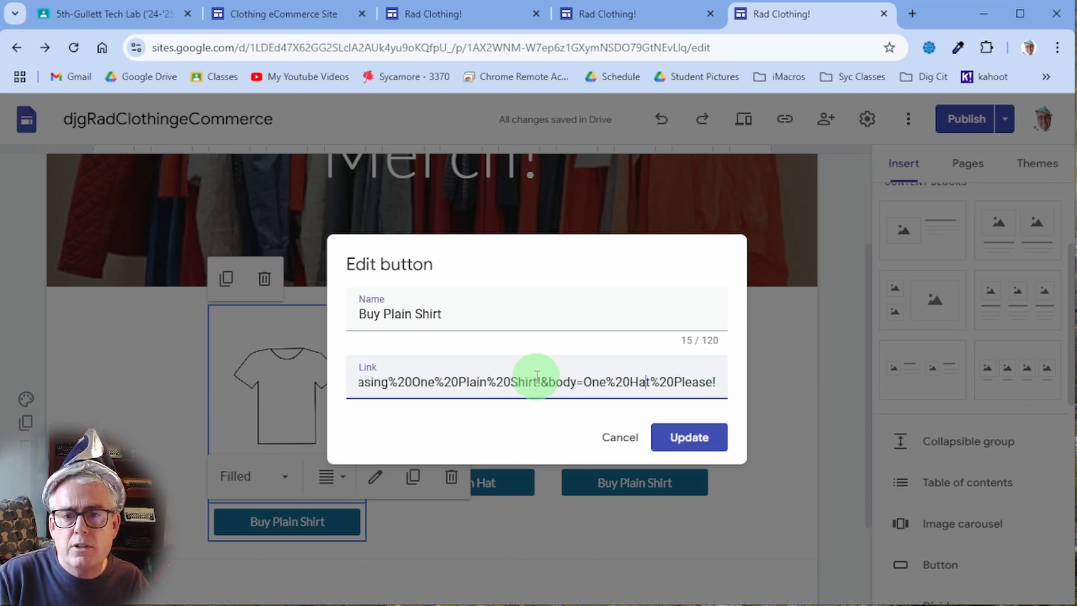
key(shift+Left)
key(shift+Left)
text(Shirt)
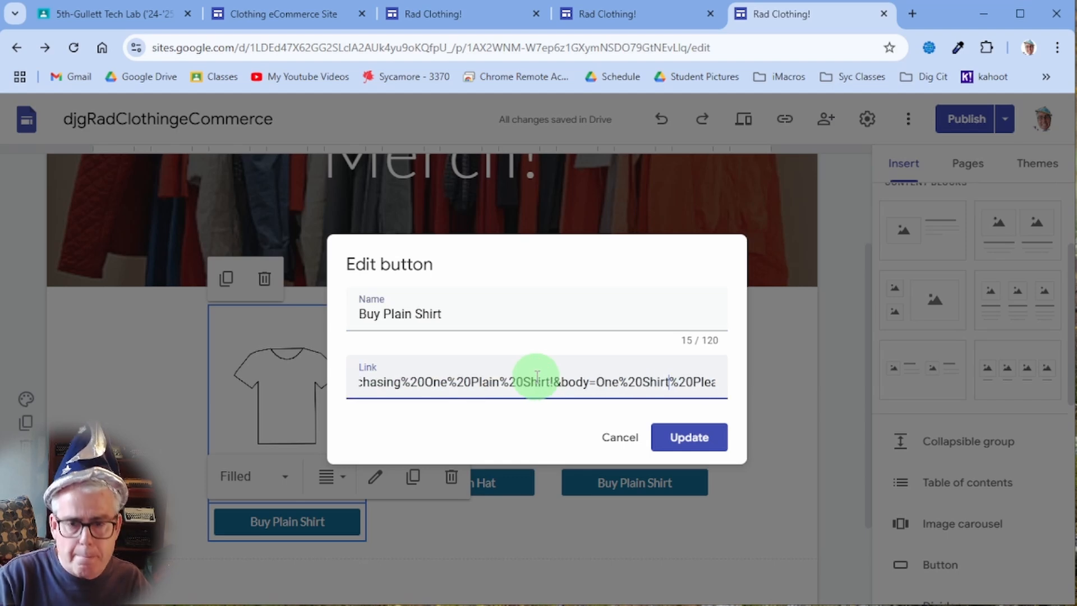
click(709, 435)
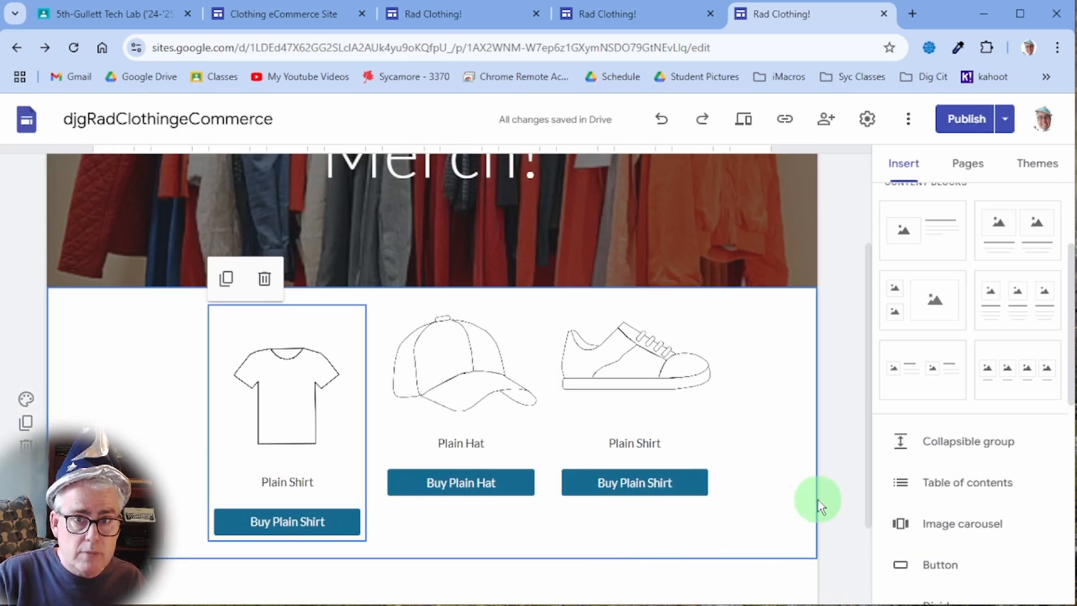
- Show the site's Pages list and reveal the new-page options from the + button
scroll(817, 499, down, 2)
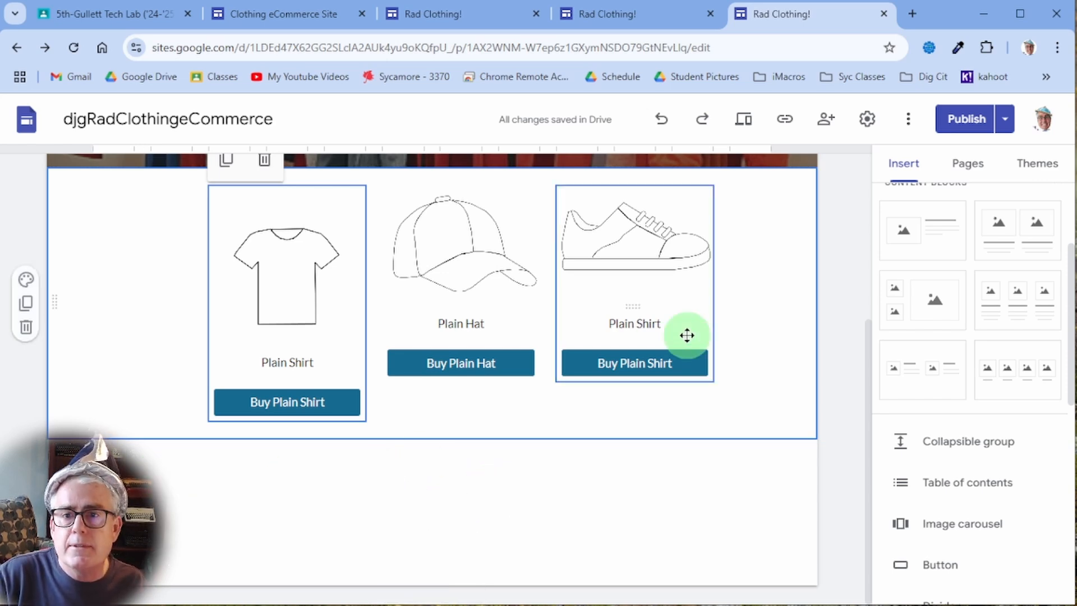
scroll(767, 347, up, 5)
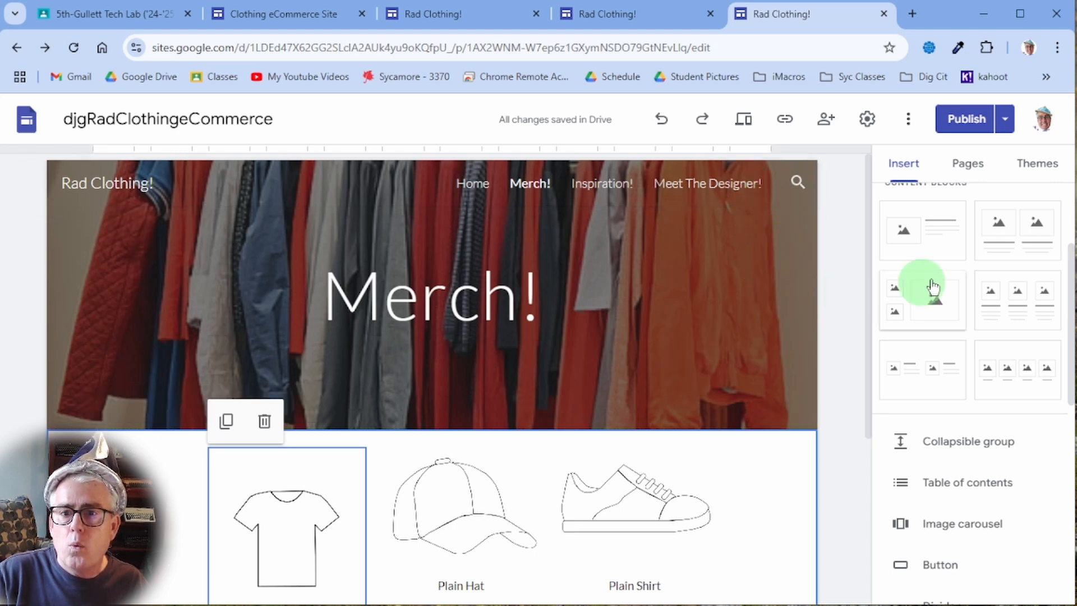
click(960, 166)
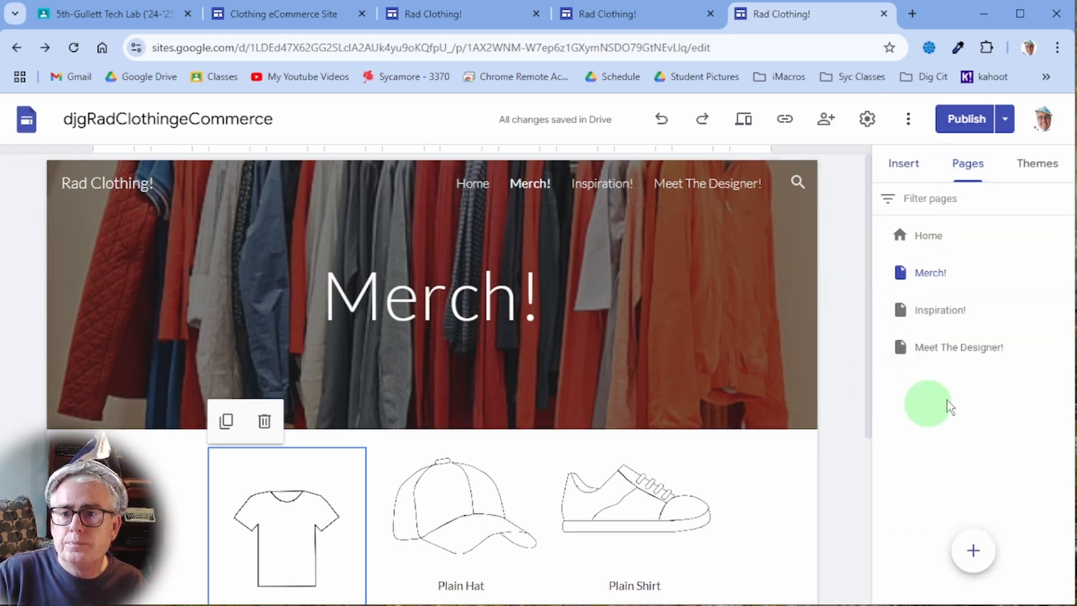
mouse_move(973, 552)
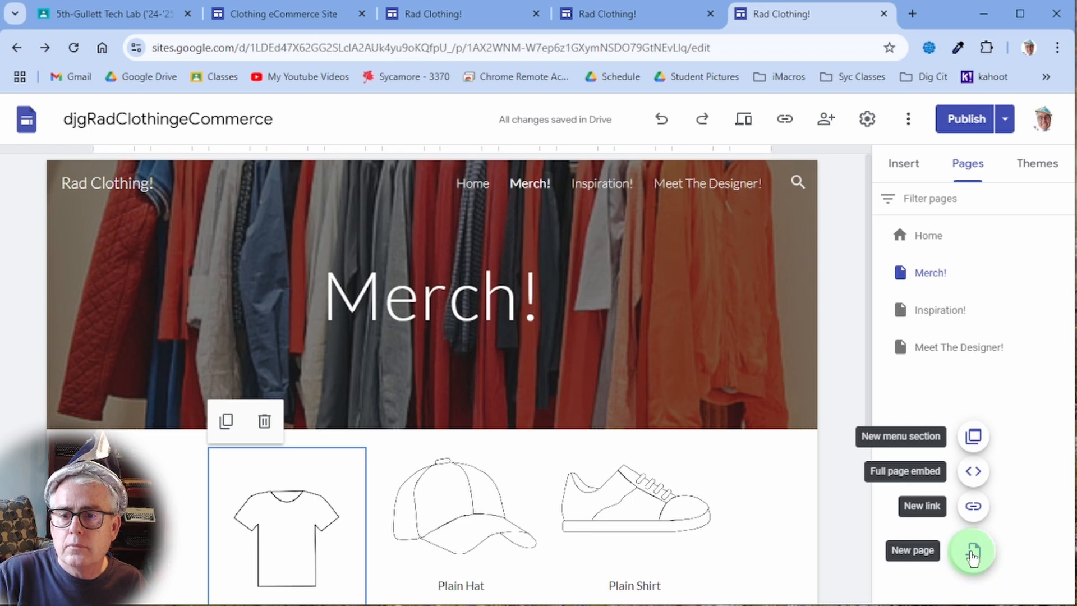
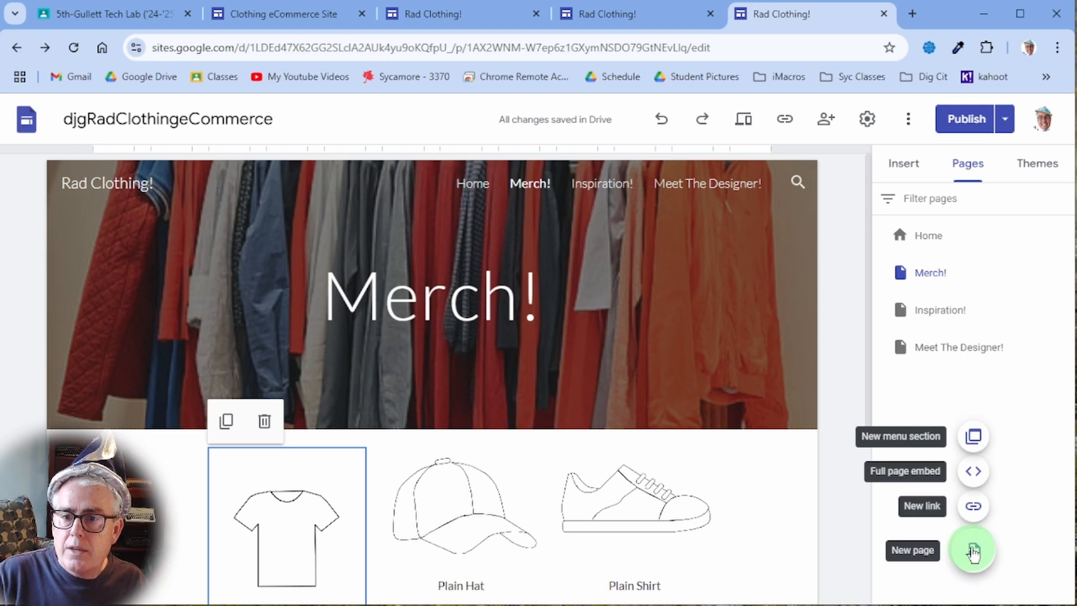
- Create a new page named 'Coming Soon!' and hide it from the site navigation
click(975, 550)
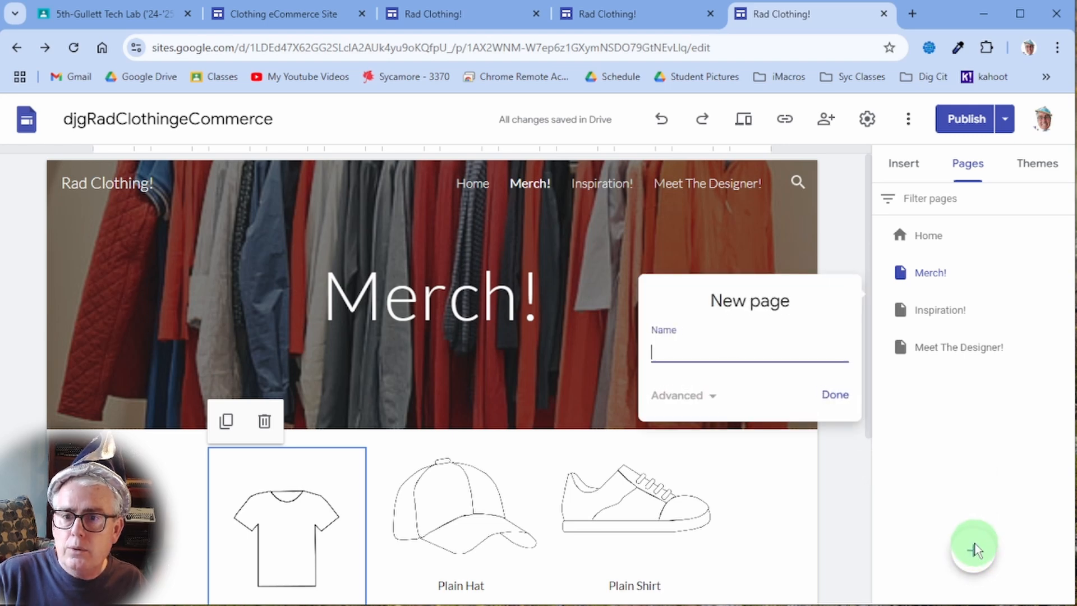
click(722, 385)
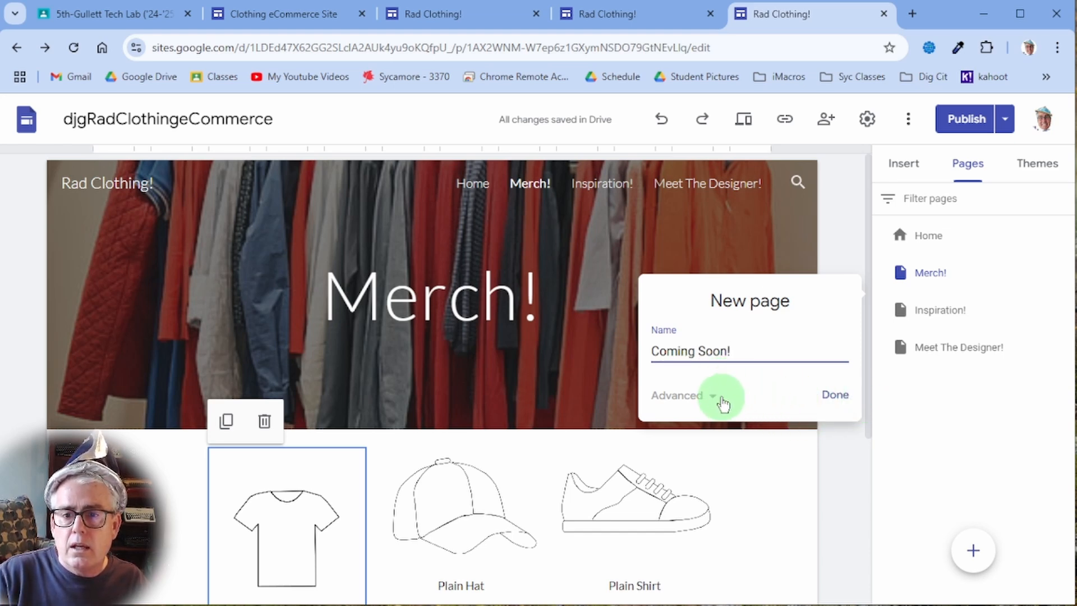
click(718, 396)
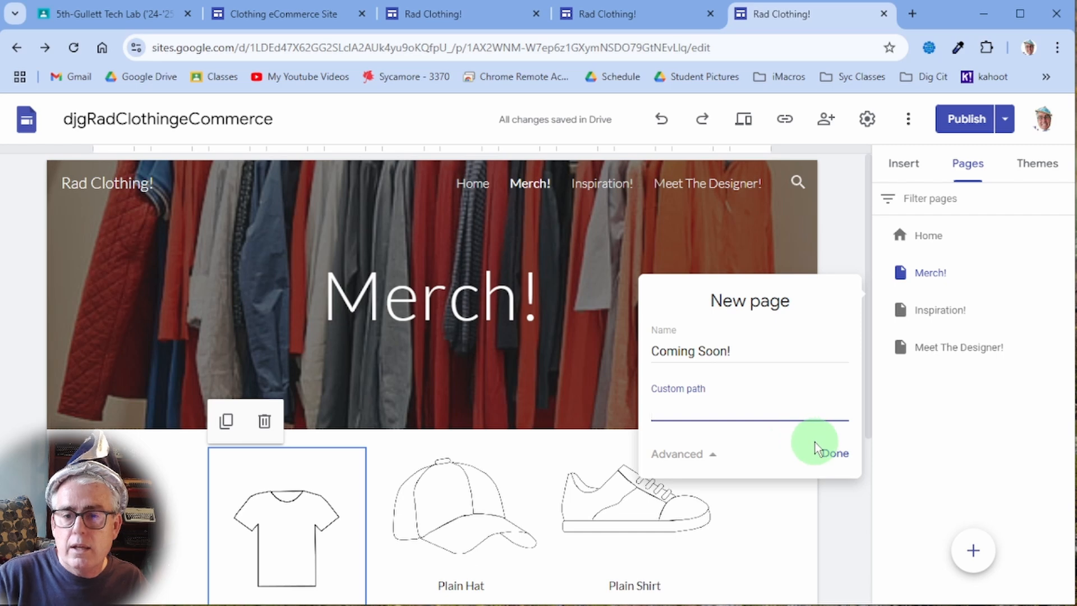
click(831, 454)
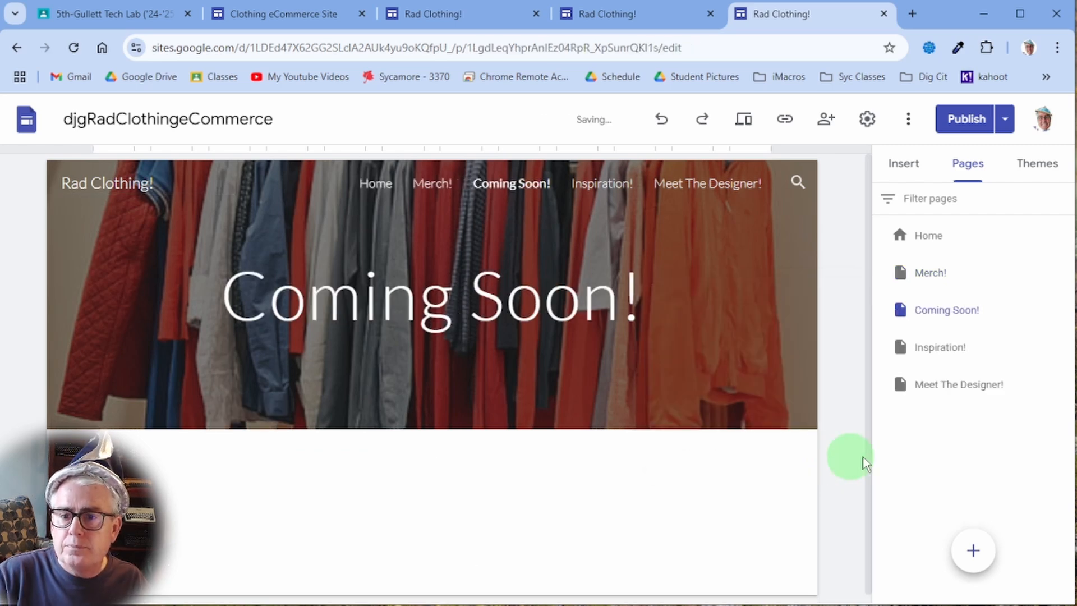
click(1062, 310)
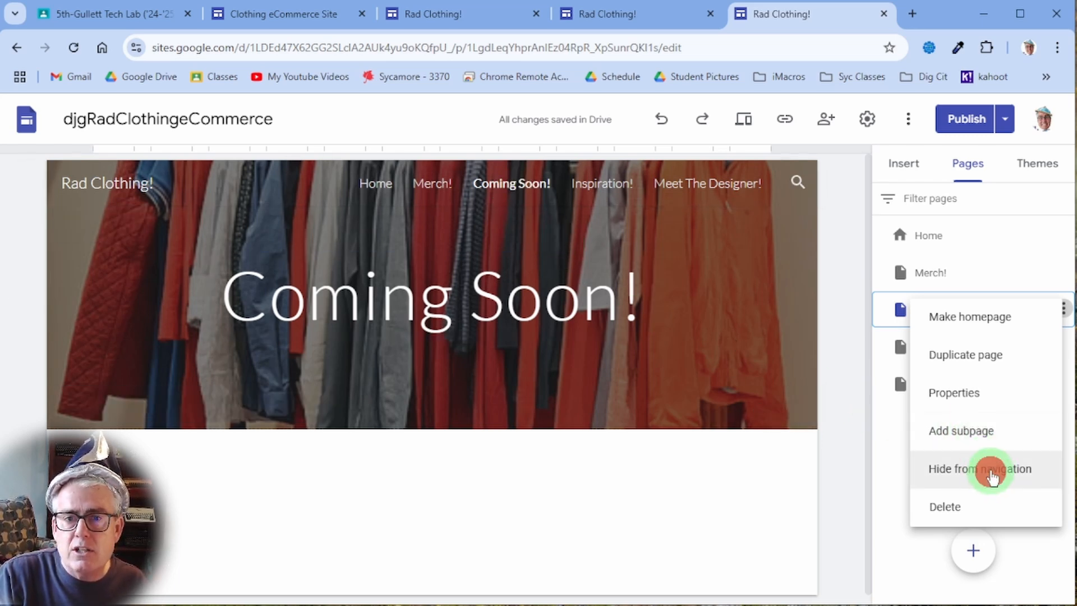
click(991, 475)
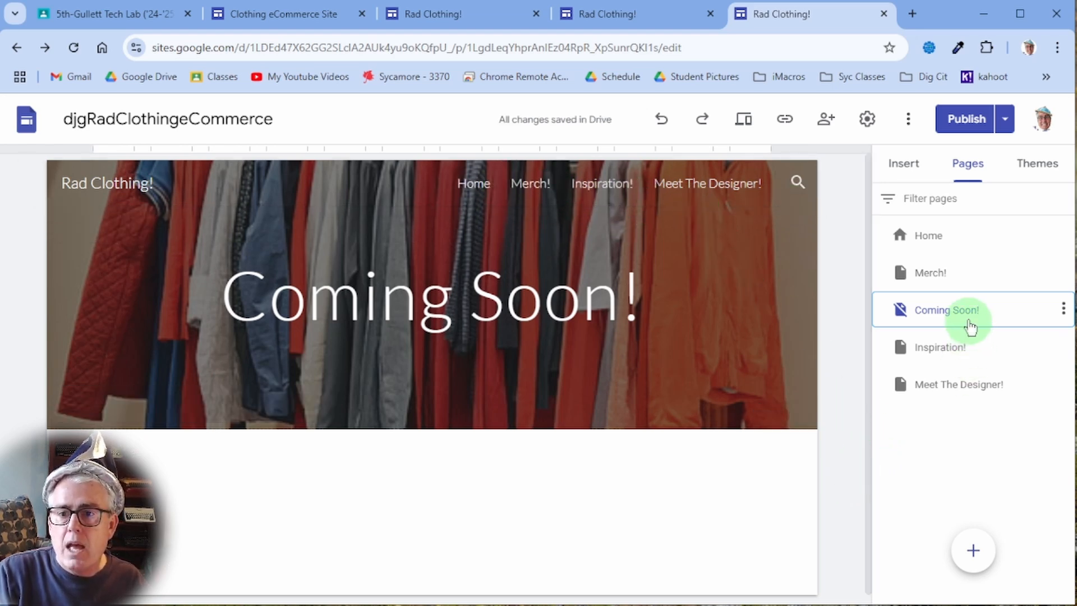
- Add the text 'Please visit our store to purchase our exciting line of products!' and publish the site
scroll(523, 454, down, 1)
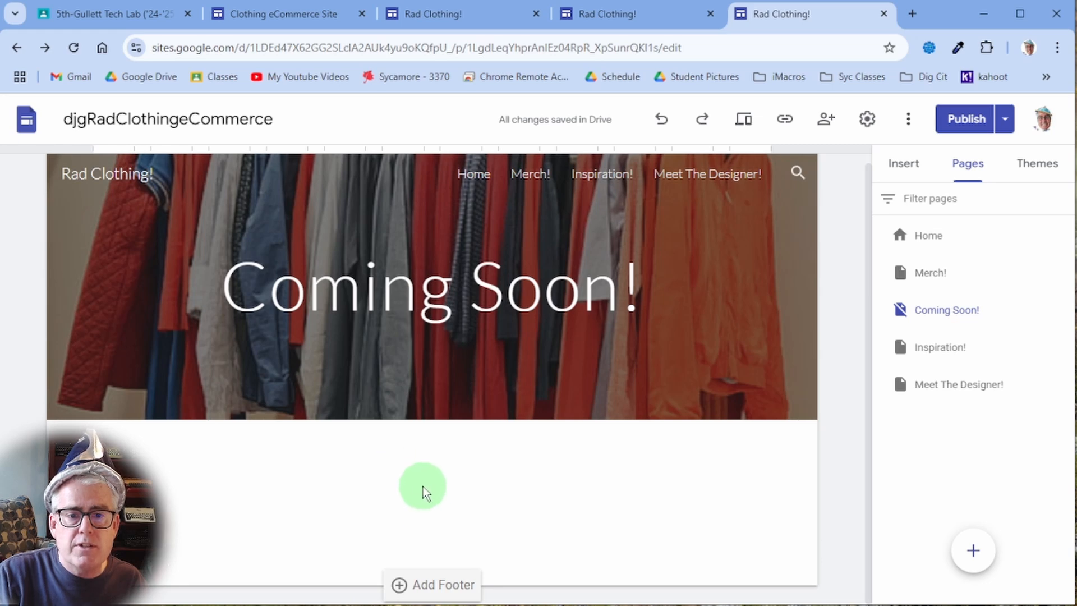
click(912, 170)
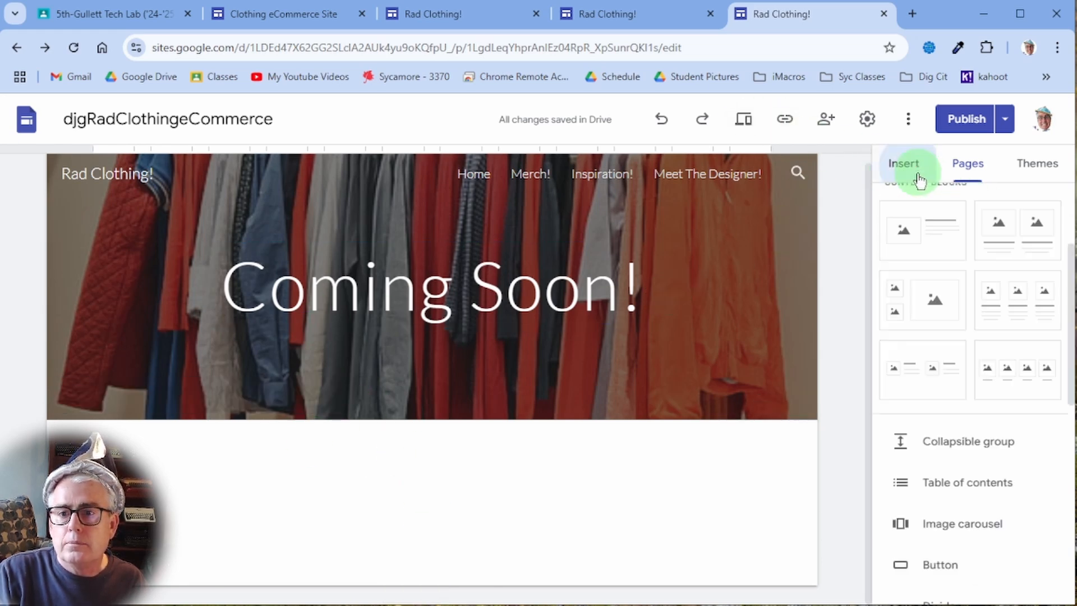
scroll(967, 459, down, 2)
scroll(983, 499, up, 4)
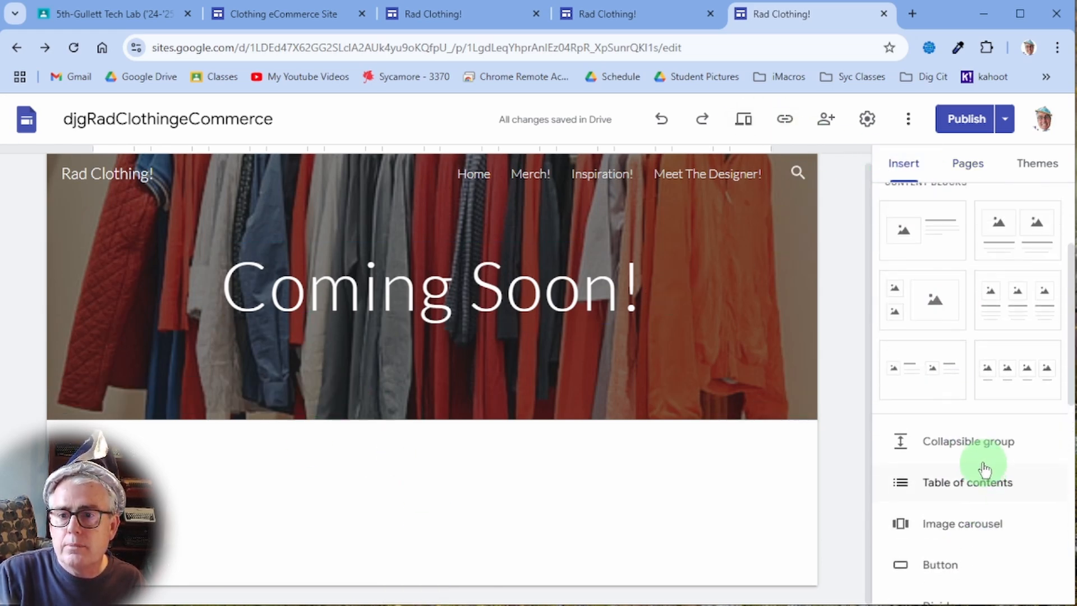
scroll(406, 466, up, 1)
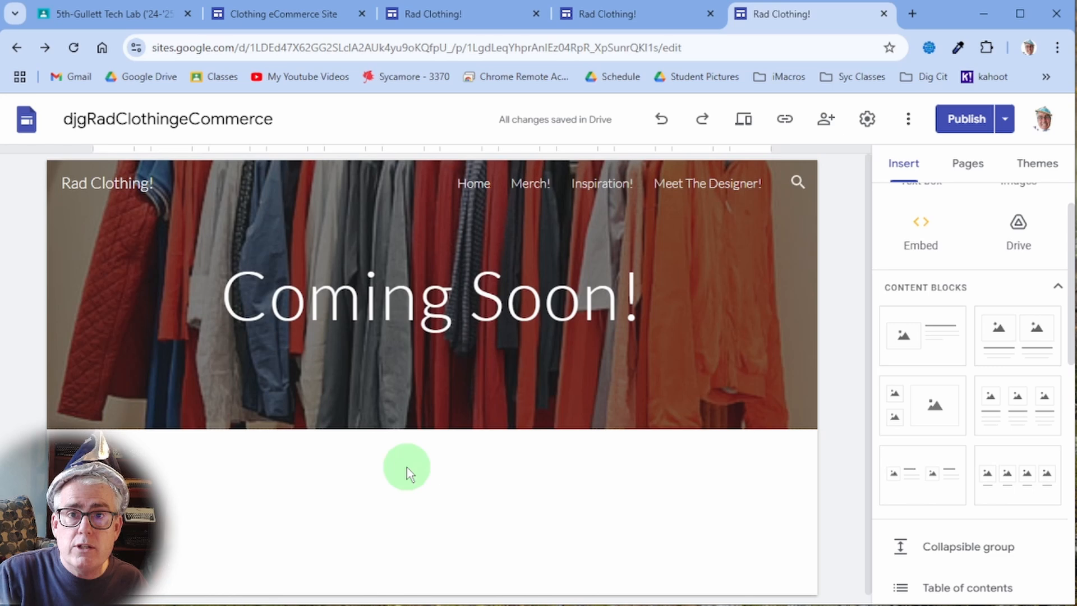
double_click(431, 483)
click(435, 485)
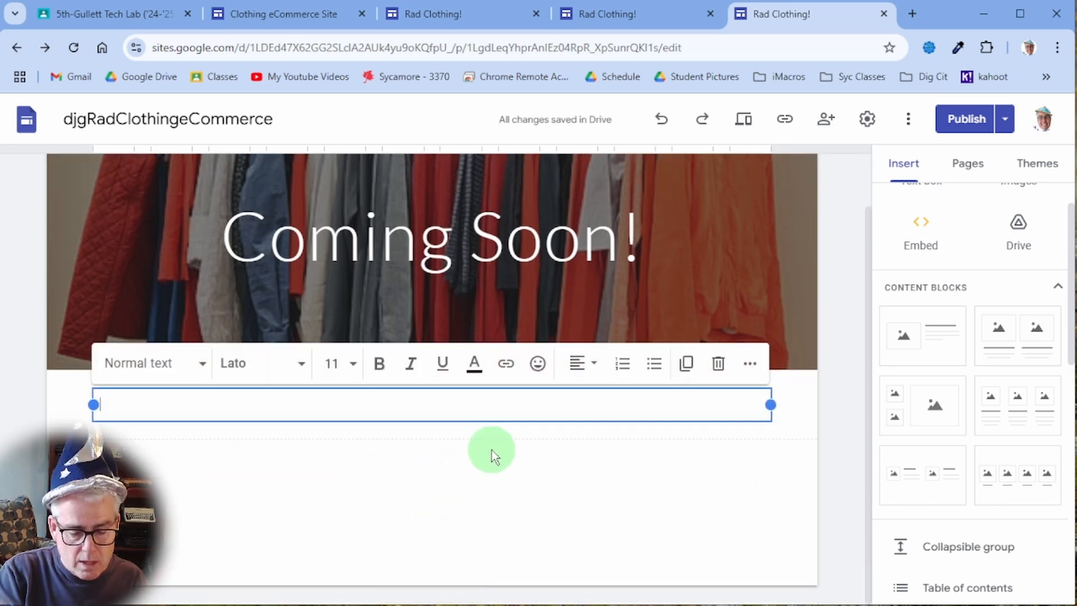
text(Please visit our store to purchase our exciting line of products!)
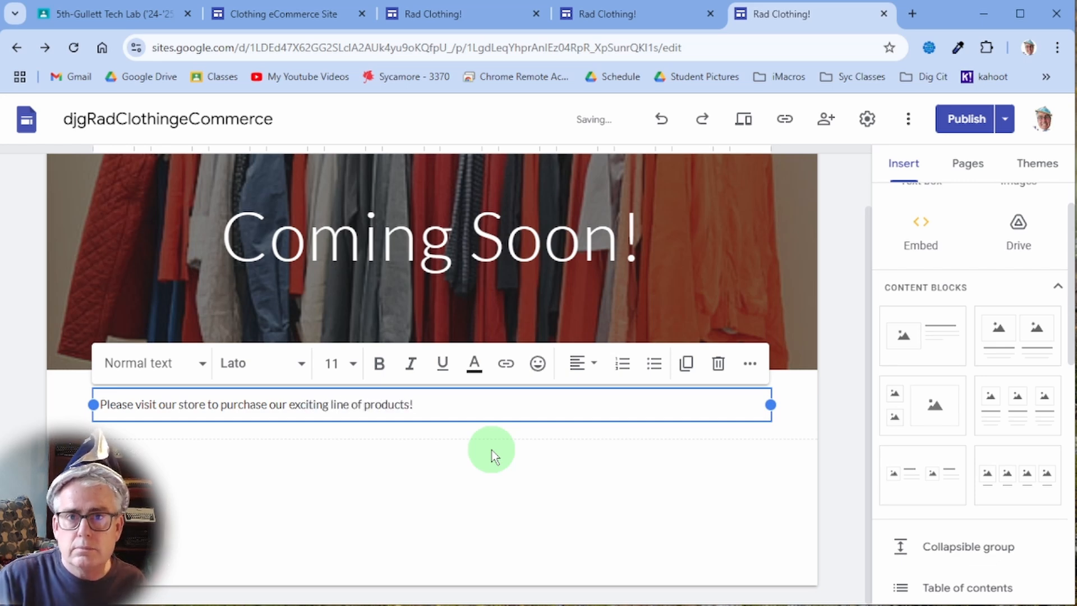
click(963, 119)
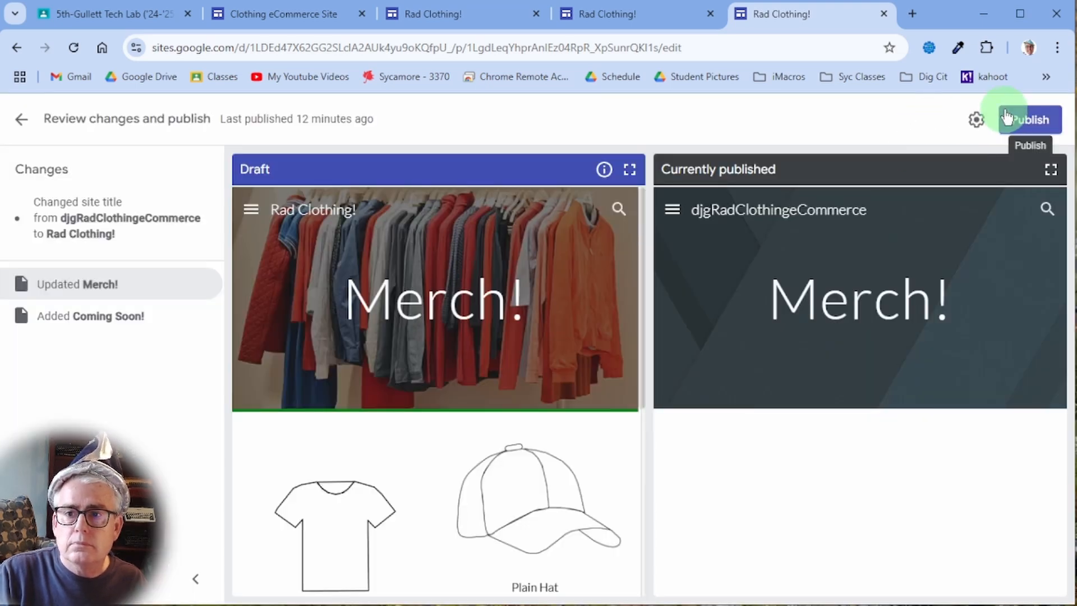
click(1005, 117)
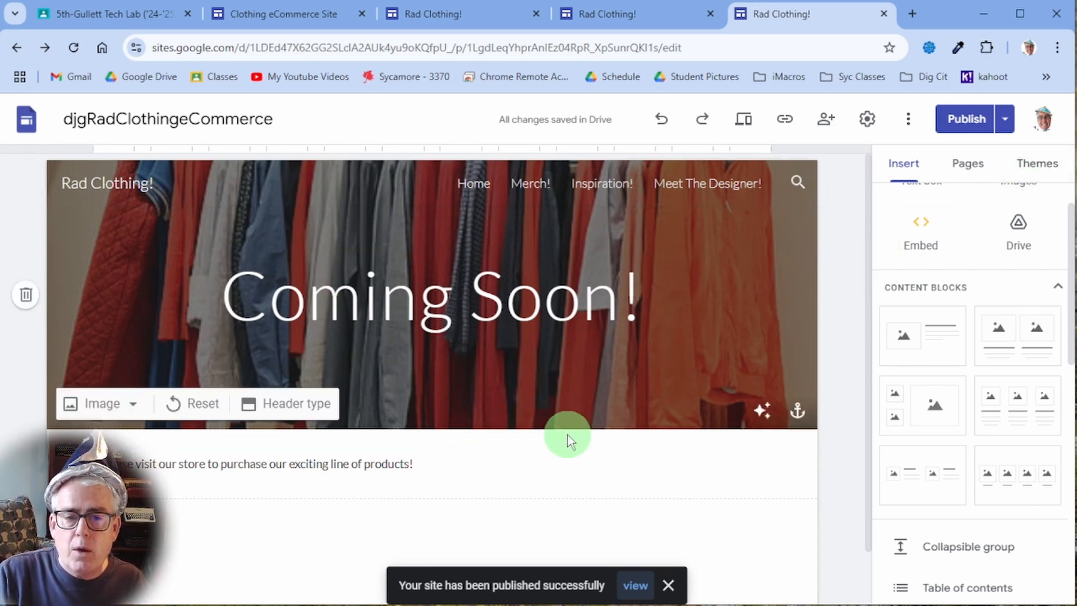
- Open the published Coming Soon! page and copy its web address
click(1005, 120)
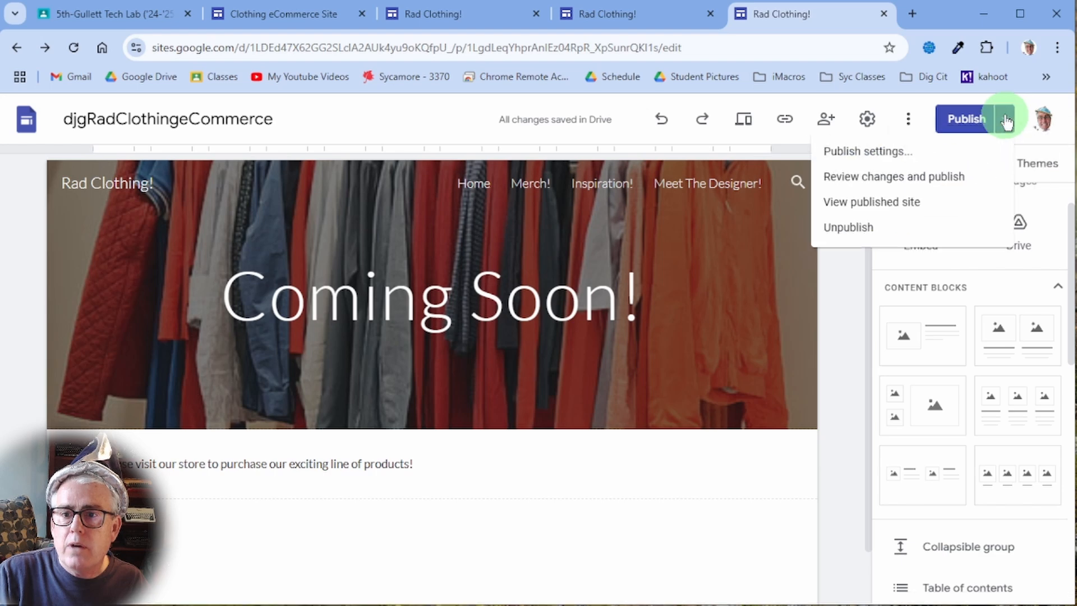
click(1005, 121)
click(1006, 119)
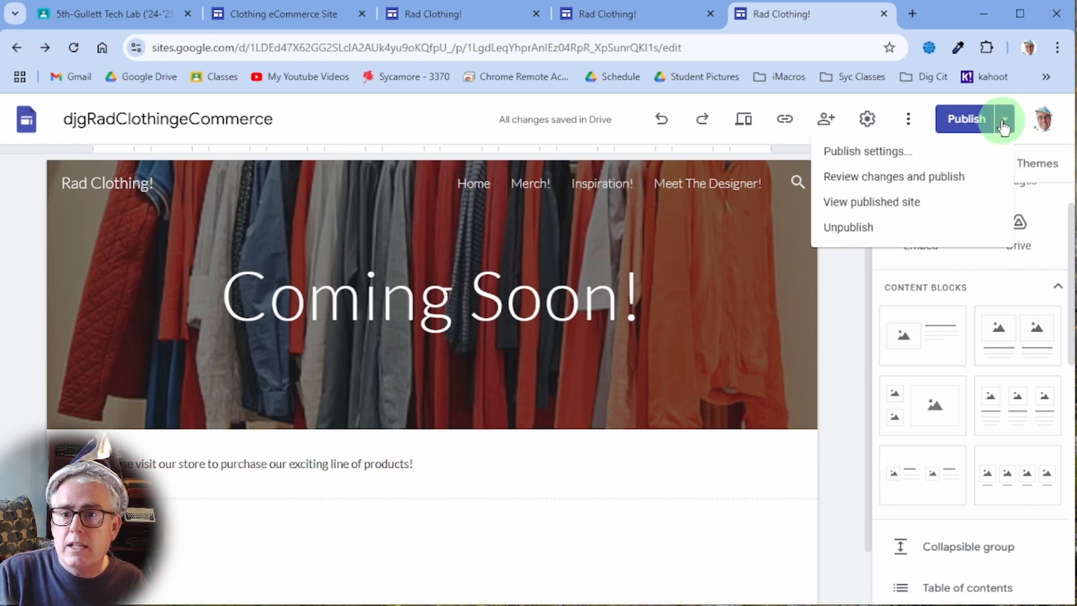
click(944, 203)
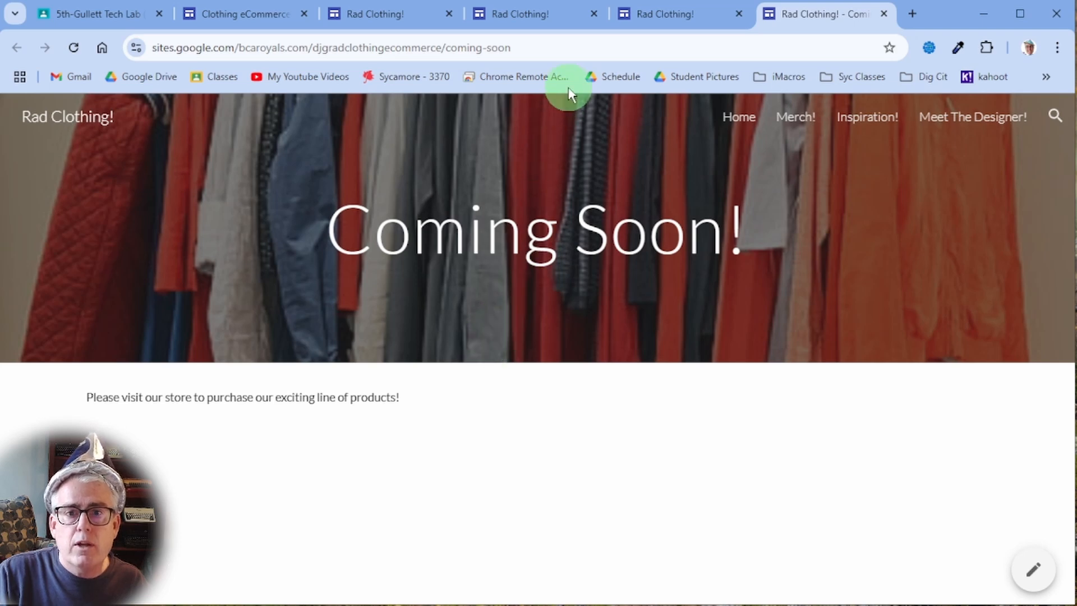
drag(522, 47, 113, 48)
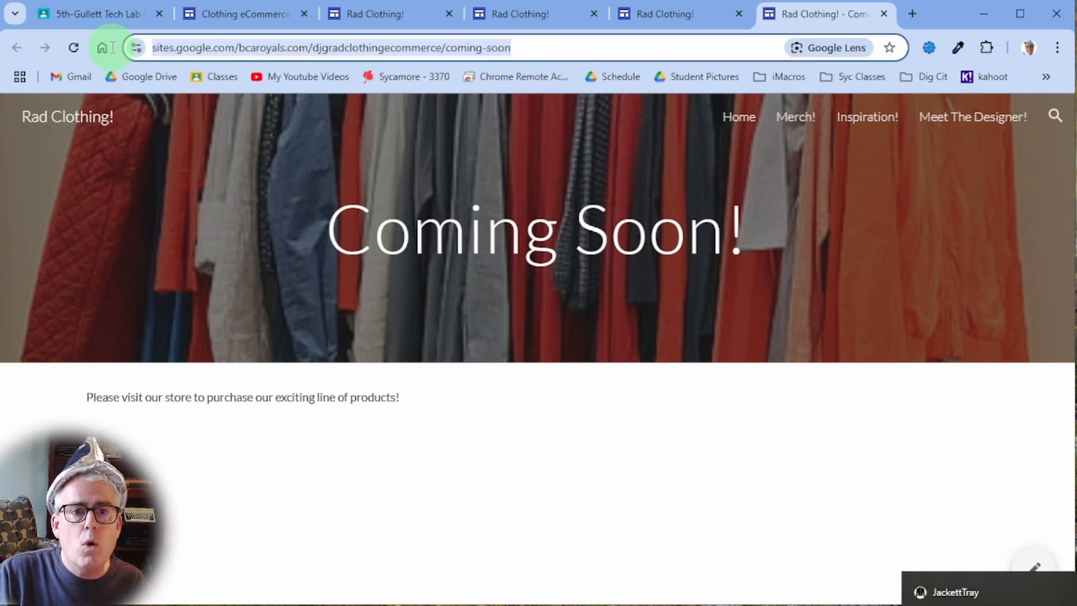
right_click(226, 55)
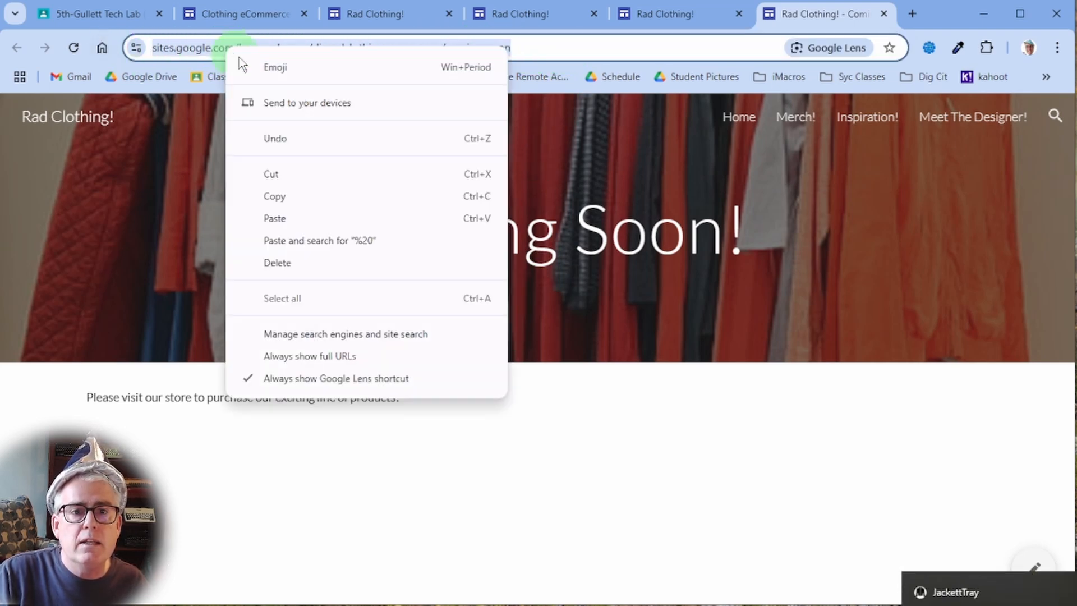
click(268, 193)
- Return to the site editor and open the Merch! page from the Pages list
click(653, 21)
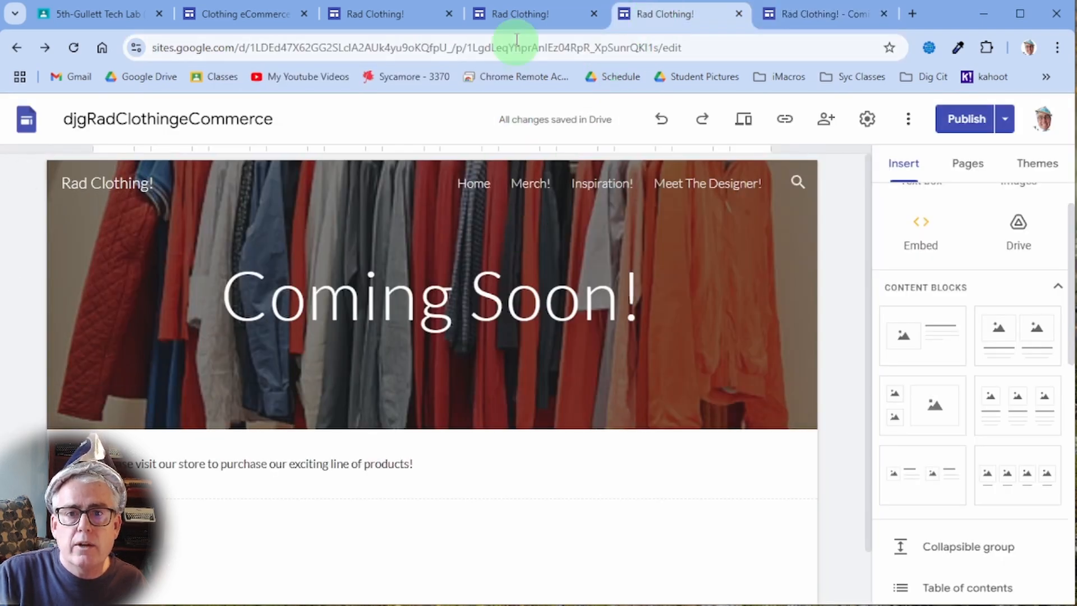
click(514, 16)
click(667, 15)
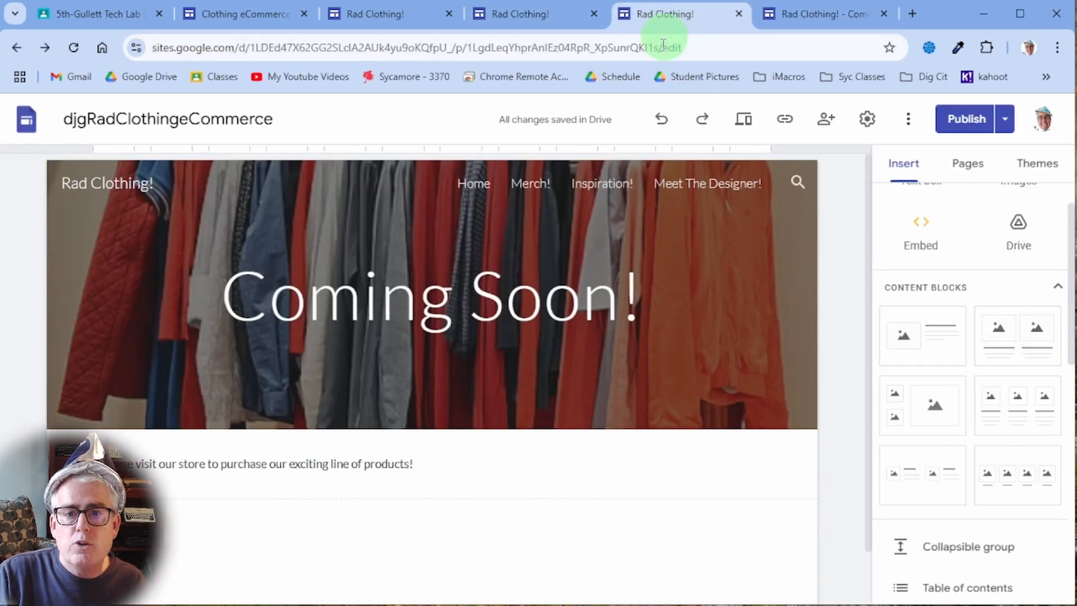
click(961, 171)
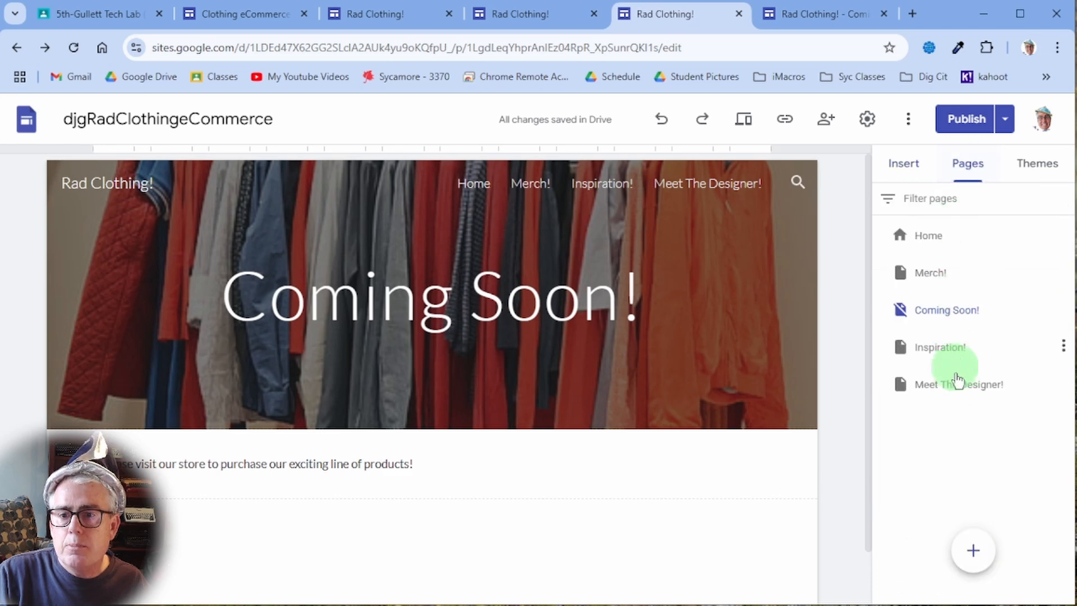
click(935, 275)
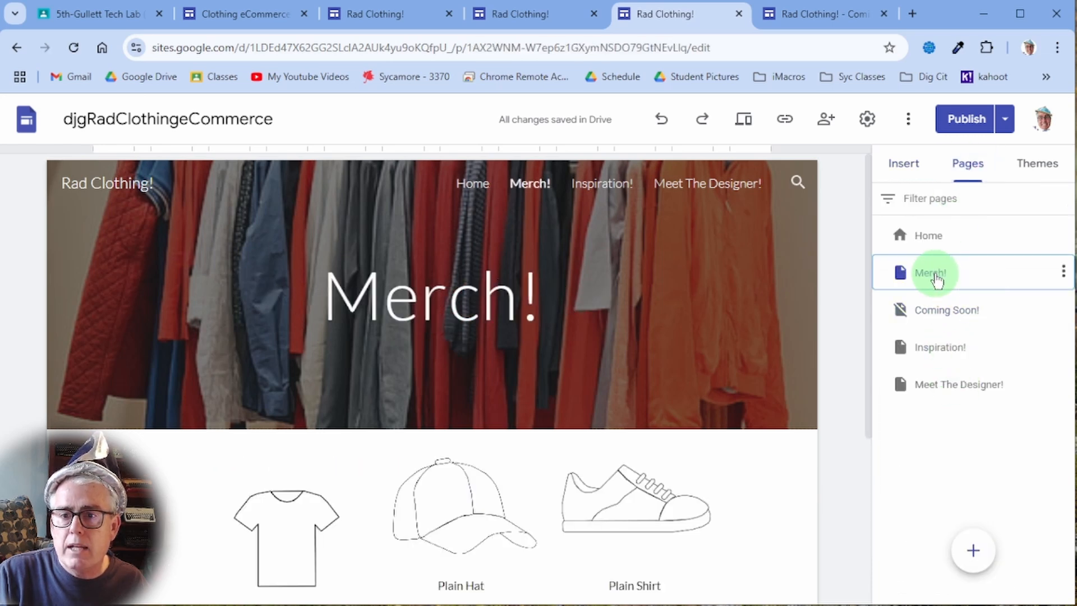
- Duplicate the Merch product row and select the copied Buy Plain Shirt button
scroll(656, 427, down, 5)
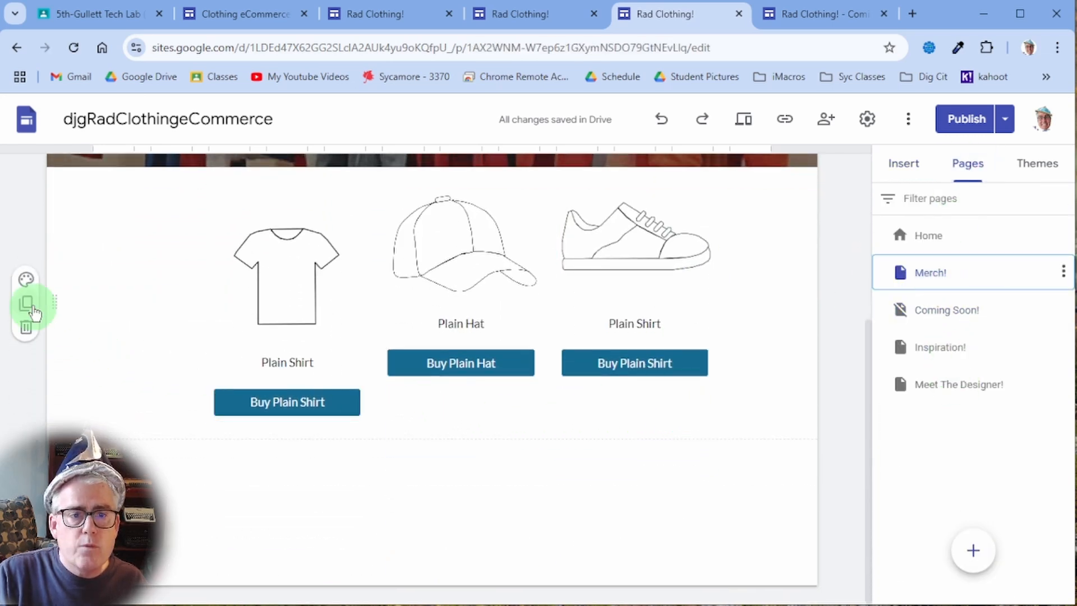
click(26, 303)
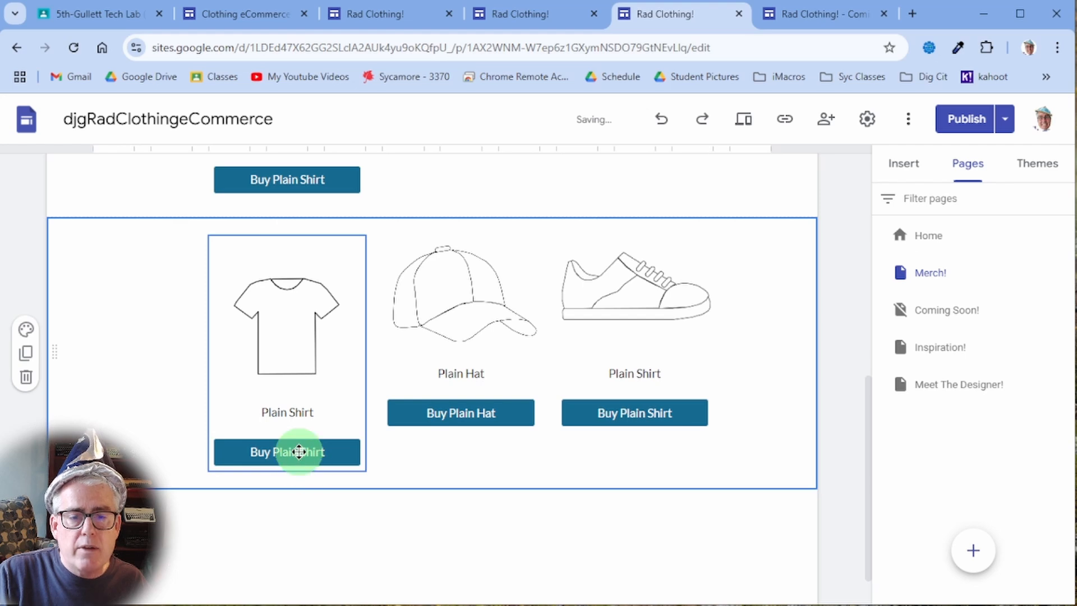
click(299, 451)
click(287, 452)
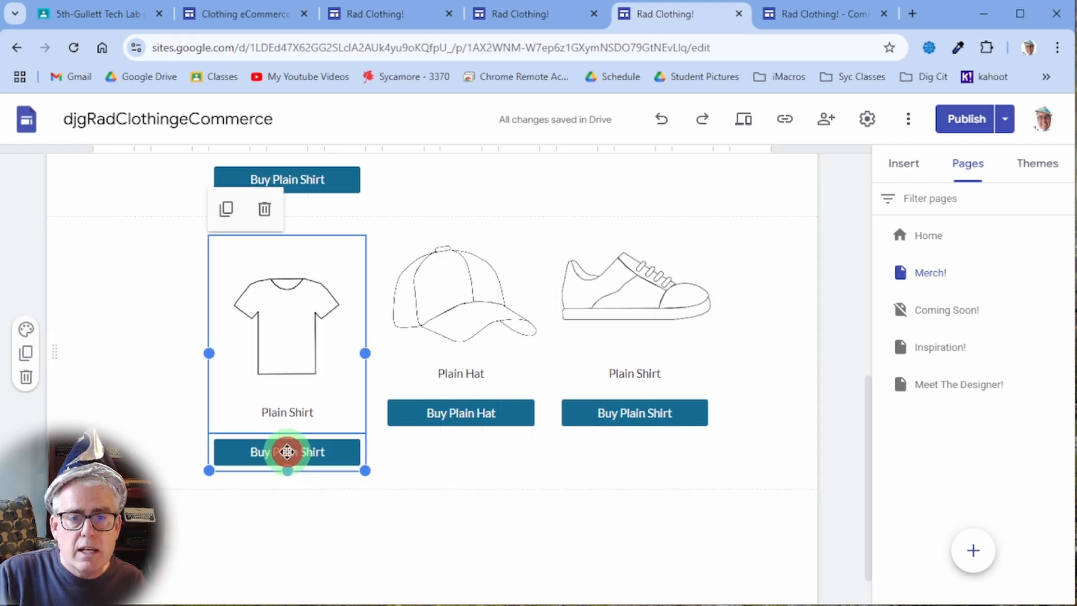
- Replace the button's email link with the copied Coming Soon! page address
click(374, 406)
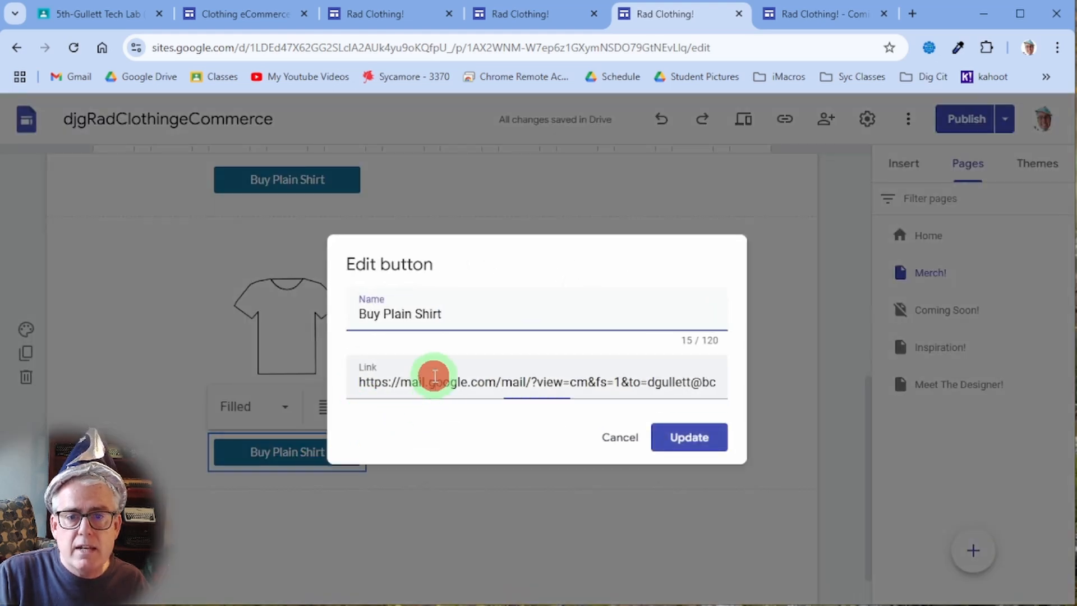
click(467, 387)
key(ctrl+a)
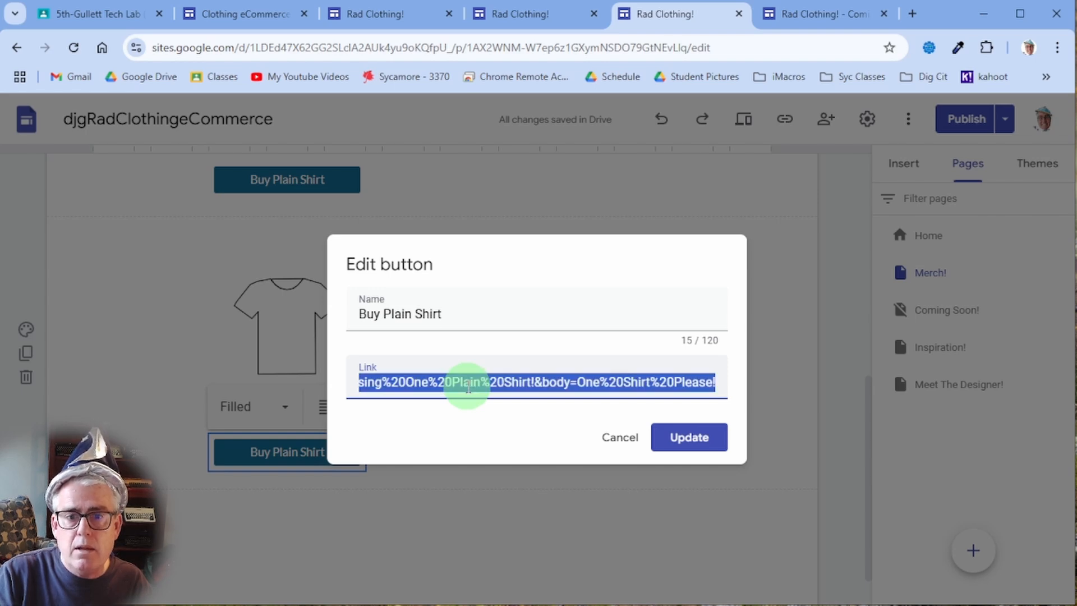
key(BackSpace)
right_click(466, 386)
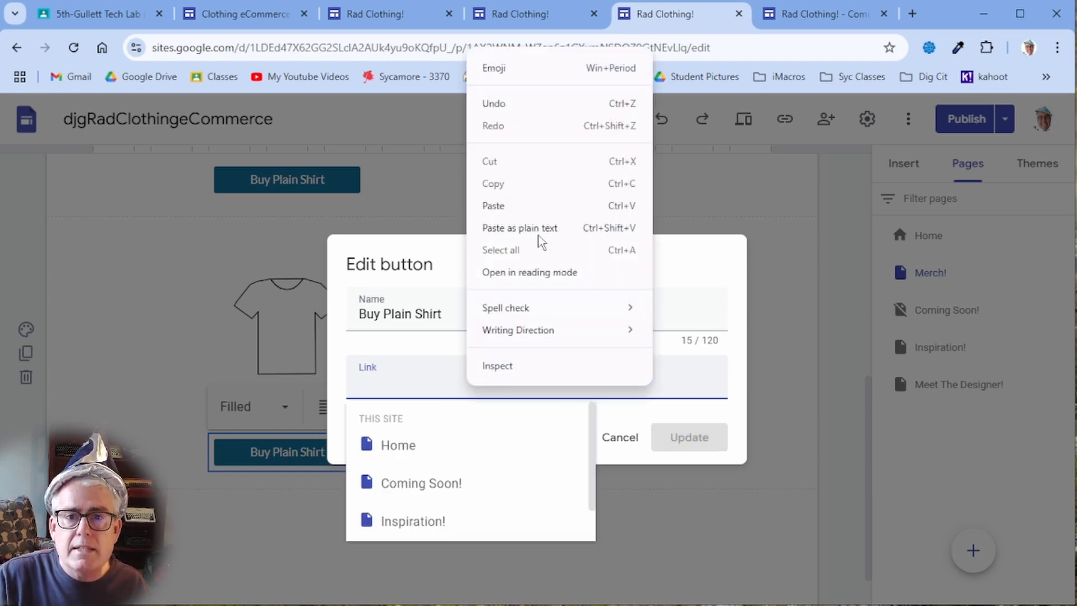
click(540, 209)
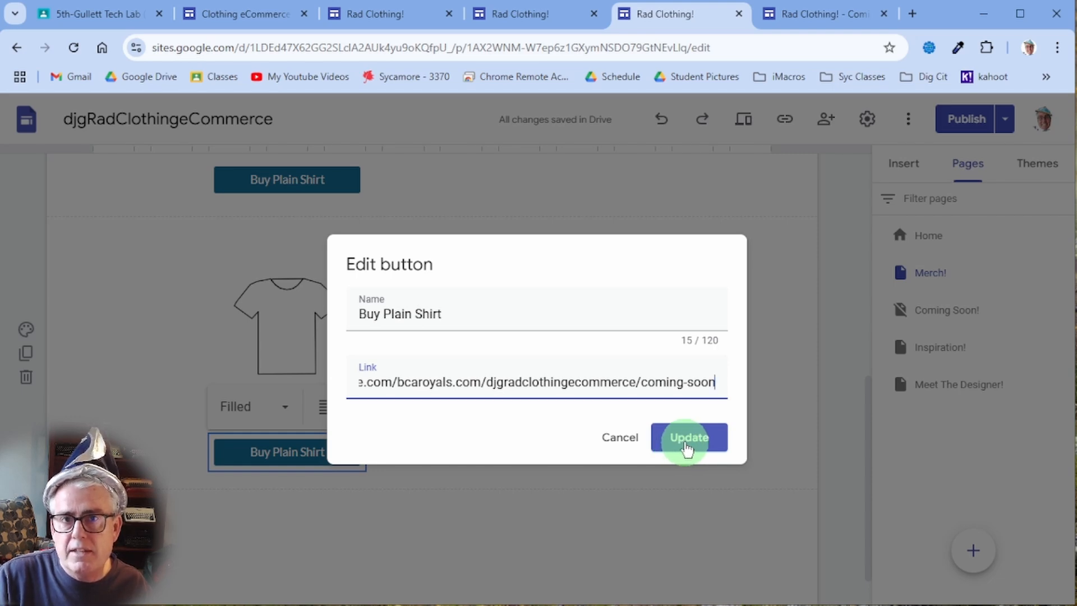
- Rename the button to 'Buy Fancy Shirt' and save the changes
click(499, 312)
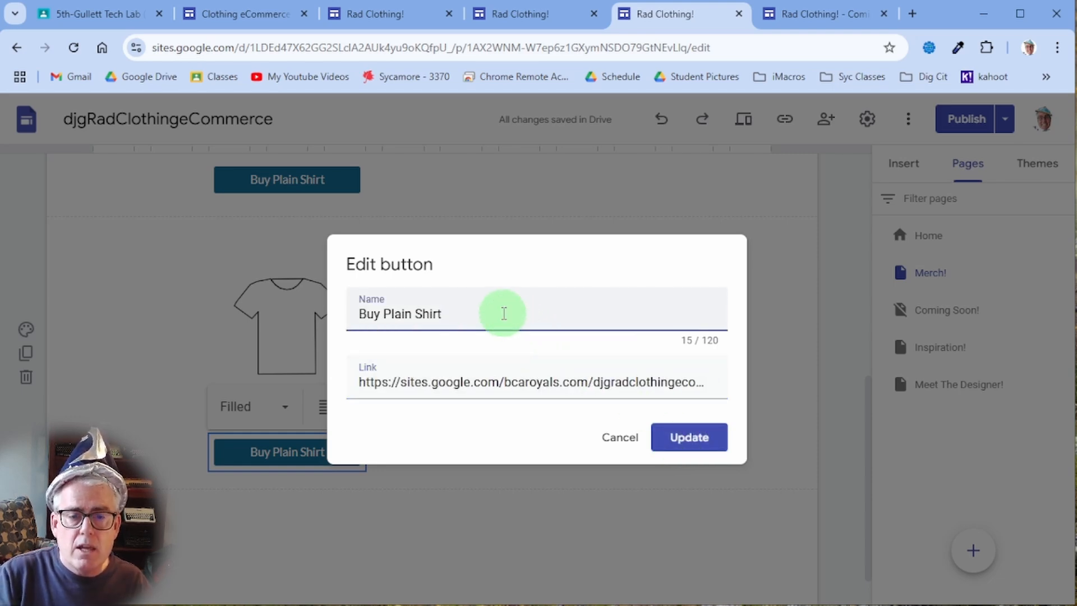
key(shift+Left)
key(shift+Left)
key(shift+Left)
key(shift+Left)
key(shift+Left)
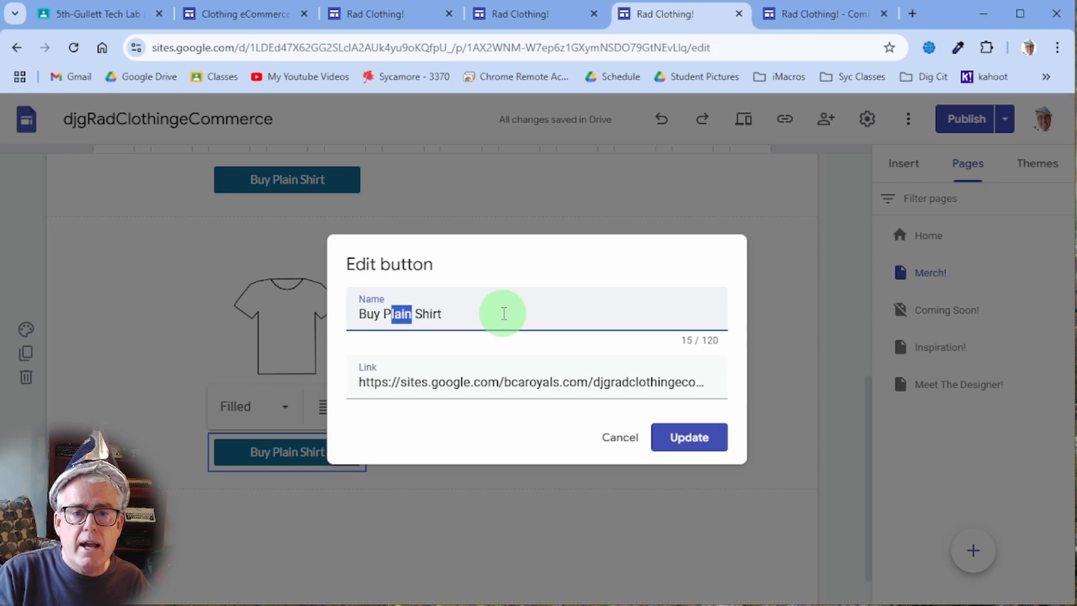
text(Fancy)
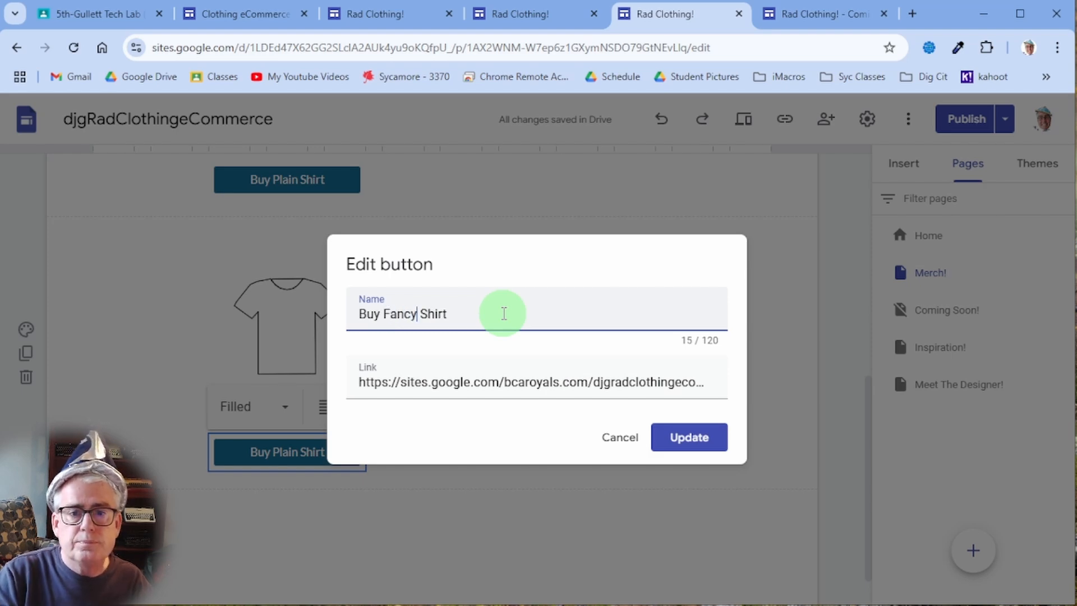
click(687, 437)
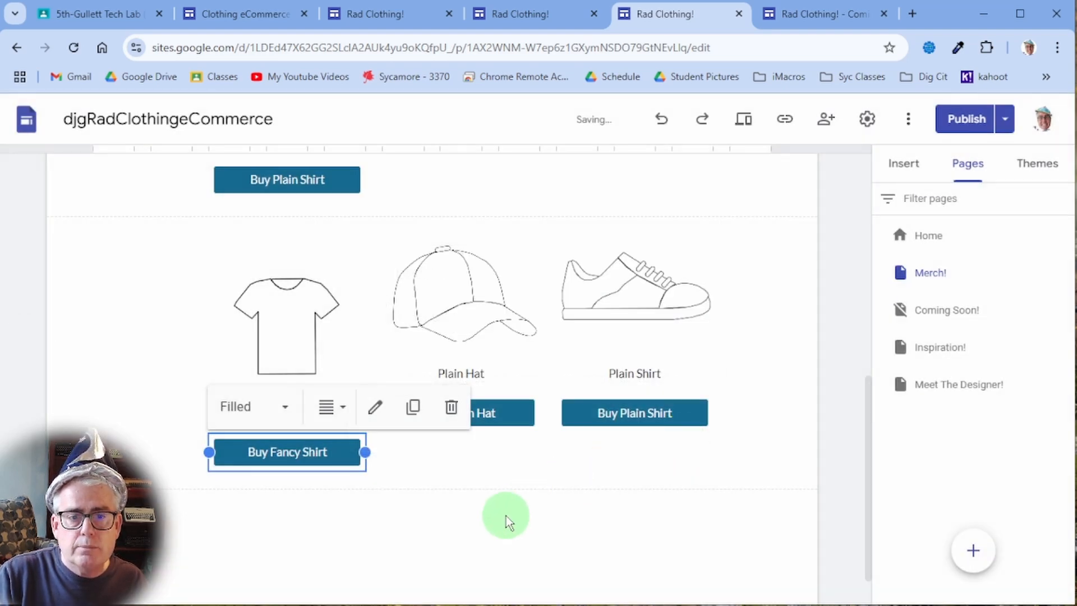
scroll(745, 264, up, 5)
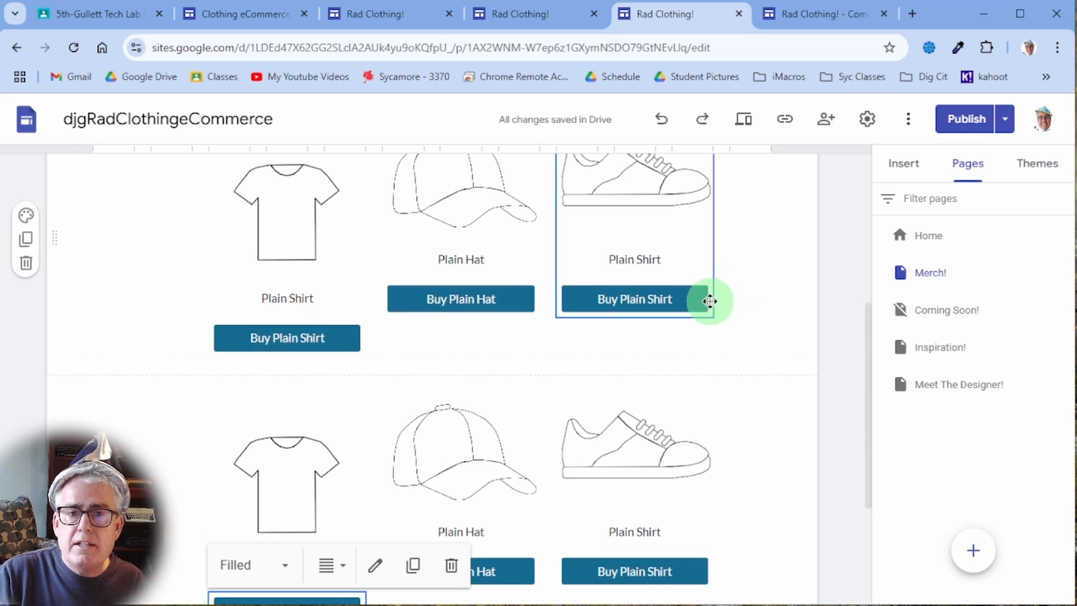
scroll(701, 307, down, 2)
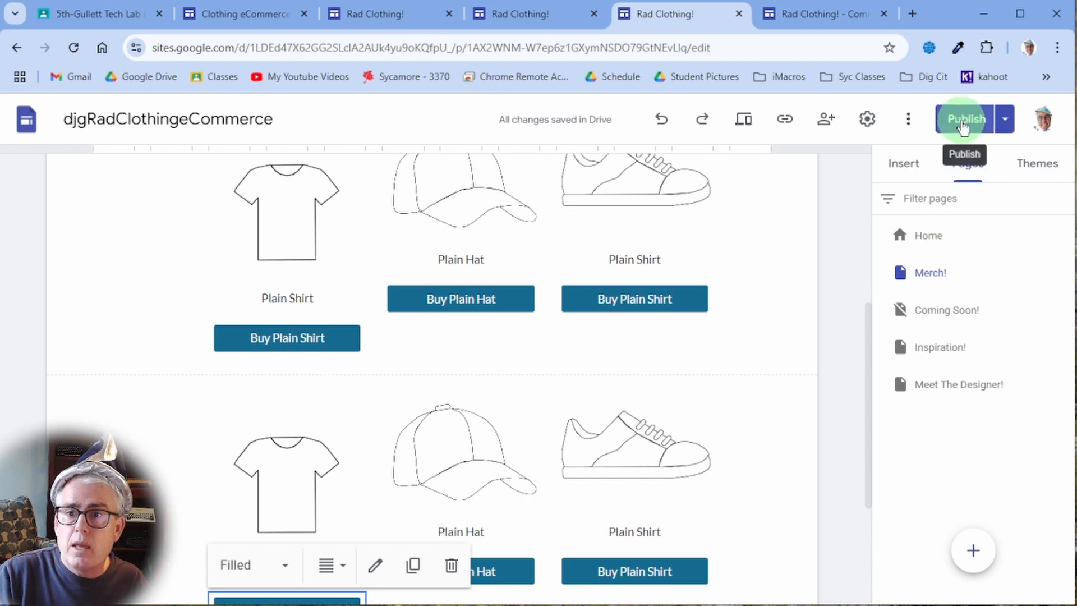
- Review the changes and publish the updated site again
click(963, 118)
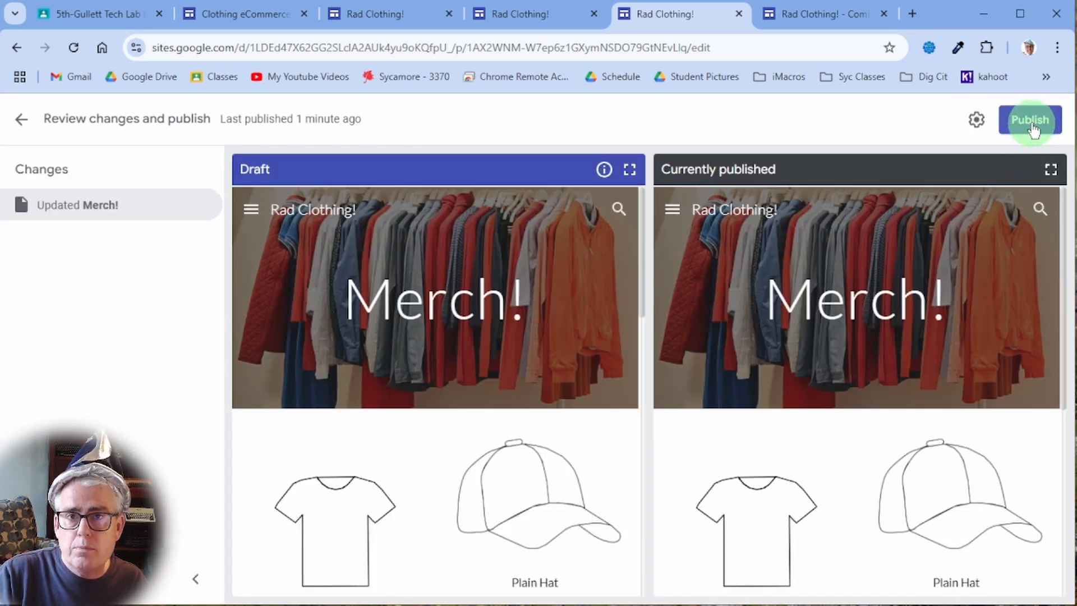
click(1030, 121)
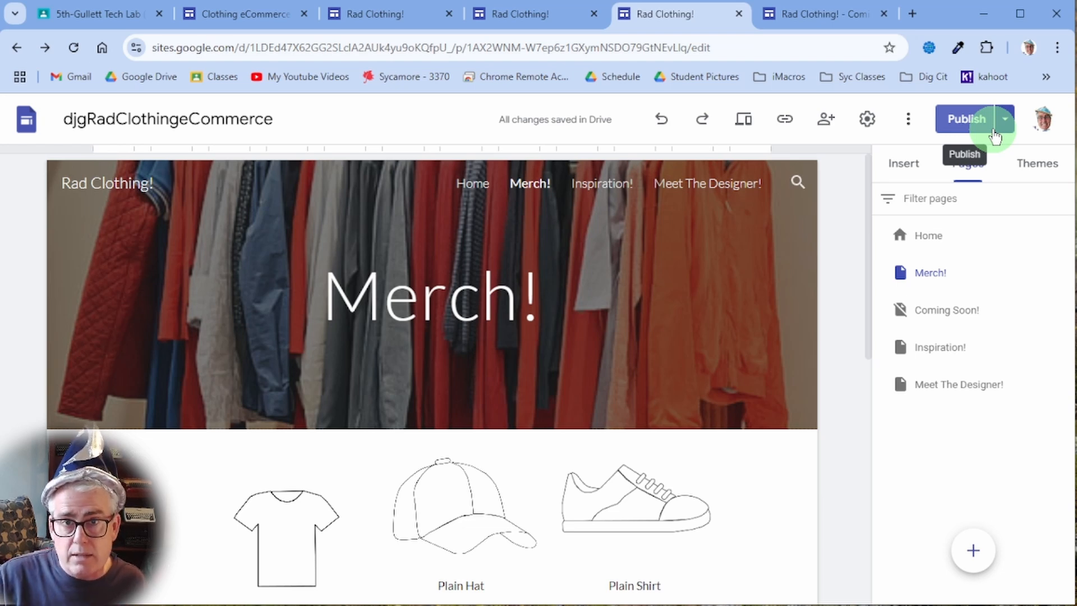
click(1004, 125)
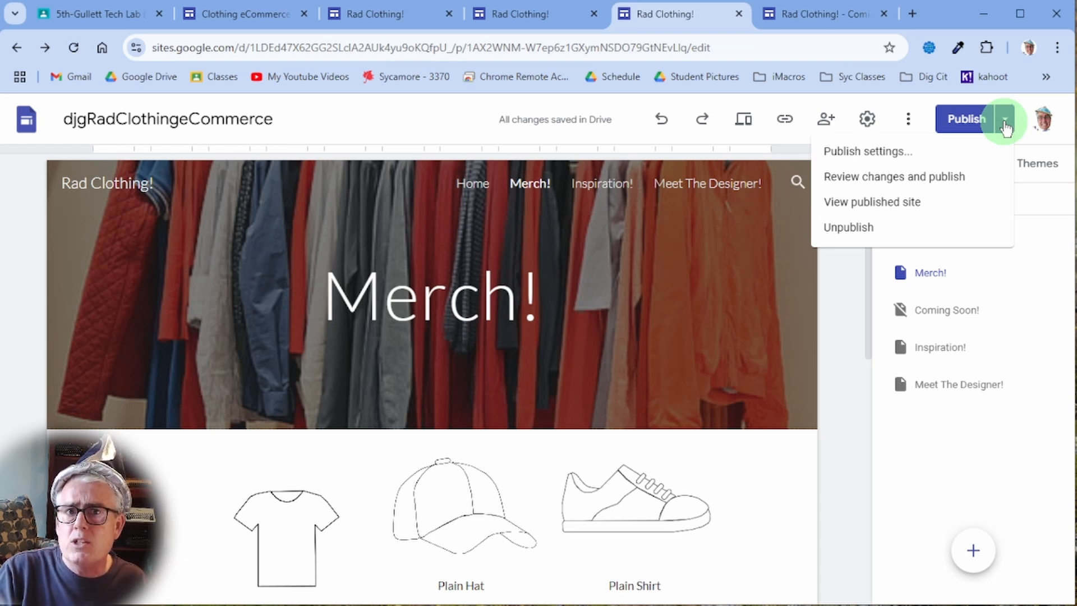
- On the live site, test Buy Plain Shirt and confirm Buy Fancy Shirt opens Coming Soon!
click(956, 203)
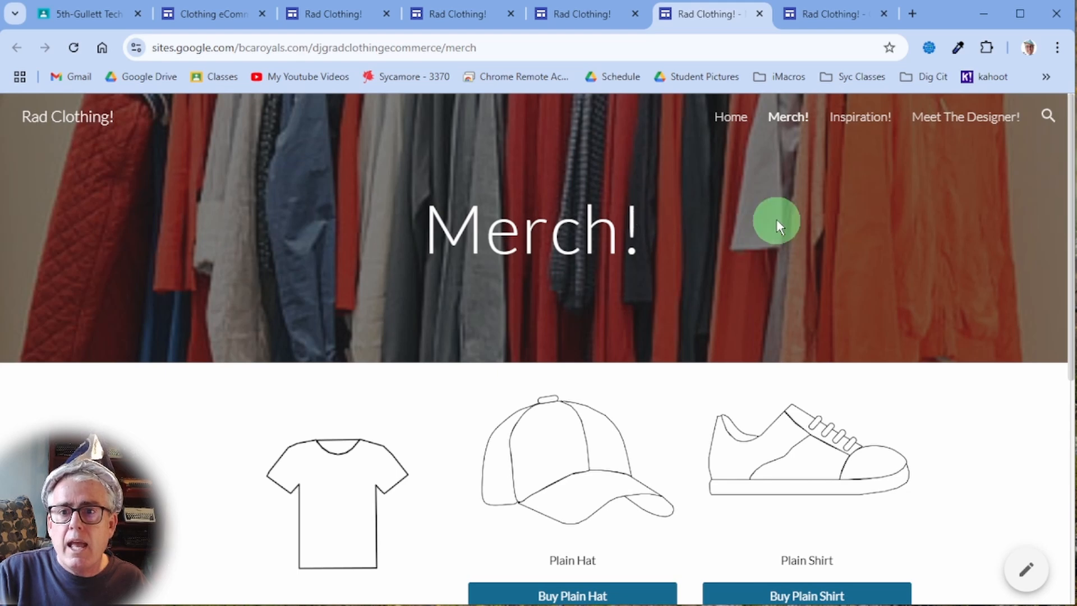
scroll(709, 284, down, 5)
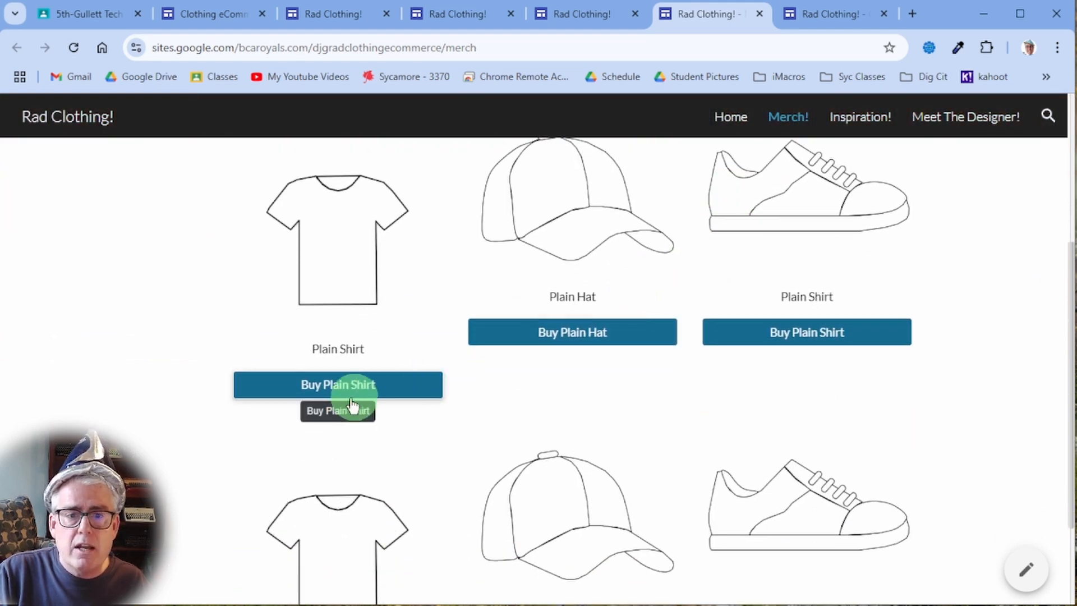
click(343, 389)
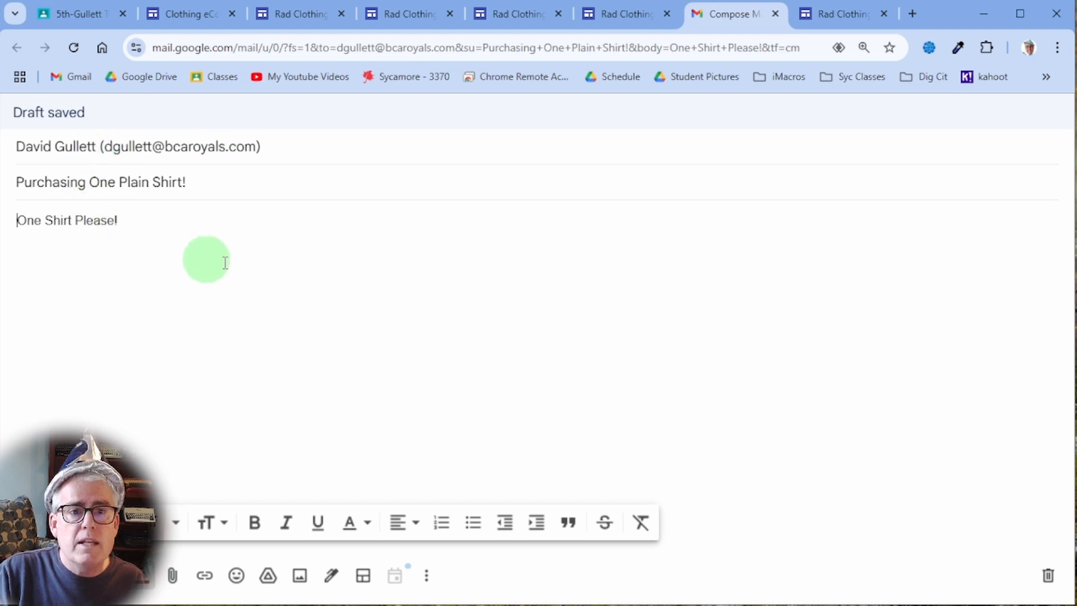
click(619, 16)
scroll(490, 334, down, 2)
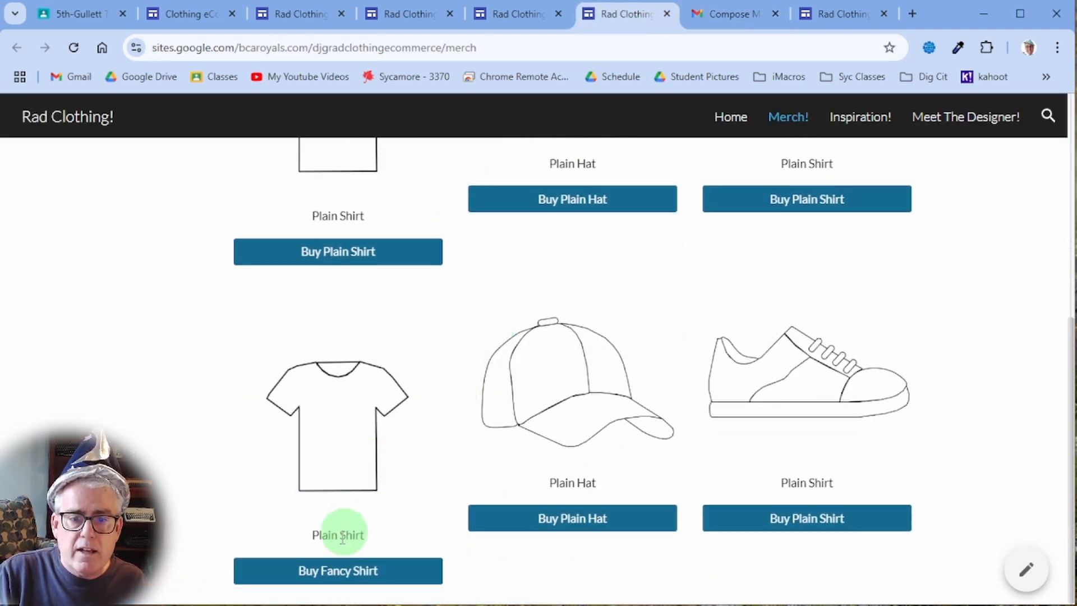
click(324, 573)
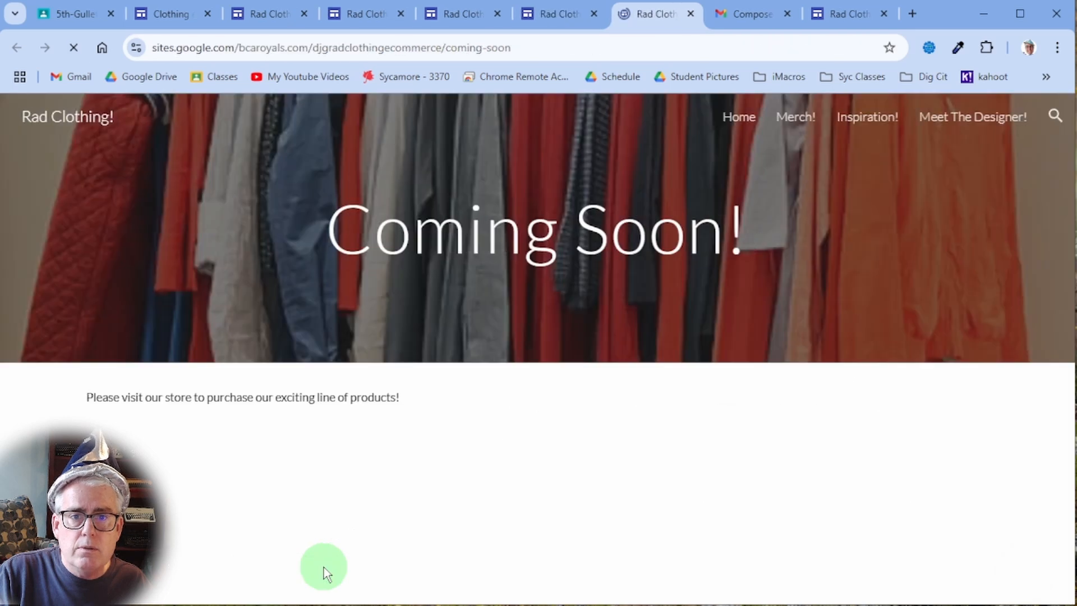
click(806, 124)
- Browse the published Inspiration! page, then the Meet The Designer! page
scroll(723, 381, down, 10)
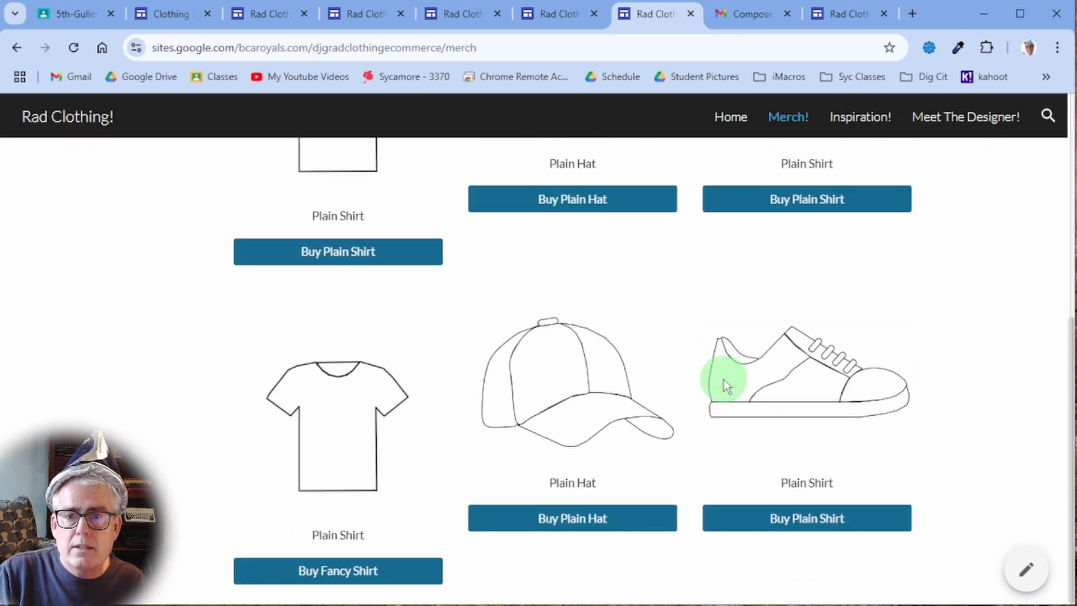
scroll(723, 379, up, 7)
click(869, 124)
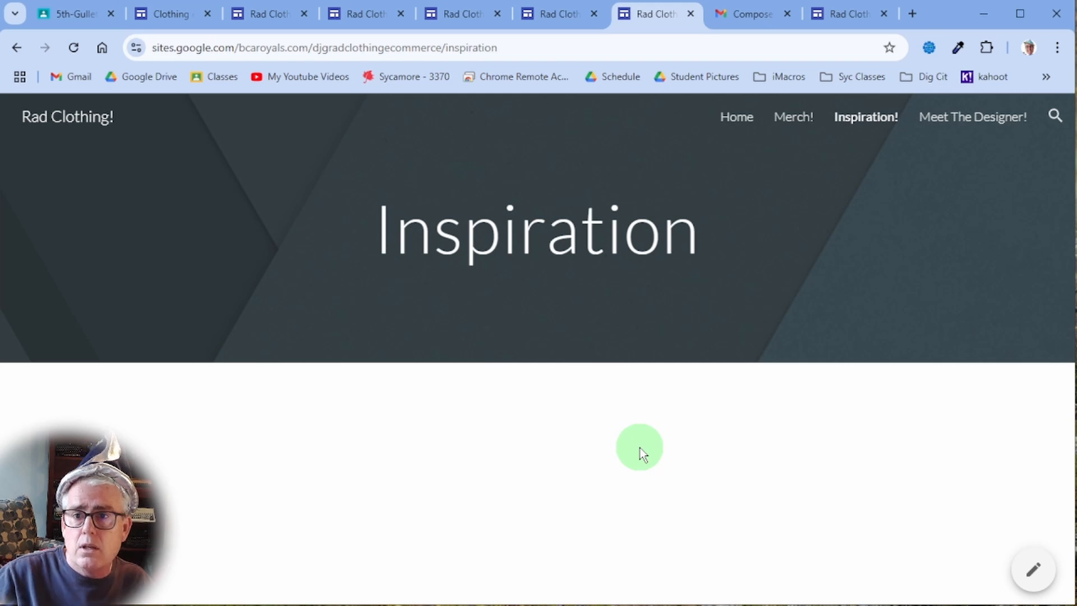
click(979, 119)
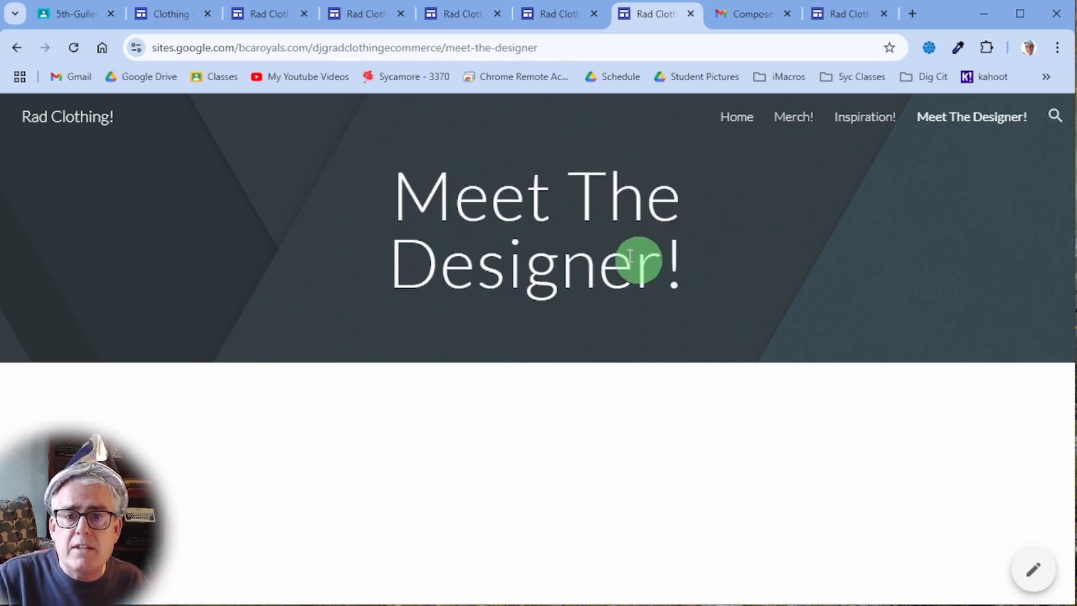